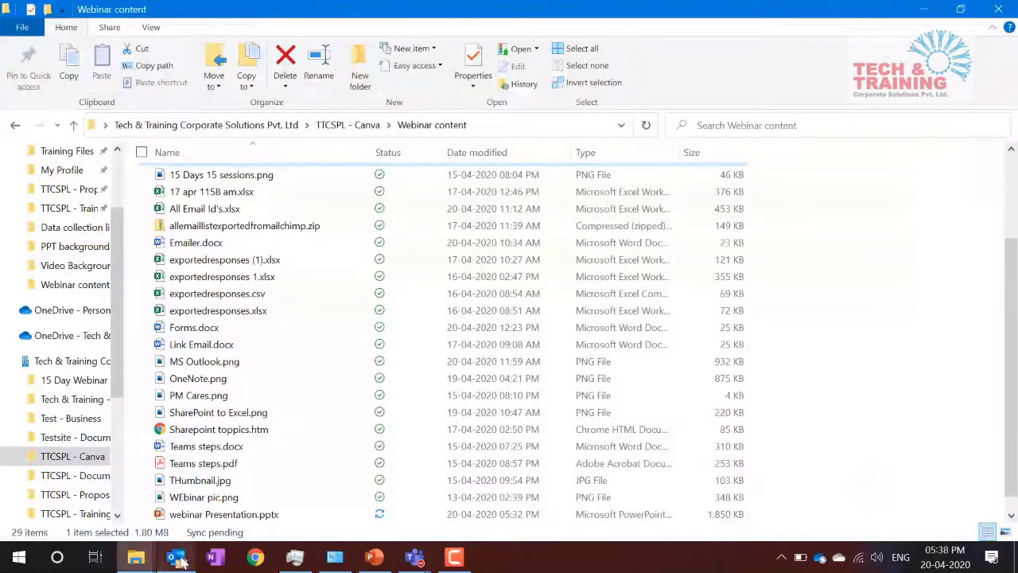
# Step: Switch to Outlook and examine the Office Account page with its subscription, update and version information
pyautogui.click(179, 557)
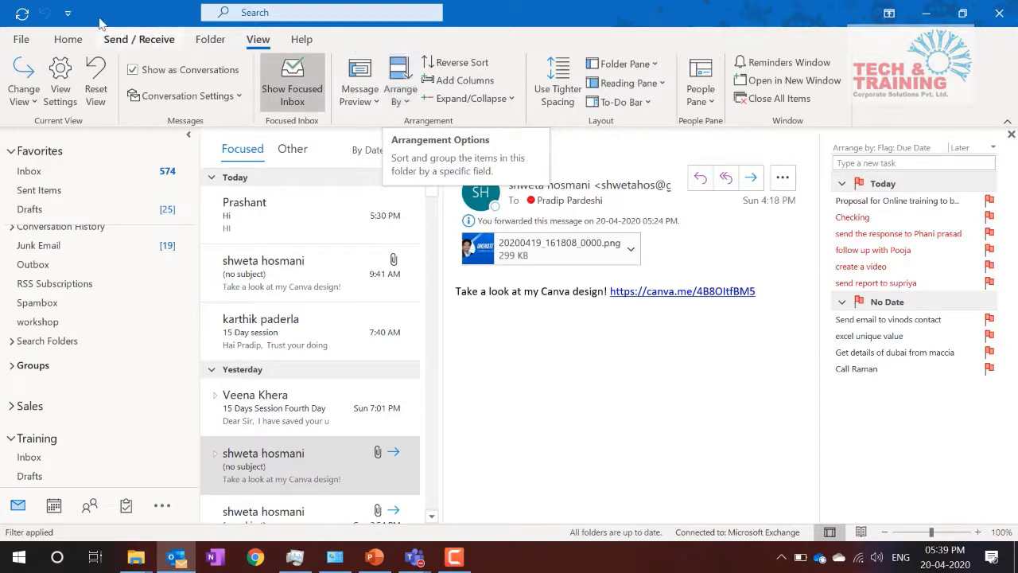
pyautogui.click(18, 43)
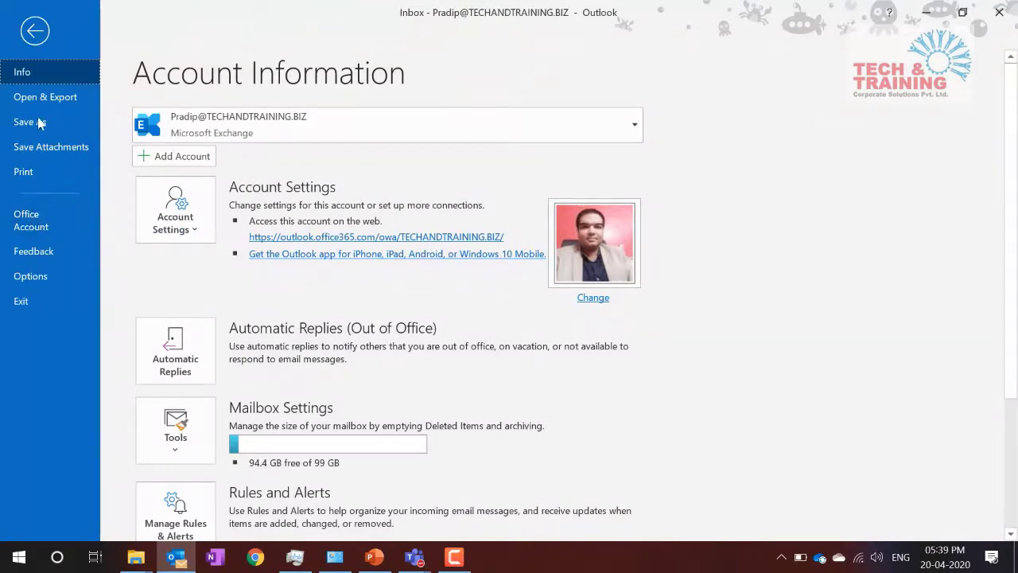
pyautogui.click(35, 32)
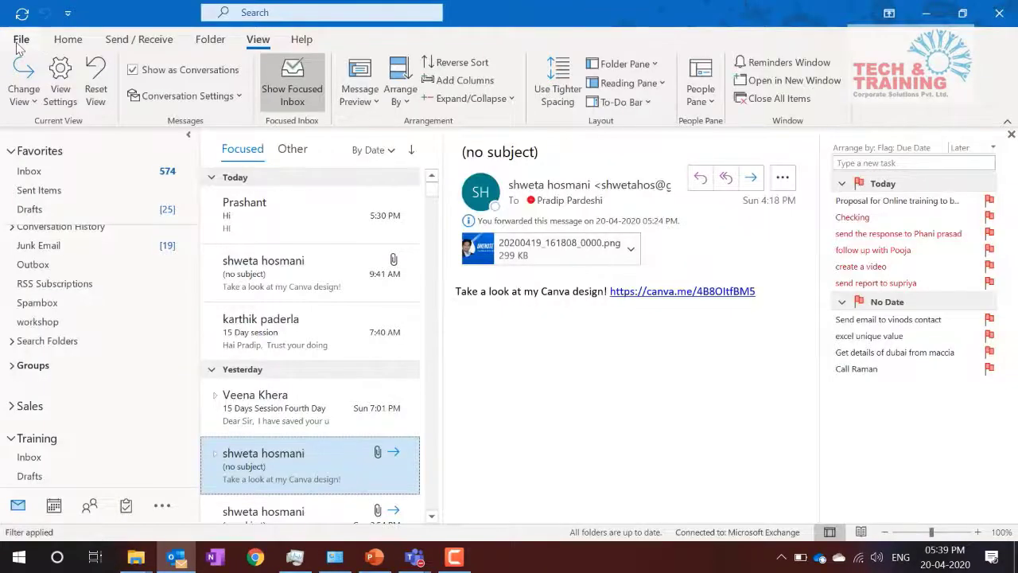
pyautogui.click(19, 9)
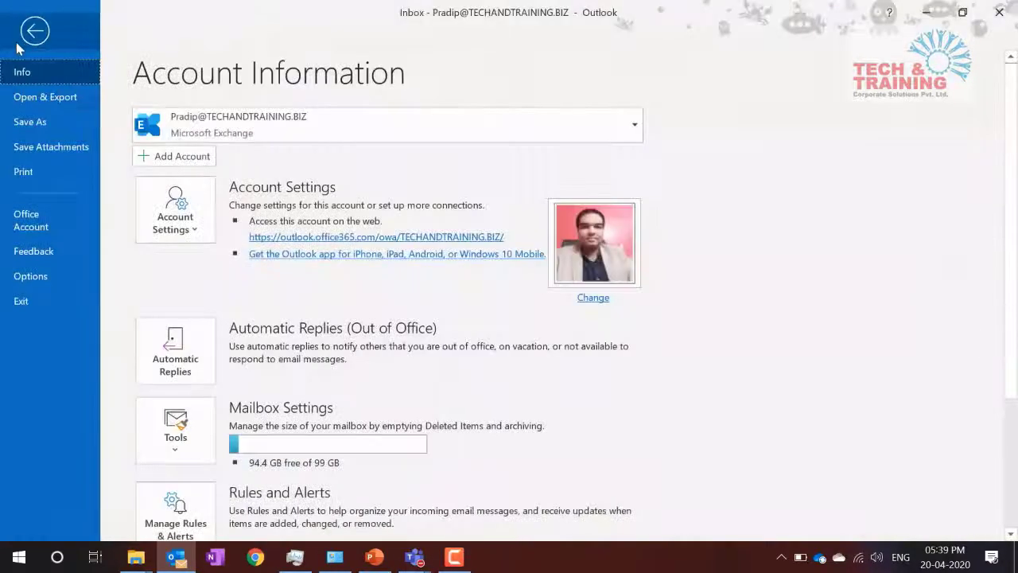
pyautogui.click(28, 222)
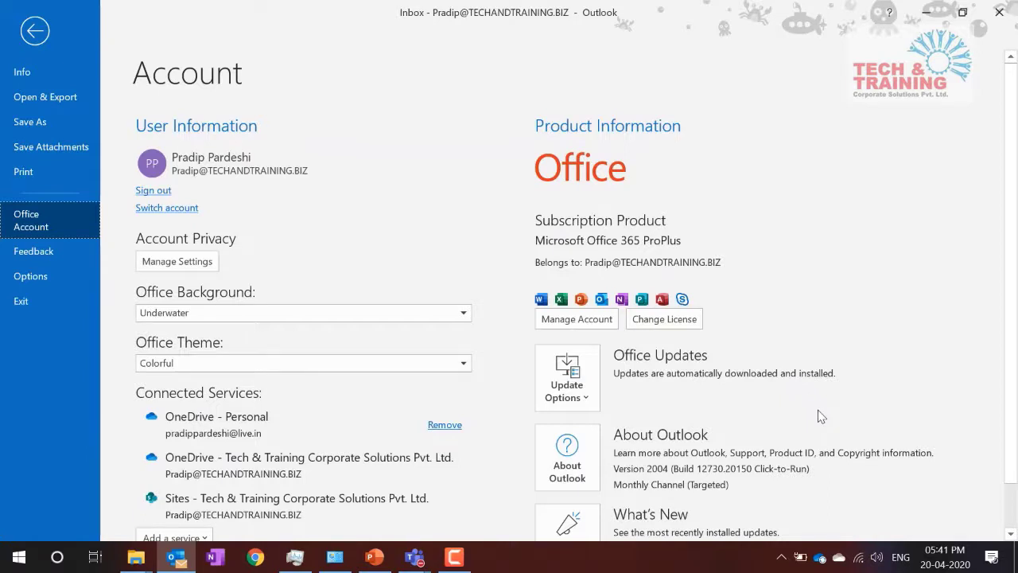
pyautogui.scroll(-2, 821, 416)
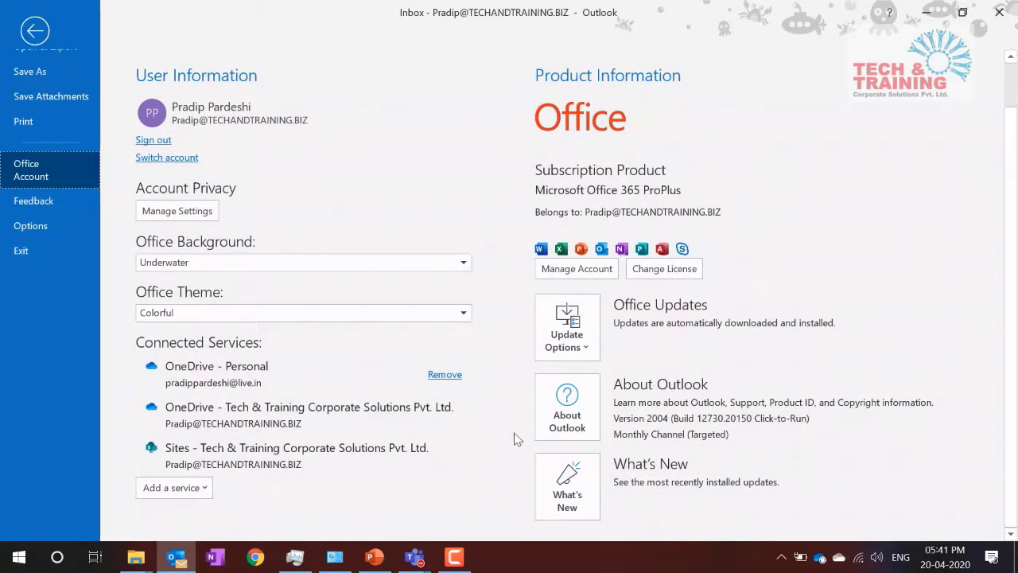
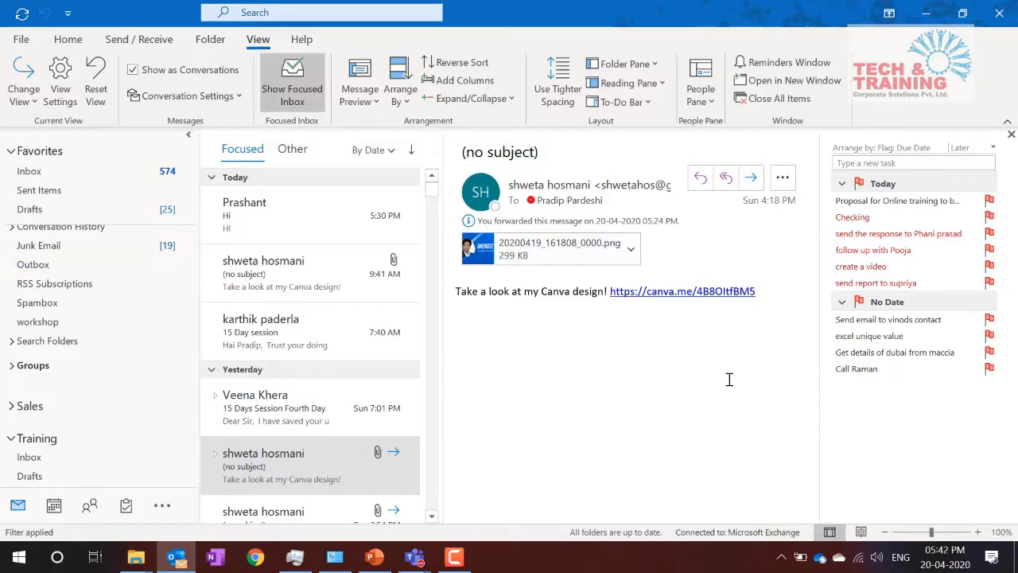
# Step: Start a new email, add the recipient whose name begins with "pra", and set the subject to "Test"
pyautogui.scroll(3, 108, 302)
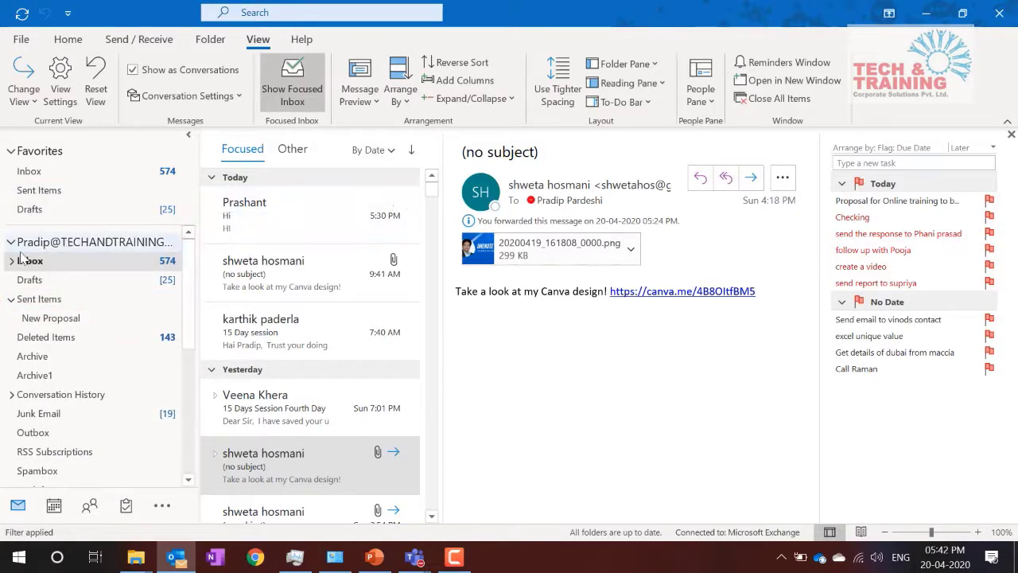
pyautogui.scroll(1, 63, 238)
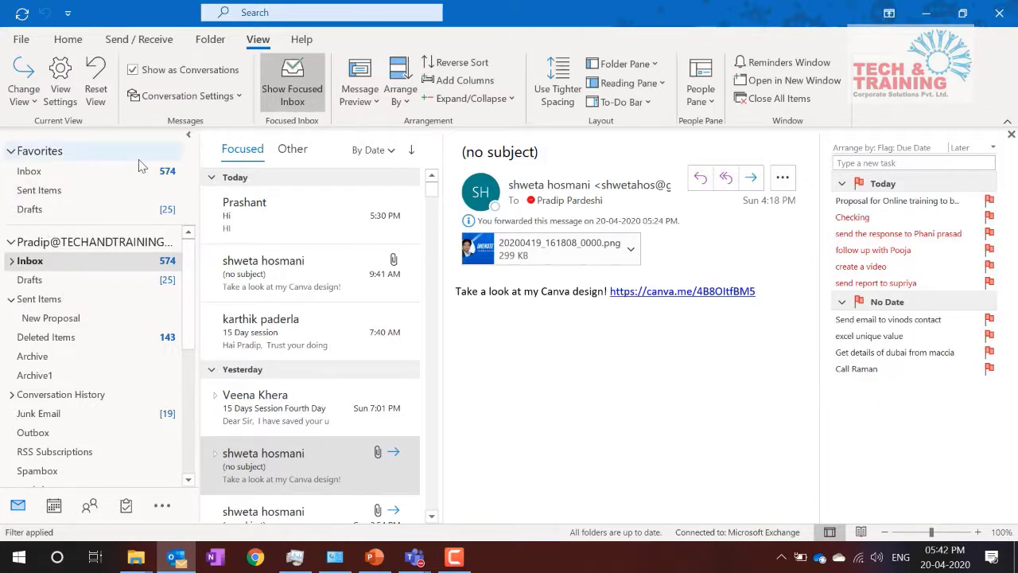
pyautogui.click(68, 41)
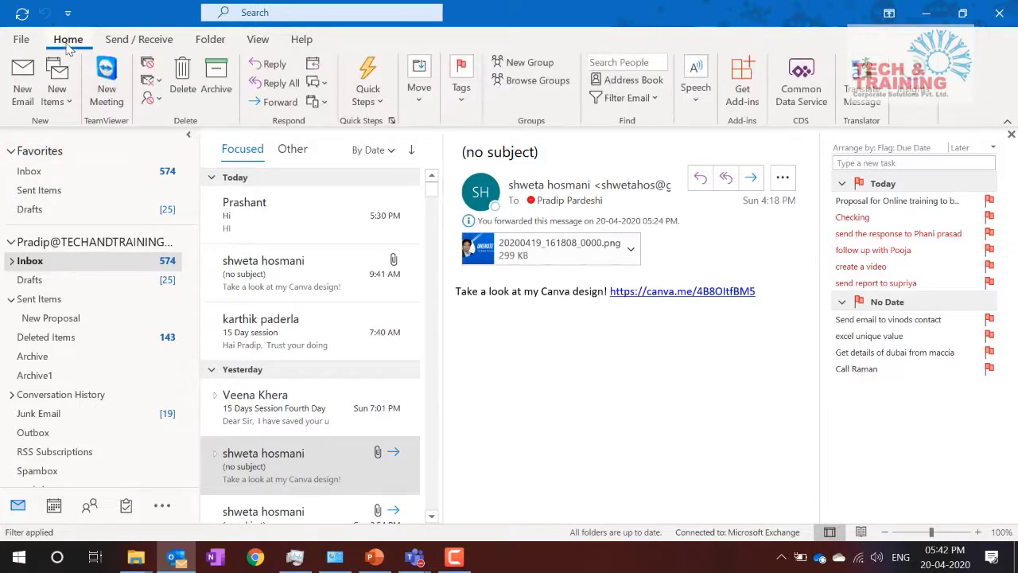
pyautogui.click(23, 76)
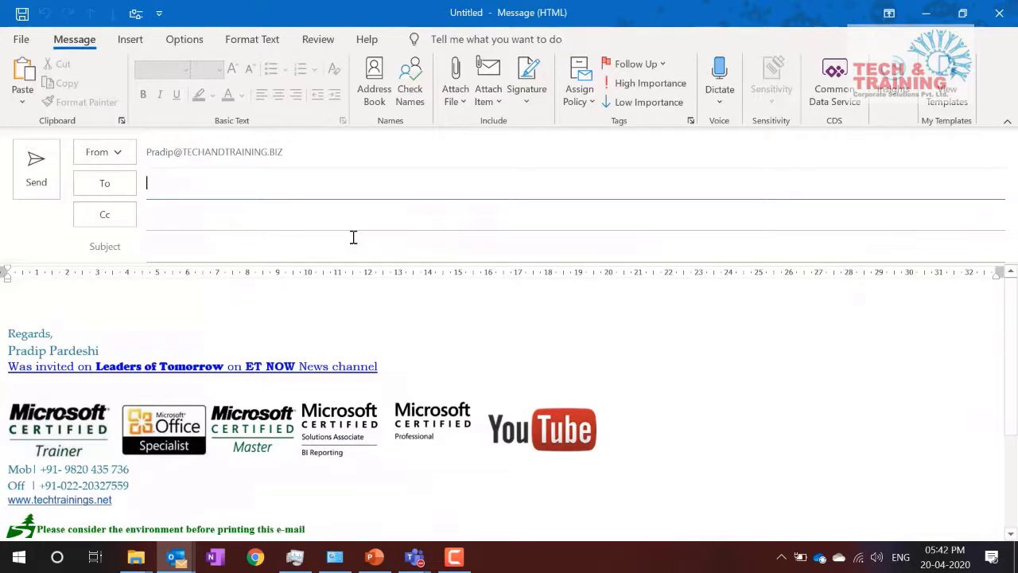
pyautogui.write('pra')
pyautogui.press('Return')
pyautogui.click(353, 237)
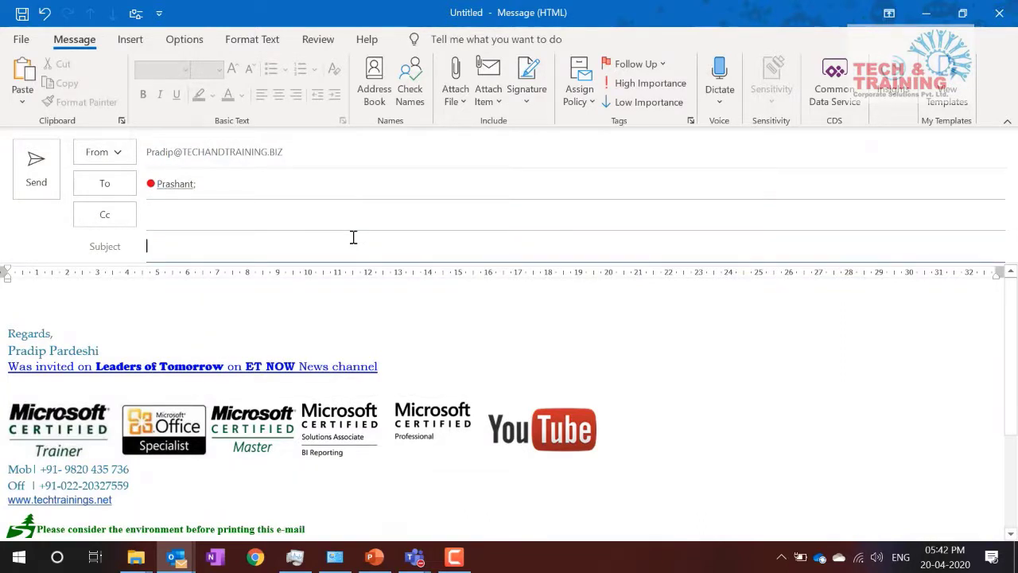
pyautogui.write('Test')
# Step: Select the Teams steps file from the 15 Day Webinar group's shared documents as an attachment for the email
pyautogui.click(455, 89)
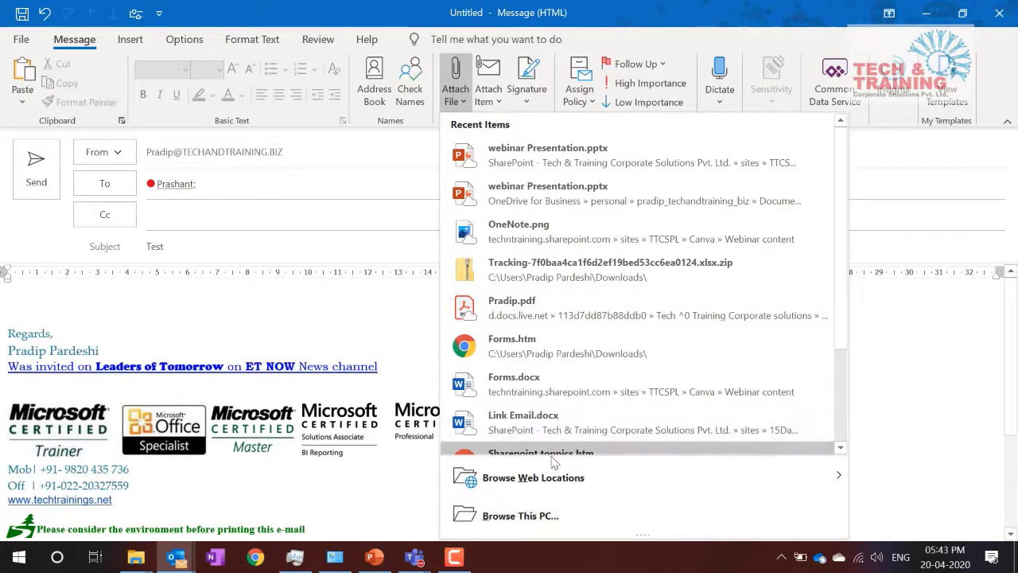
pyautogui.moveTo(561, 474)
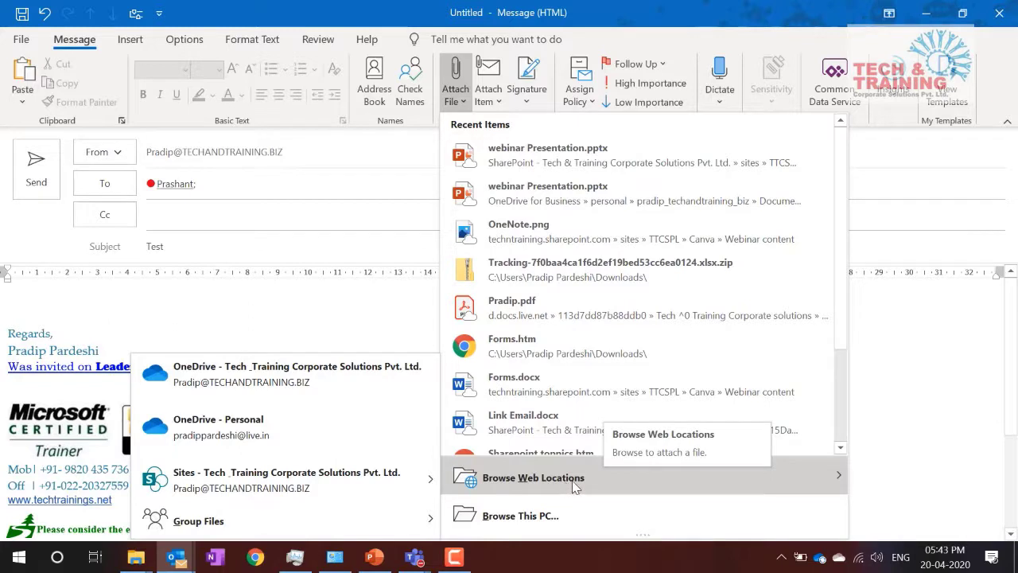
pyautogui.moveTo(263, 521)
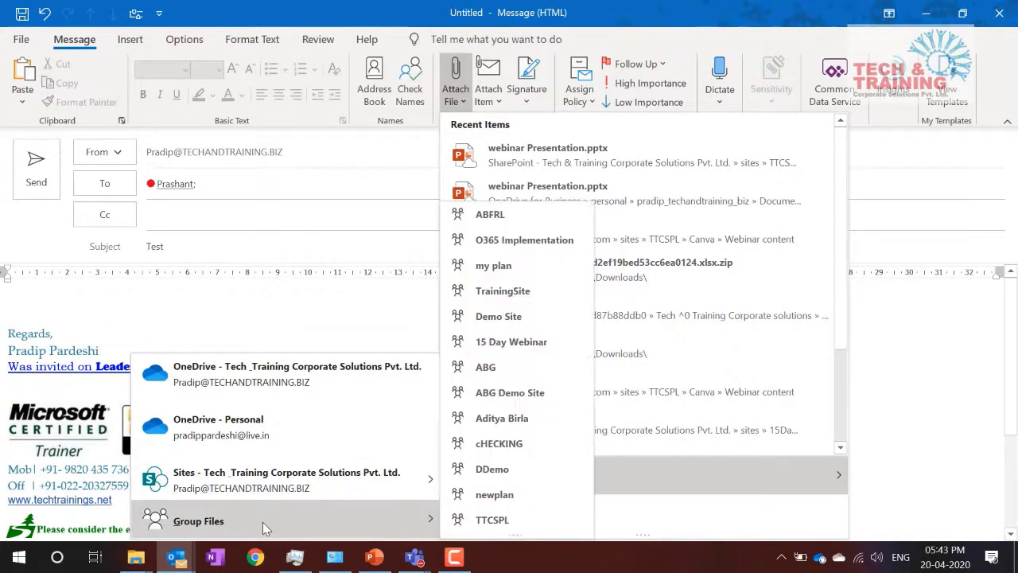
pyautogui.moveTo(290, 487)
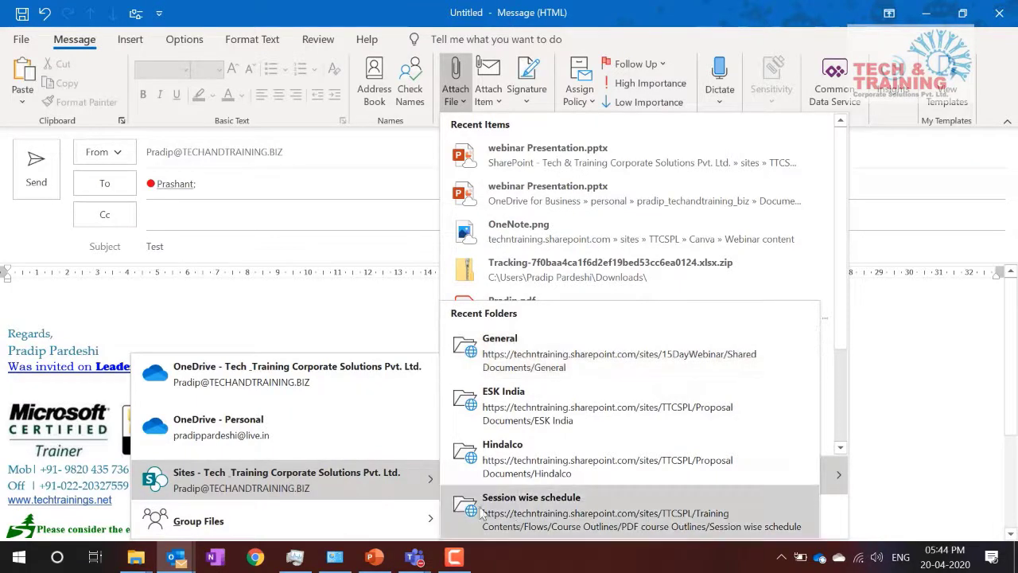
pyautogui.moveTo(335, 526)
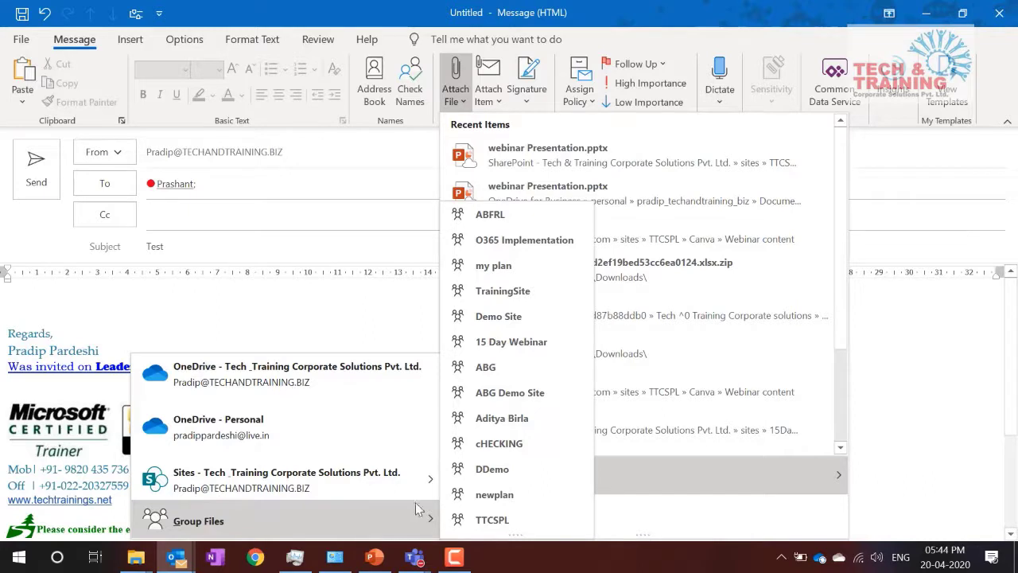
pyautogui.click(512, 342)
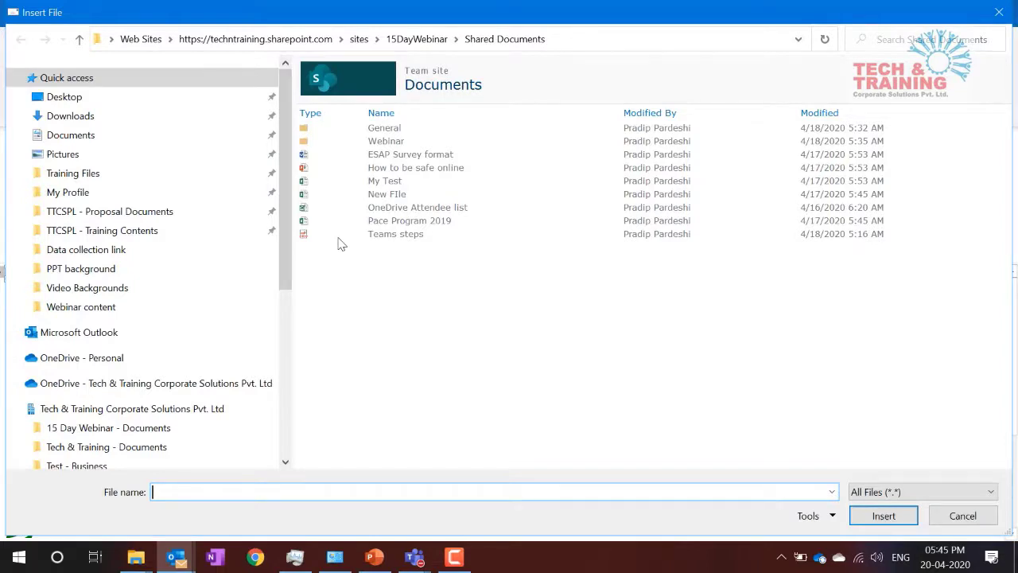
pyautogui.click(388, 237)
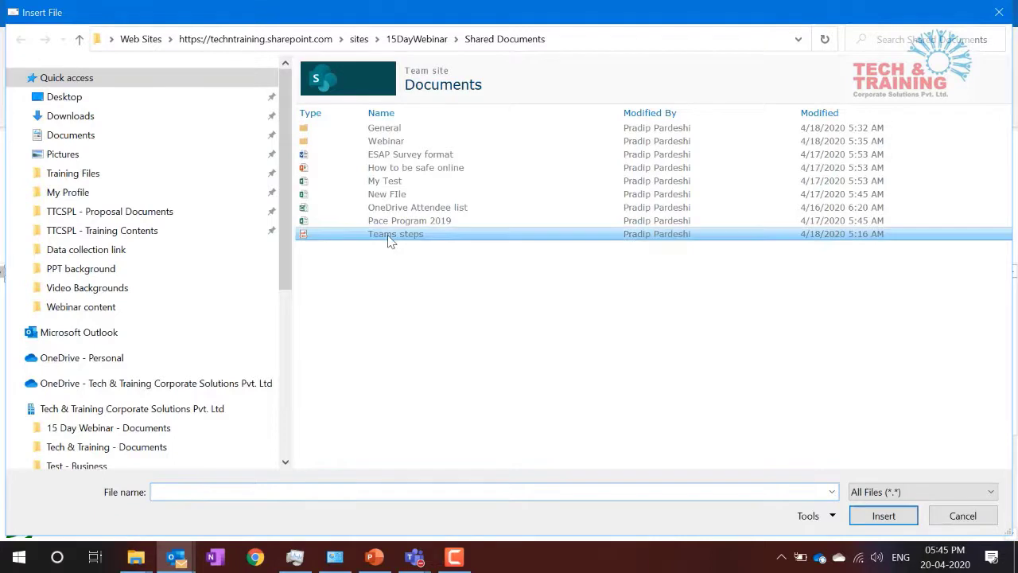
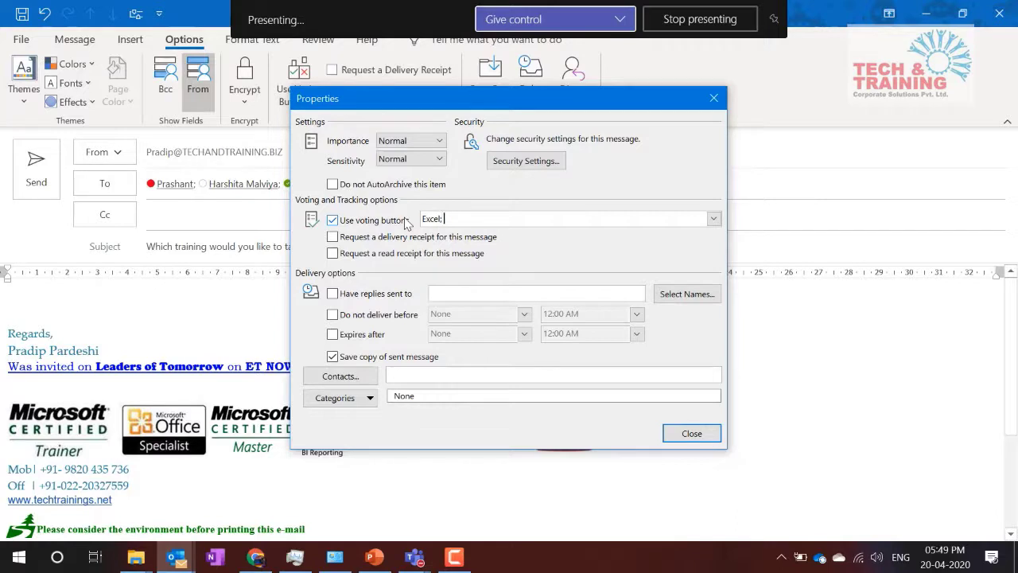
# Step: Complete the custom voting options as "Excel; PPT; Word; Outlook" and send the "Which training would you like to take?" message
pyautogui.write('; Word; Outlook')
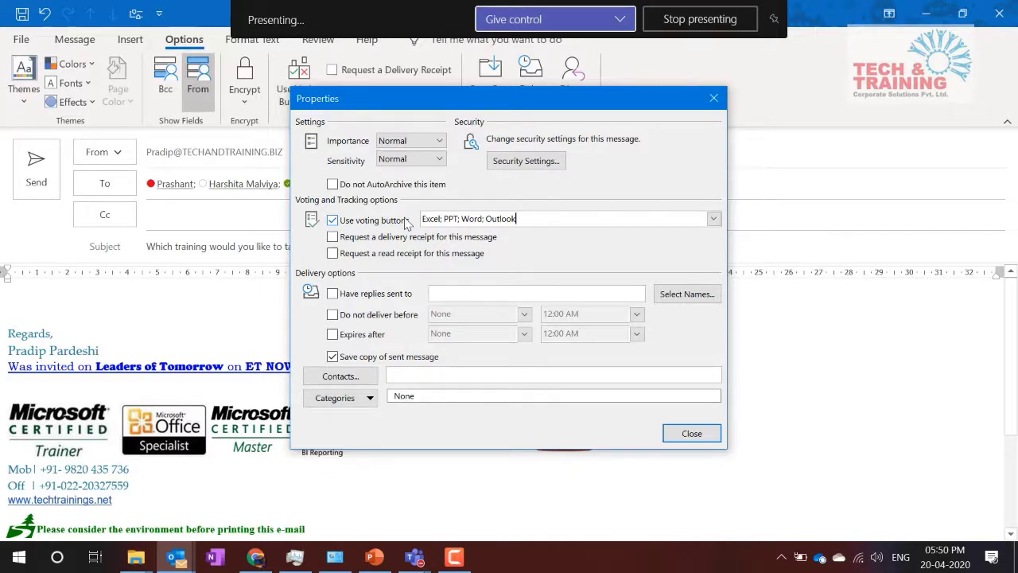
pyautogui.click(692, 432)
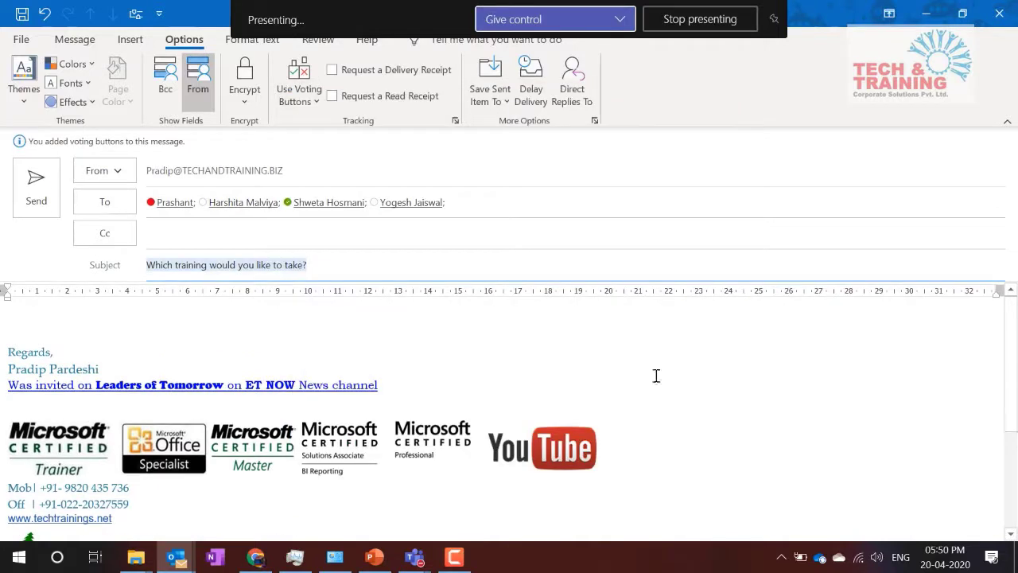
pyautogui.click(310, 99)
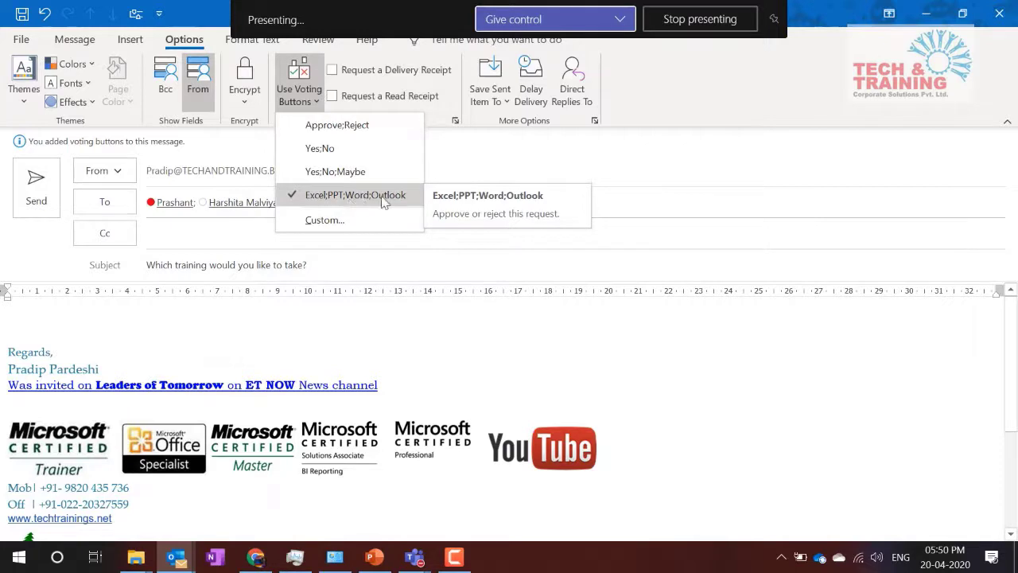
pyautogui.click(311, 332)
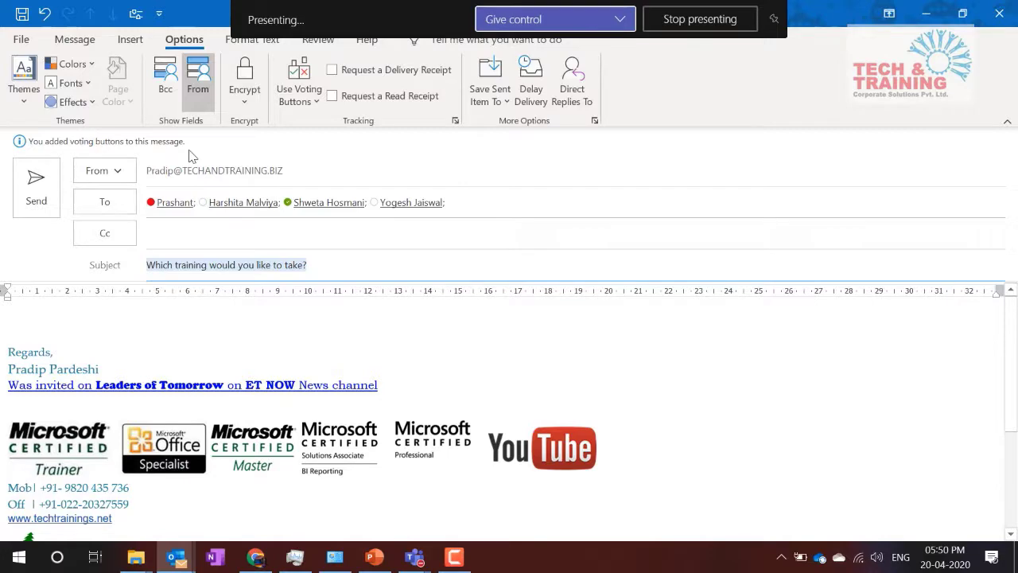
pyautogui.click(38, 186)
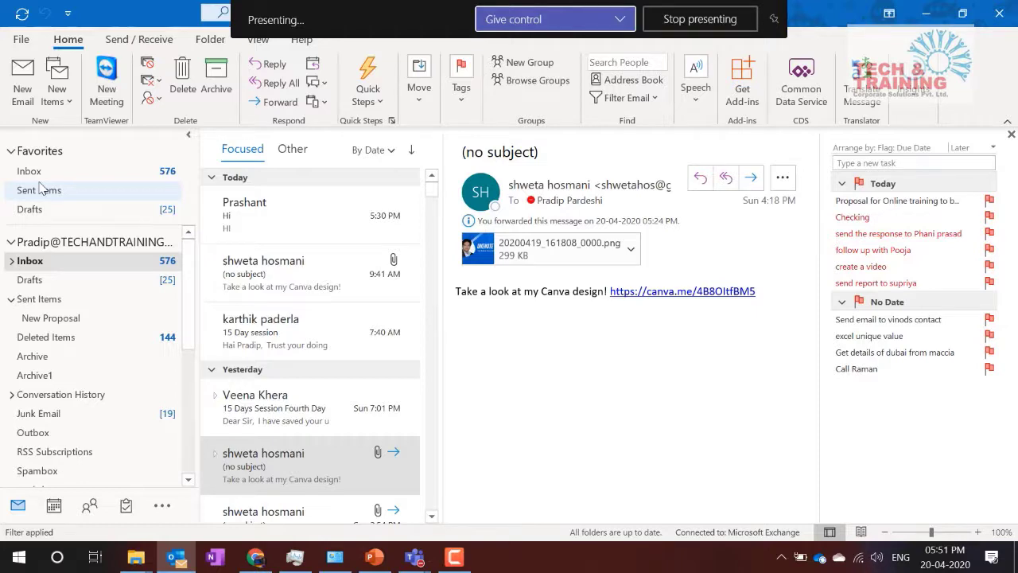
# Step: Open the training poll message from Sent Items, view the first recipient's contact card, and close both
pyautogui.click(41, 299)
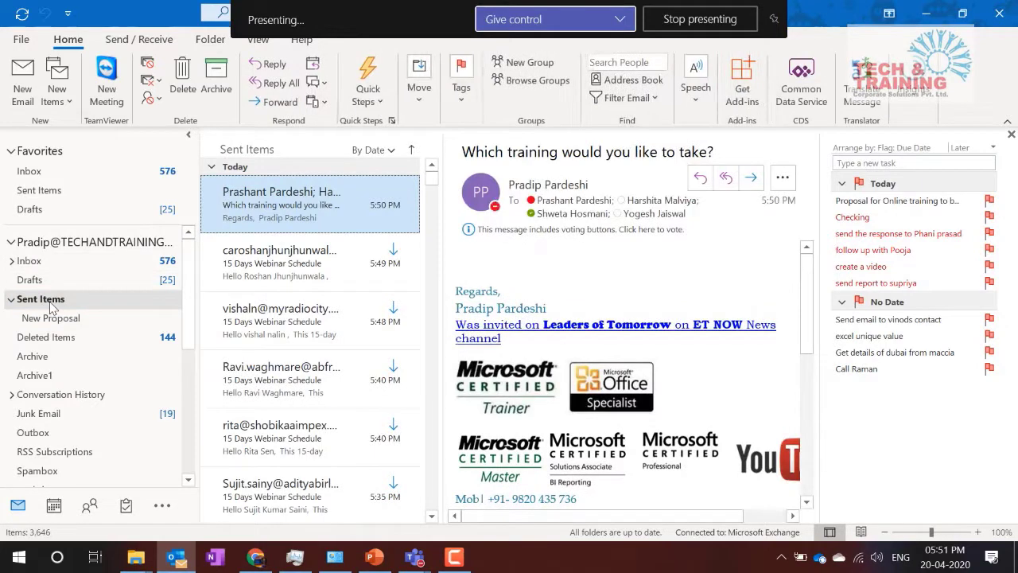
pyautogui.doubleClick(231, 217)
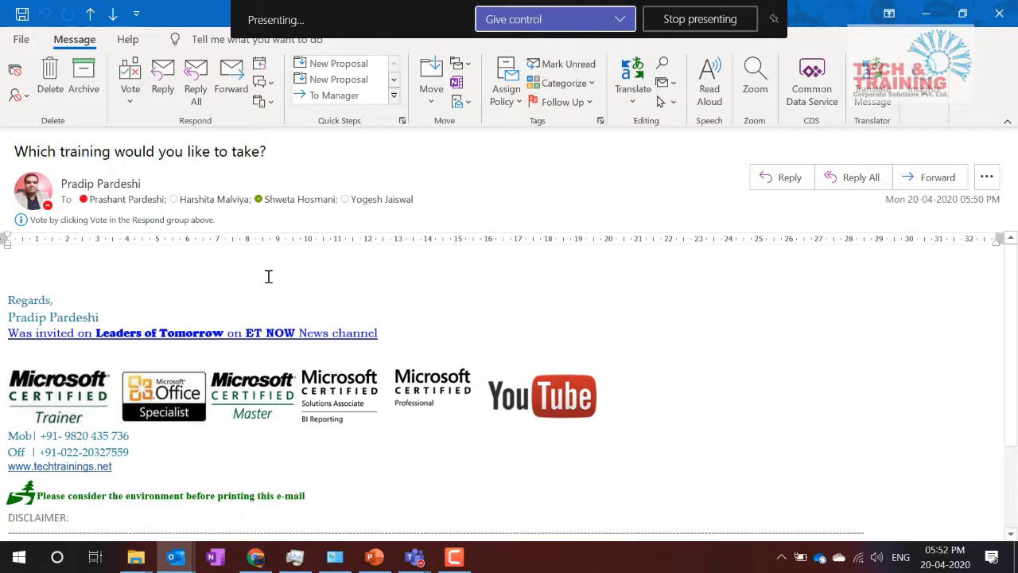
pyautogui.click(139, 200)
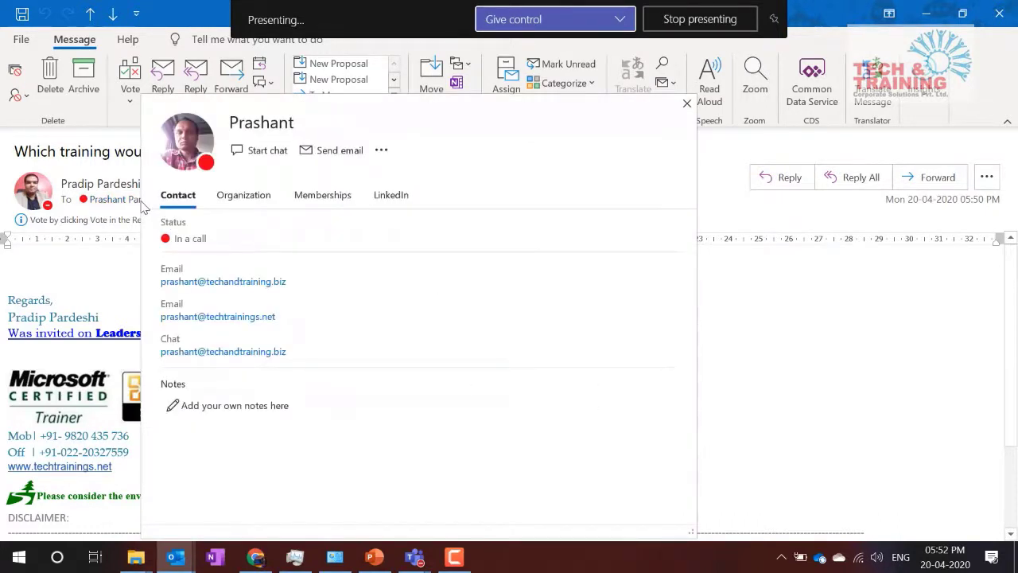
pyautogui.click(765, 302)
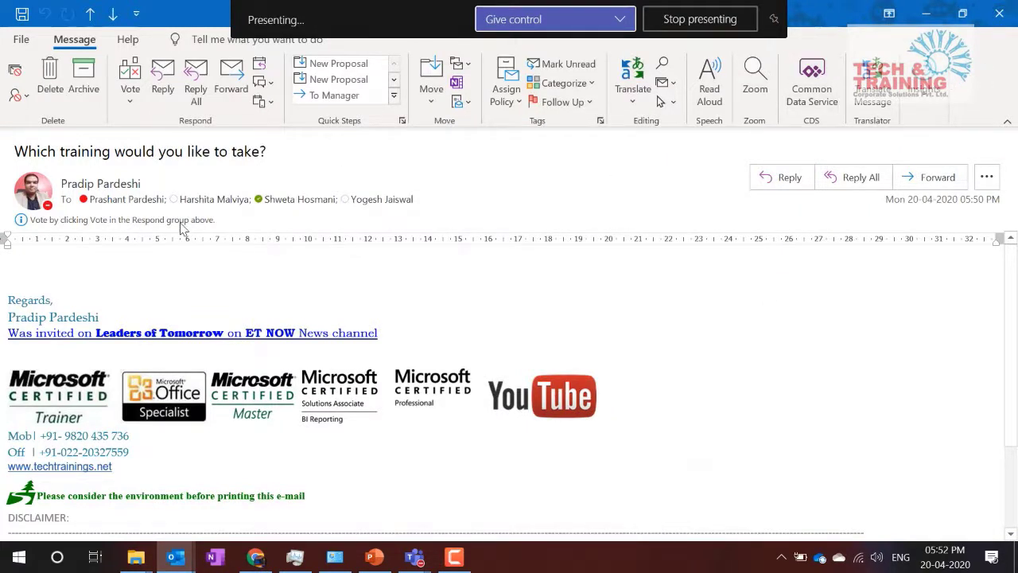
pyautogui.click(1013, 6)
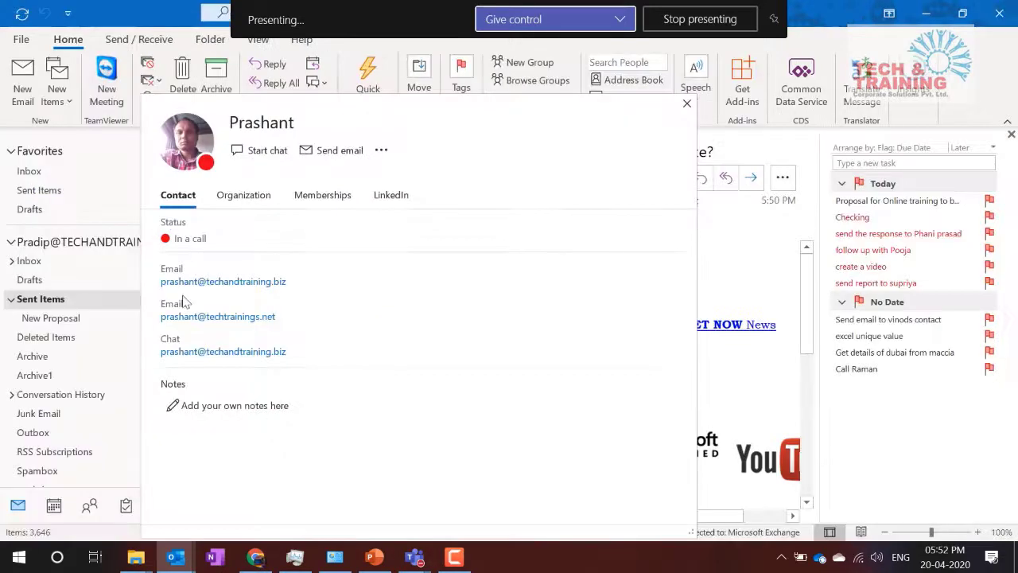
pyautogui.click(687, 104)
# Step: Update the Sent Items folder, and answer the training poll message with the vote PPT, sending the response immediately
pyautogui.click(150, 41)
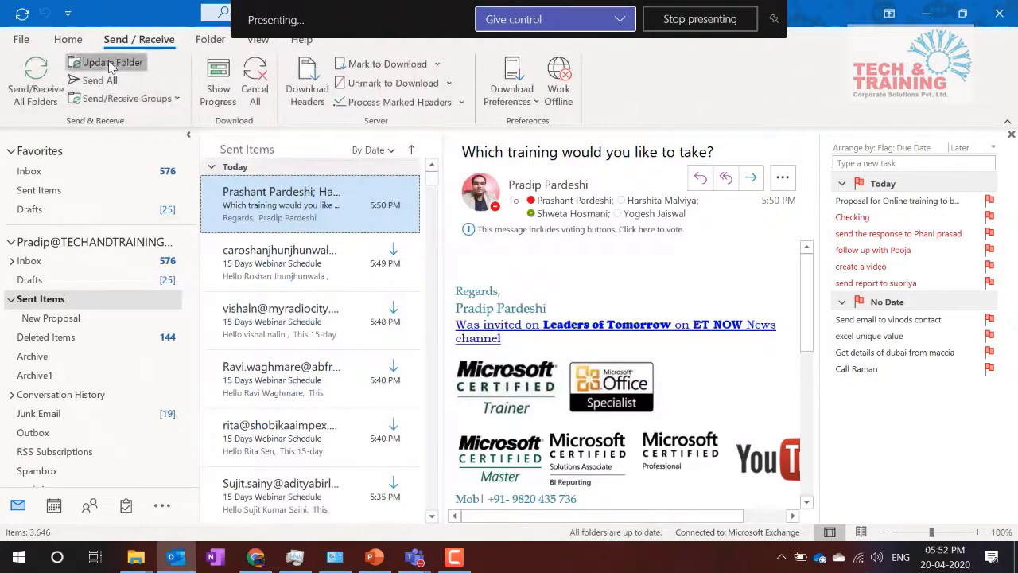
pyautogui.click(110, 64)
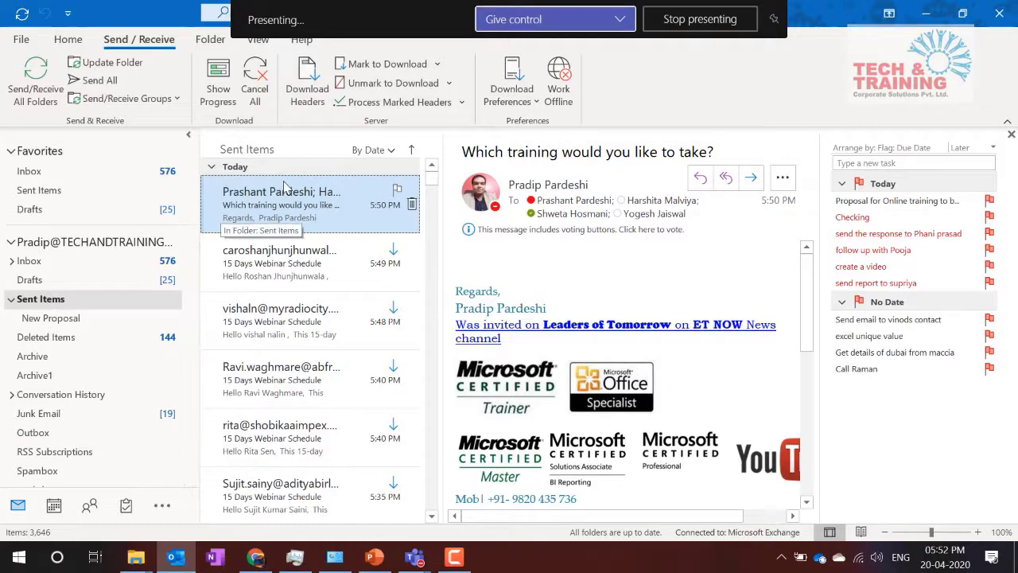
pyautogui.doubleClick(304, 203)
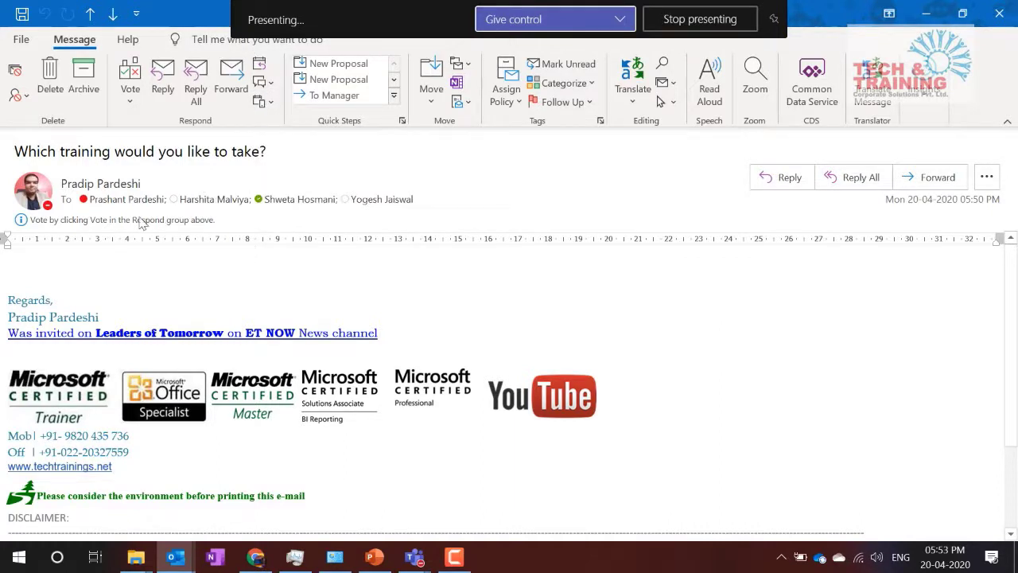
pyautogui.click(130, 92)
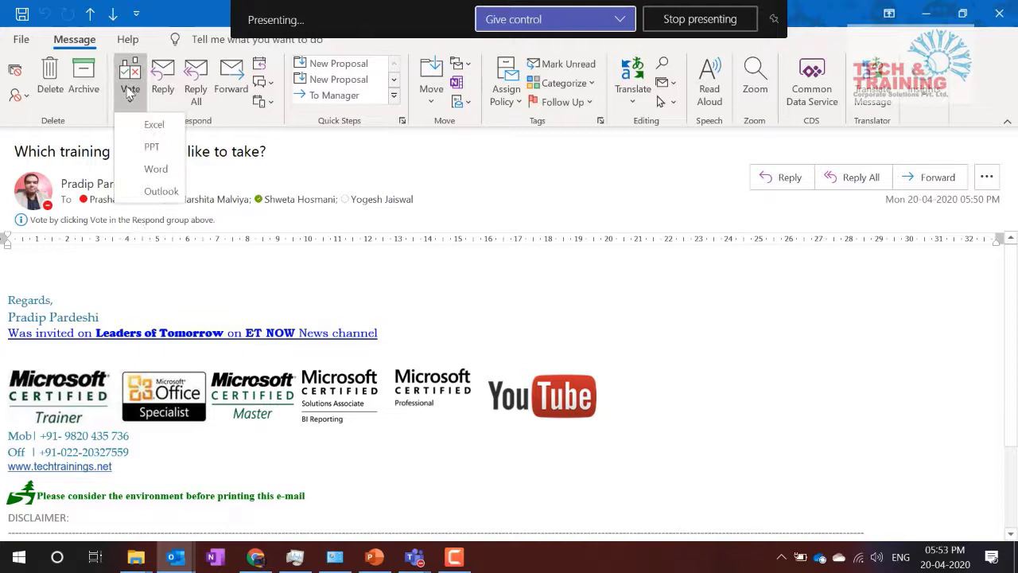
pyautogui.click(152, 146)
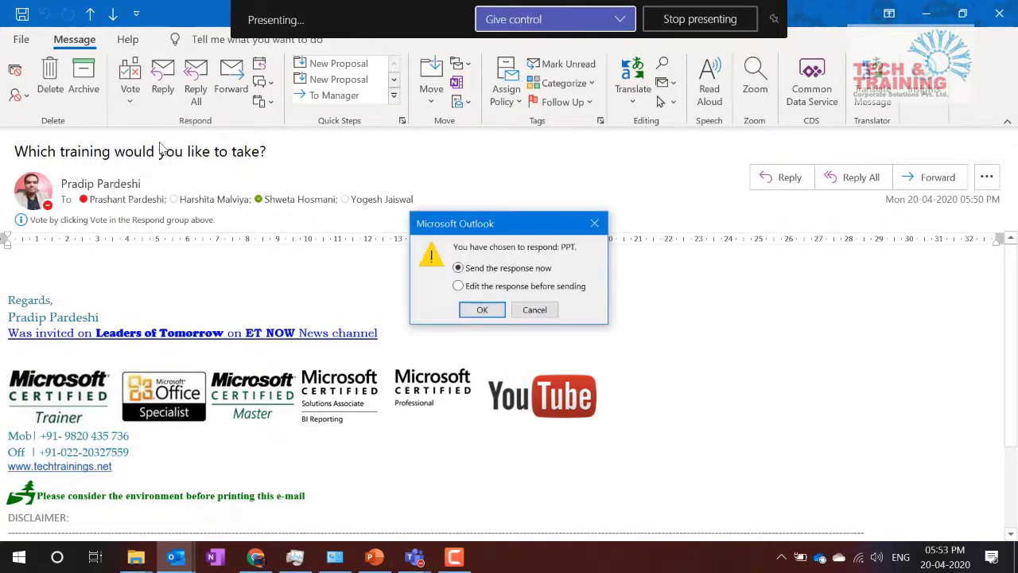
pyautogui.click(480, 309)
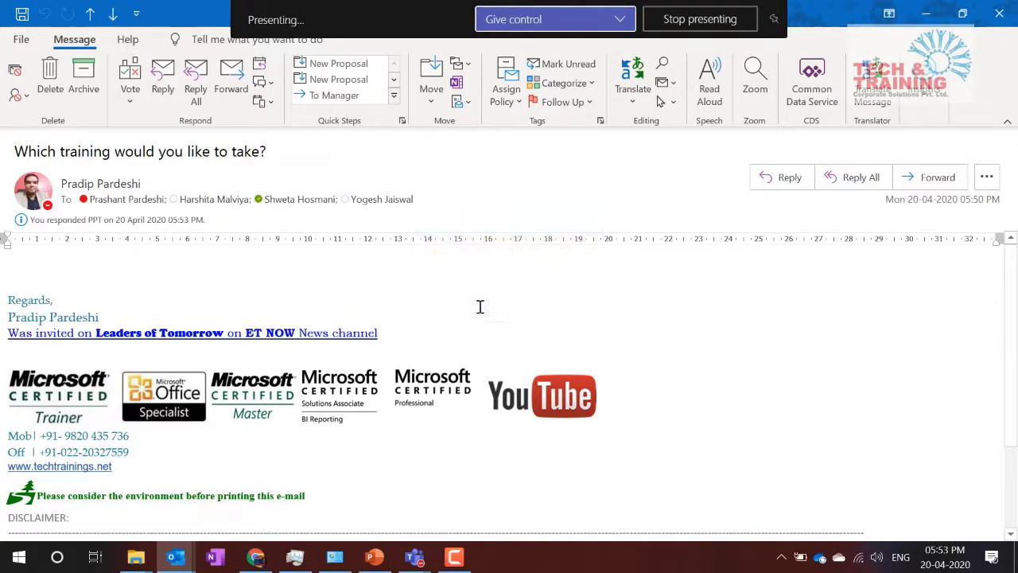
pyautogui.click(1001, 15)
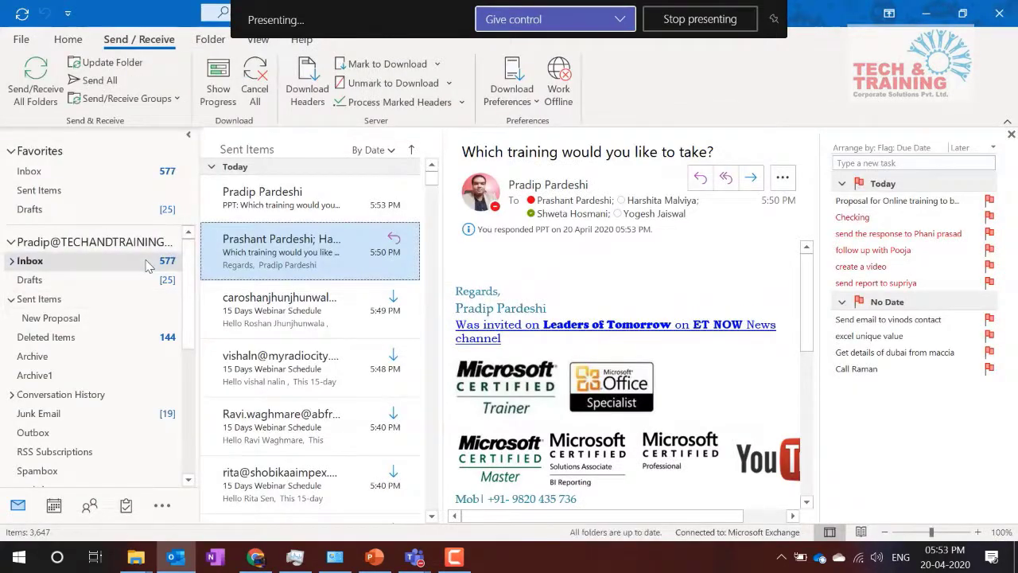
# Step: Open the sent PPT vote response in Sent Items, read its response note, and close it
pyautogui.click(44, 299)
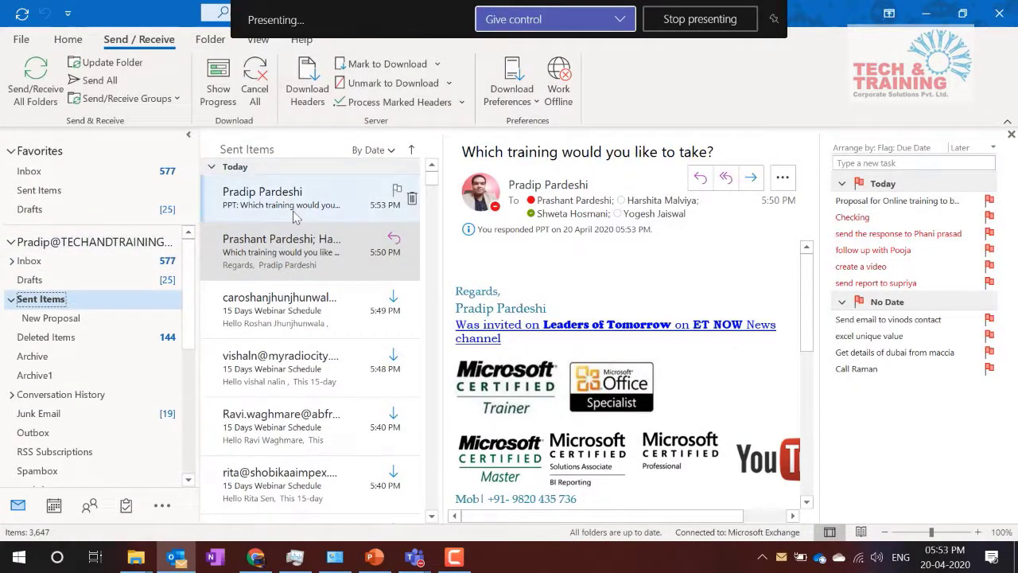
pyautogui.click(265, 205)
pyautogui.doubleClick(265, 205)
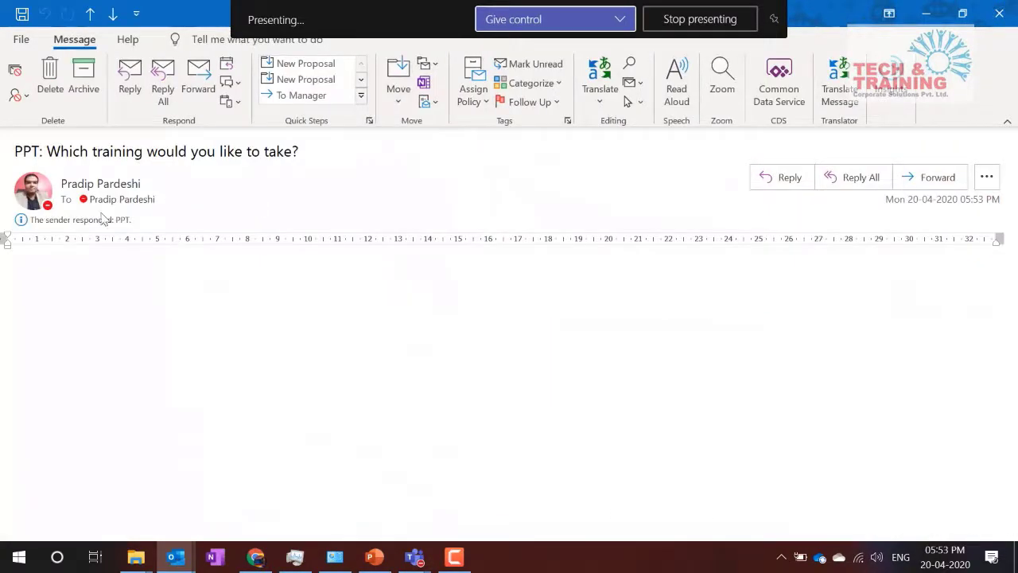
pyautogui.click(996, 13)
# Step: Open the training poll message's tracking view, examine each recipient's response, and close the message
pyautogui.doubleClick(314, 255)
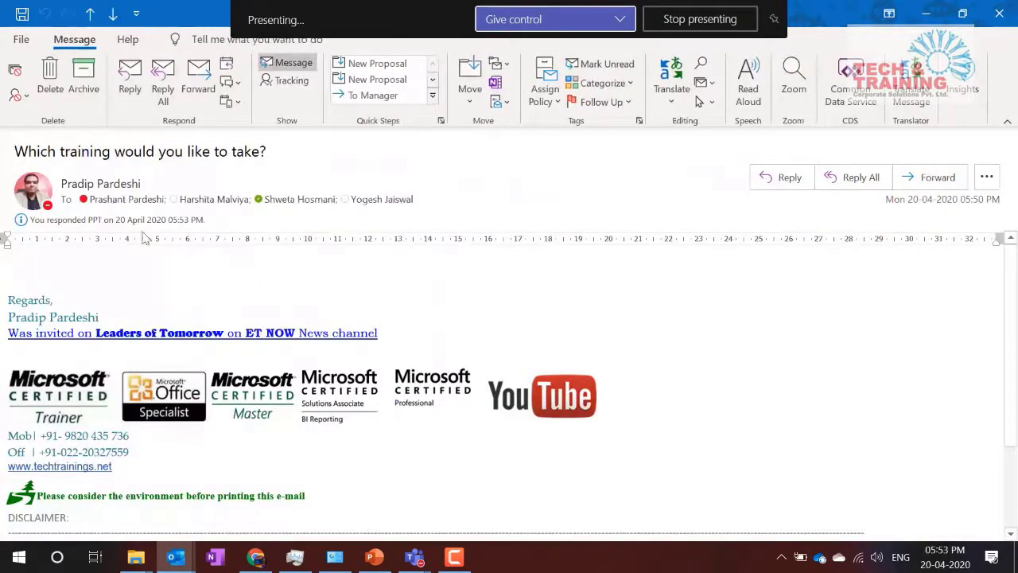
pyautogui.click(286, 80)
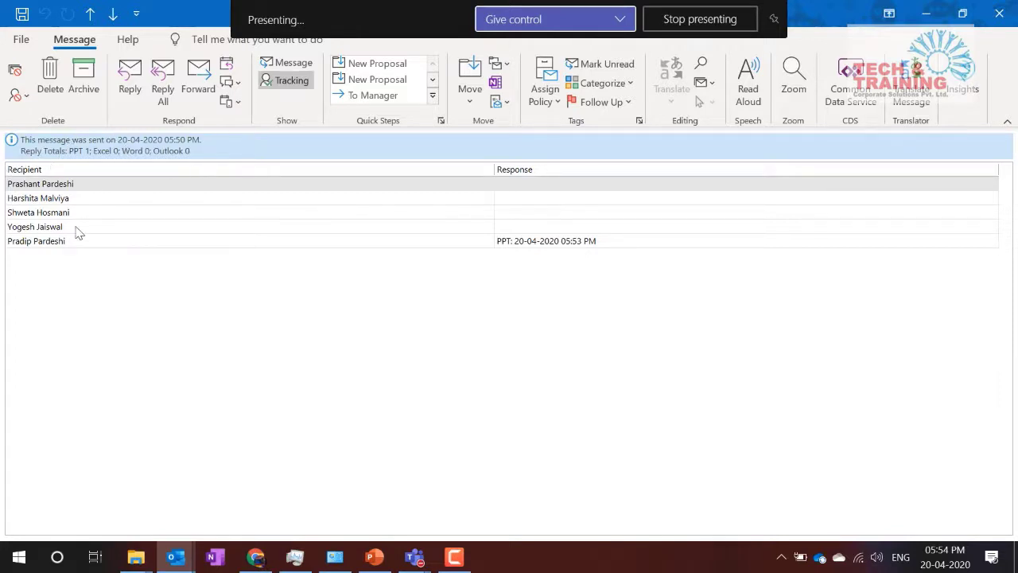
pyautogui.moveTo(104, 186); pyautogui.dragTo(489, 248)
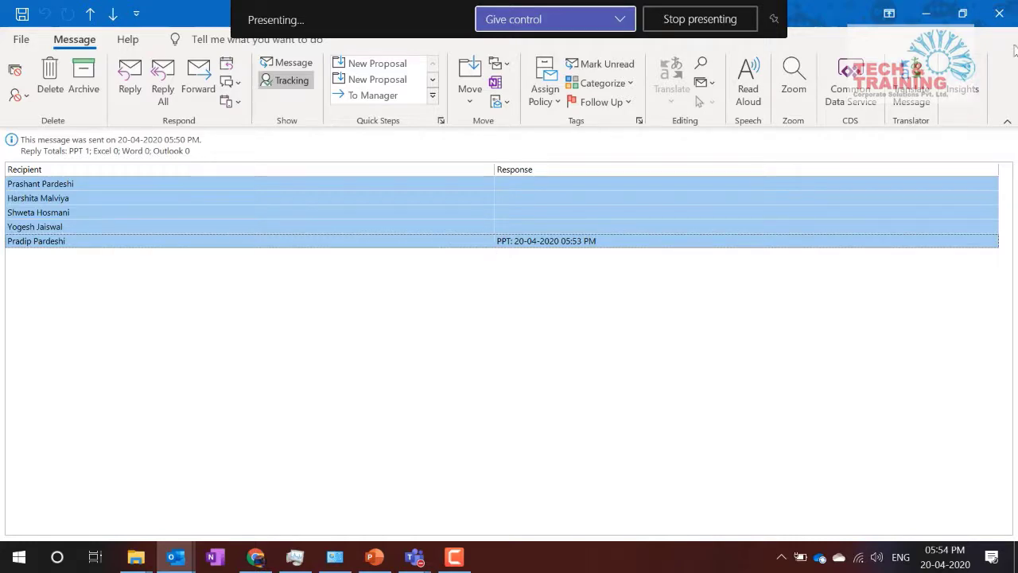
pyautogui.click(999, 15)
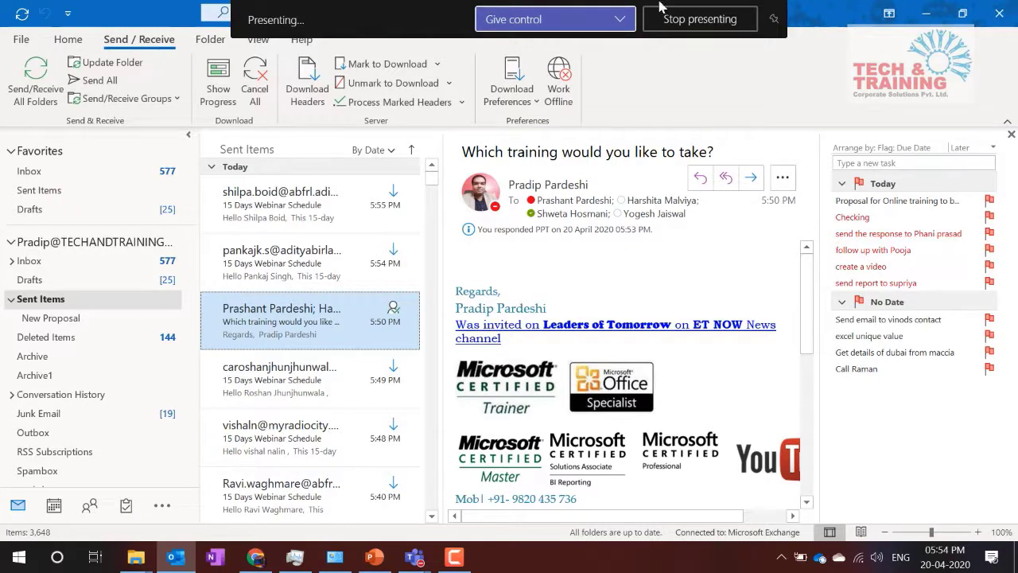
pyautogui.click(150, 175)
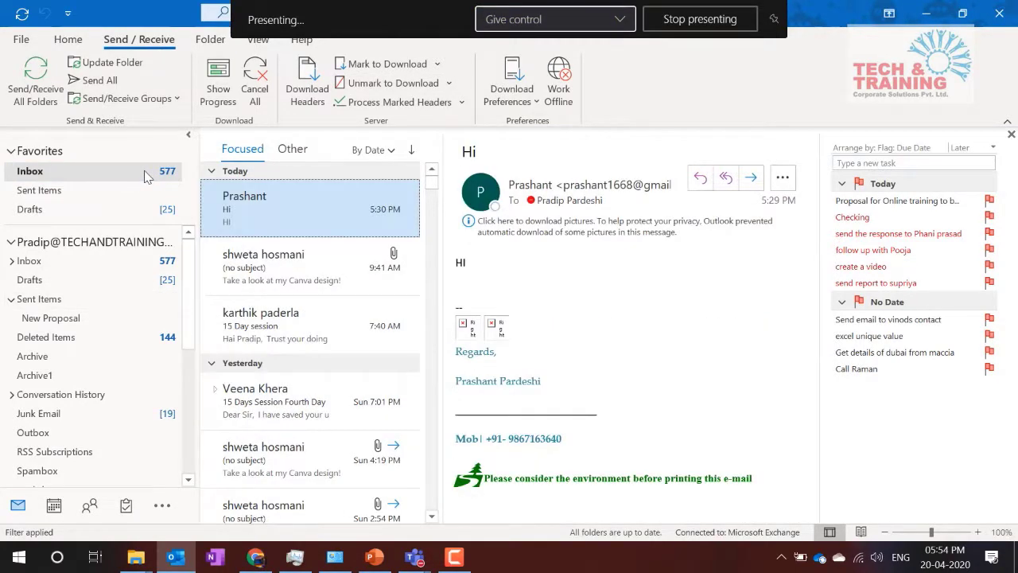
pyautogui.click(70, 40)
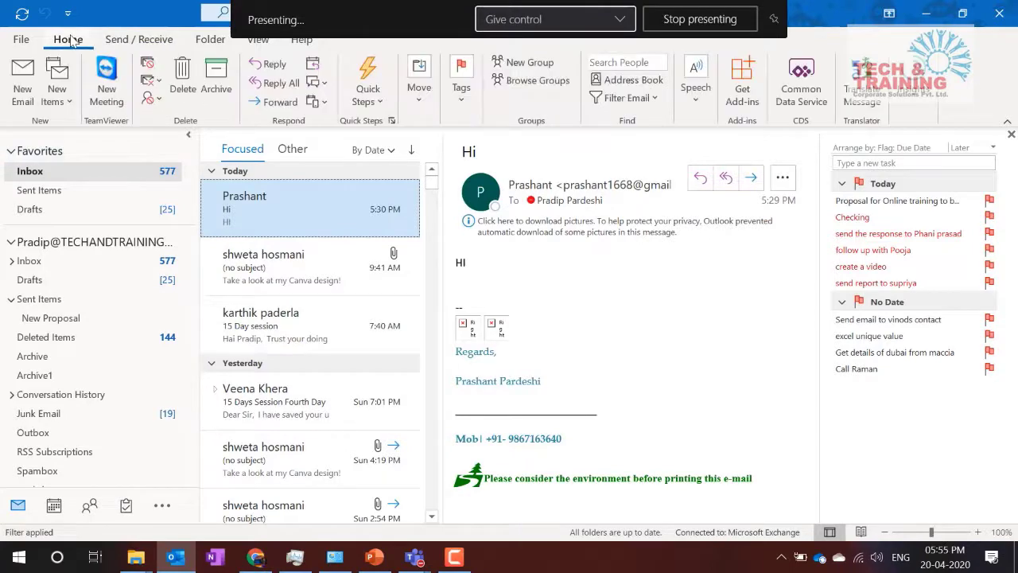
pyautogui.click(24, 76)
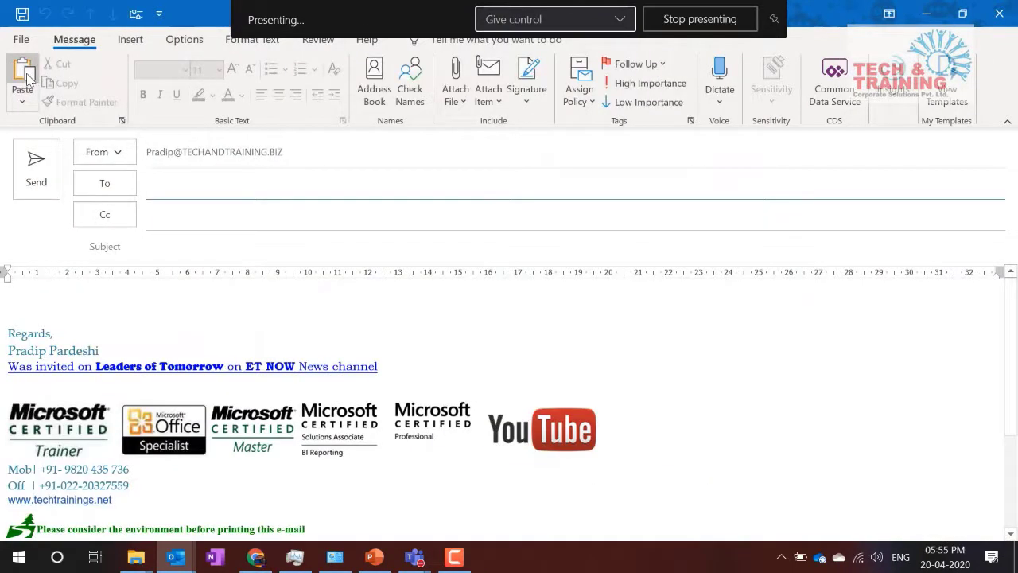
pyautogui.click(184, 39)
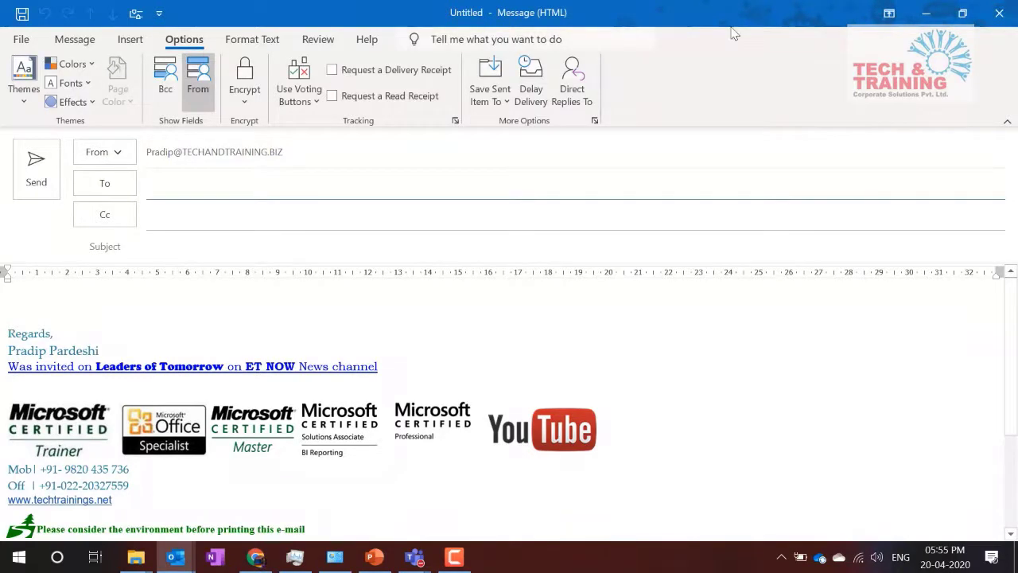
pyautogui.click(926, 12)
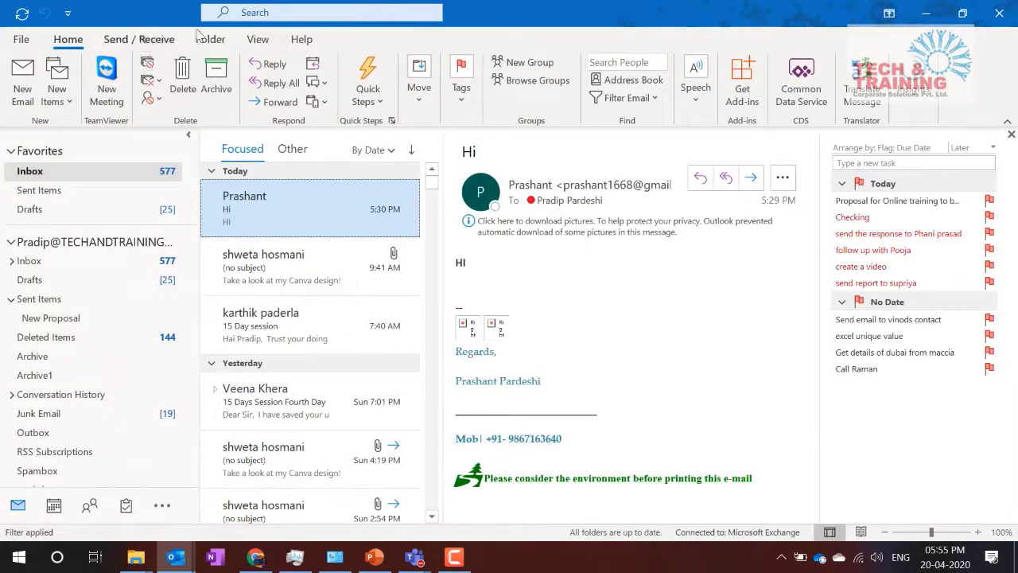
# Step: Expand the training poll conversation in the Inbox and read the vote response received from the first recipient
pyautogui.click(258, 39)
pyautogui.click(215, 198)
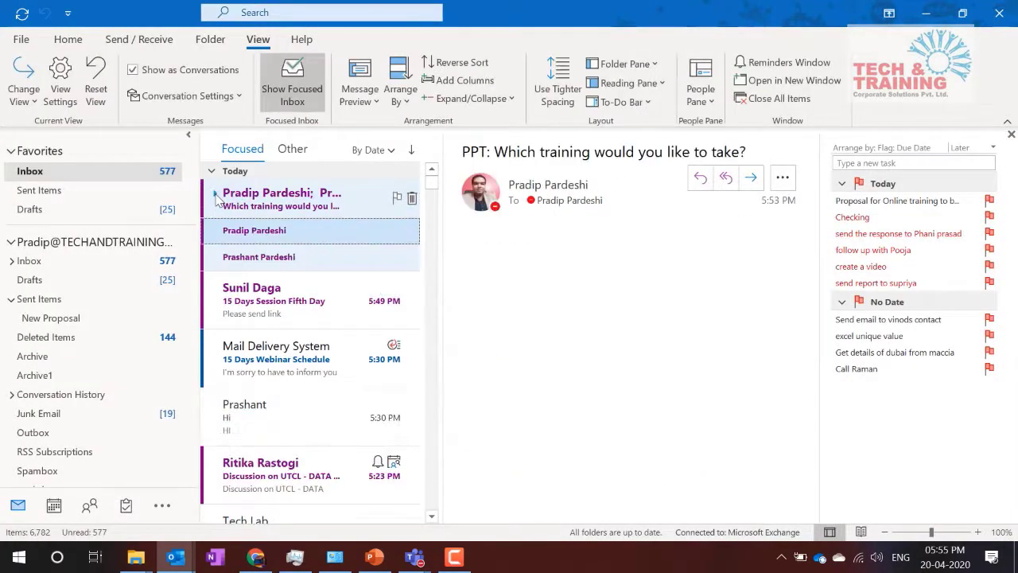
pyautogui.click(258, 256)
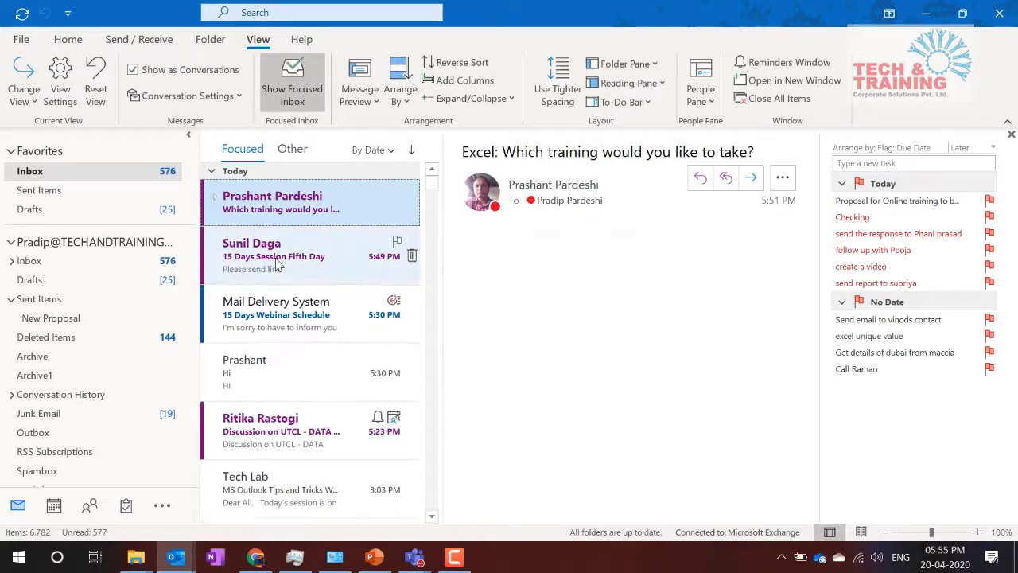
pyautogui.click(277, 265)
pyautogui.click(270, 203)
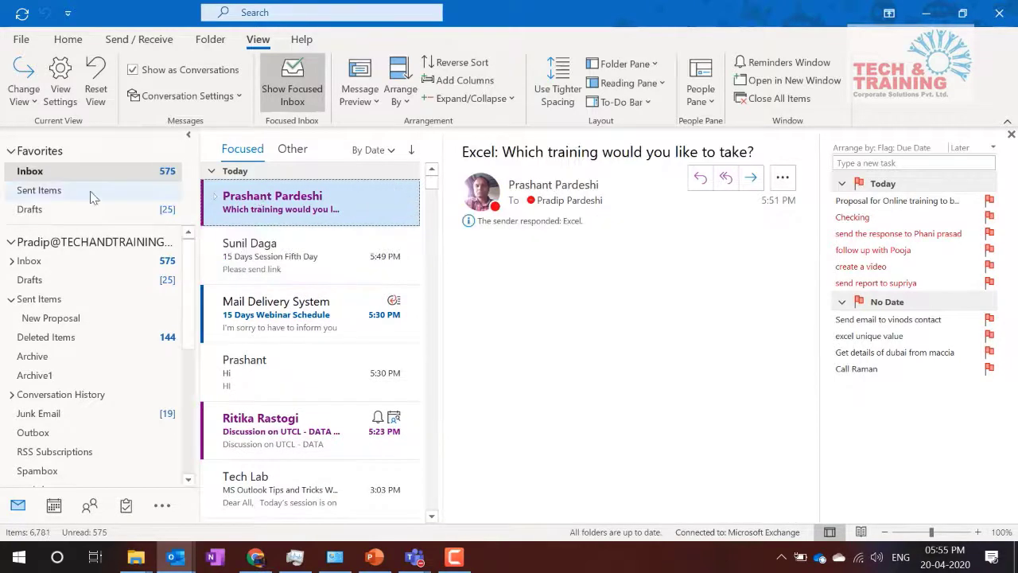
# Step: Reopen the training poll message from Sent Items to check its updated vote tracking, and close it
pyautogui.click(63, 195)
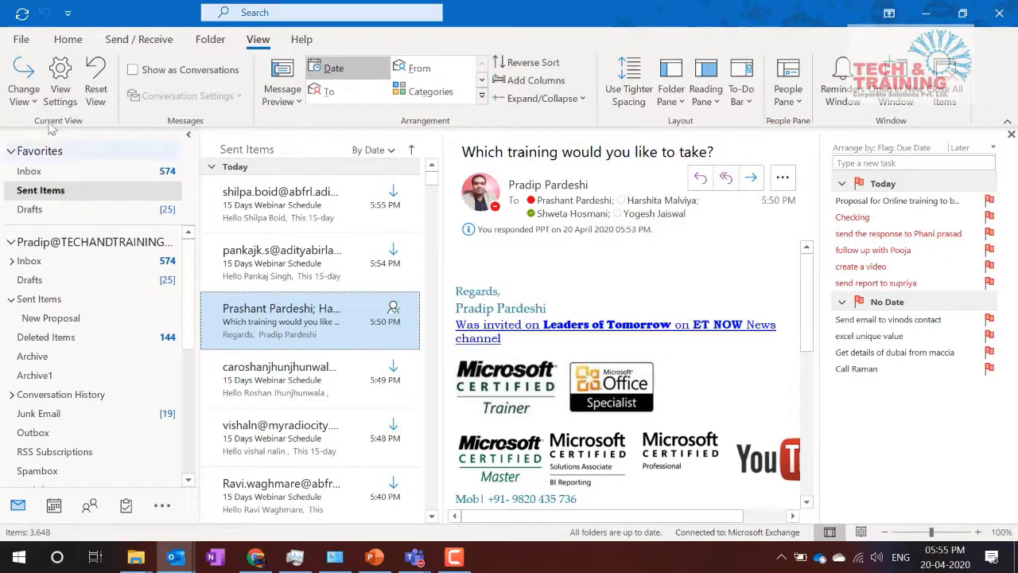
pyautogui.click(68, 39)
pyautogui.doubleClick(278, 318)
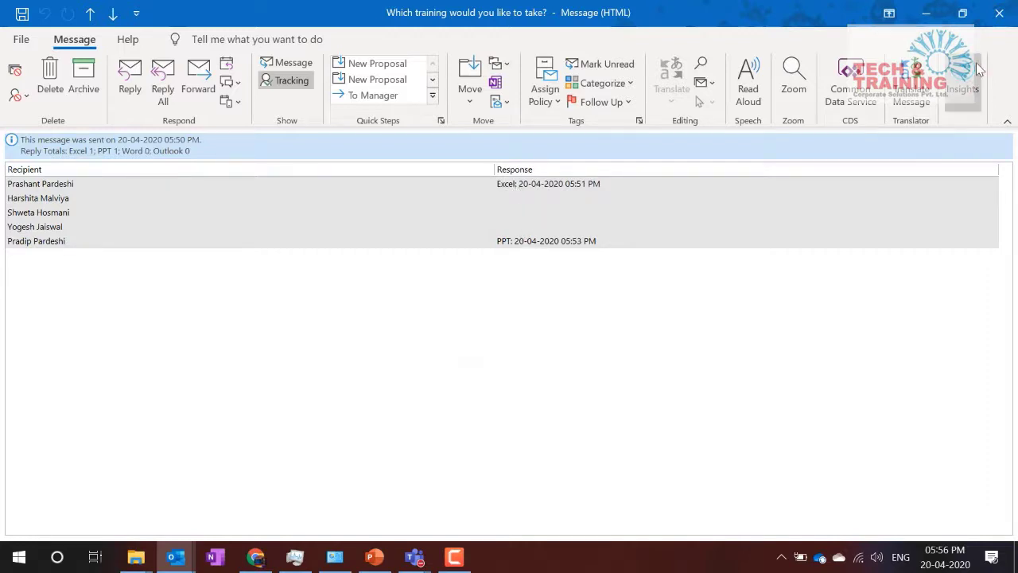
pyautogui.click(999, 16)
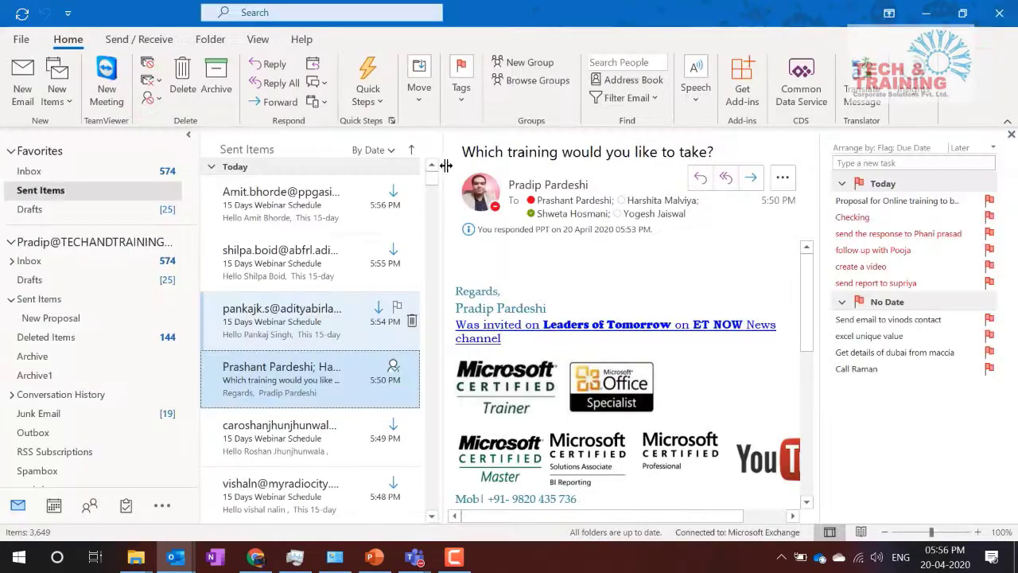
# Step: Return to the Inbox, start a new email addressed to the four training poll recipients, and copy the recipient list
pyautogui.hotkey('ctrl', 'shift', 'i')
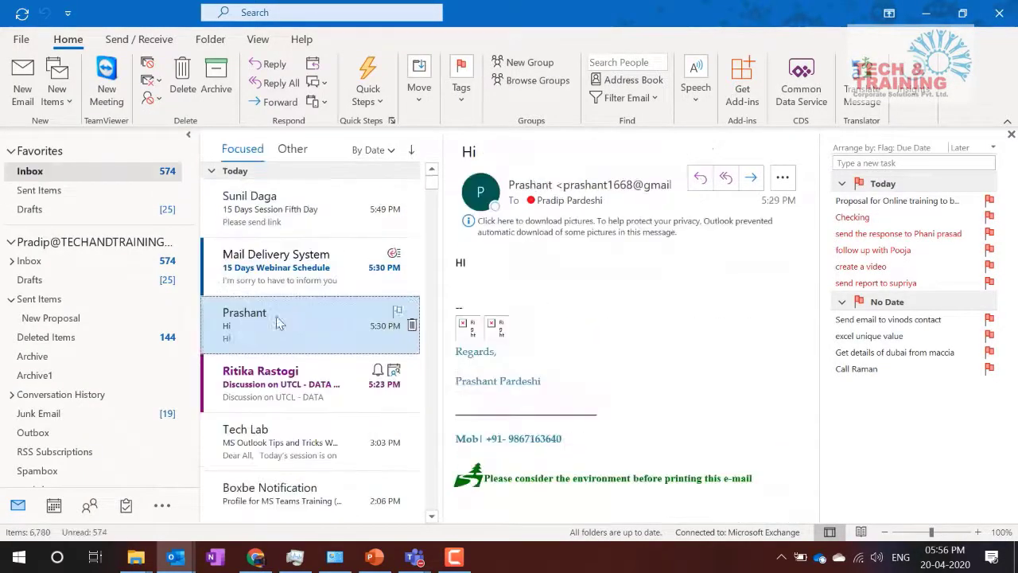
pyautogui.moveTo(181, 560)
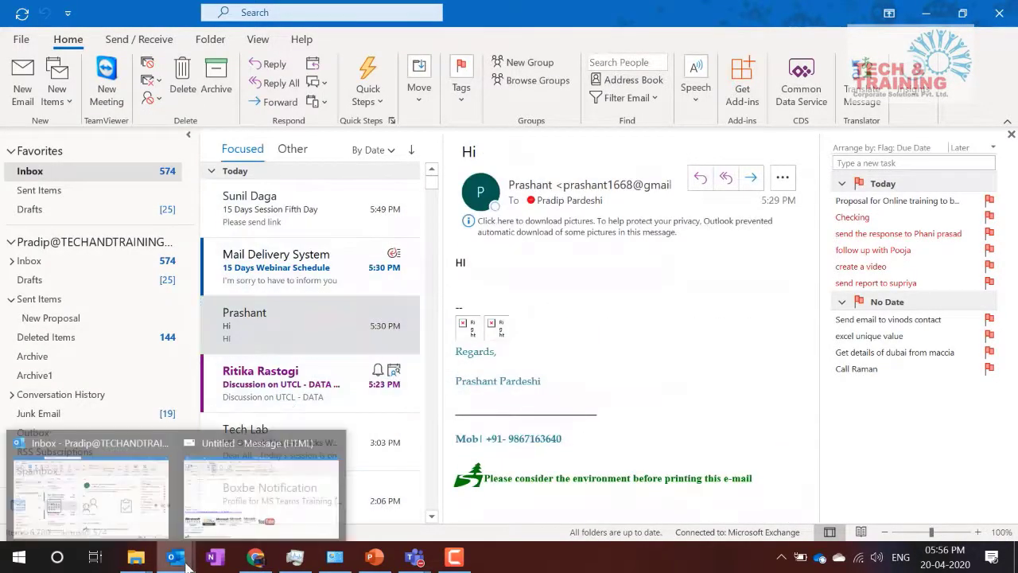
pyautogui.click(268, 493)
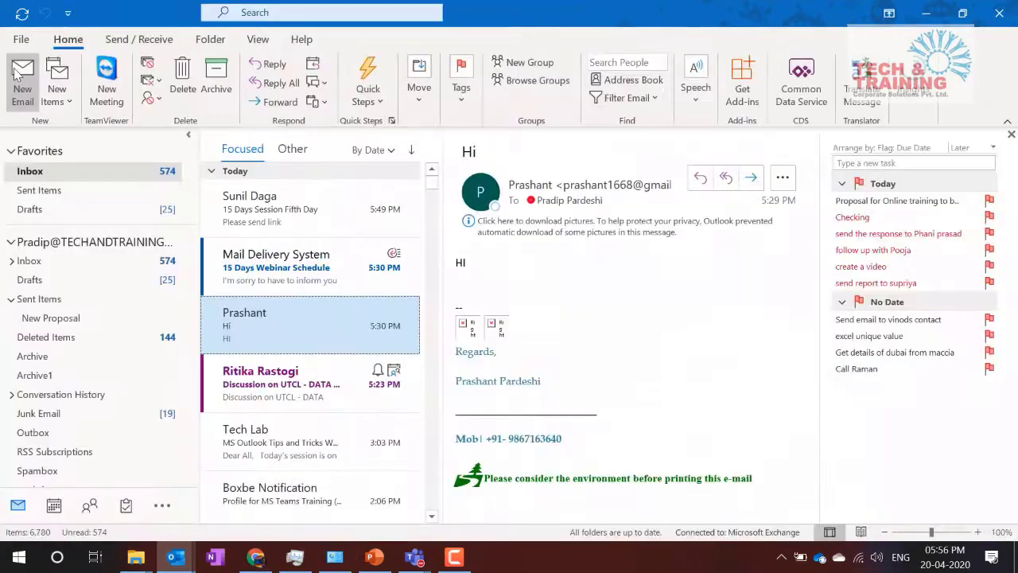
pyautogui.click(22, 91)
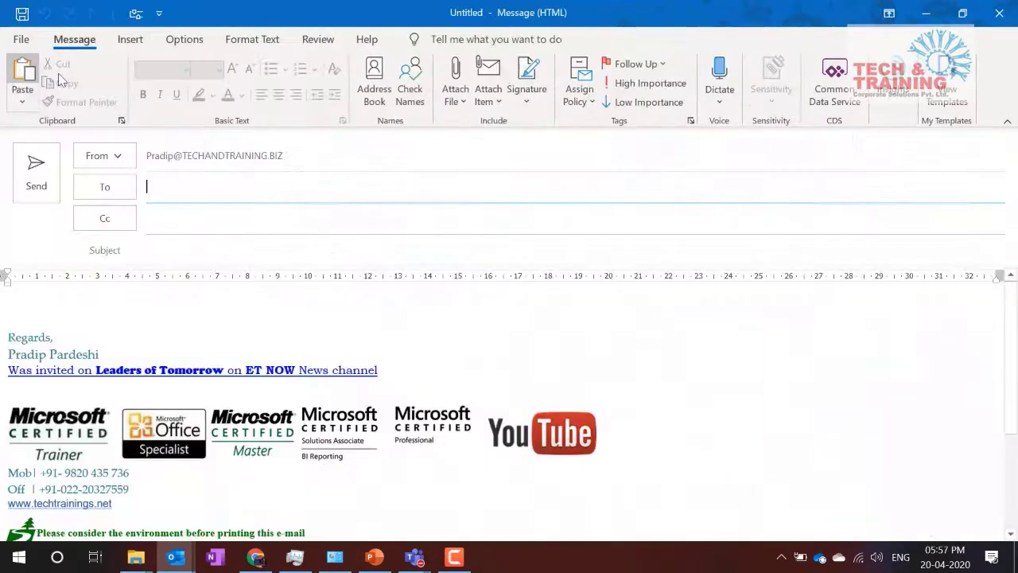
pyautogui.click(299, 196)
pyautogui.write('pra')
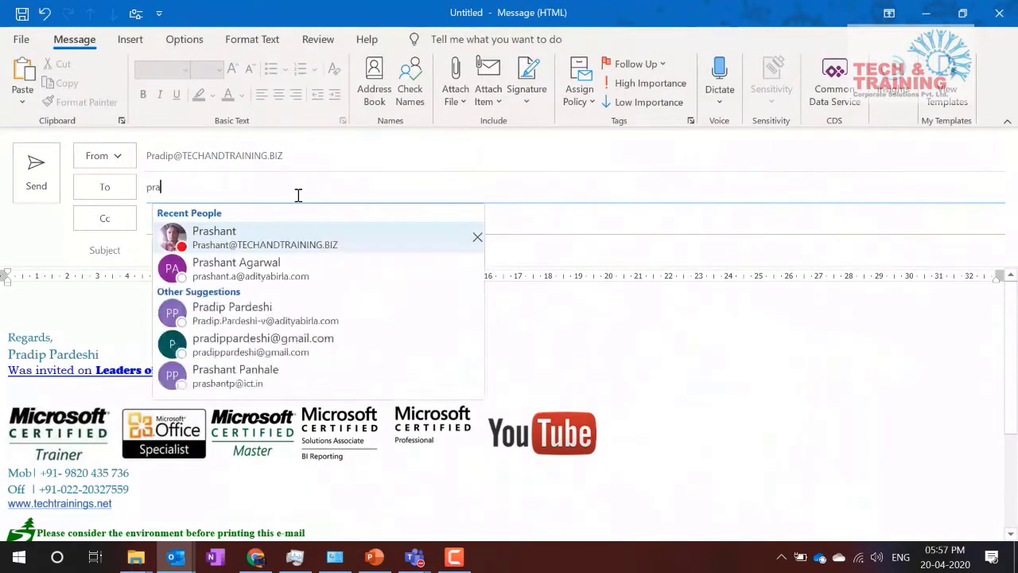
pyautogui.press('Return')
pyautogui.write('har')
pyautogui.press('Return')
pyautogui.write('yo')
pyautogui.press('Return')
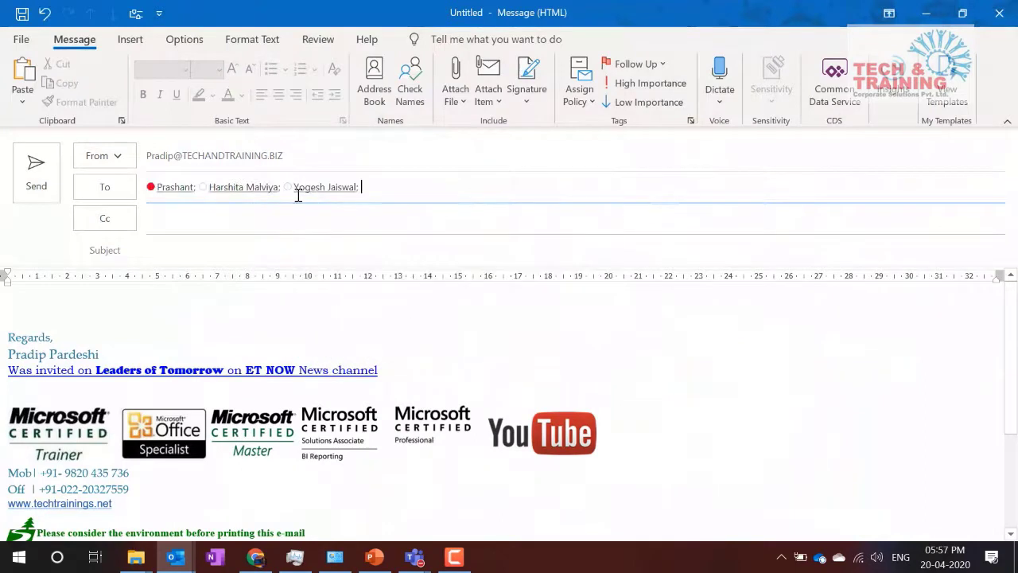
pyautogui.write('shwet')
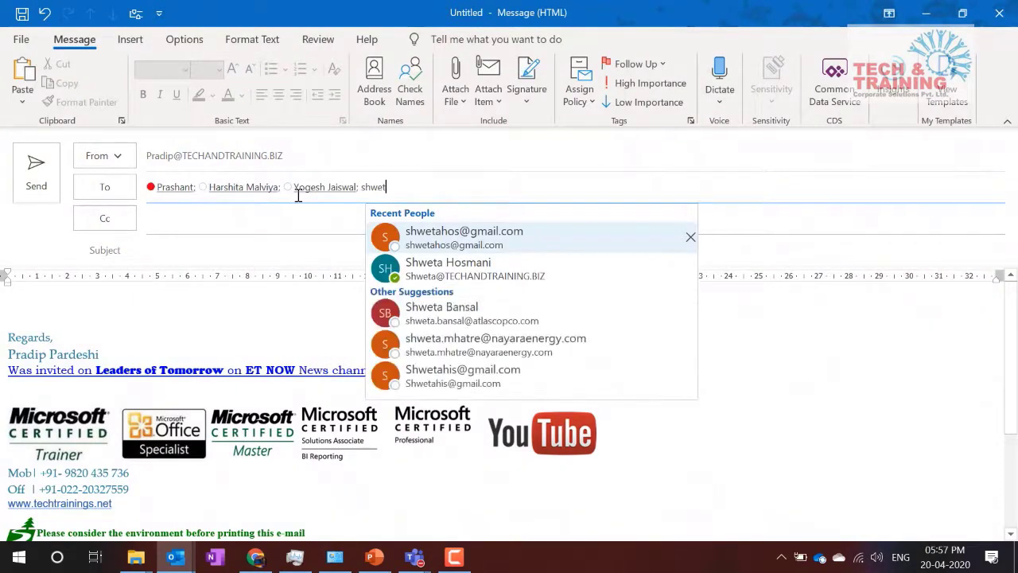
pyautogui.press('Down')
pyautogui.press('Return')
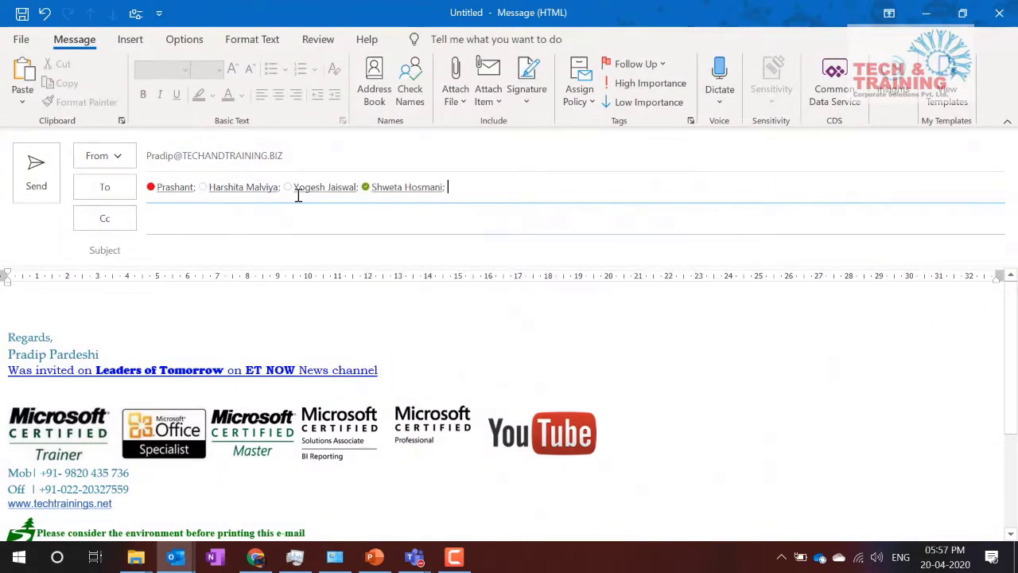
pyautogui.moveTo(477, 184); pyautogui.dragTo(109, 182)
pyautogui.hotkey('ctrl', 'c')
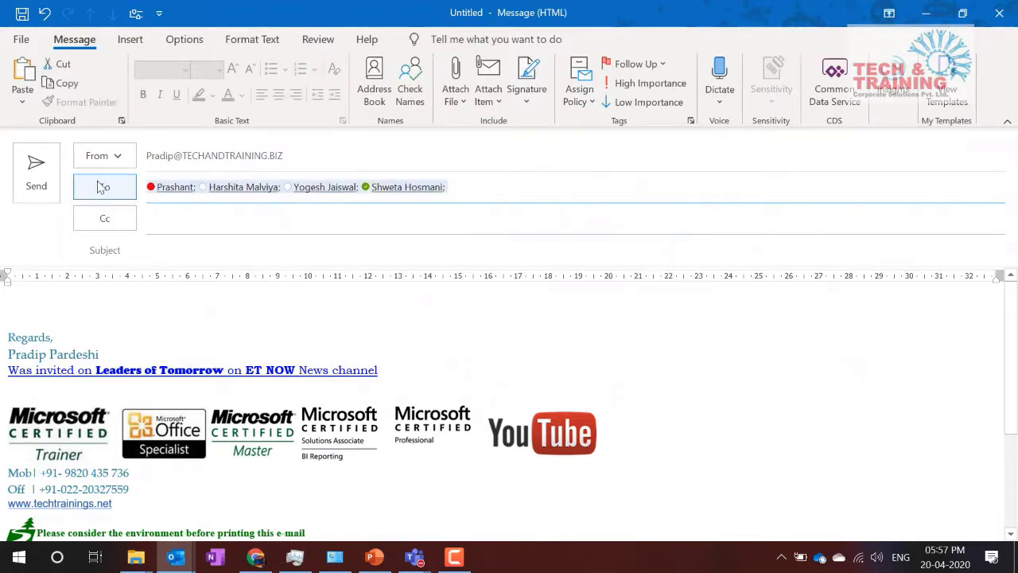
# Step: Set the email's subject to "Delivery tracking" and display the message's tracking options
pyautogui.click(228, 251)
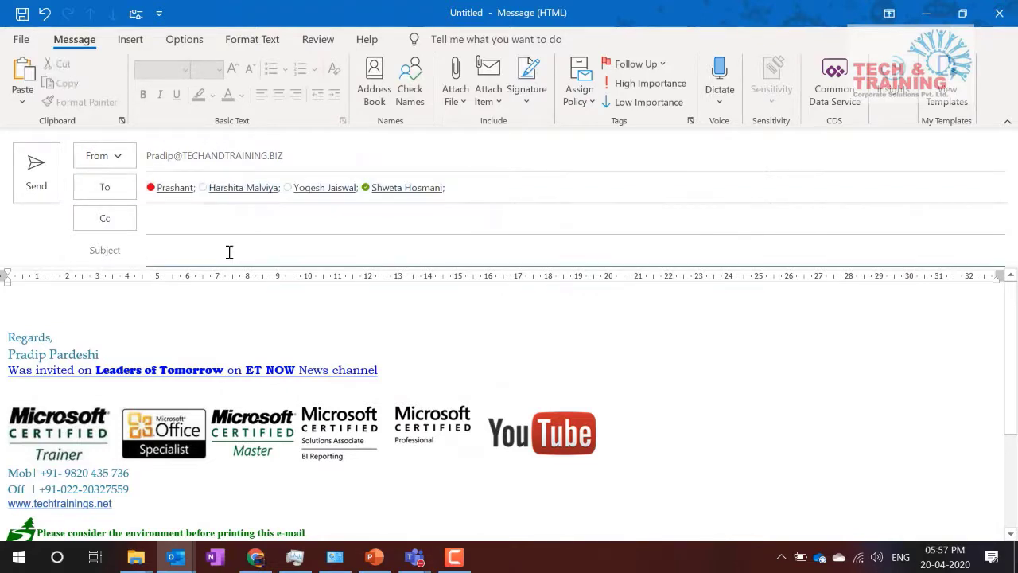
pyautogui.write('Delivery tracking')
pyautogui.click(201, 40)
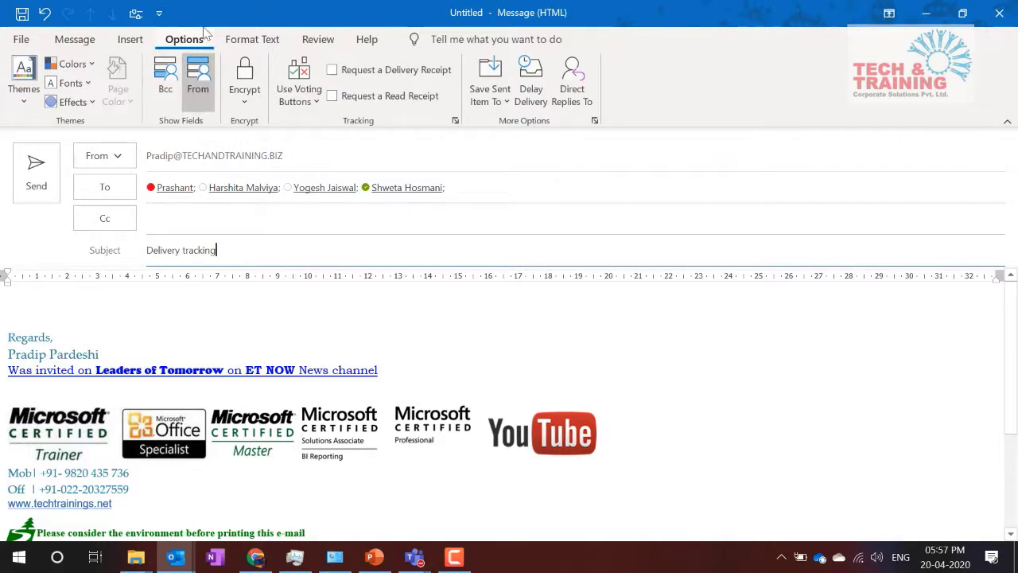
# Step: Request both a delivery receipt and a read receipt for the "Delivery tracking" email and send it
pyautogui.click(333, 71)
pyautogui.click(333, 96)
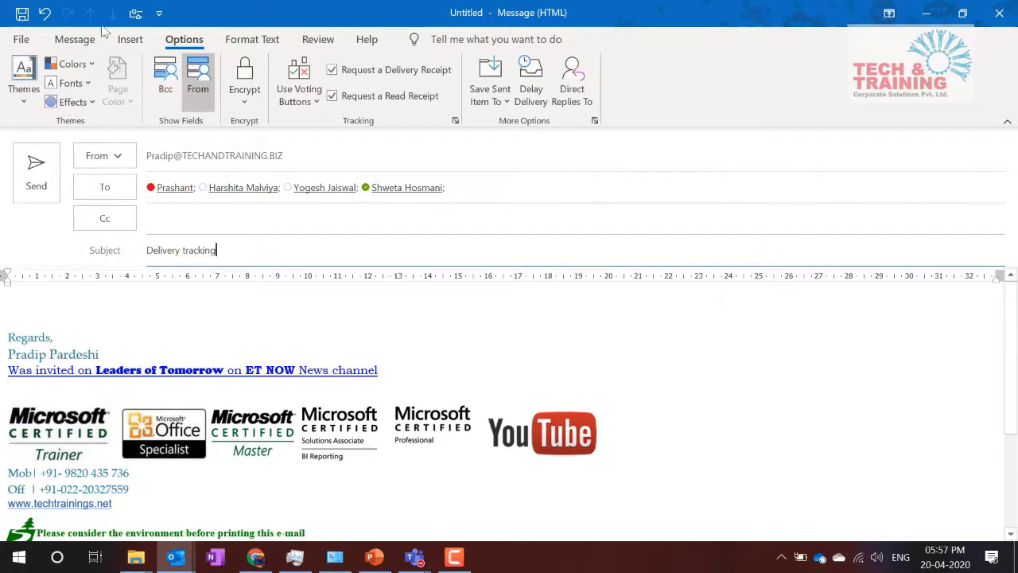
pyautogui.click(46, 173)
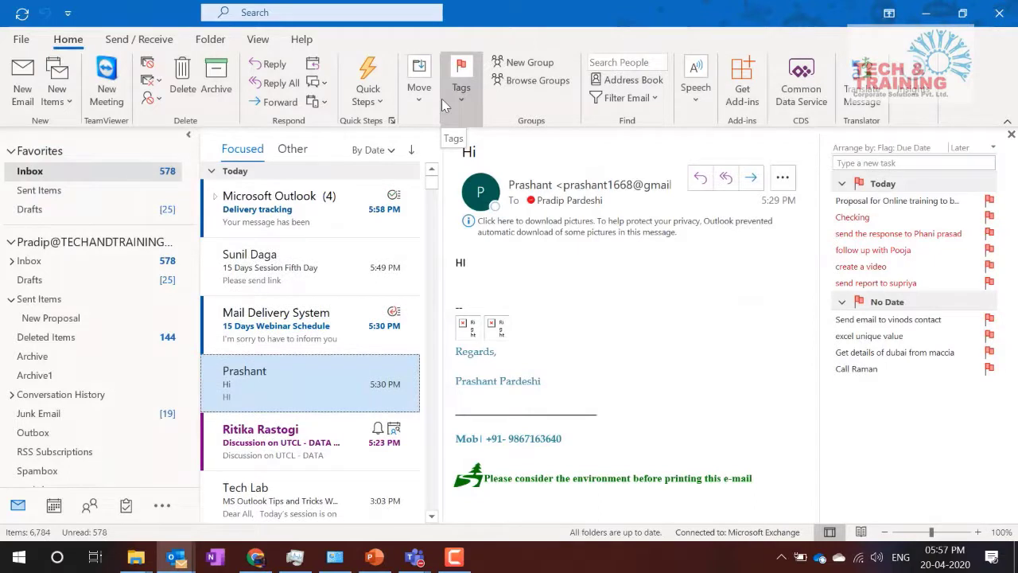
# Step: Expand the "Delivery tracking" conversation in the Inbox, read the first delivery receipt, and collapse the conversation
pyautogui.click(216, 201)
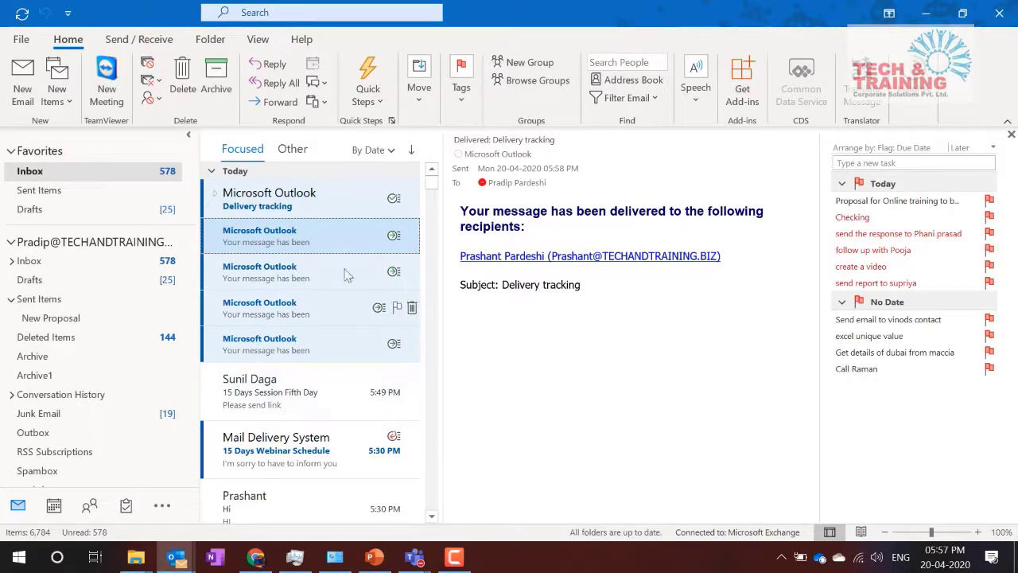
pyautogui.click(216, 196)
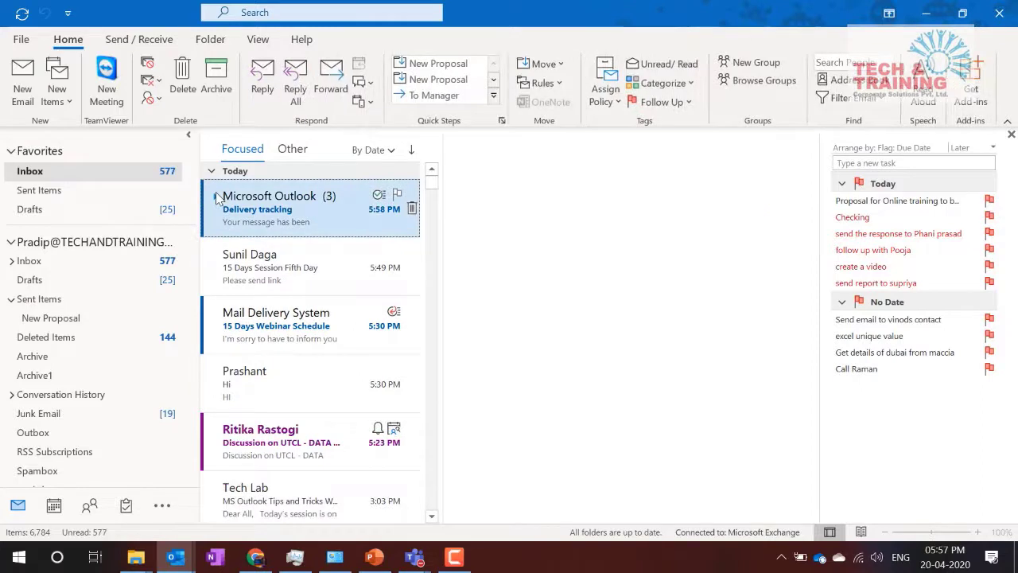
pyautogui.click(216, 197)
pyautogui.click(256, 235)
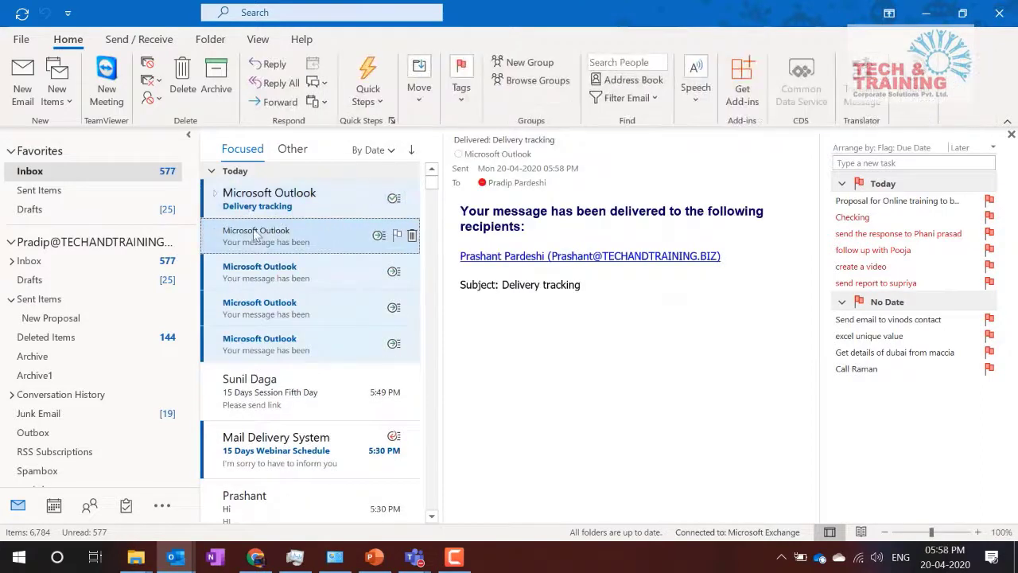
pyautogui.click(522, 329)
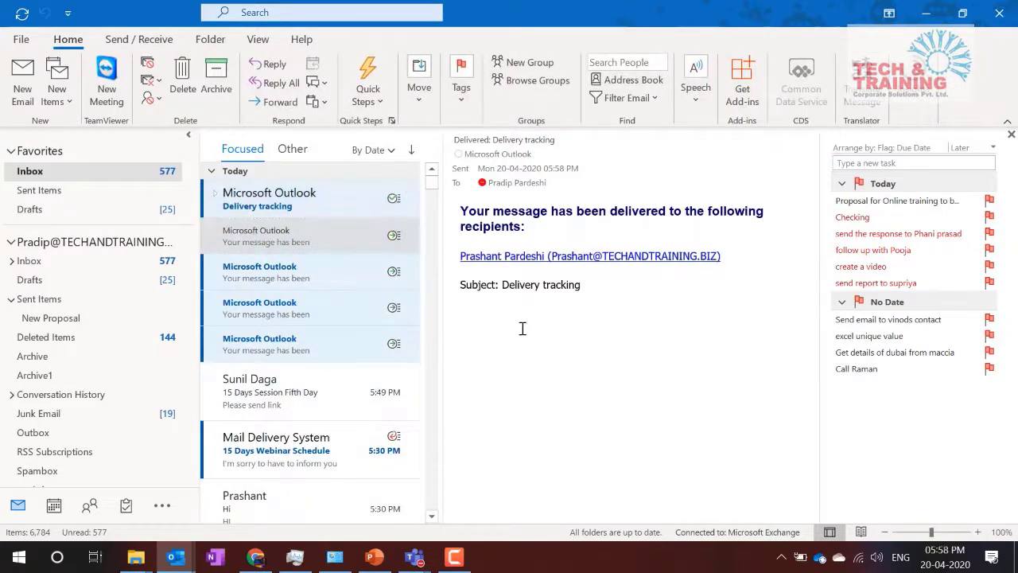
pyautogui.click(216, 196)
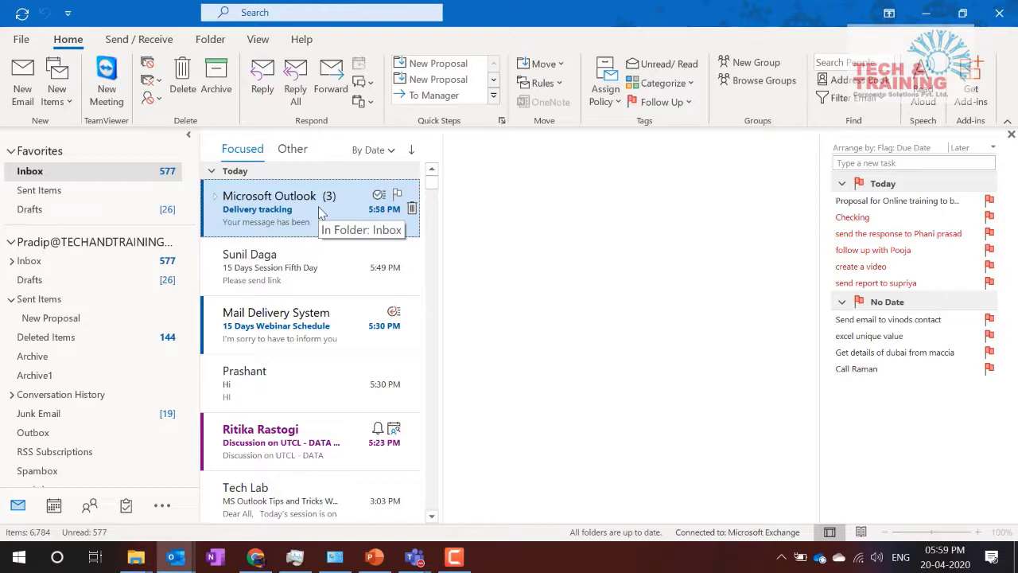
# Step: In the mail tracking options, enable moving receipts to Deleted Items after tracking information is updated, and save the settings
pyautogui.click(26, 43)
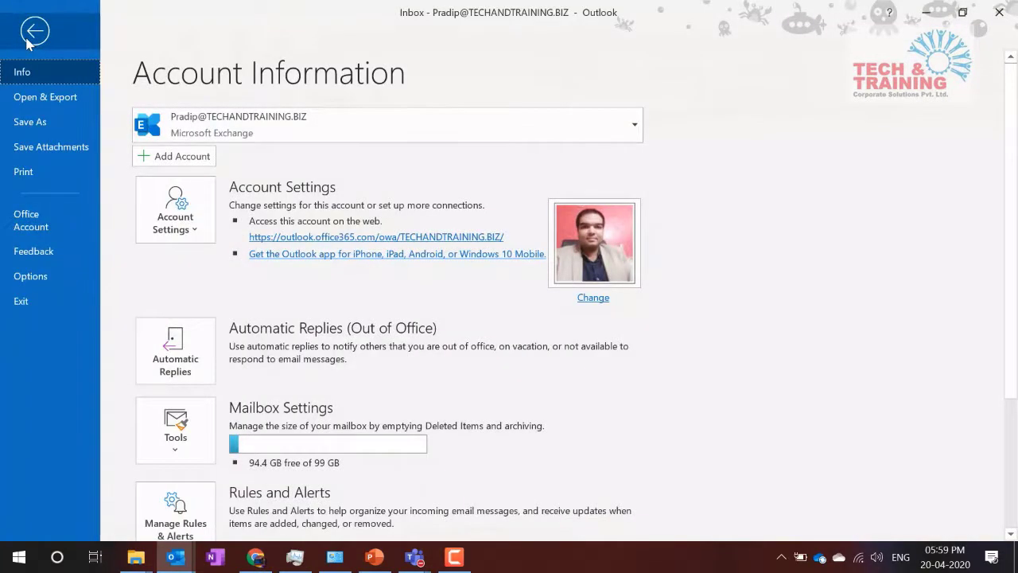
pyautogui.click(59, 225)
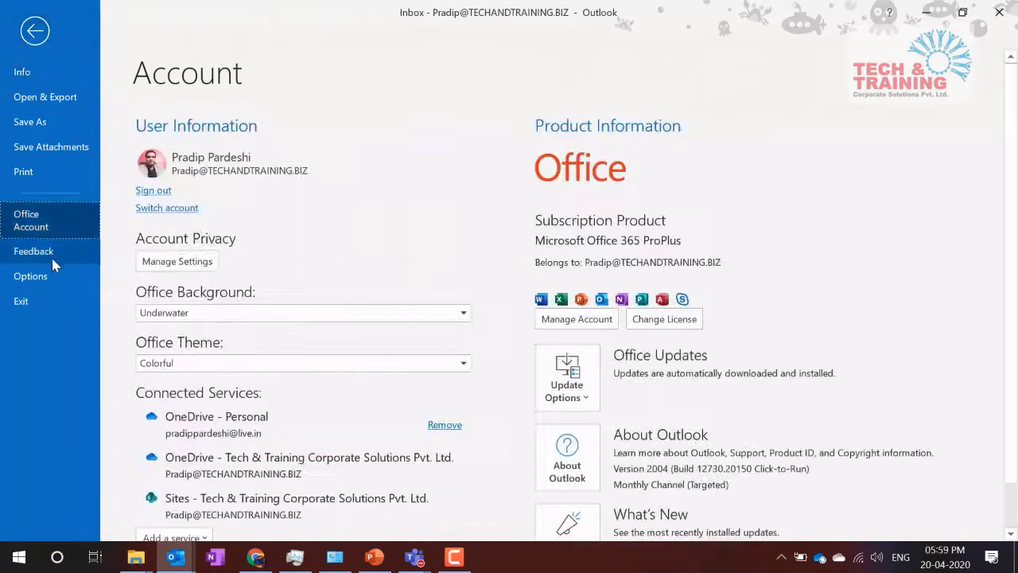
pyautogui.click(50, 278)
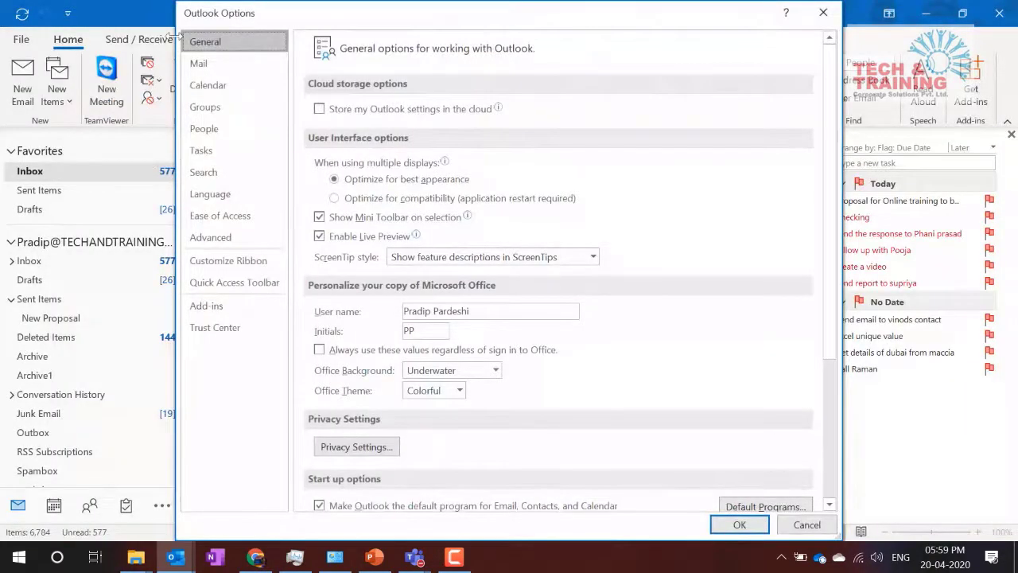
pyautogui.click(199, 66)
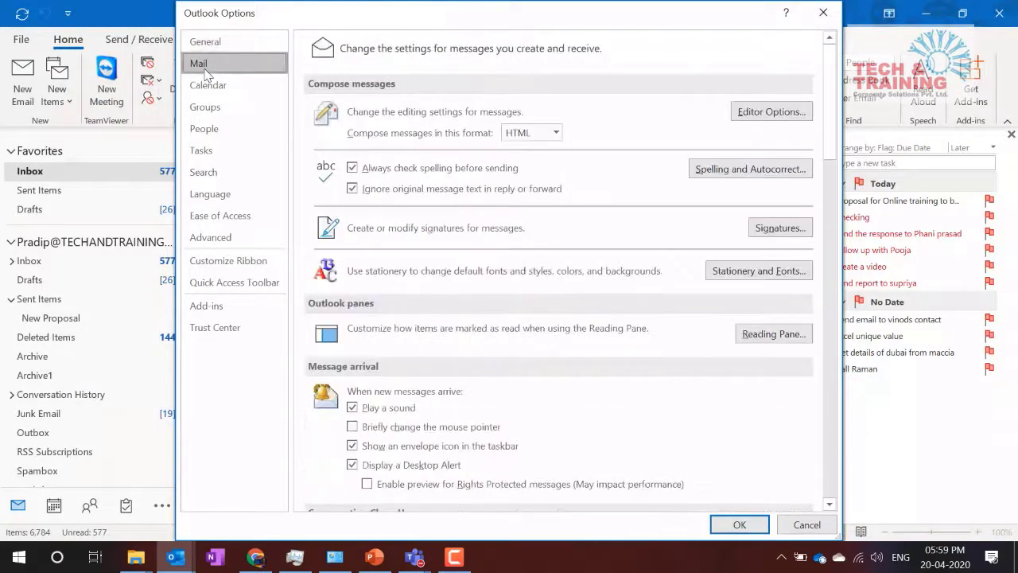
pyautogui.scroll(-10, 644, 425)
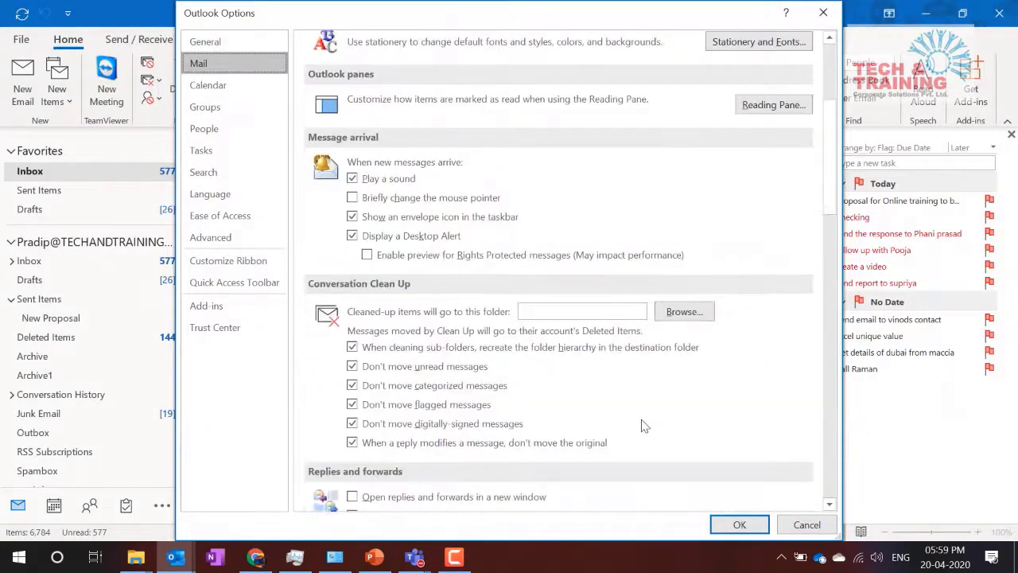
pyautogui.scroll(-9, 644, 425)
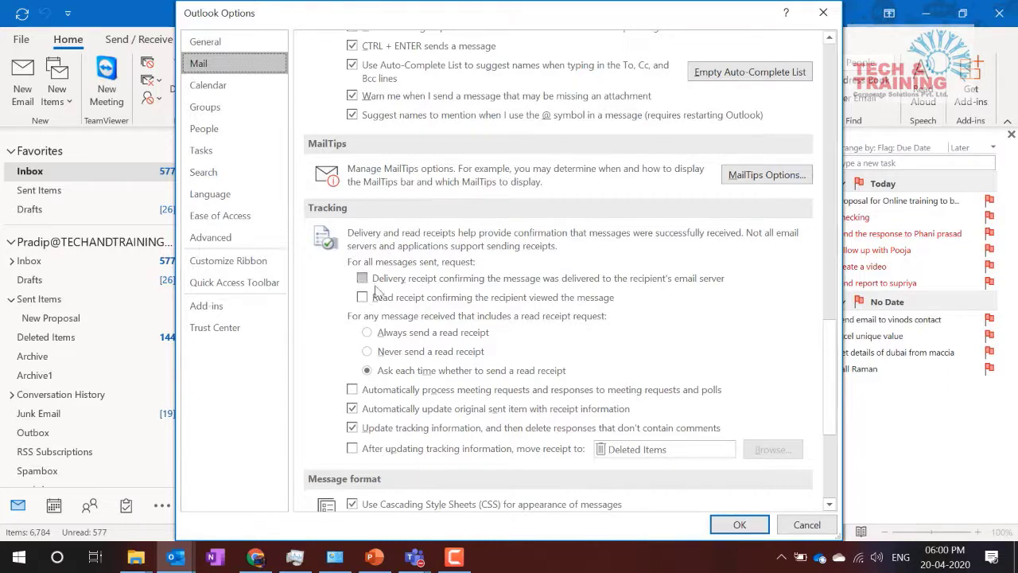
pyautogui.click(352, 449)
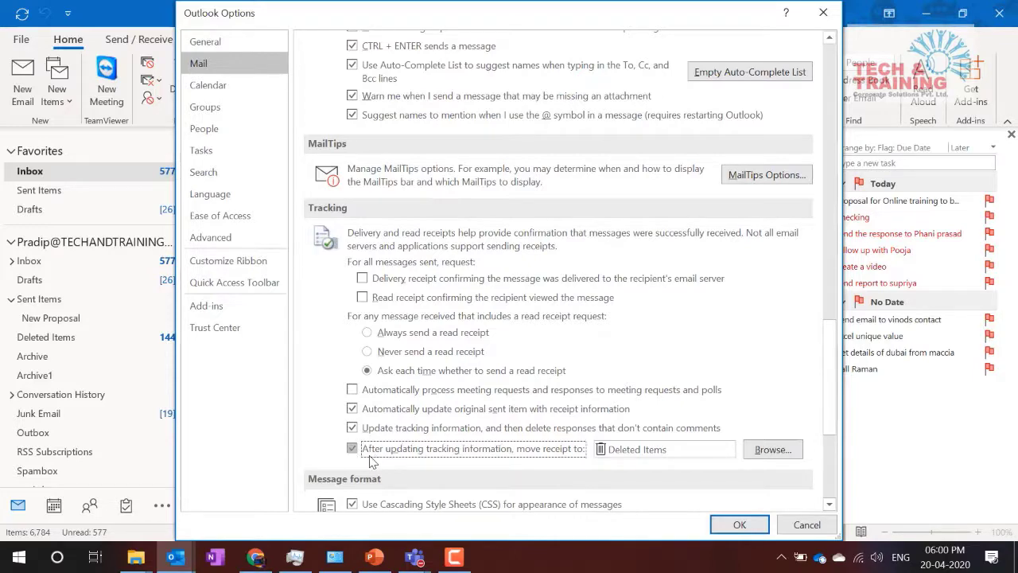
pyautogui.click(738, 525)
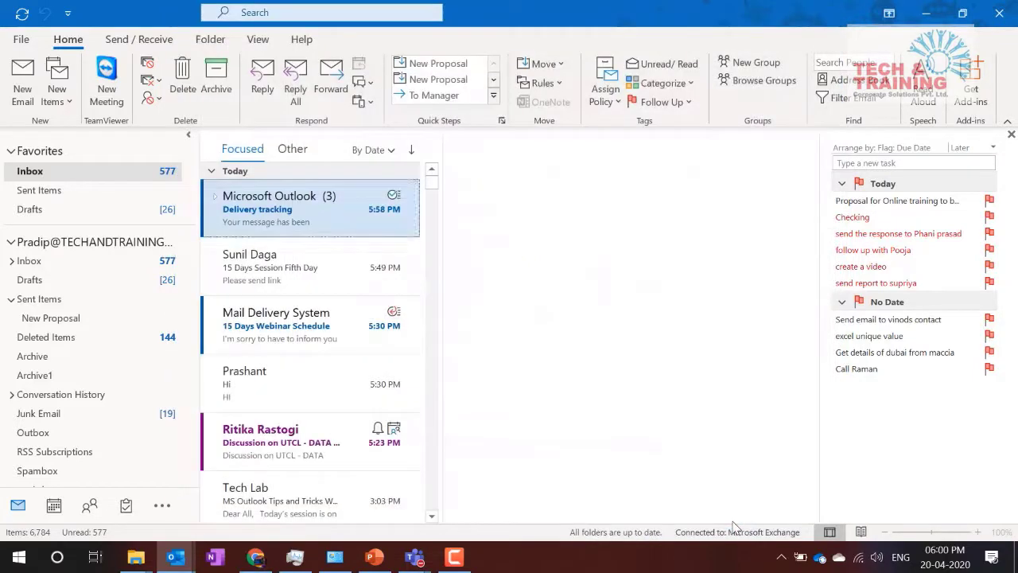
# Step: Start a new email to the four copied recipients with the subject "Tracking delete"
pyautogui.click(24, 83)
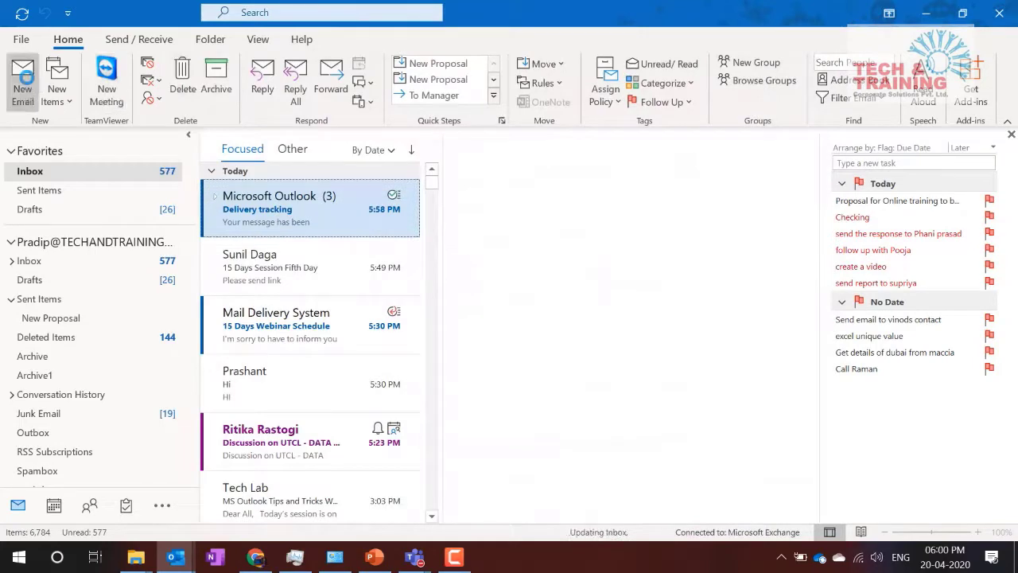
pyautogui.hotkey('ctrl', 'v')
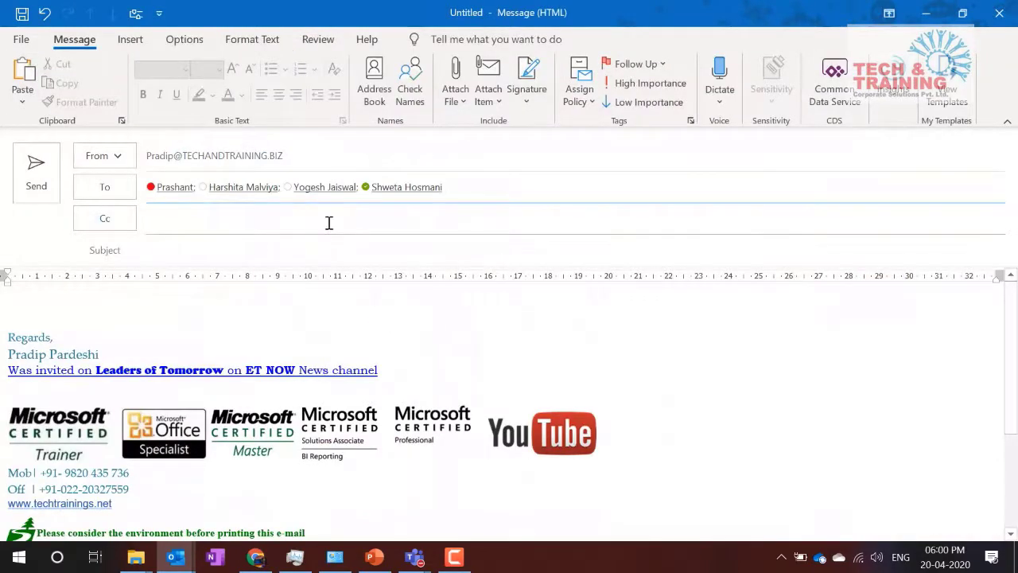
pyautogui.click(268, 254)
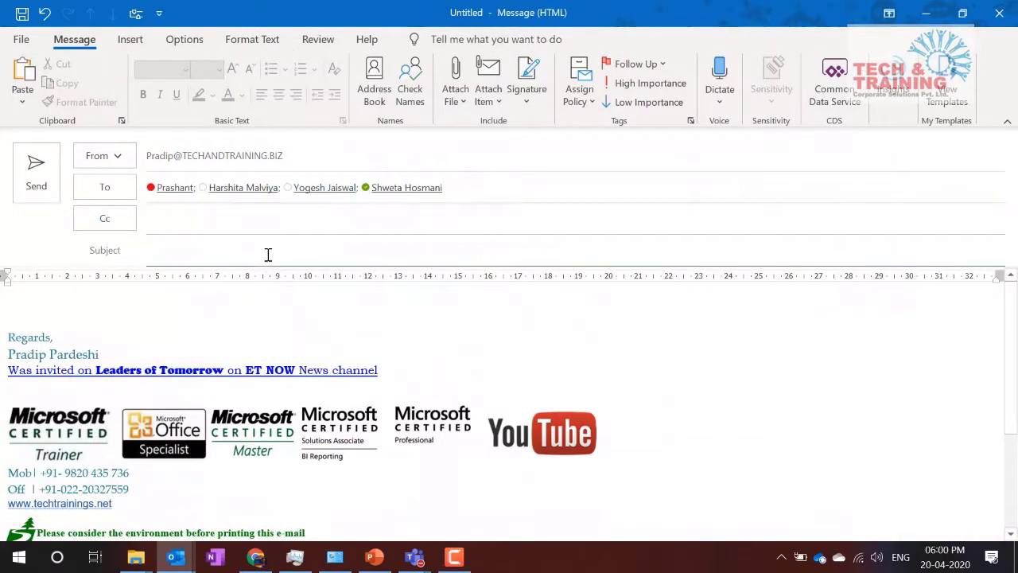
pyautogui.write('Tracking delete')
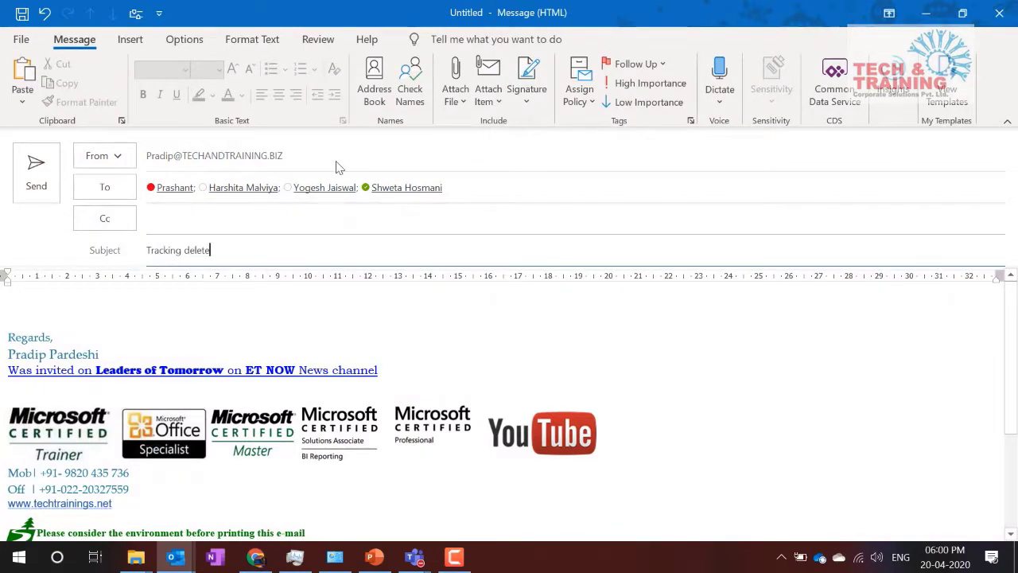
# Step: Request delivery and read receipts for the "Tracking delete" email and send it
pyautogui.click(179, 39)
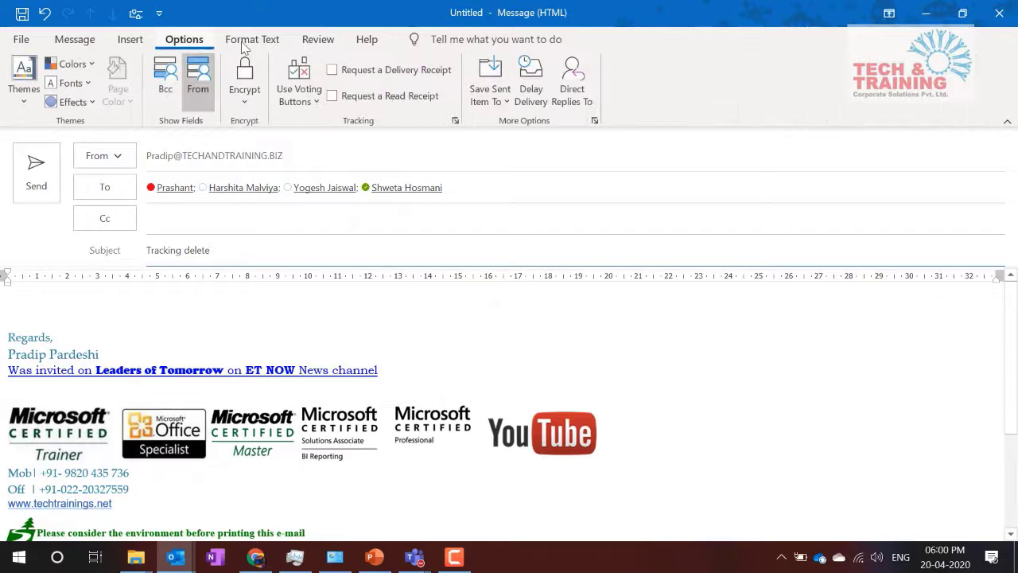
pyautogui.click(332, 70)
pyautogui.click(332, 96)
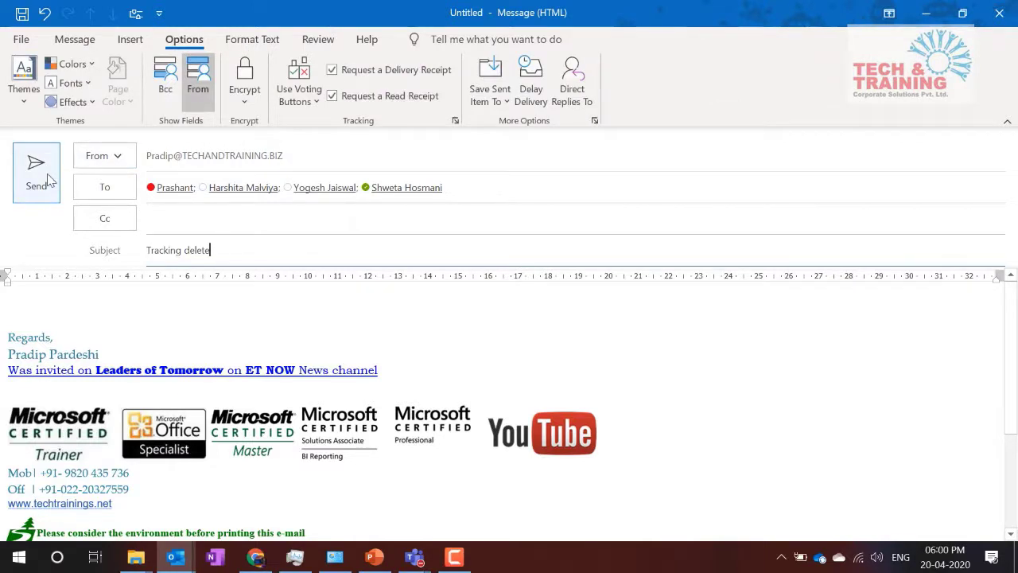
pyautogui.click(35, 171)
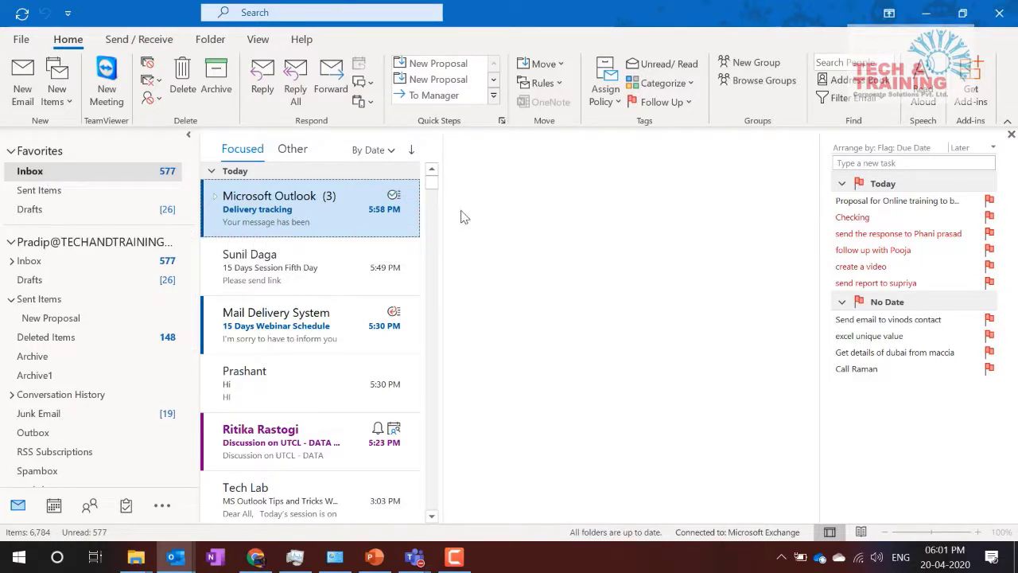
# Step: Open the "Tracking delete" message from Sent Items, review each recipient's delivery status in its tracking view, and close it
pyautogui.click(90, 197)
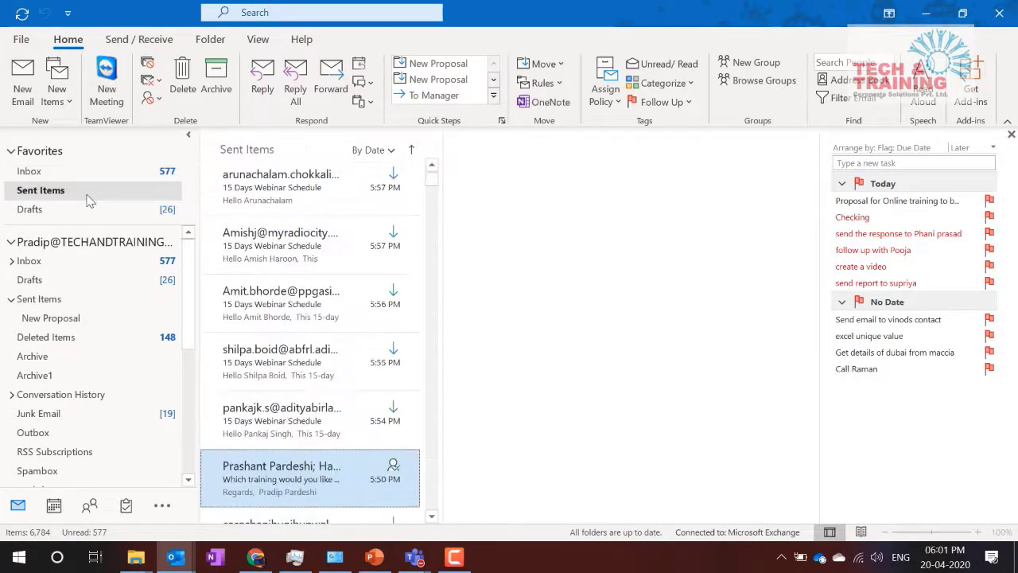
pyautogui.scroll(3, 317, 214)
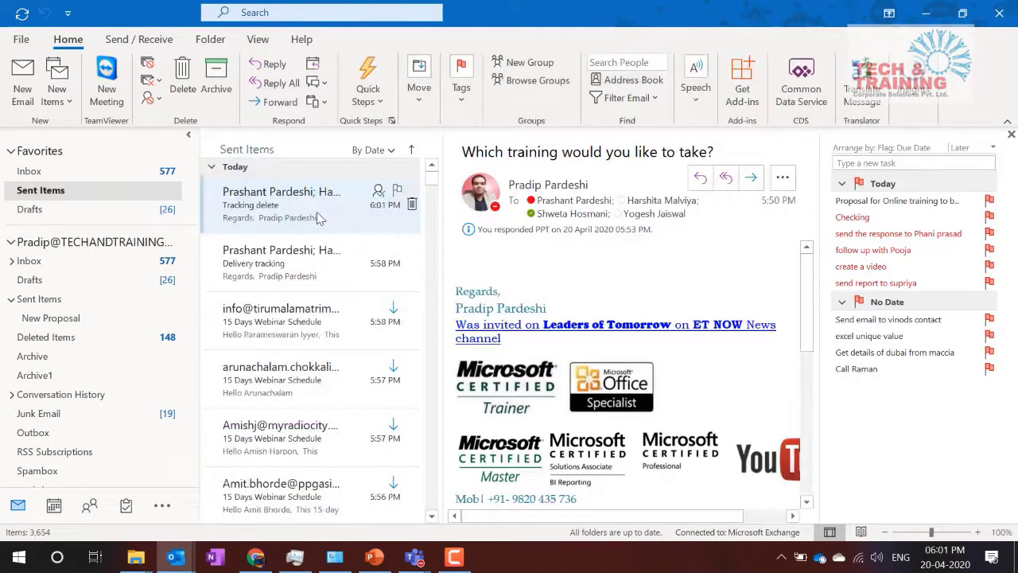
pyautogui.click(316, 211)
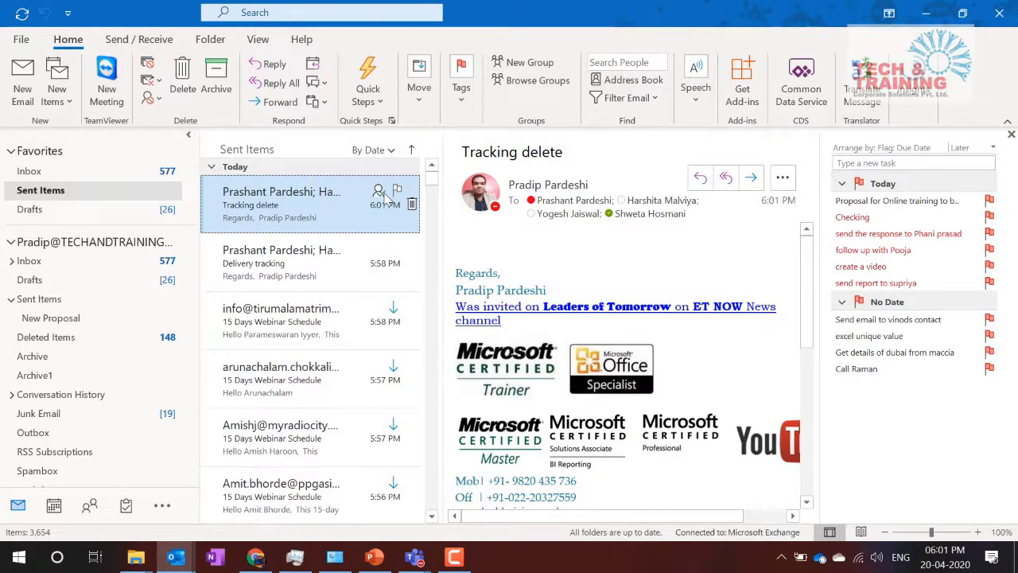
pyautogui.doubleClick(302, 201)
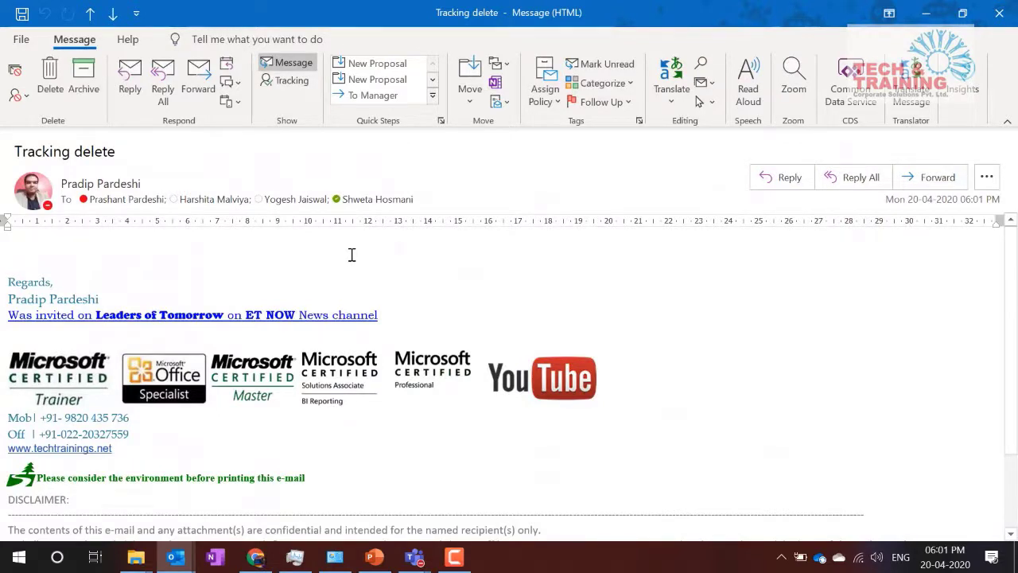
pyautogui.click(291, 82)
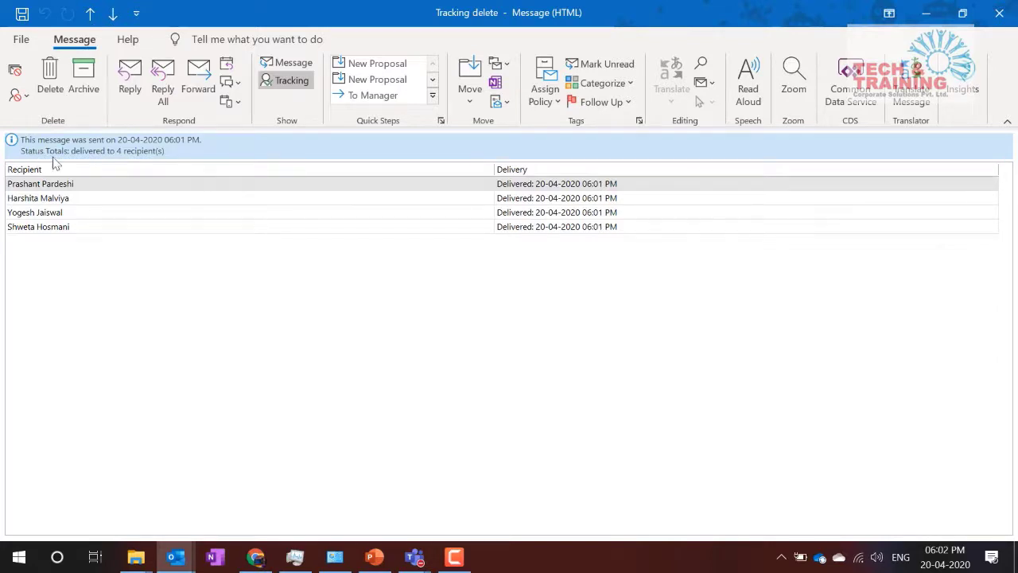
pyautogui.click(136, 189)
pyautogui.moveTo(137, 189); pyautogui.dragTo(504, 250)
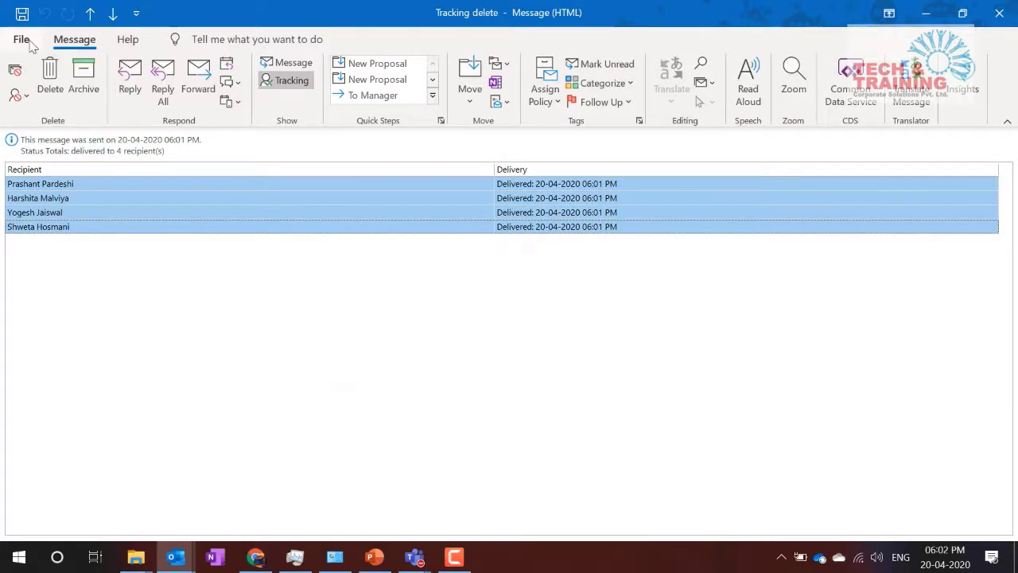
pyautogui.click(1000, 14)
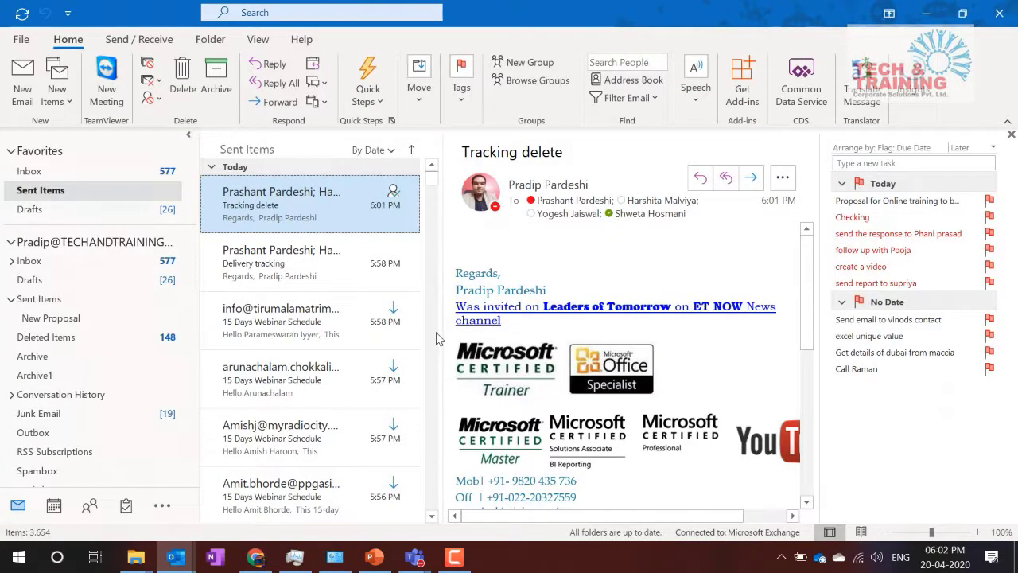
# Step: Start a new email and delay its delivery, setting the do-not-deliver-before date to 22-04-2020
pyautogui.click(23, 89)
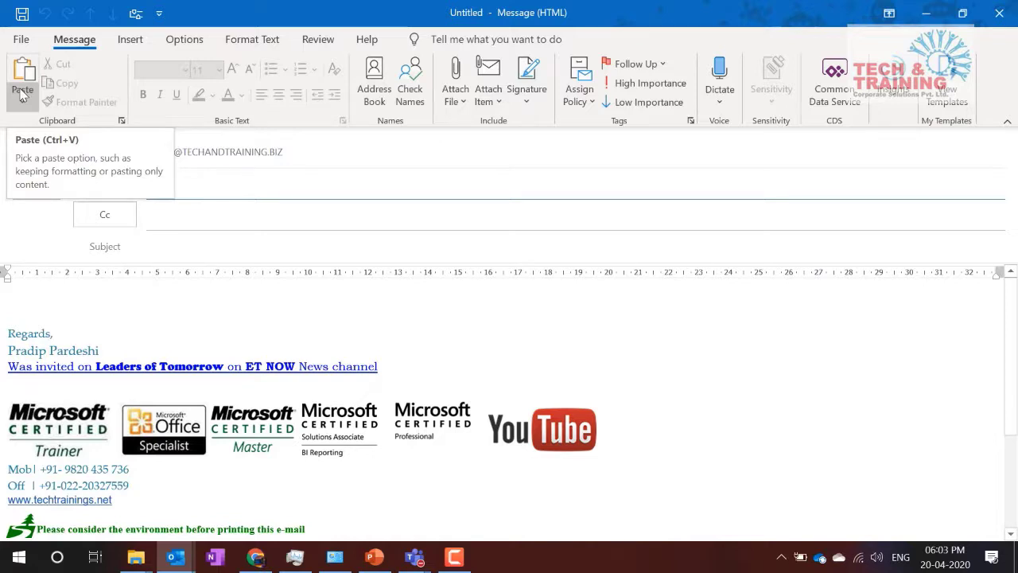
pyautogui.click(245, 301)
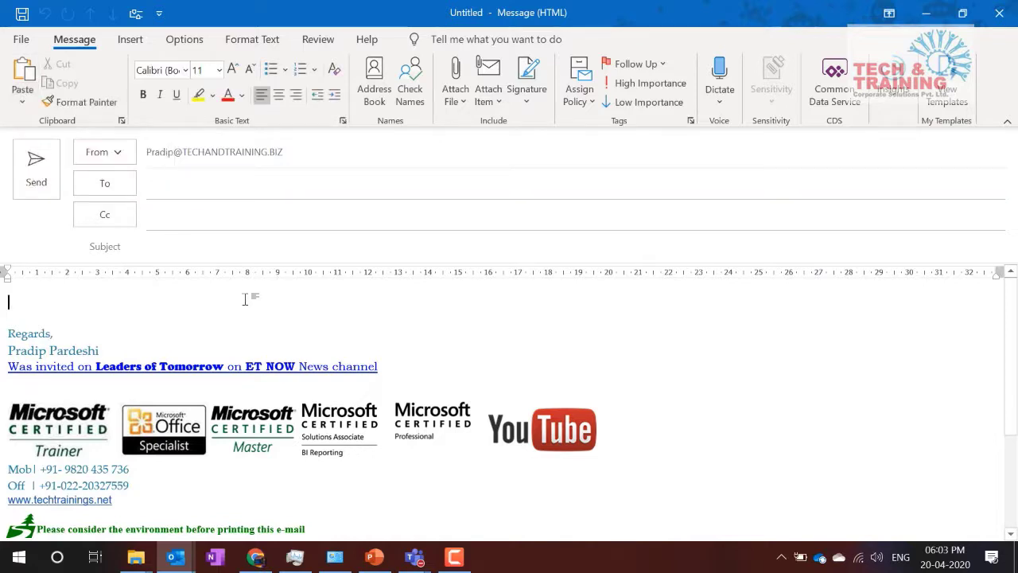
pyautogui.click(191, 42)
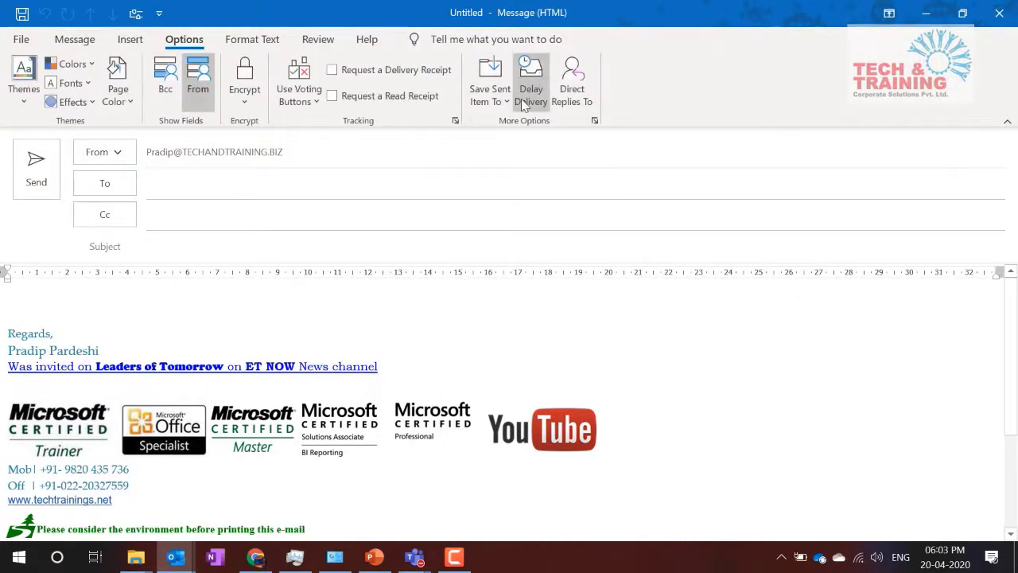
pyautogui.click(525, 102)
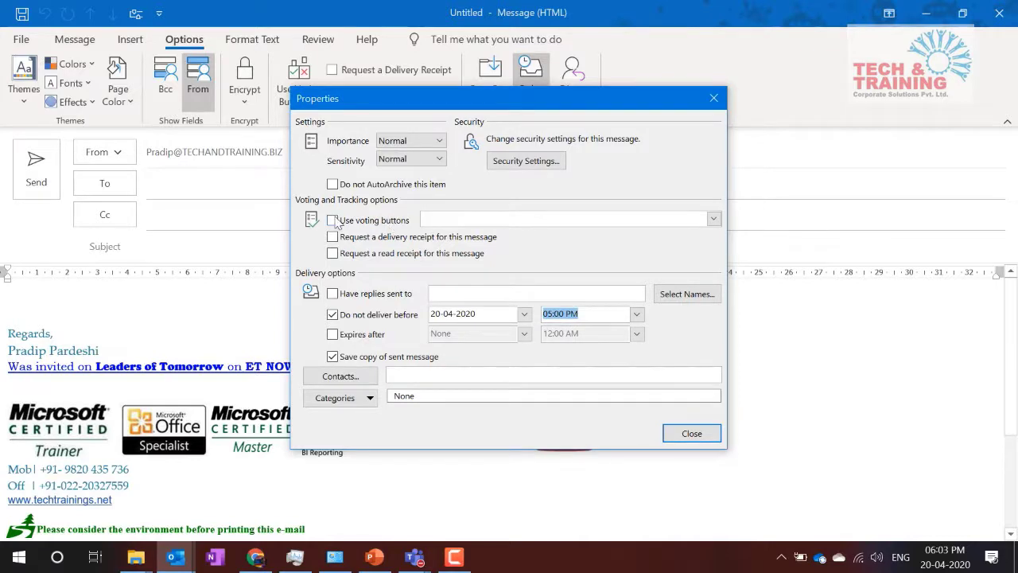
pyautogui.click(524, 313)
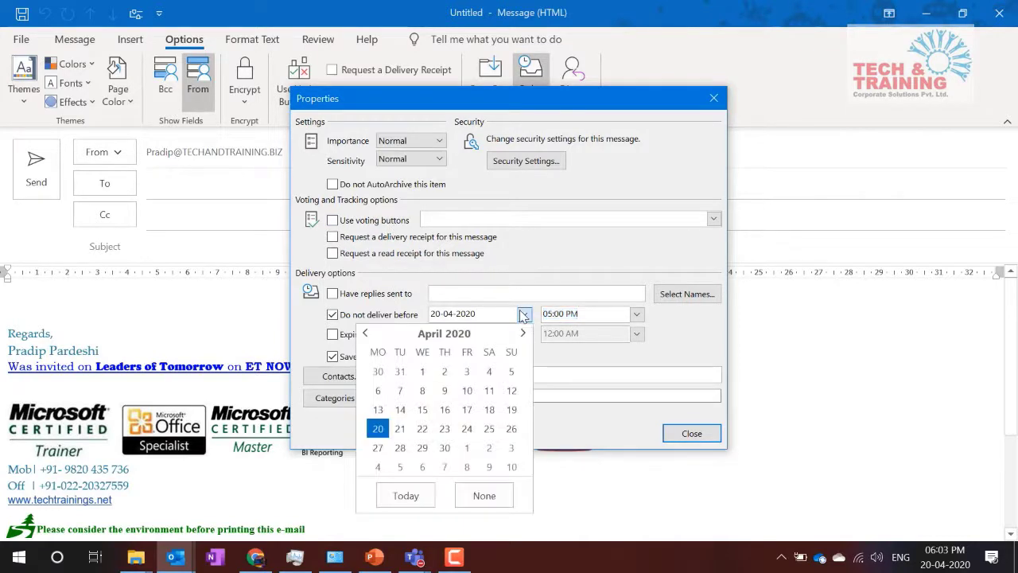
pyautogui.click(430, 428)
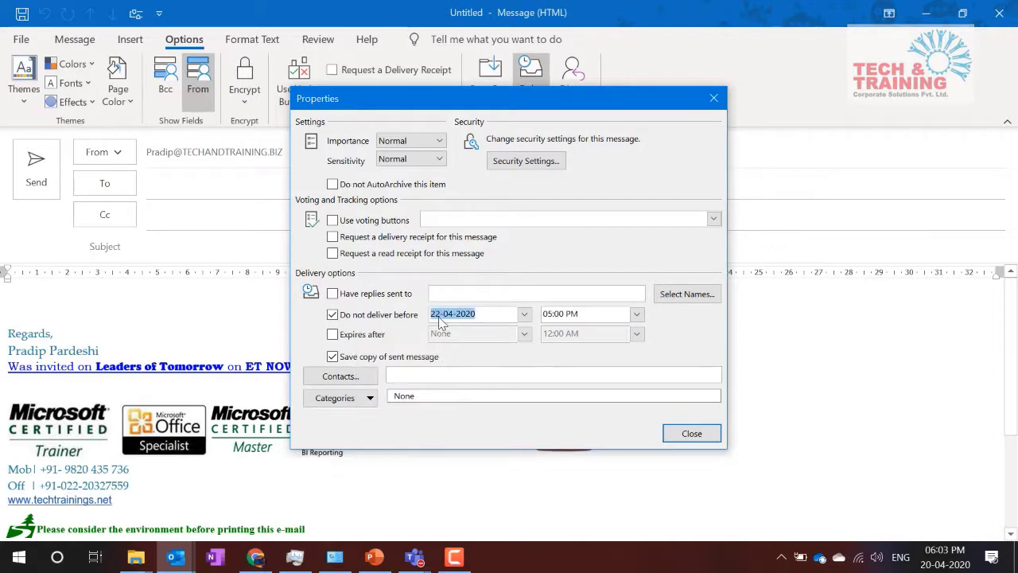
# Step: Set the do-not-deliver-before date to 20-04-2020 and the time to 11:30 PM, and close the message properties
pyautogui.click(524, 313)
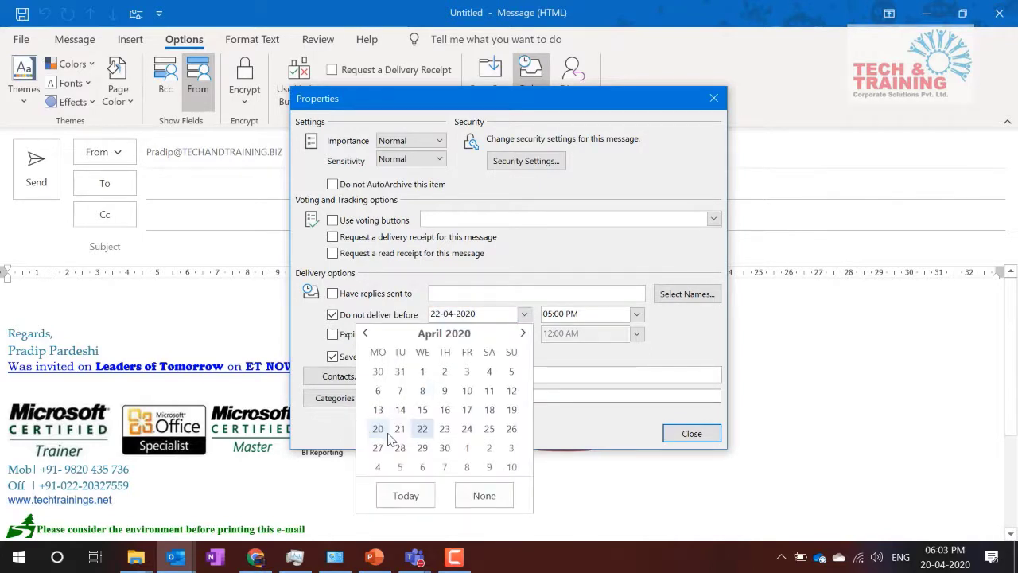
pyautogui.click(386, 433)
pyautogui.click(637, 315)
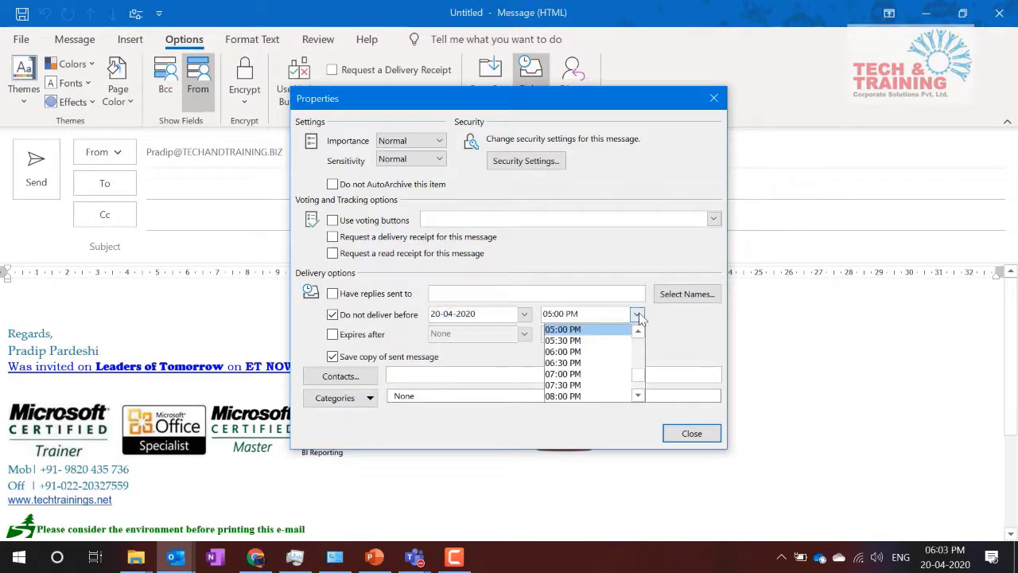
pyautogui.scroll(-3, 587, 396)
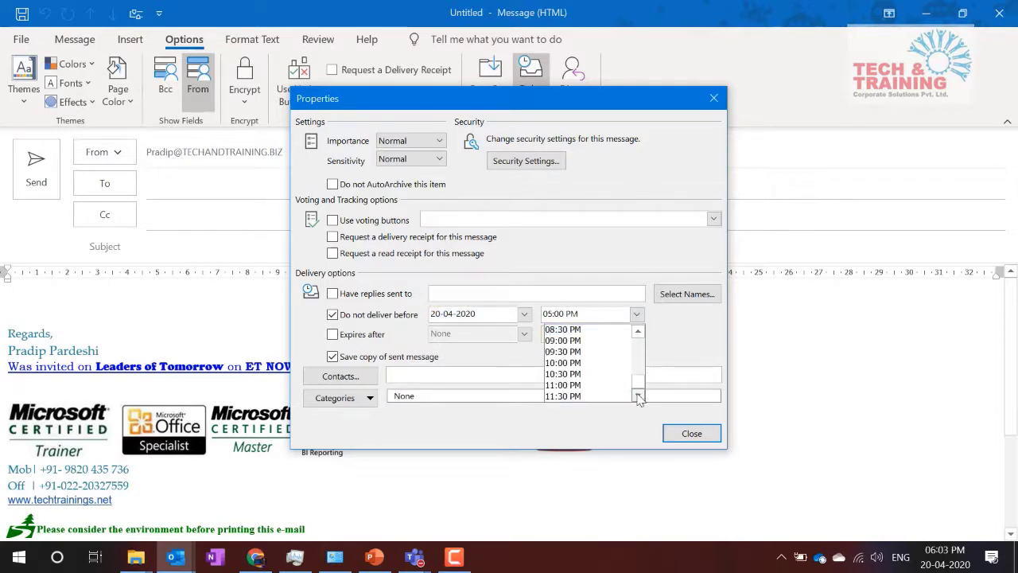
pyautogui.click(568, 396)
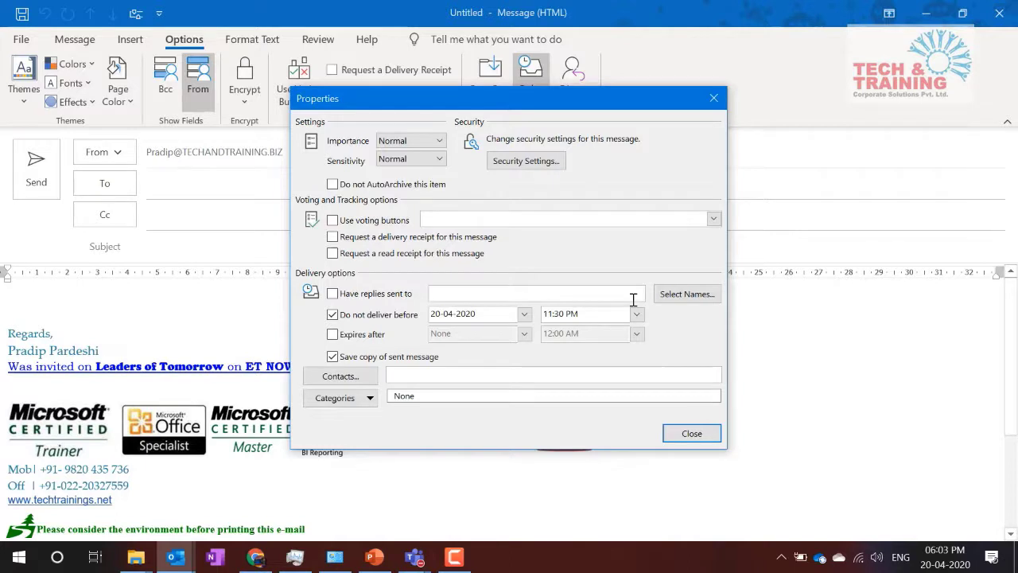
pyautogui.click(685, 434)
# Step: Address the delayed email to a recent contact, insert the "Video provides a powerful way" sample text, set the subject to "delay delivery" and send it
pyautogui.click(209, 179)
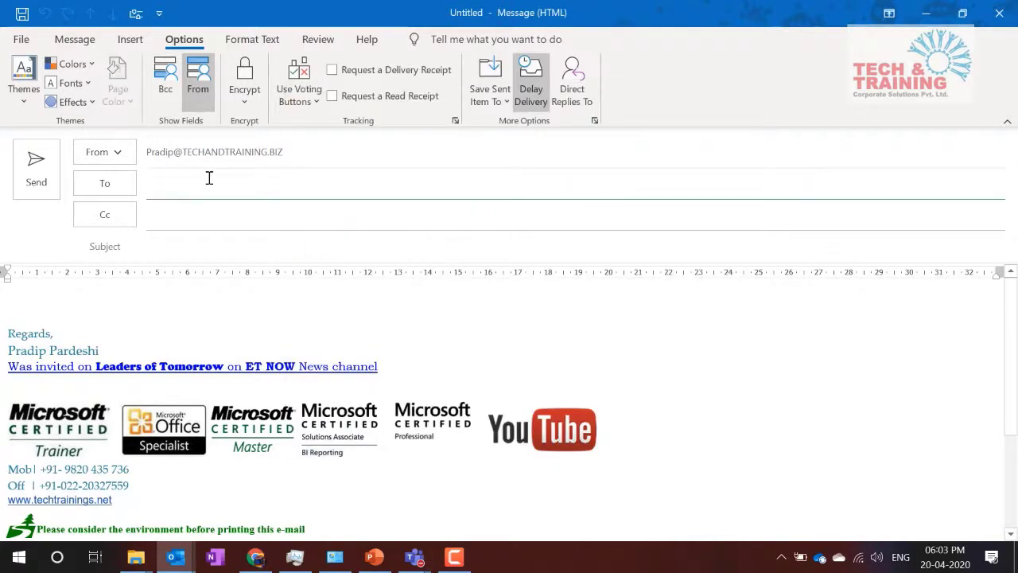
pyautogui.click(230, 226)
pyautogui.click(108, 300)
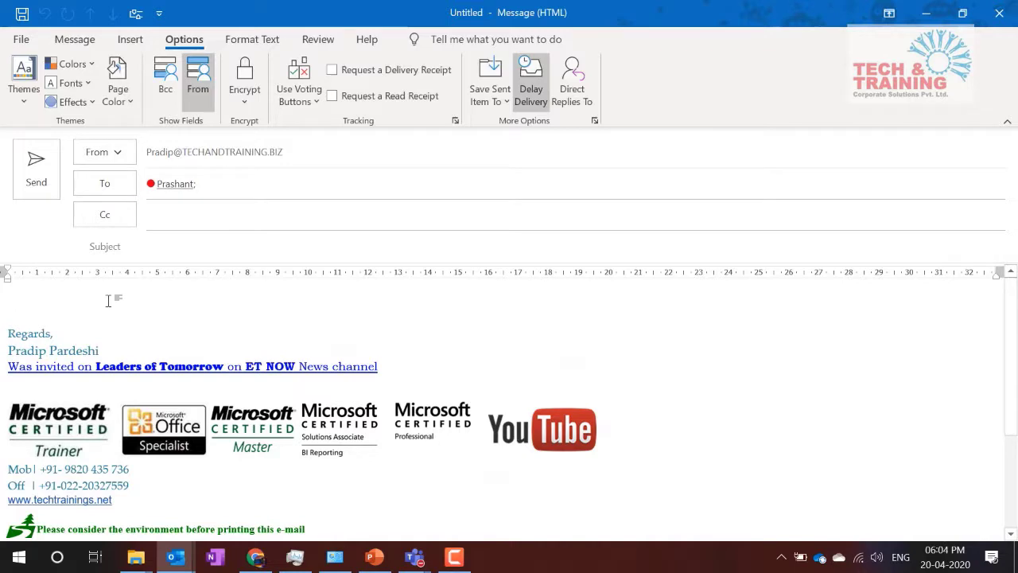
pyautogui.write('Video provides a powerful way to help you prove your point. When you click Online Video, you can paste in the embed code for the video you want to add. You can also type a keyword to search online for the video that best fits your document. To make your document look professionally produced, Word provides header, footer, cover page, and text box designs that complement each other. For example, you can add a matching cover page, header, and sidebar. Click Insert and then choose the elements you want from the different galleries. Themes and styles also help keep your document coordinated. When you click Design and choose a new Theme, the pictures, charts, and SmartArt graphics change to match your new theme. When you apply styles, your headings change to match the new theme. Save time in Word with new buttons that show up where you need them. To change the way a picture fits in your document, click it and a button for layout options appears next to it. When you work on a table, click where you want to add a row or a column, and then click the plus sign. Reading is easier, too, in the new Reading view. You can collapse parts of the document and focus on the text you want. If you need to stop reading before you reach the end, Word remembers where you left off - even on another device.')
pyautogui.click(192, 248)
pyautogui.write('delay delivery')
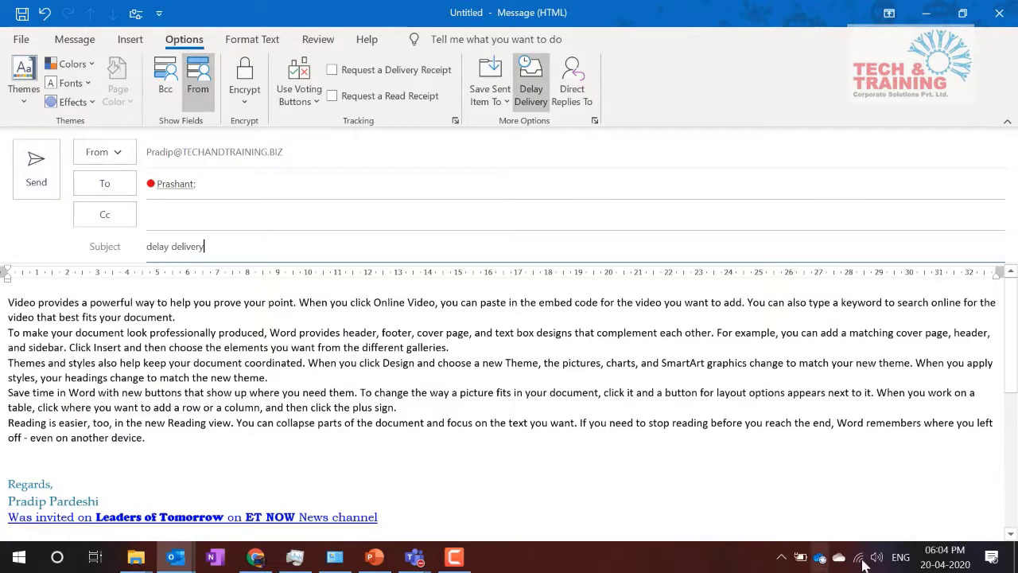
pyautogui.click(47, 175)
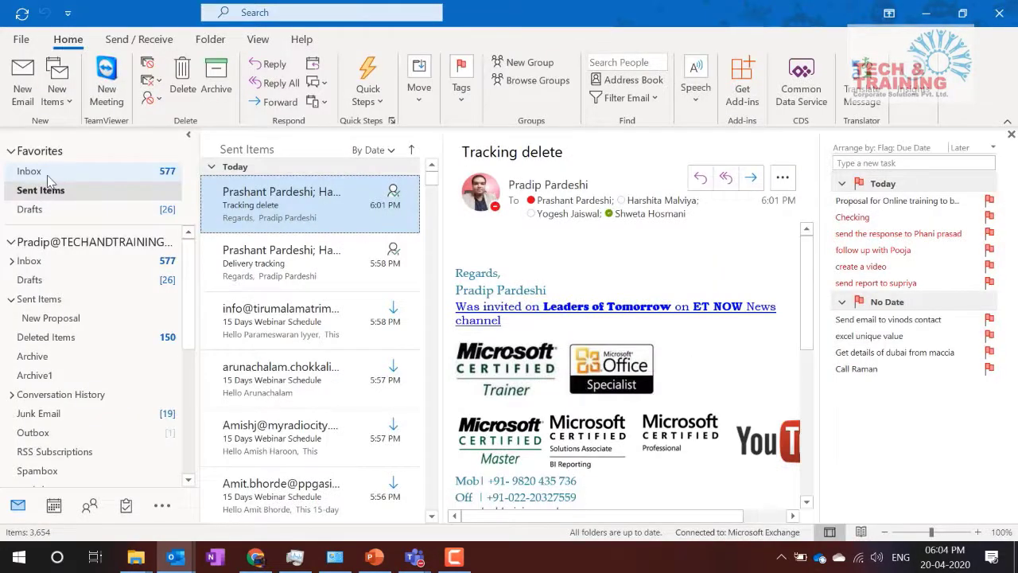
# Step: Delete the pending "delay delivery" message from the Outbox and return to the Inbox
pyautogui.click(85, 436)
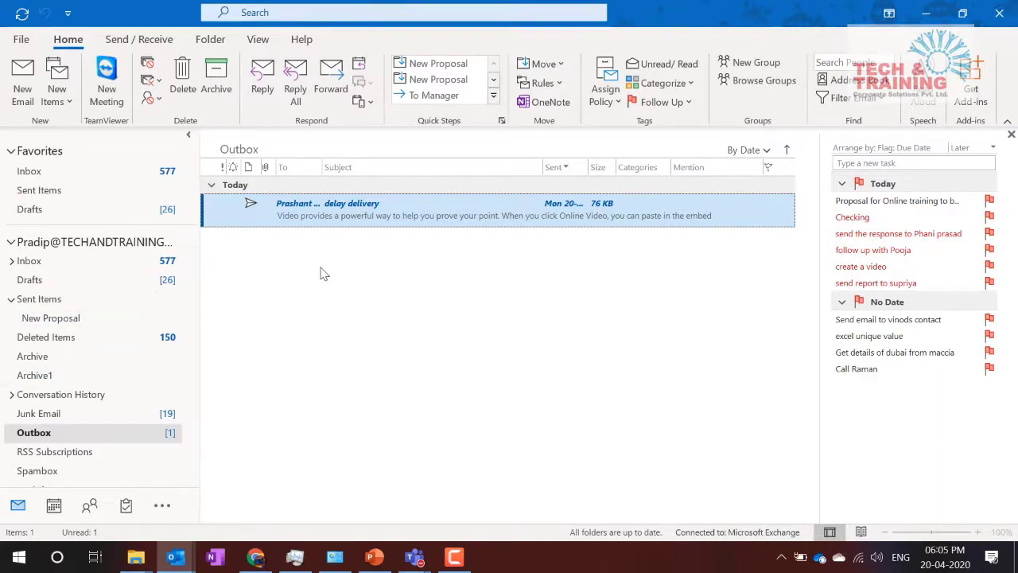
pyautogui.press('Delete')
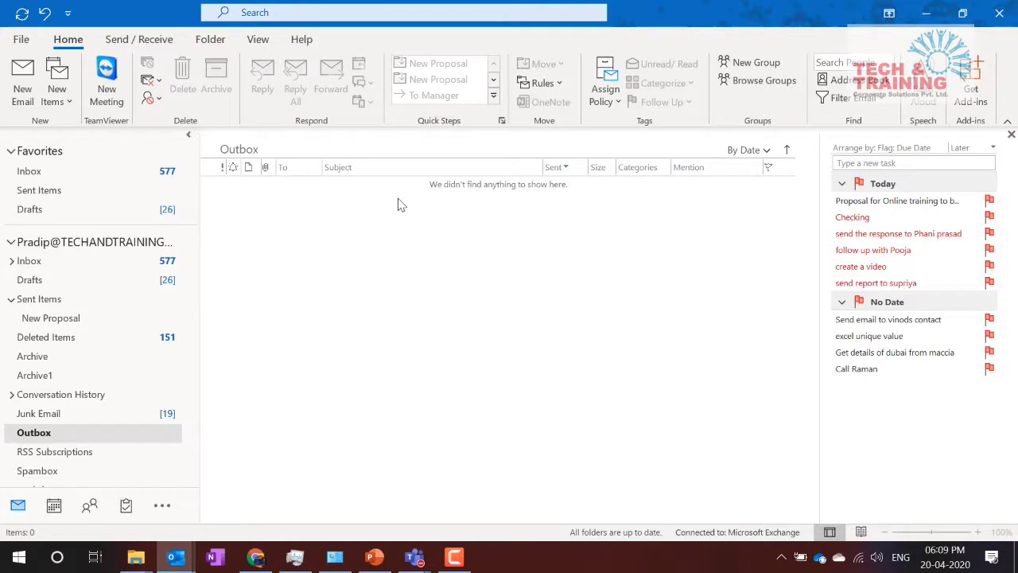
pyautogui.click(58, 261)
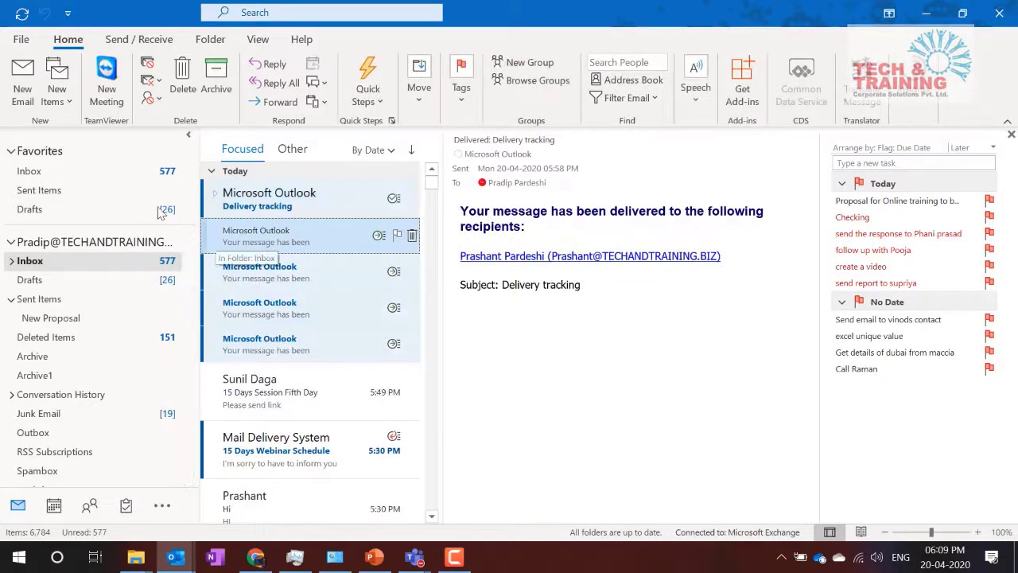
# Step: Start a new email and address it to two recipients from the suggested contacts
pyautogui.click(21, 78)
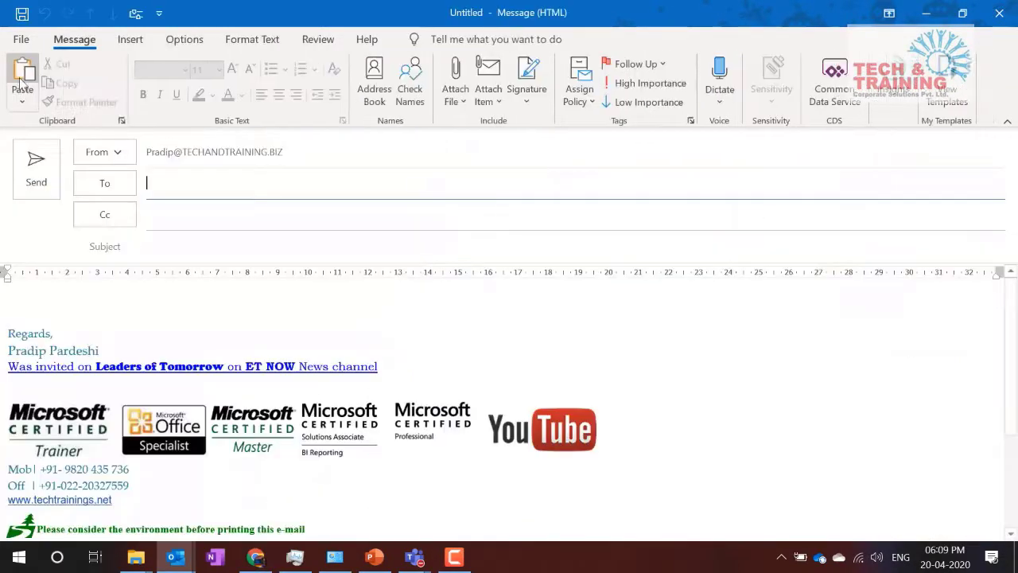
pyautogui.click(333, 177)
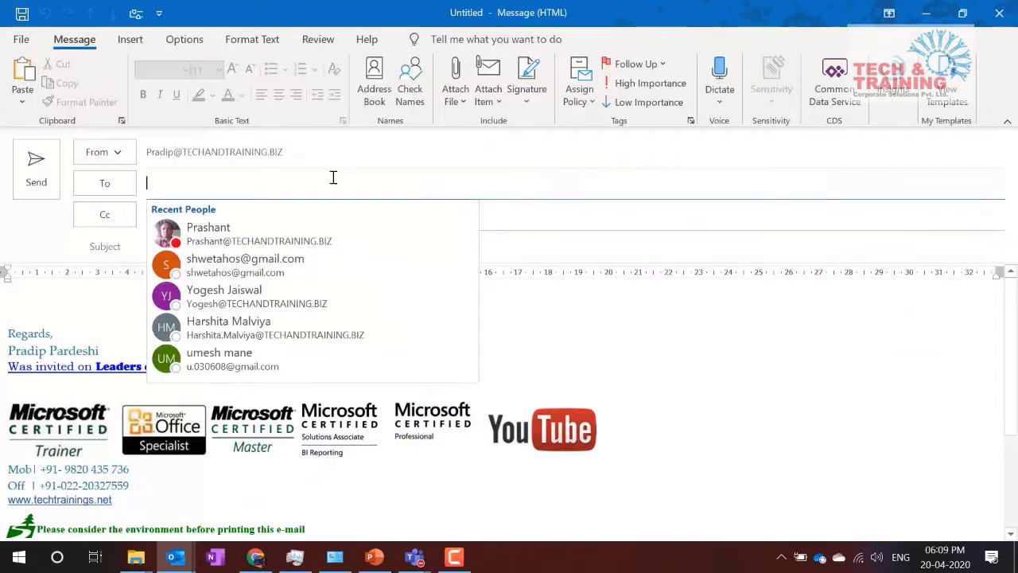
pyautogui.click(307, 240)
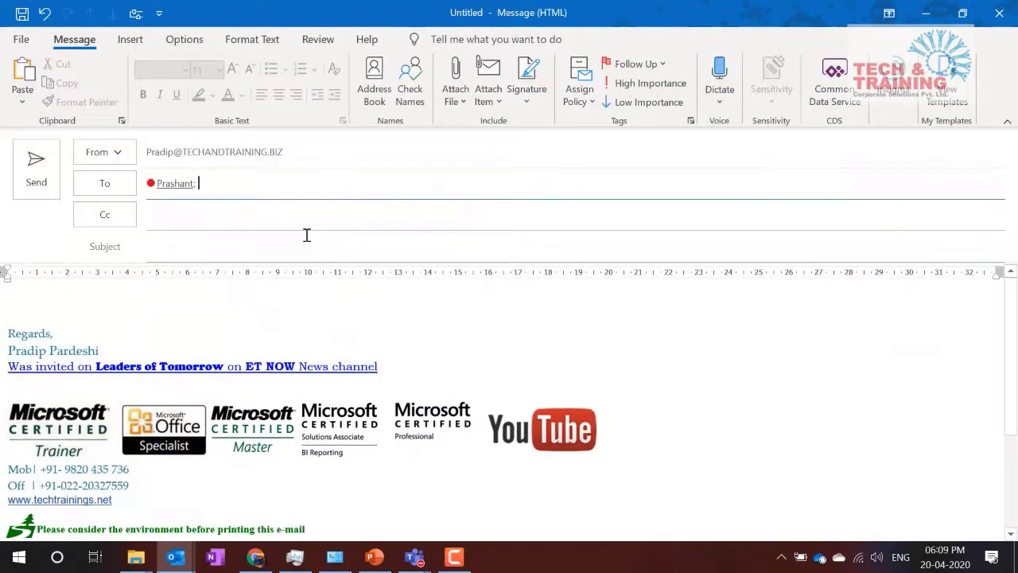
pyautogui.write('shw')
pyautogui.press('Down')
pyautogui.press('Return')
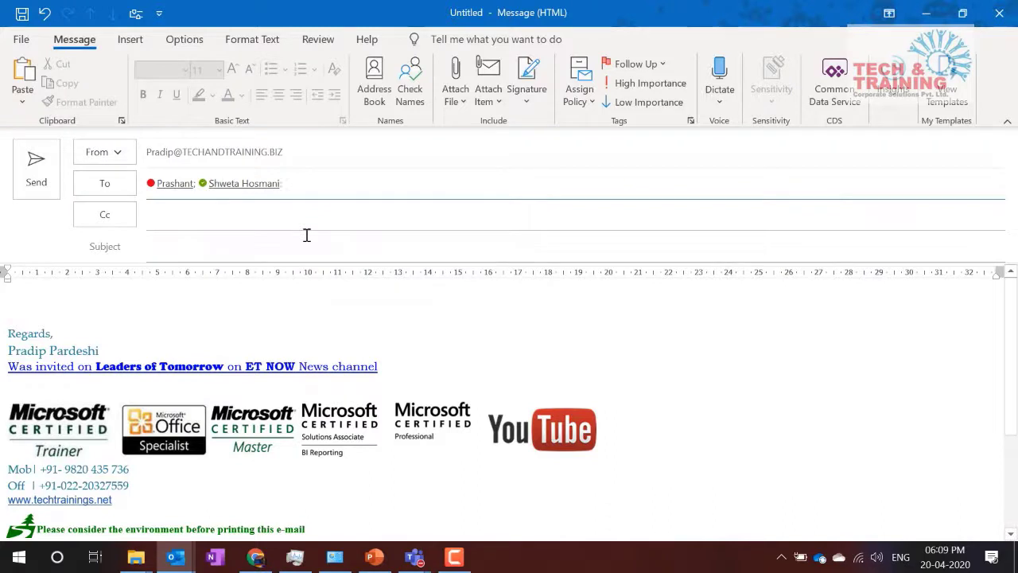
# Step: Enter "Recall" as both the subject and the body text of the new email, and send it
pyautogui.click(307, 236)
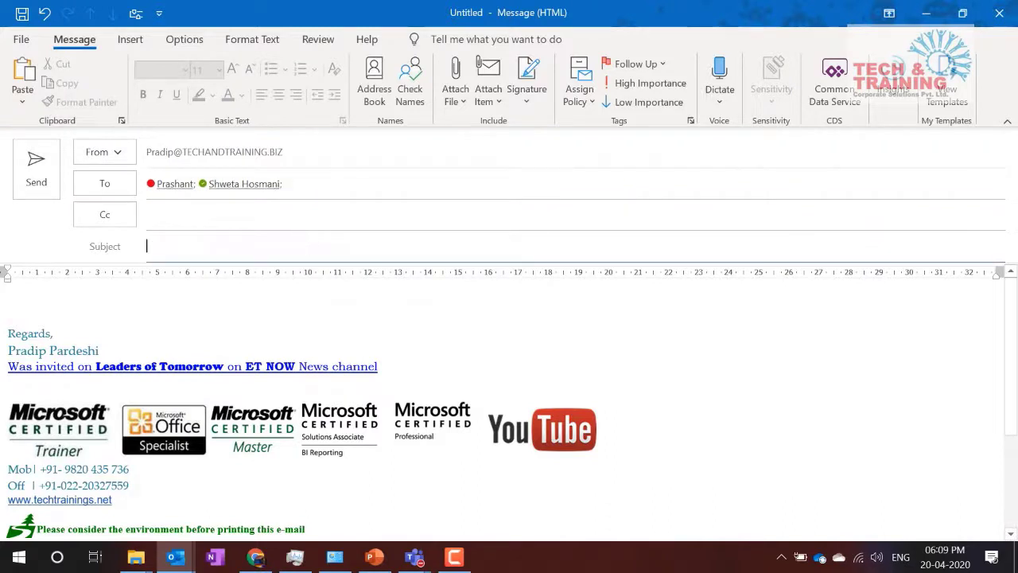
pyautogui.write('Recall')
pyautogui.press('Tab')
pyautogui.write('Recall')
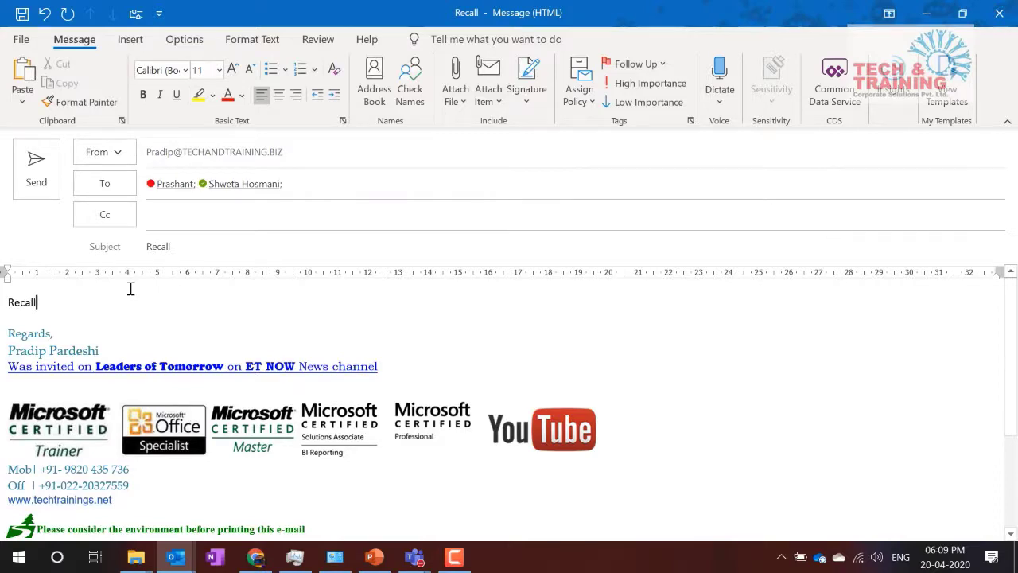
pyautogui.hotkey('ctrl', 'Return')
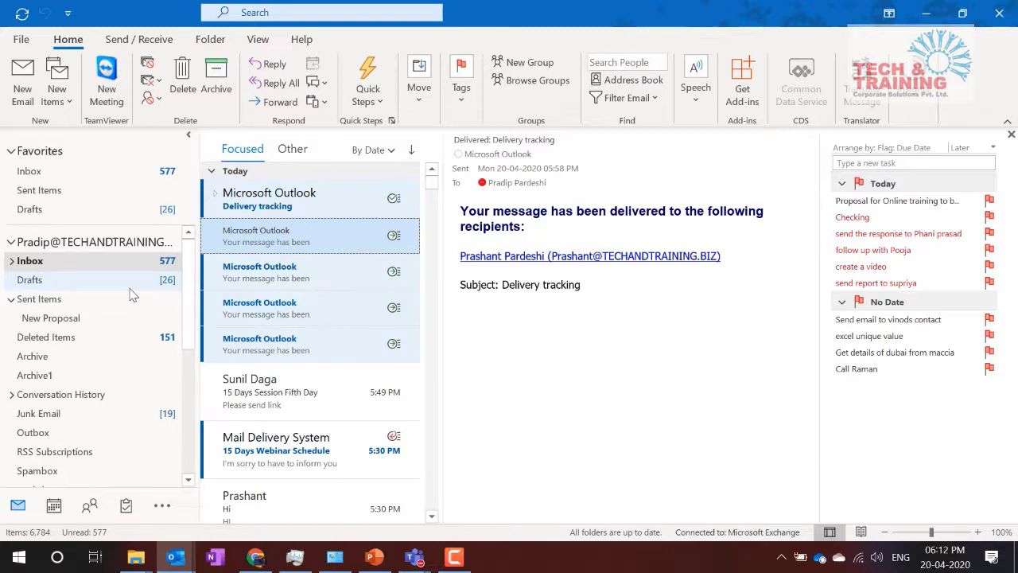
# Step: Open the "Recall" message from Sent Items in its own window
pyautogui.click(60, 303)
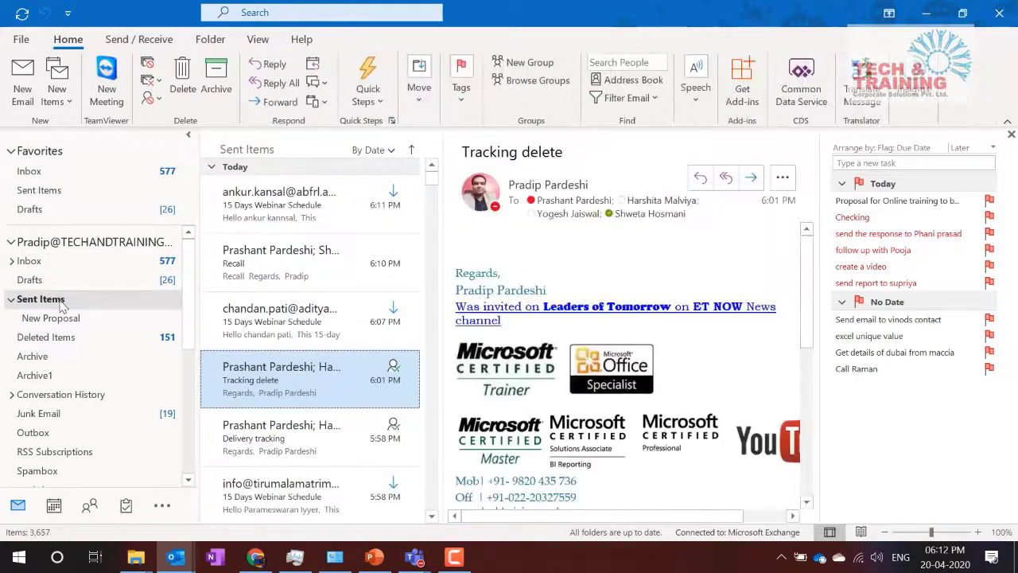
pyautogui.click(273, 229)
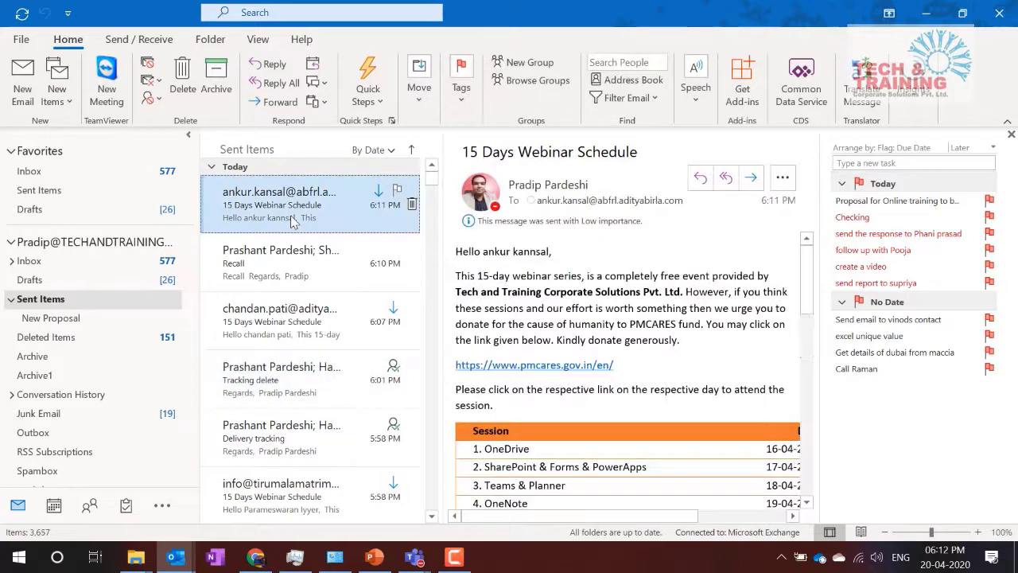
pyautogui.click(292, 275)
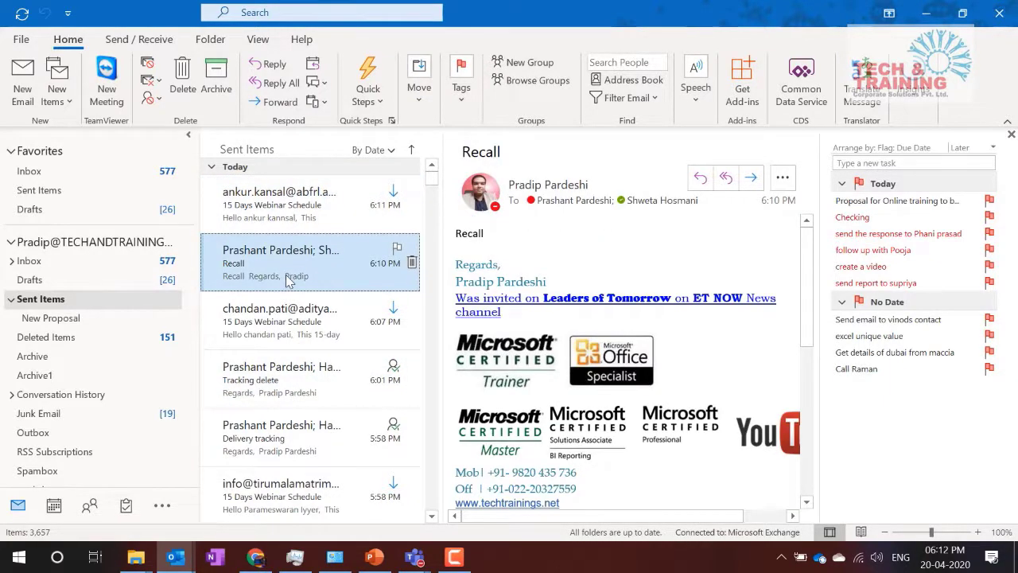
pyautogui.doubleClick(285, 274)
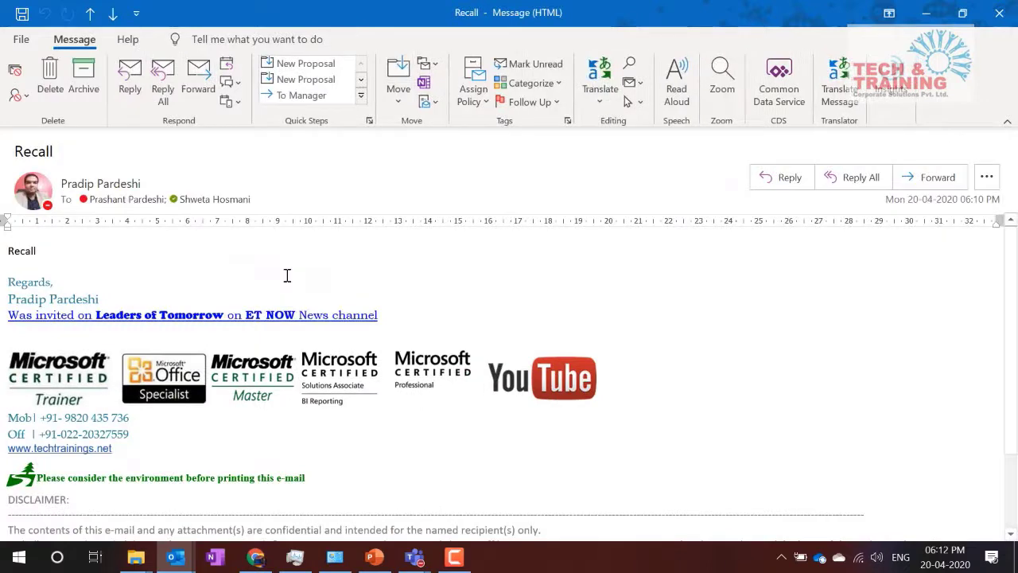
pyautogui.press('Escape')
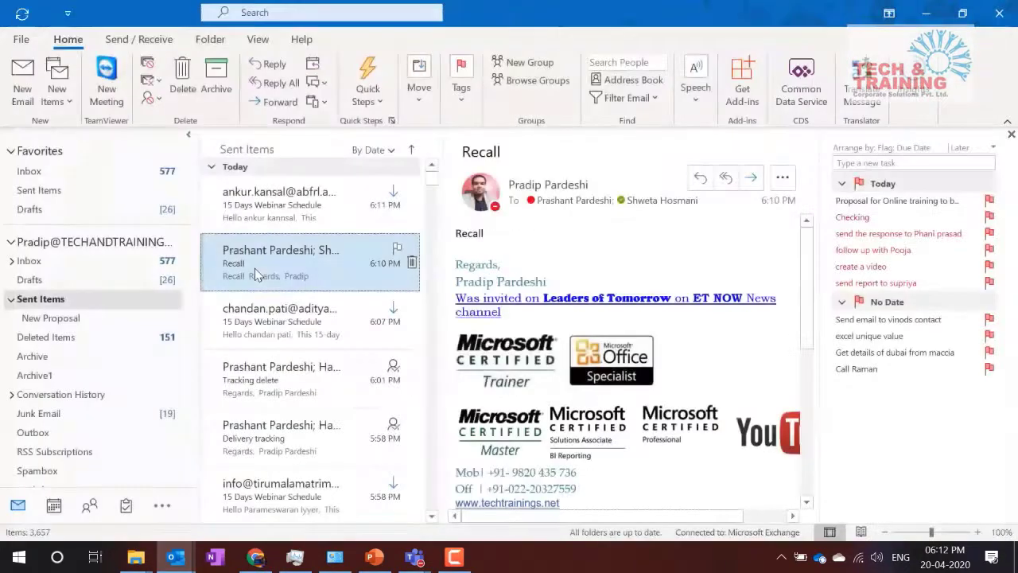
pyautogui.doubleClick(256, 255)
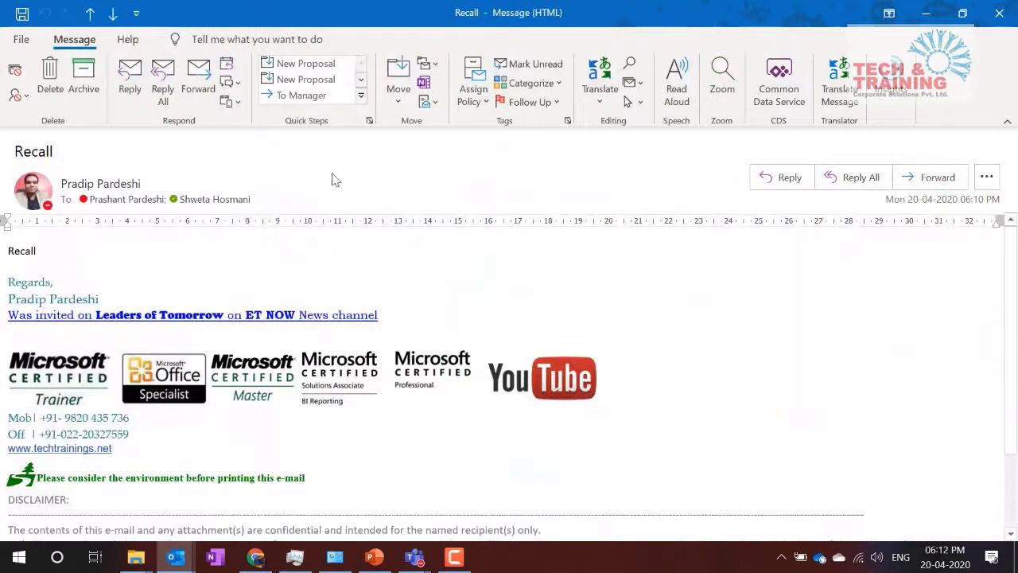
# Step: Recall the sent message by deleting its unread copies, with success or failure reported for each recipient, and close the message window
pyautogui.click(434, 103)
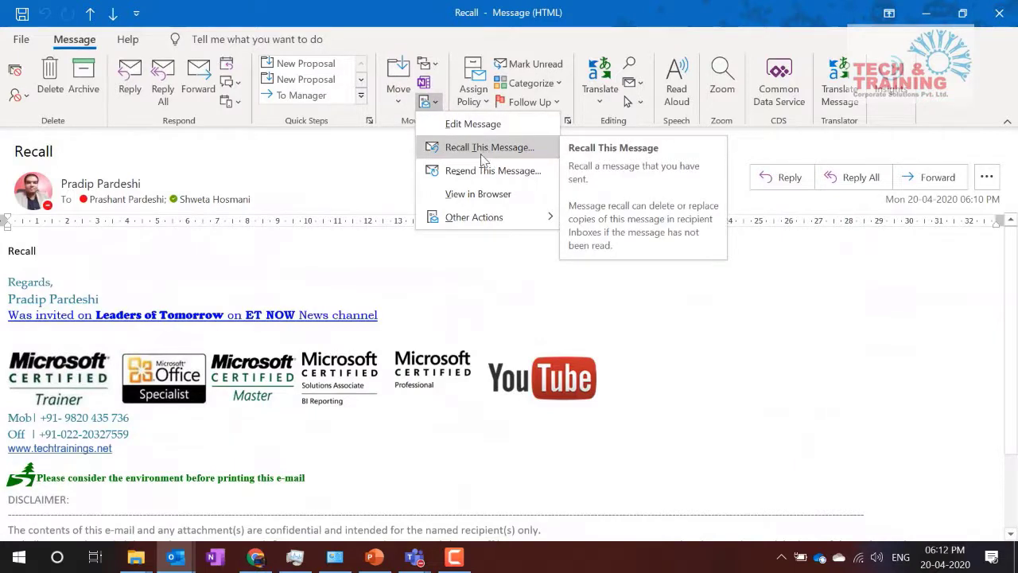
pyautogui.click(297, 188)
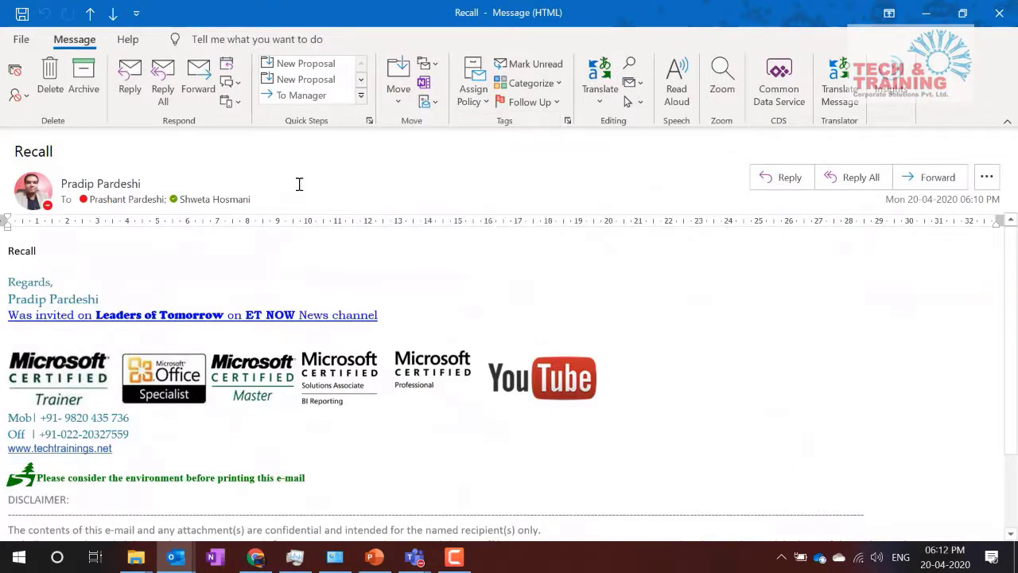
pyautogui.click(21, 40)
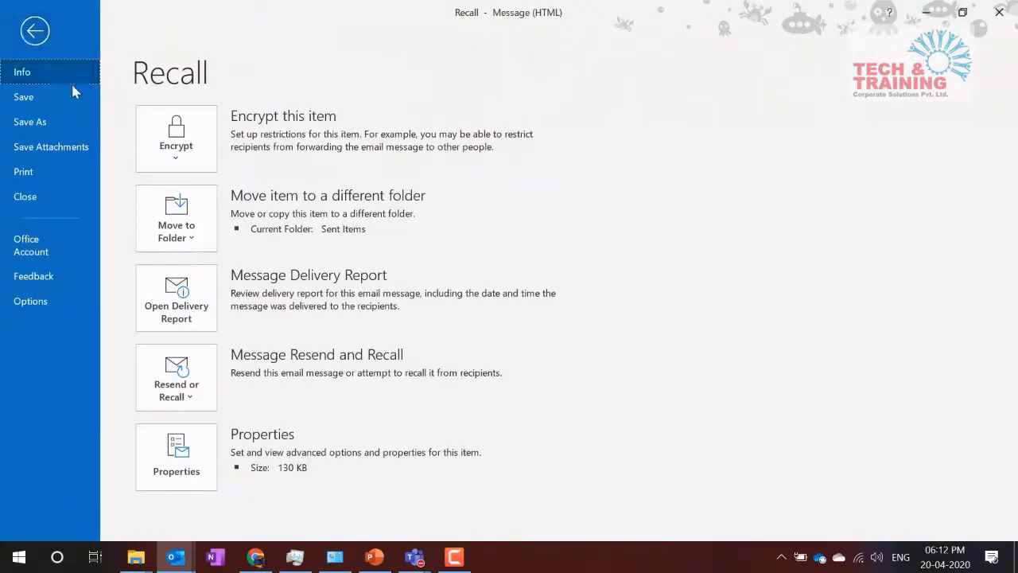
pyautogui.click(187, 399)
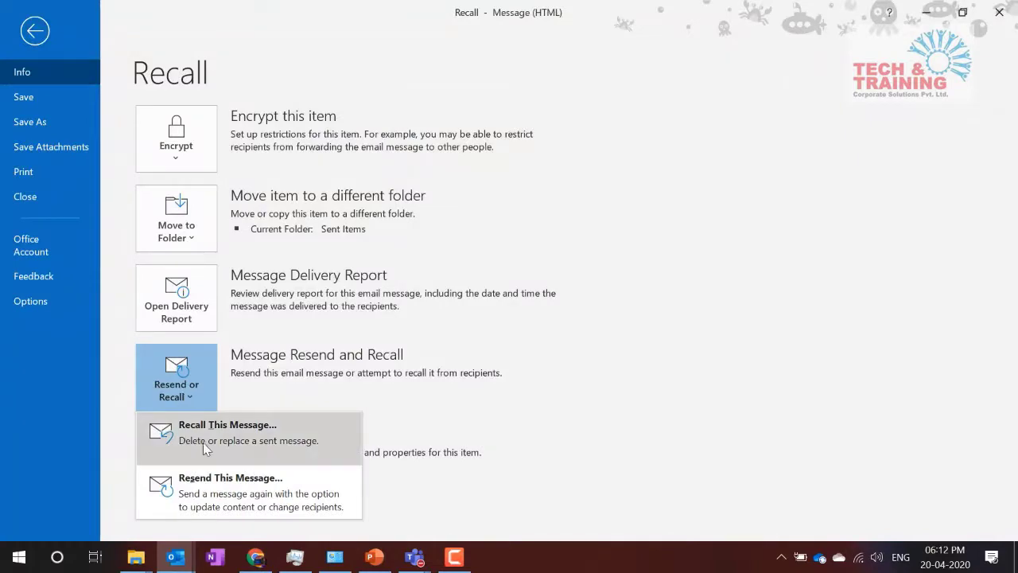
pyautogui.click(246, 442)
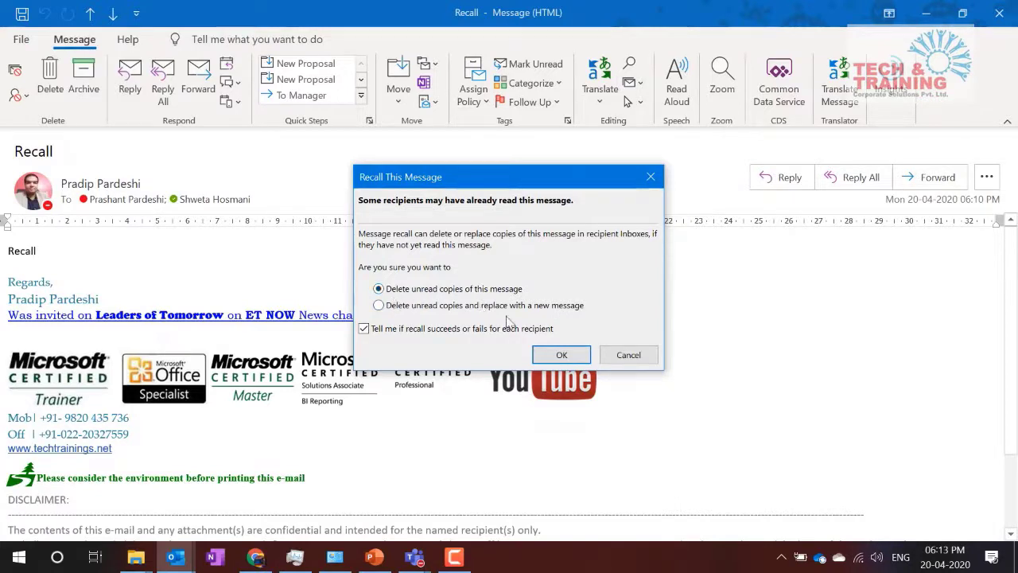
pyautogui.click(561, 354)
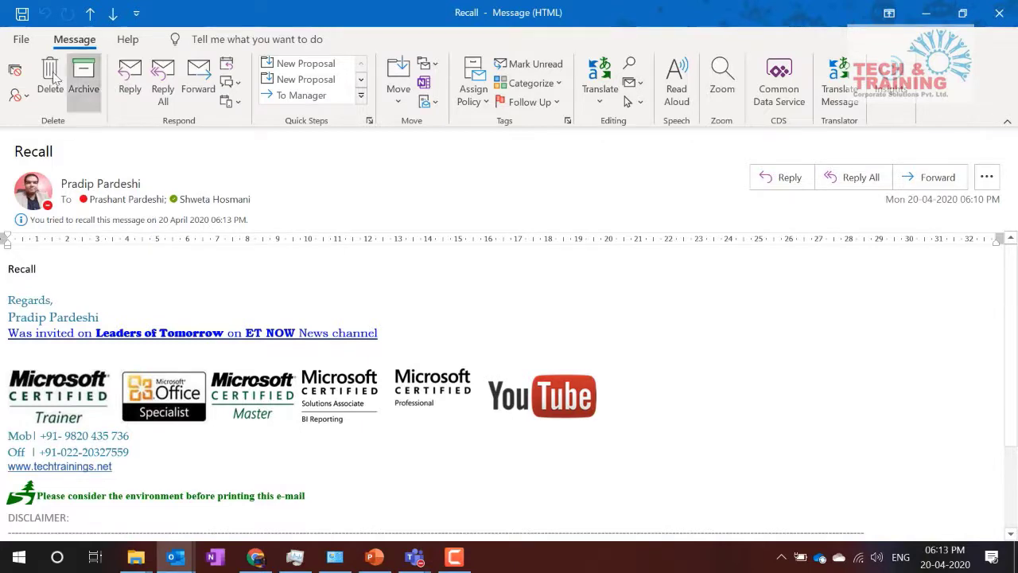
pyautogui.click(999, 15)
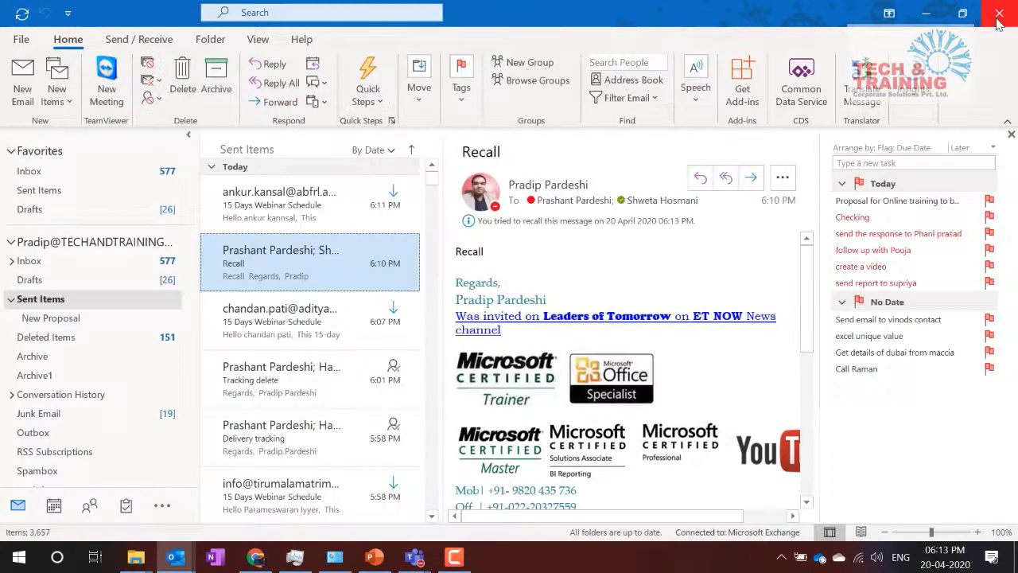
# Step: Go to the Inbox, view the mailbox search suggestions and search tools, and exit the search
pyautogui.click(89, 268)
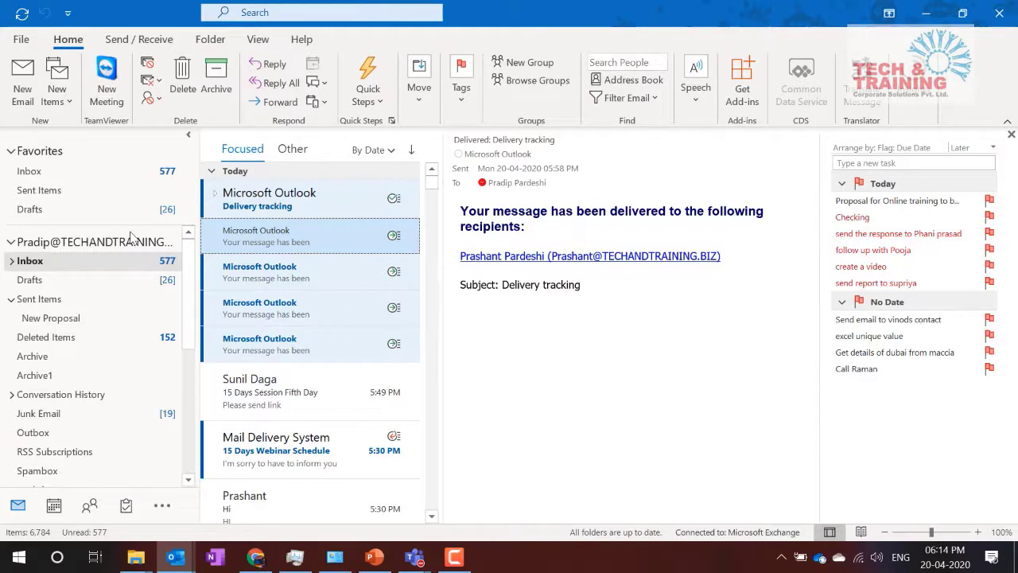
pyautogui.click(238, 15)
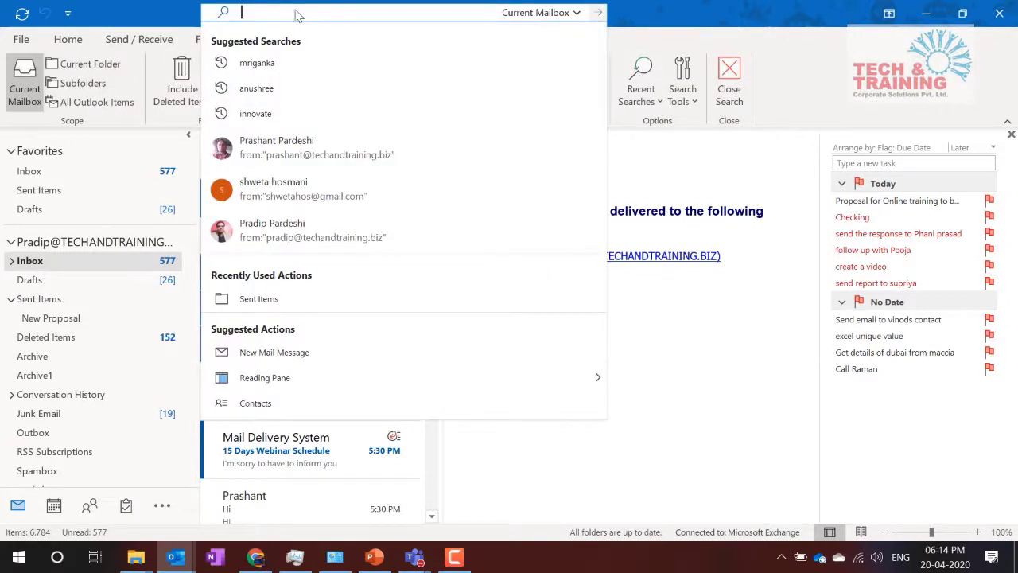
pyautogui.click(659, 156)
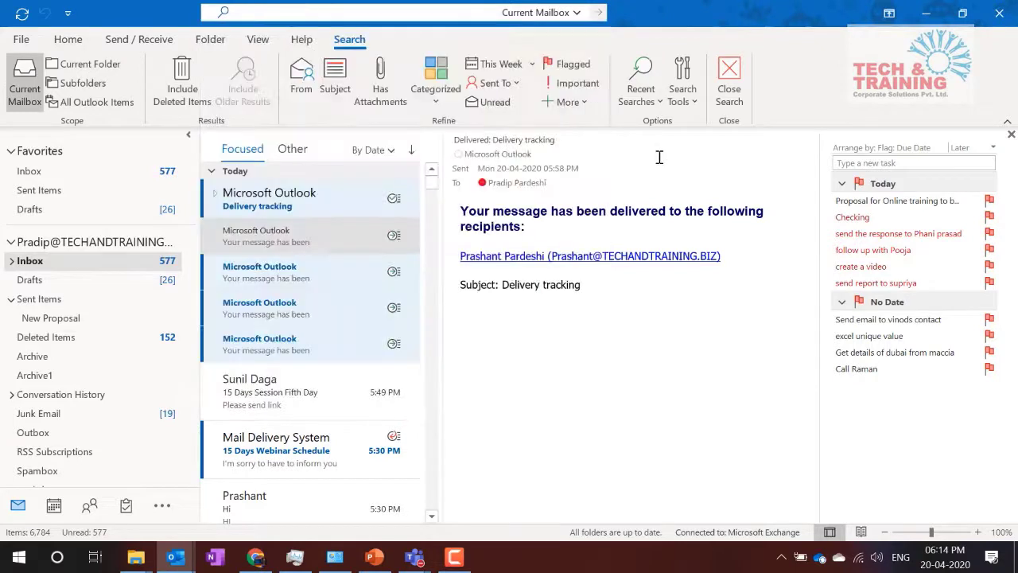
pyautogui.press('Escape')
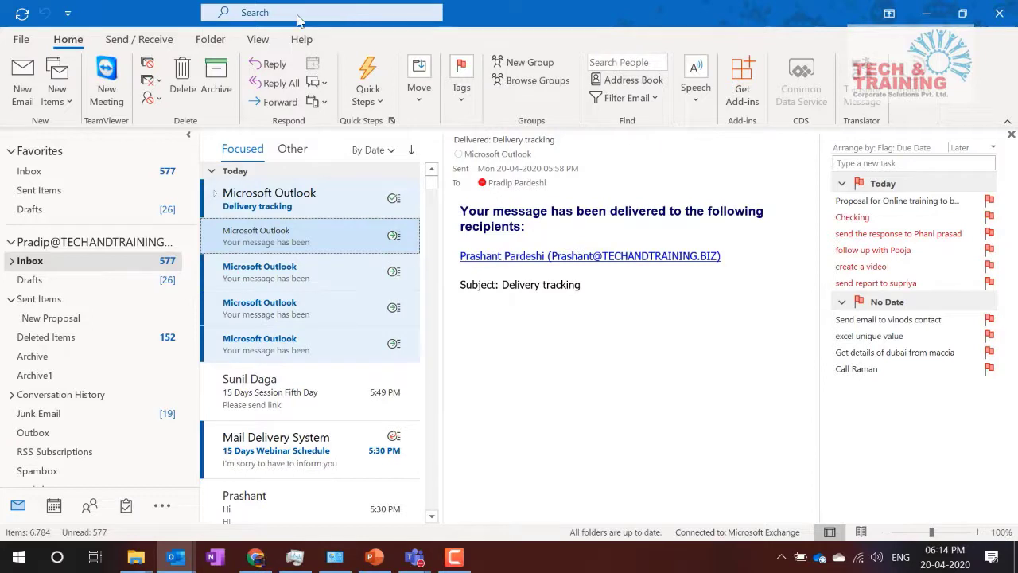
# Step: Examine the mailbox search suggestions, the search refinement tools and the additional refinement options for expiring items and form fields
pyautogui.moveTo(298, 4)
pyautogui.click(294, 18)
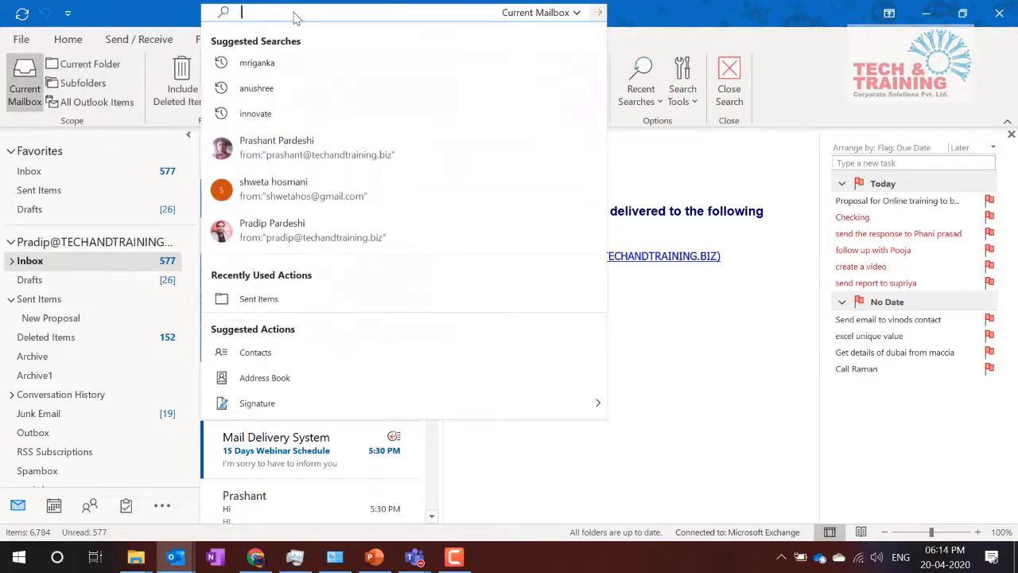
pyautogui.click(294, 12)
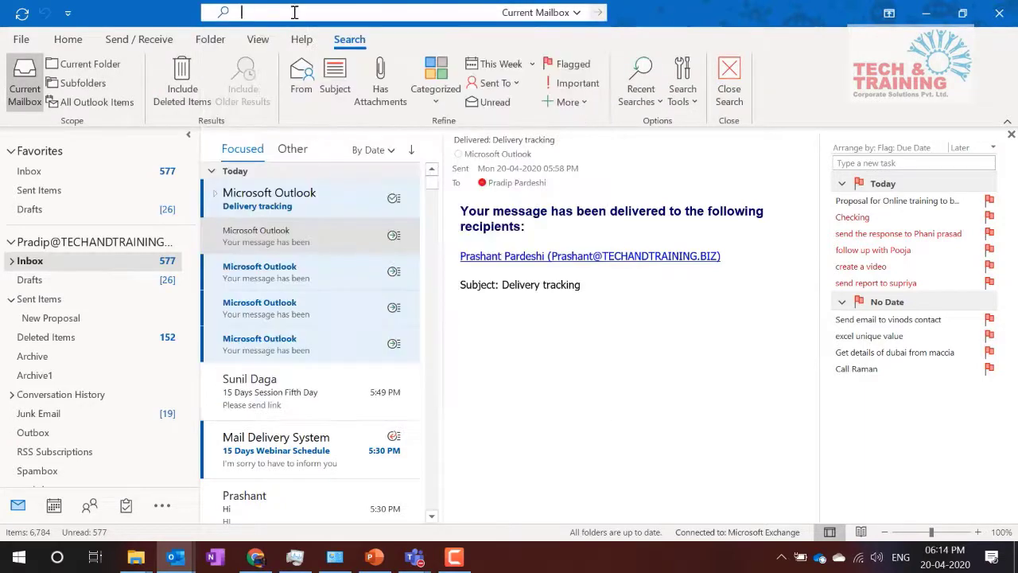
pyautogui.click(348, 42)
pyautogui.click(271, 13)
pyautogui.click(350, 46)
pyautogui.click(579, 110)
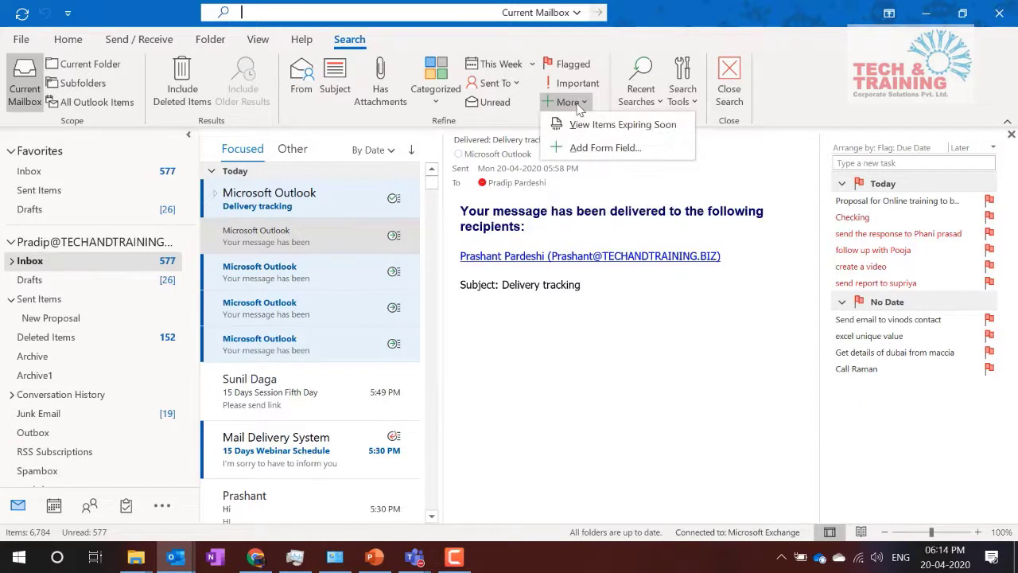
pyautogui.press('Escape')
pyautogui.press('Escape')
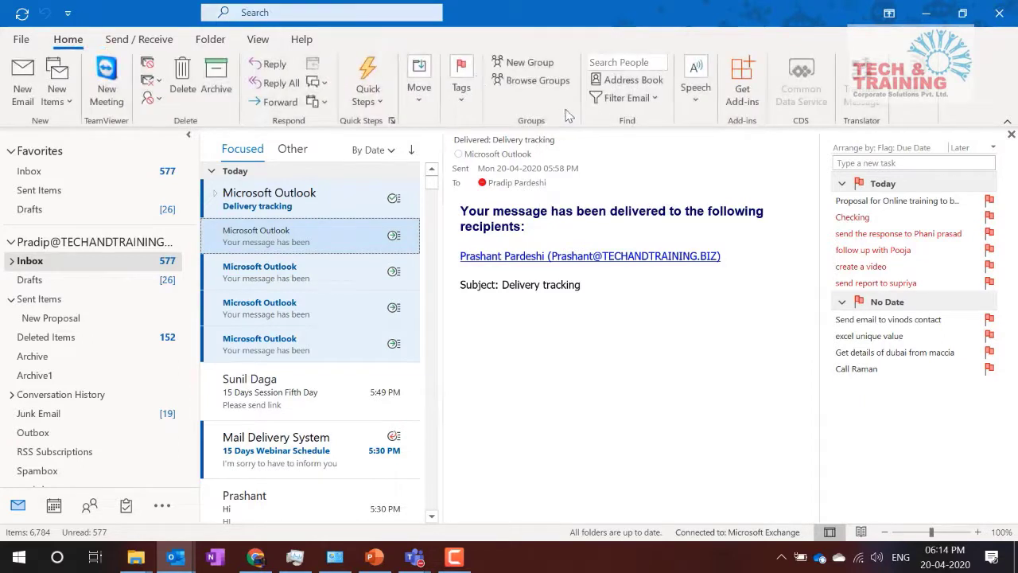
pyautogui.click(324, 13)
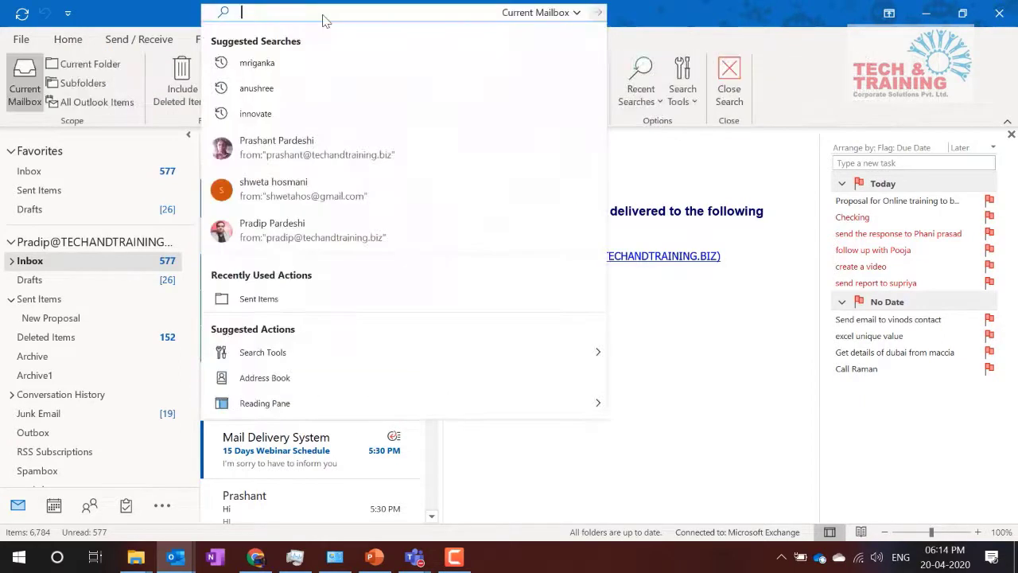
pyautogui.press('Escape')
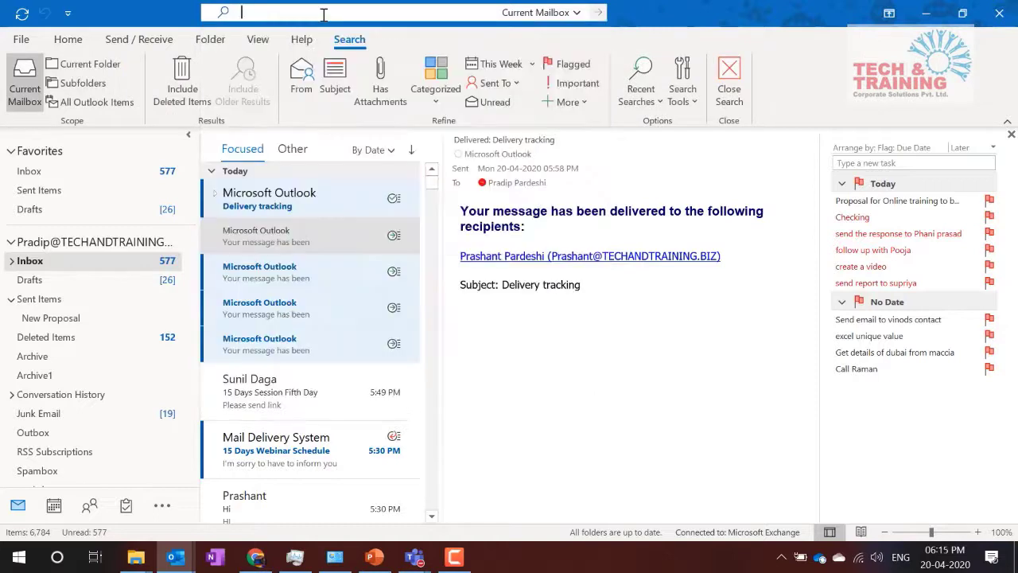
pyautogui.click(575, 106)
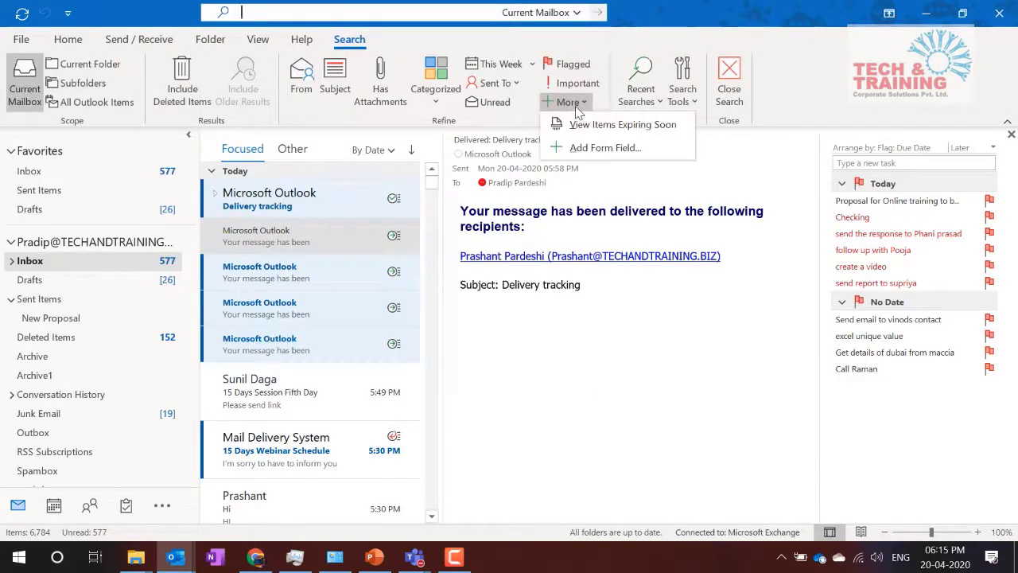
pyautogui.press('Escape')
pyautogui.press('Escape')
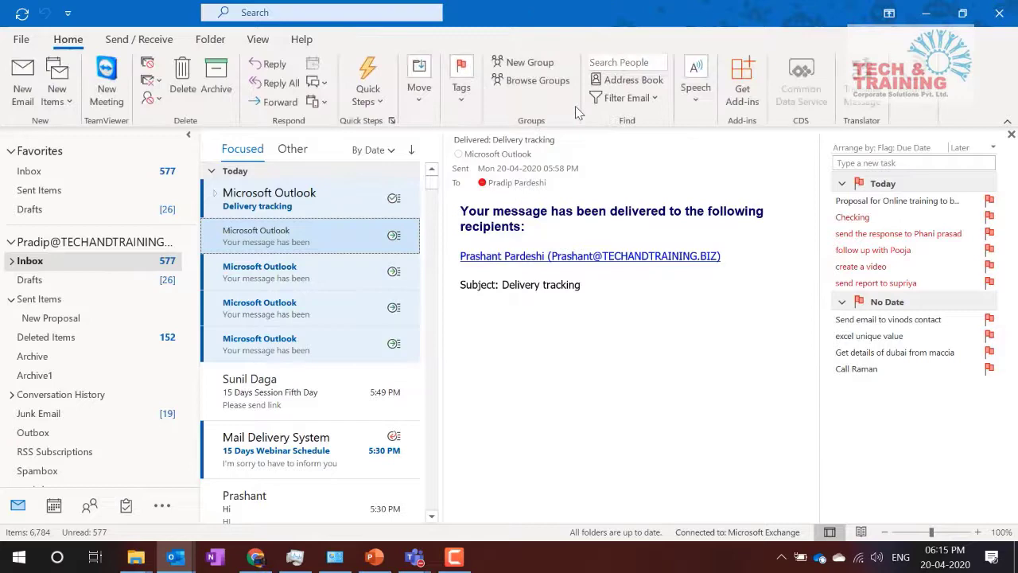
pyautogui.click(399, 16)
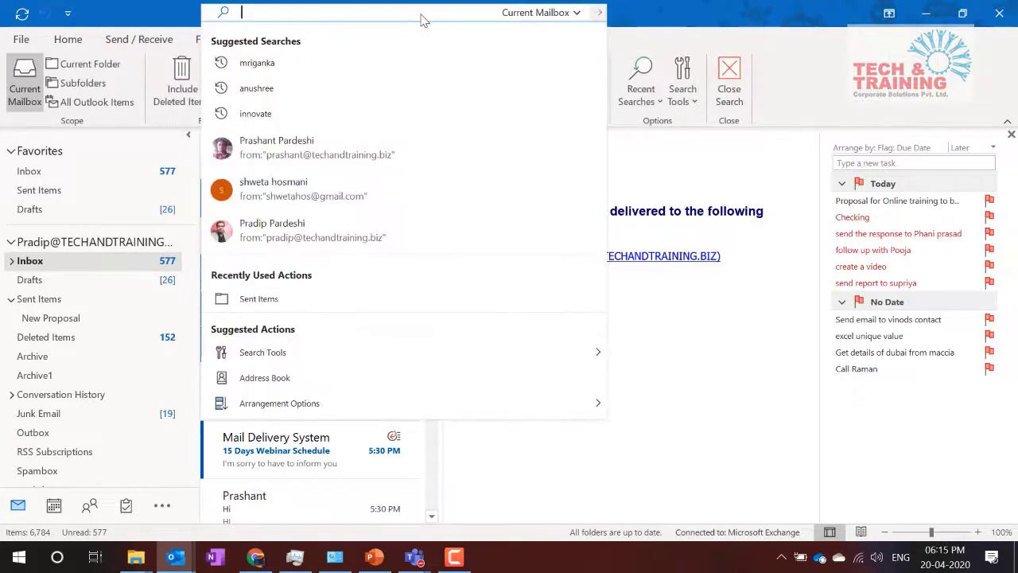
pyautogui.click(421, 14)
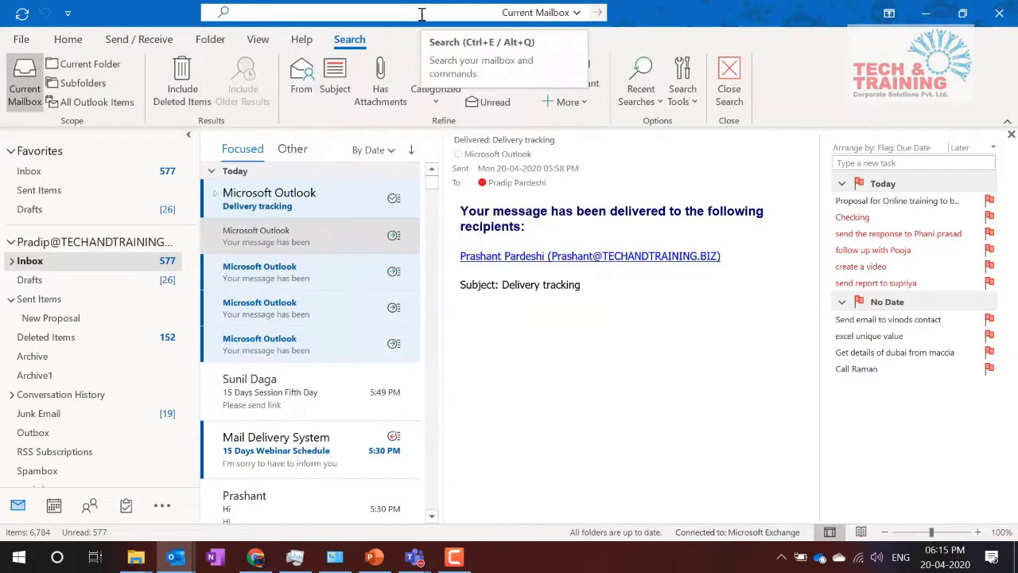
pyautogui.click(566, 102)
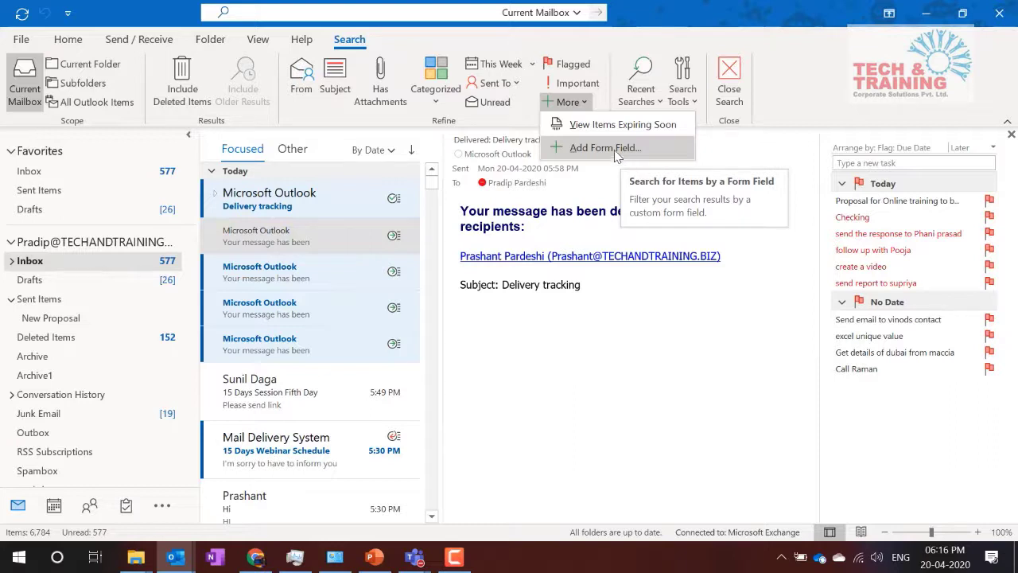
# Step: Open the advanced search form for the current mailbox and enter the sender's and the recipient's first names
pyautogui.click(394, 16)
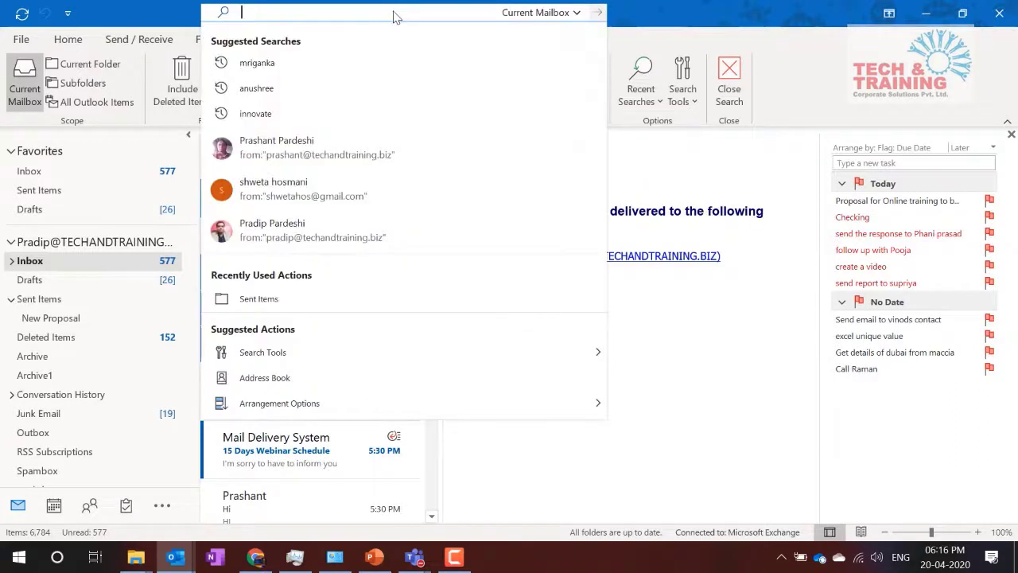
pyautogui.click(576, 12)
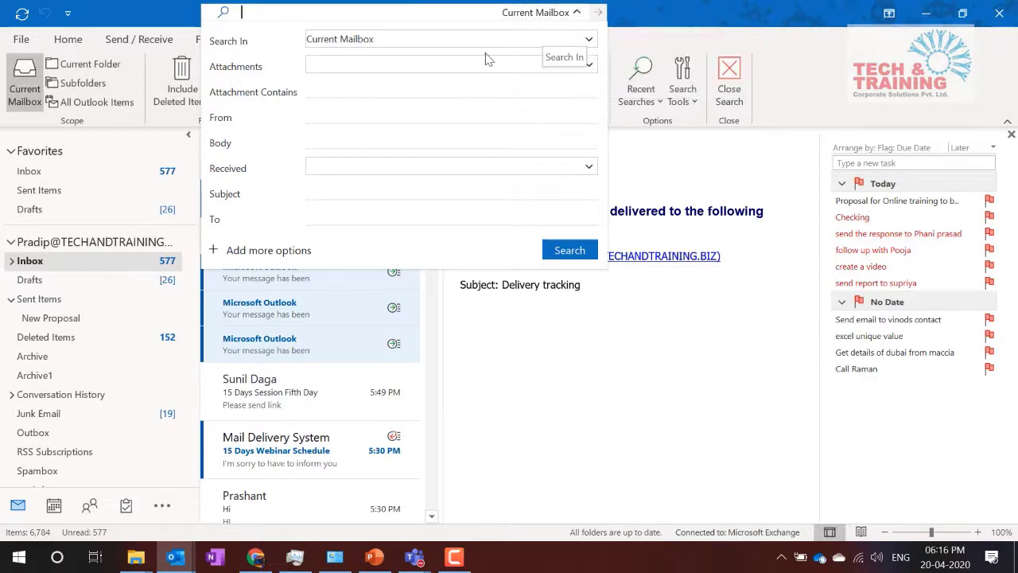
pyautogui.click(396, 117)
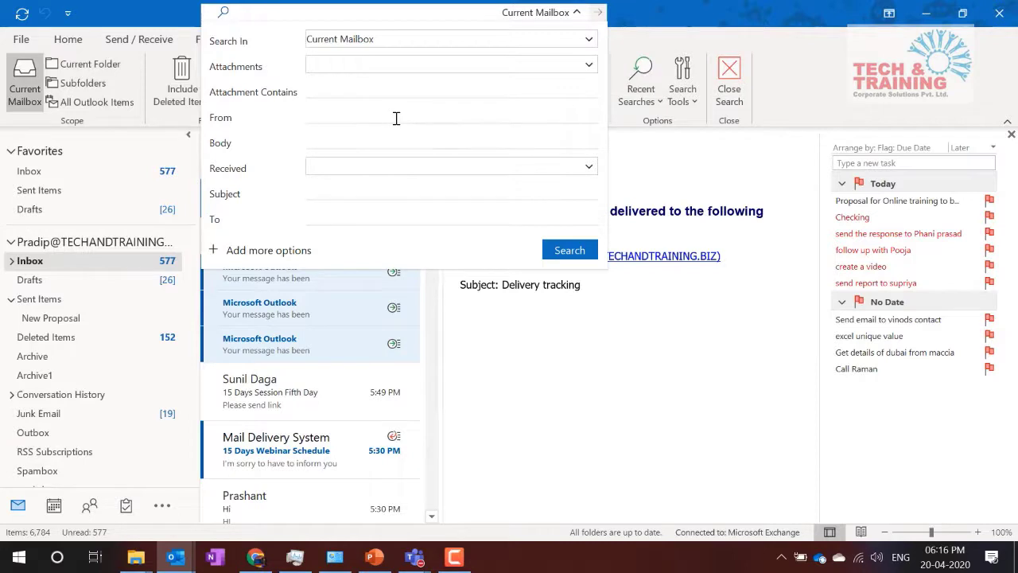
pyautogui.write('Pr')
pyautogui.write('shant')
pyautogui.click(377, 216)
pyautogui.write('pradip')
pyautogui.hotkey('shift', 'Tab')
pyautogui.hotkey('shift', 'Tab')
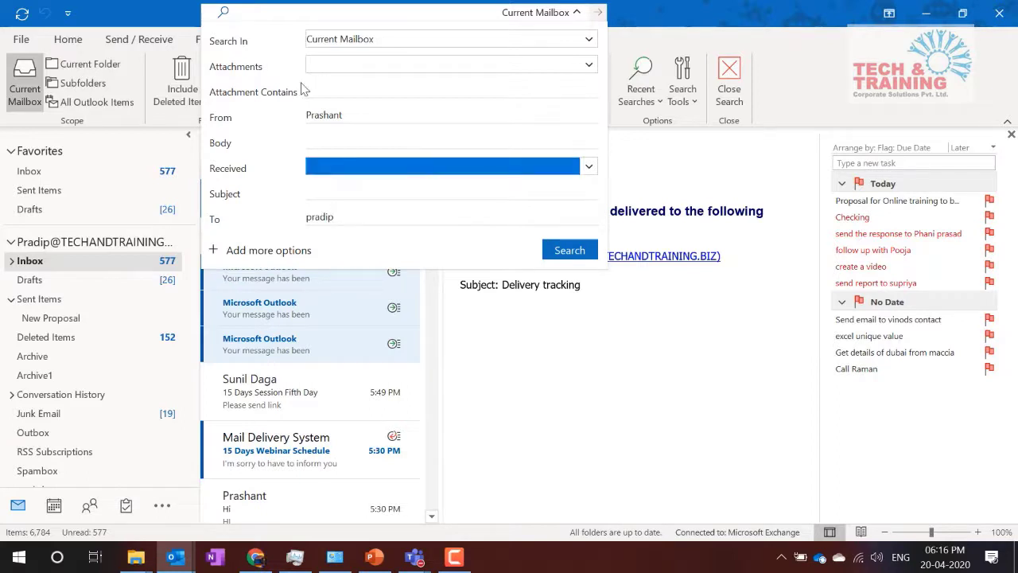
# Step: Limit the search to messages with attachments, run it, and preview the two most recent results
pyautogui.click(585, 69)
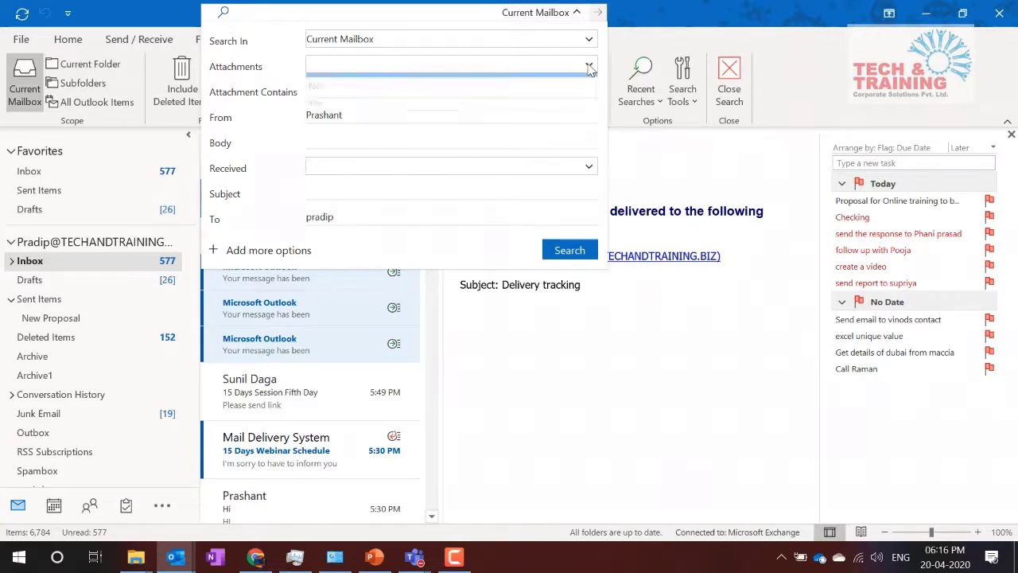
pyautogui.click(448, 115)
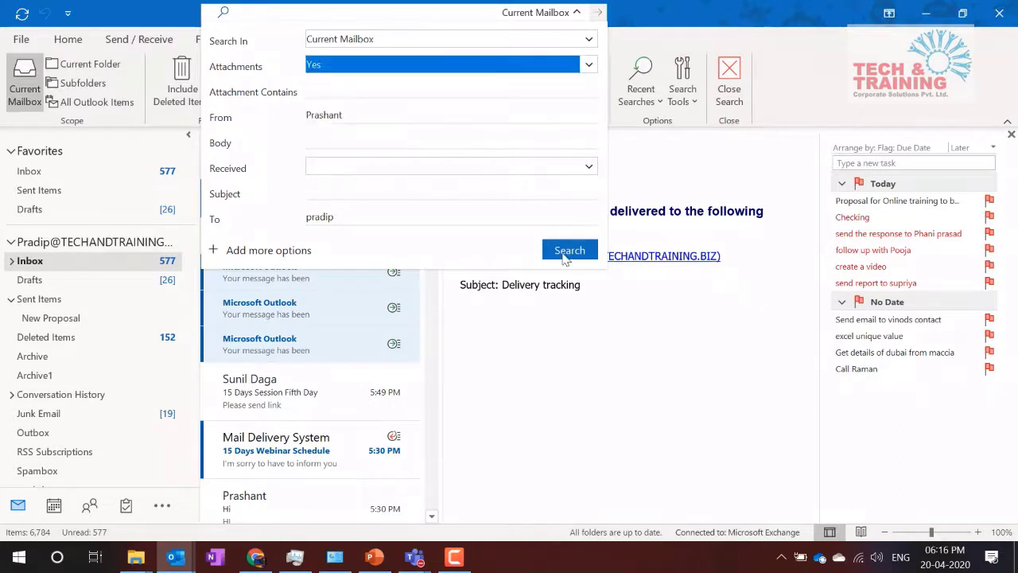
pyautogui.click(568, 250)
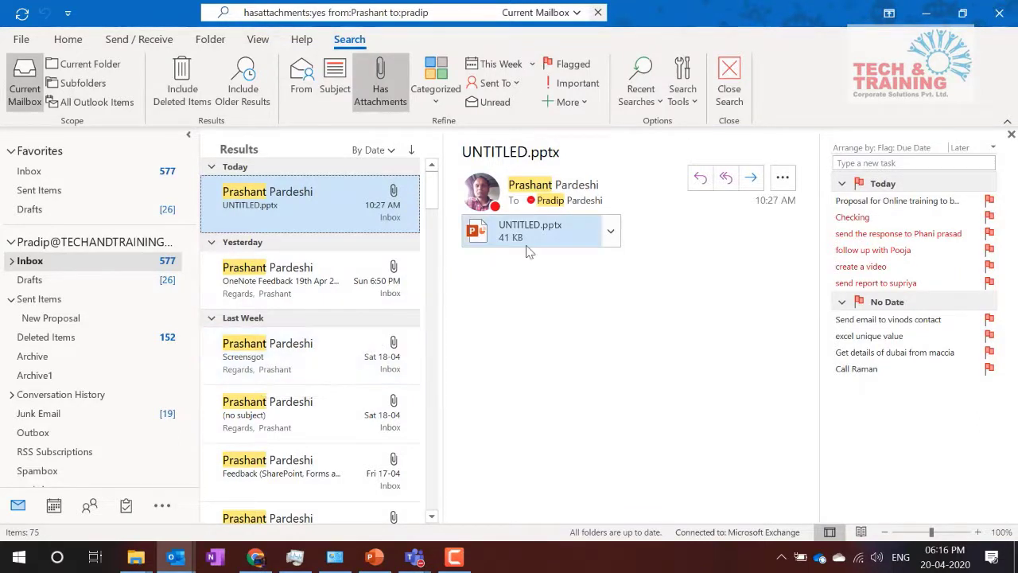
pyautogui.click(286, 280)
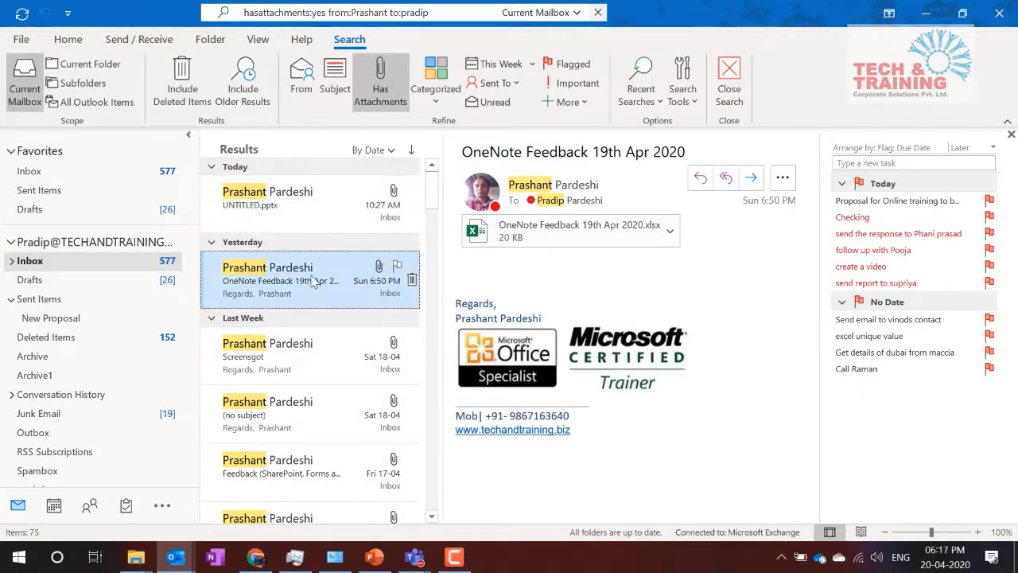
pyautogui.click(279, 199)
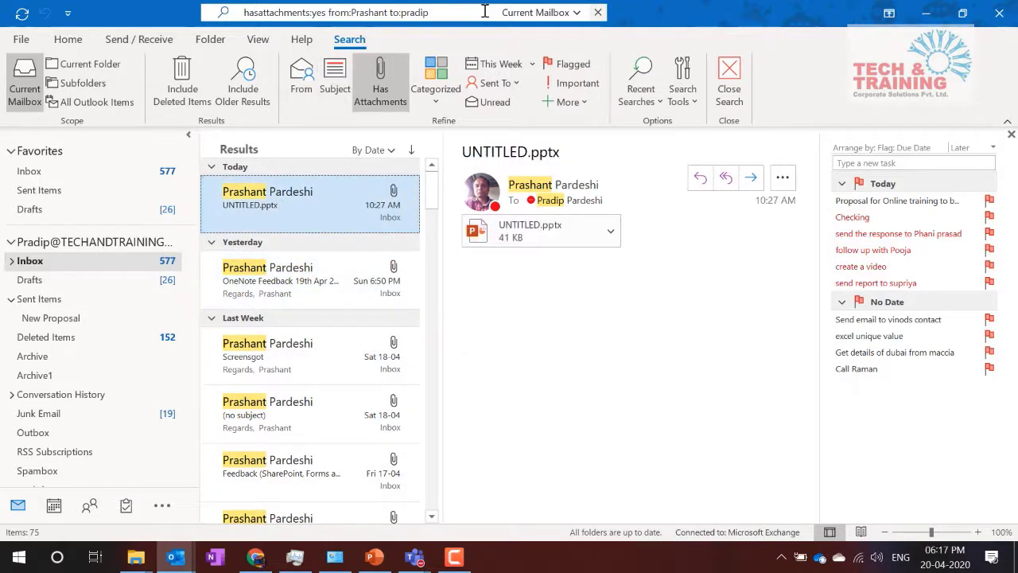
# Step: Narrow the search to attachments containing "feedback", run it, and clear the search
pyautogui.click(577, 13)
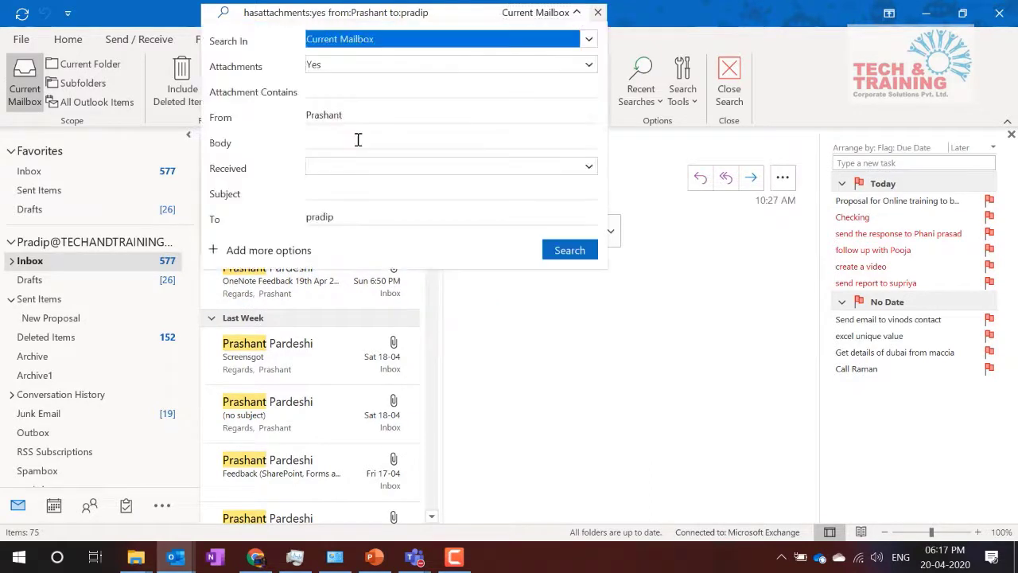
pyautogui.click(368, 93)
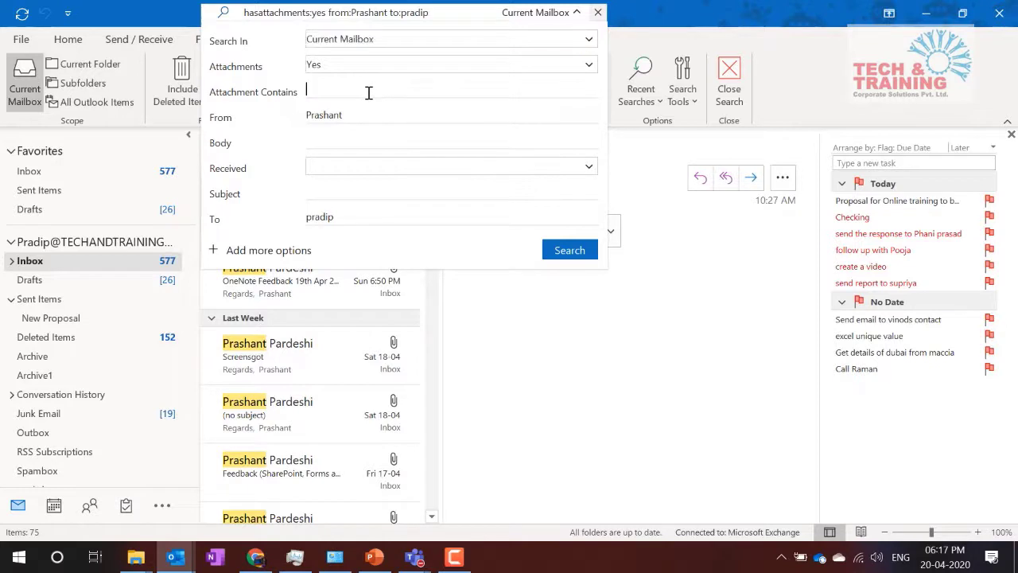
pyautogui.write('feedback')
pyautogui.click(569, 251)
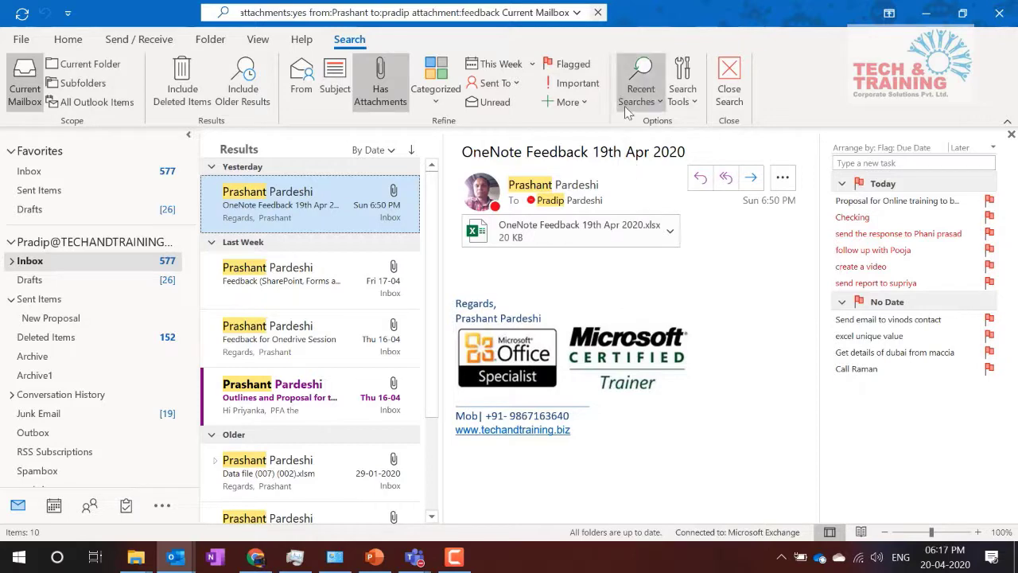
pyautogui.click(597, 12)
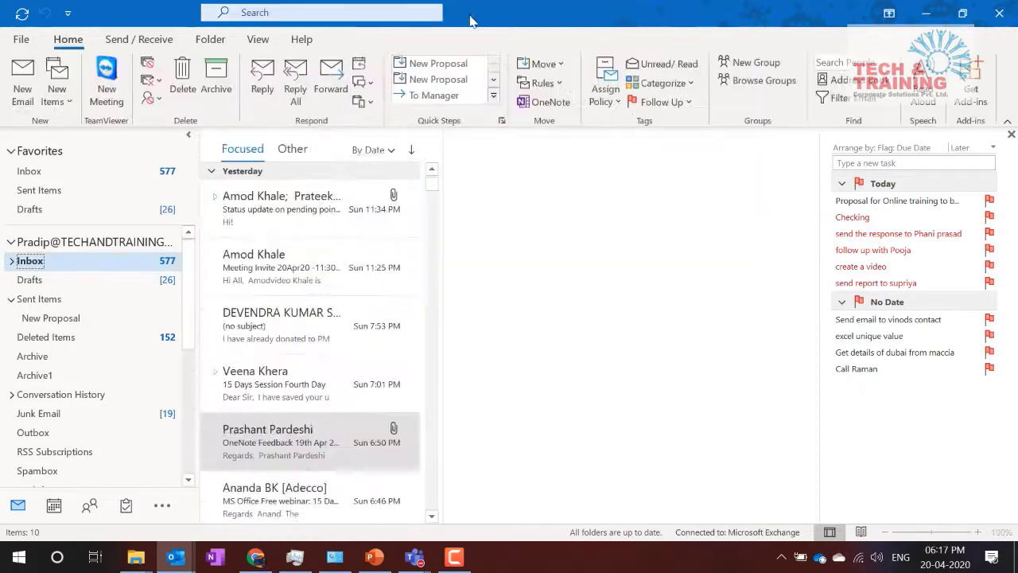
# Step: Review the blank advanced search fields for the current mailbox alongside the suggested searches, and close the form
pyautogui.click(428, 18)
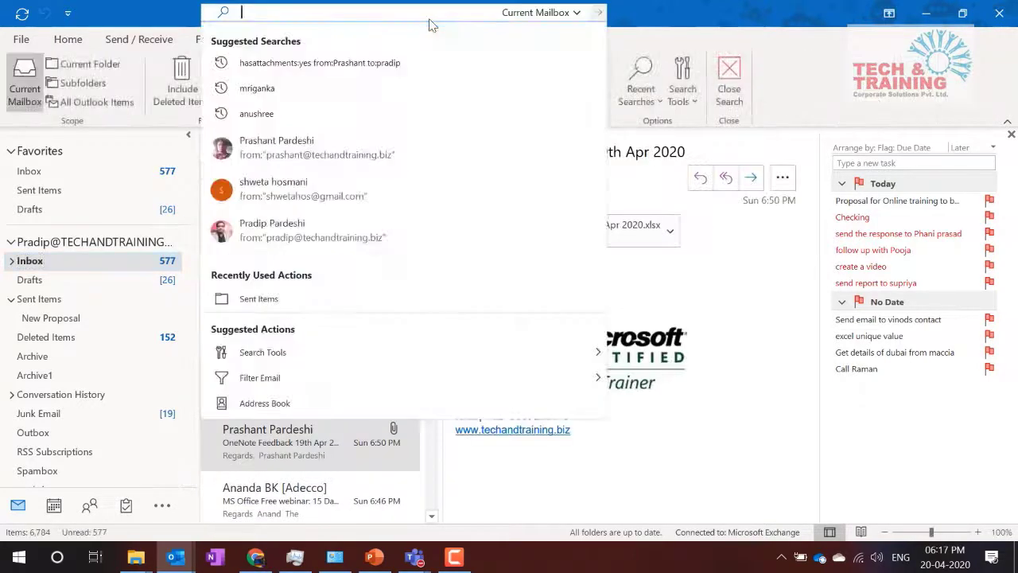
pyautogui.click(574, 12)
pyautogui.press('Escape')
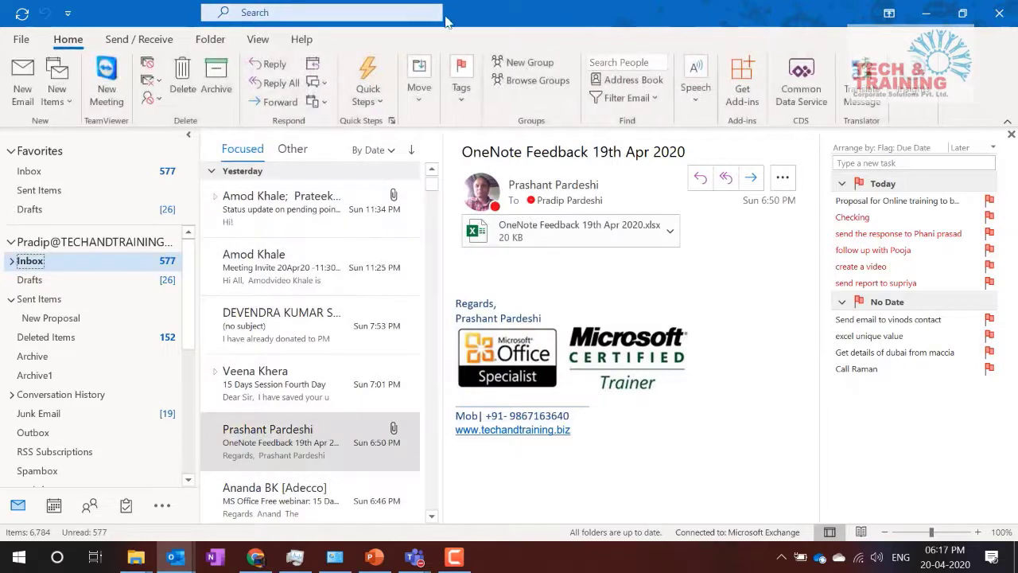
pyautogui.click(384, 18)
pyautogui.click(575, 13)
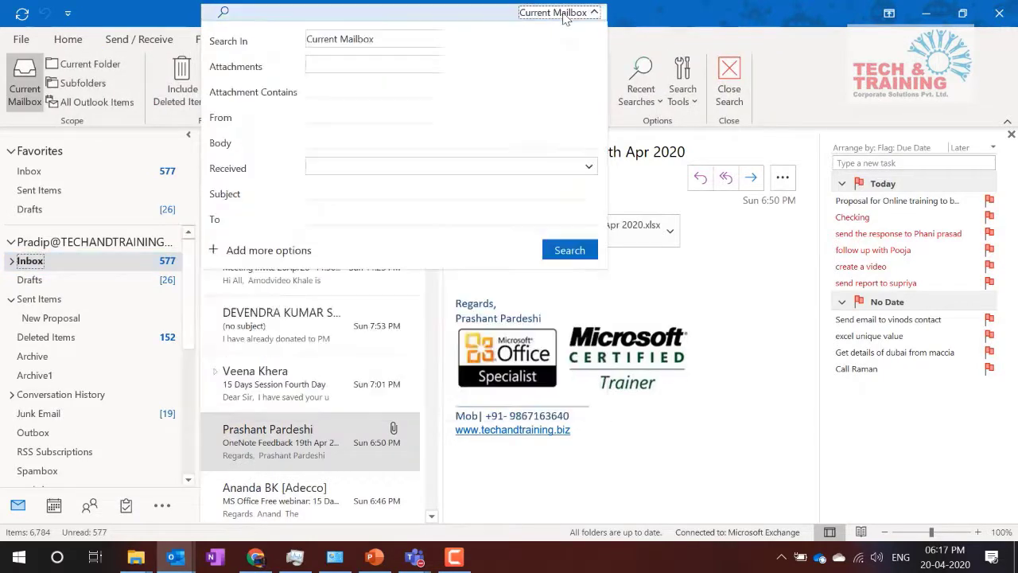
pyautogui.press('Escape')
pyautogui.click(408, 14)
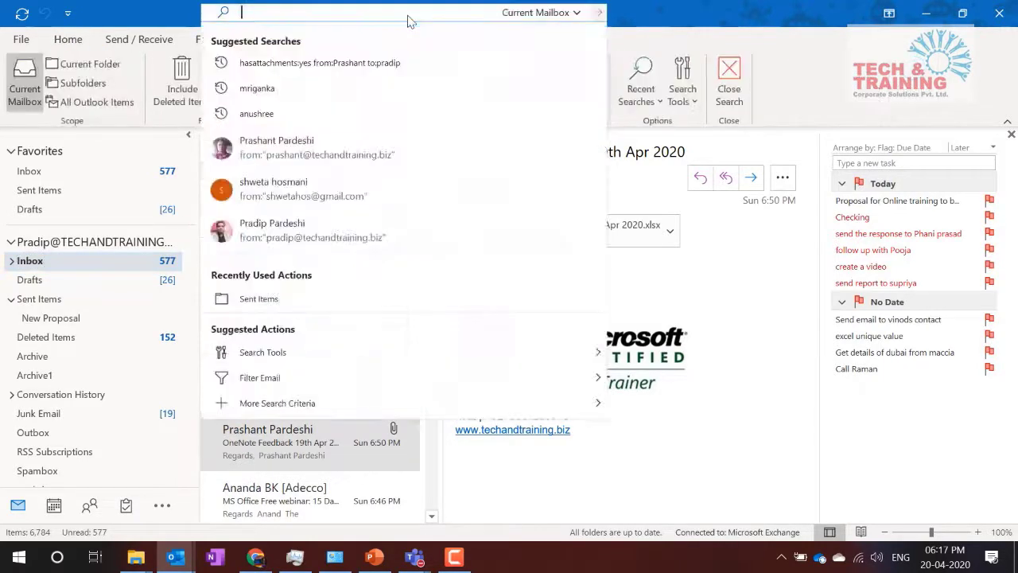
pyautogui.press('Escape')
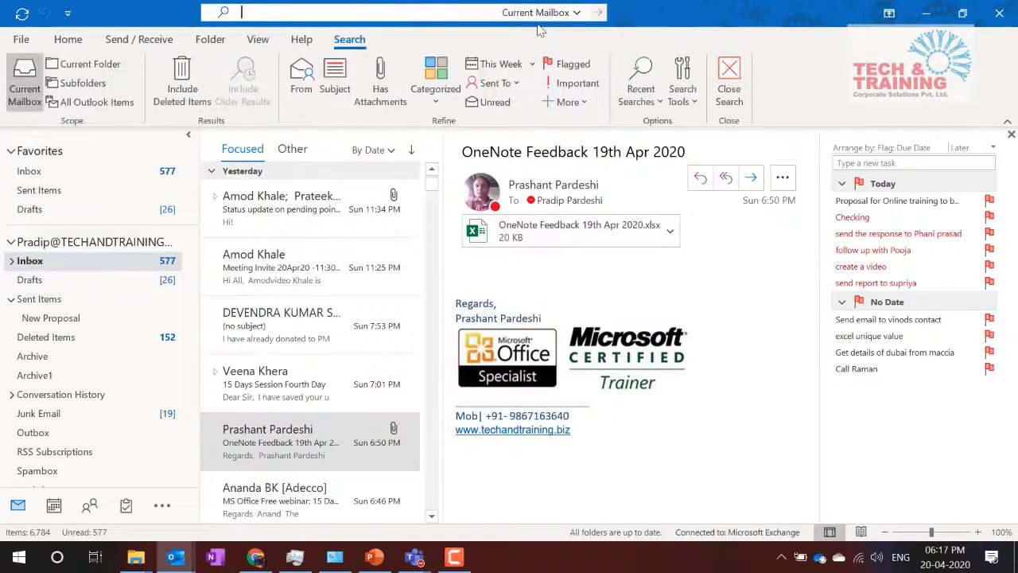
pyautogui.click(574, 13)
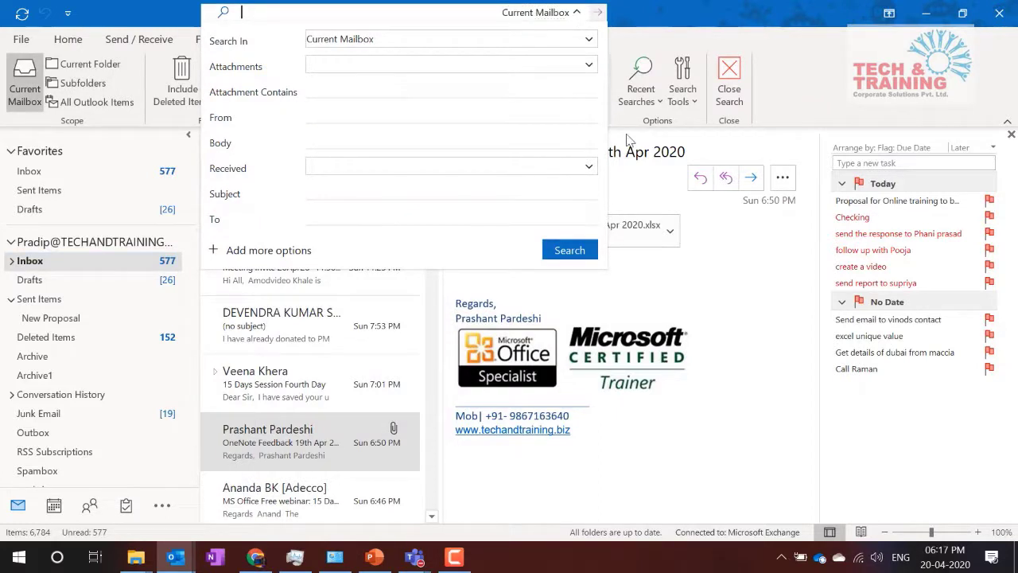
pyautogui.click(663, 8)
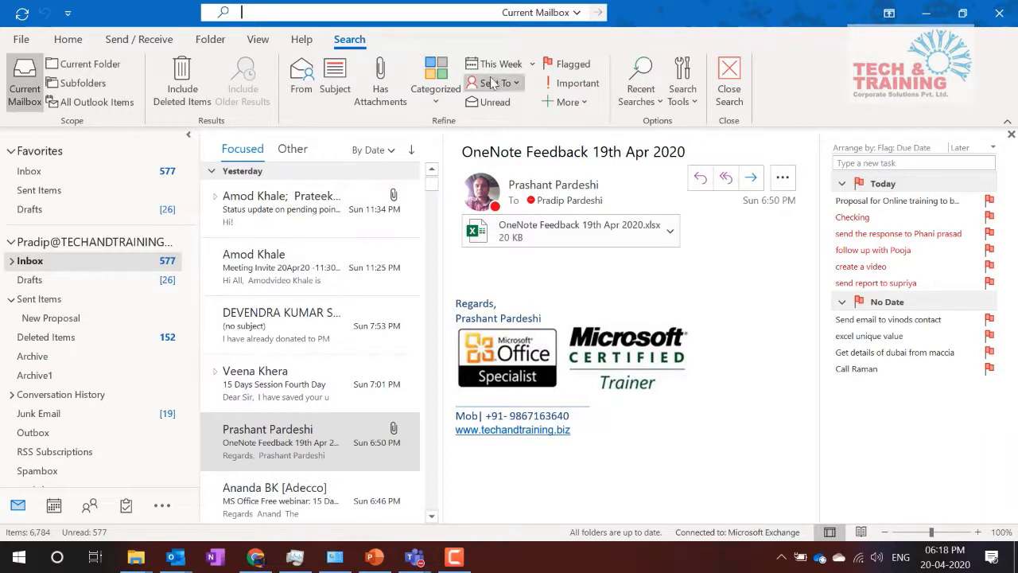
# Step: View the additional search refinement options and the recent search suggestions once more, and close the suggestions
pyautogui.click(567, 103)
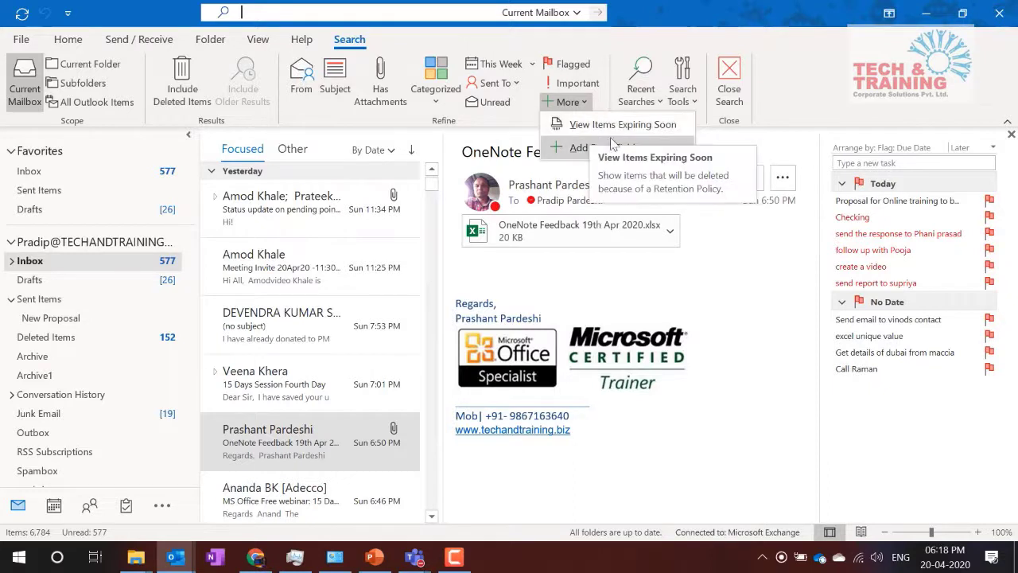
pyautogui.click(387, 16)
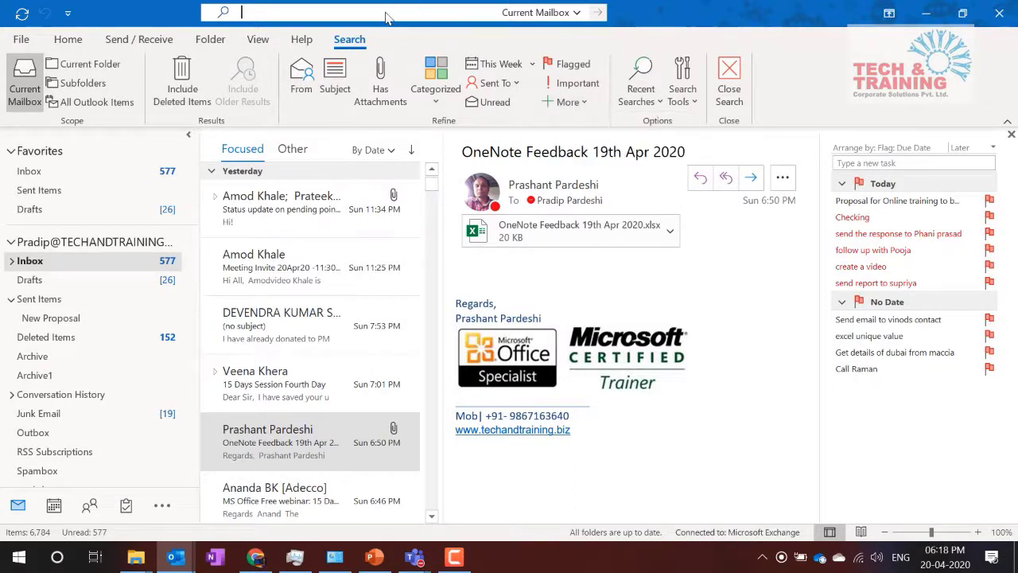
pyautogui.click(387, 16)
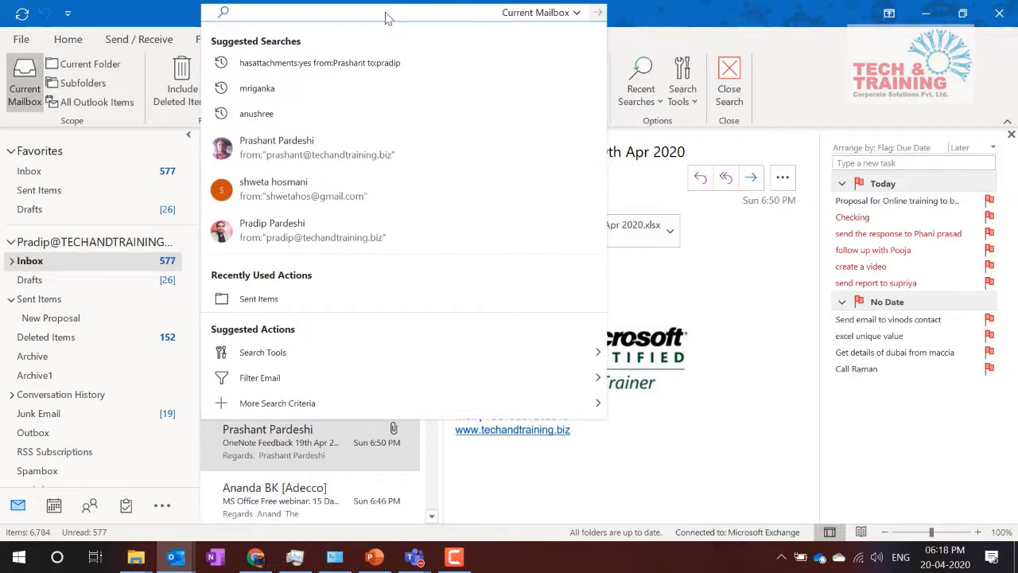
pyautogui.click(714, 24)
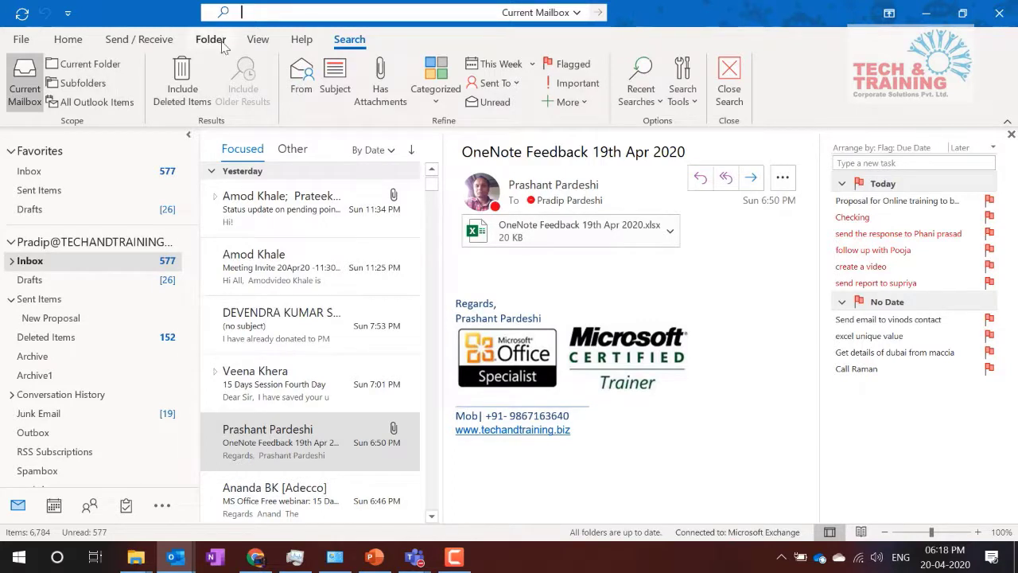
# Step: Show the blank advanced search fields for the current mailbox again and close them
pyautogui.click(538, 16)
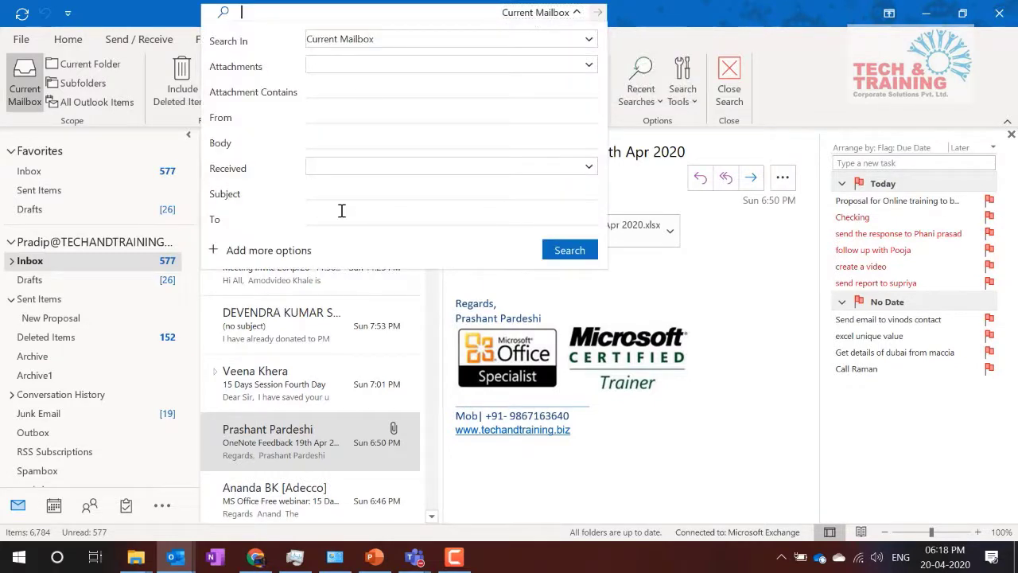
pyautogui.click(627, 20)
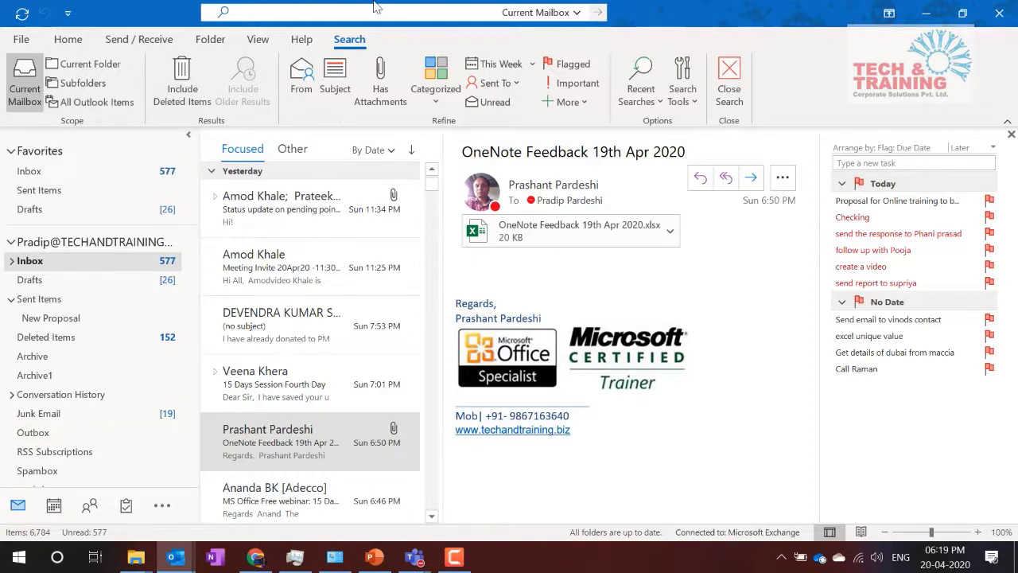
# Step: Open the Windows Indexing Options, check that Microsoft Outlook is among the indexed locations, and cancel the location selection
pyautogui.click(17, 562)
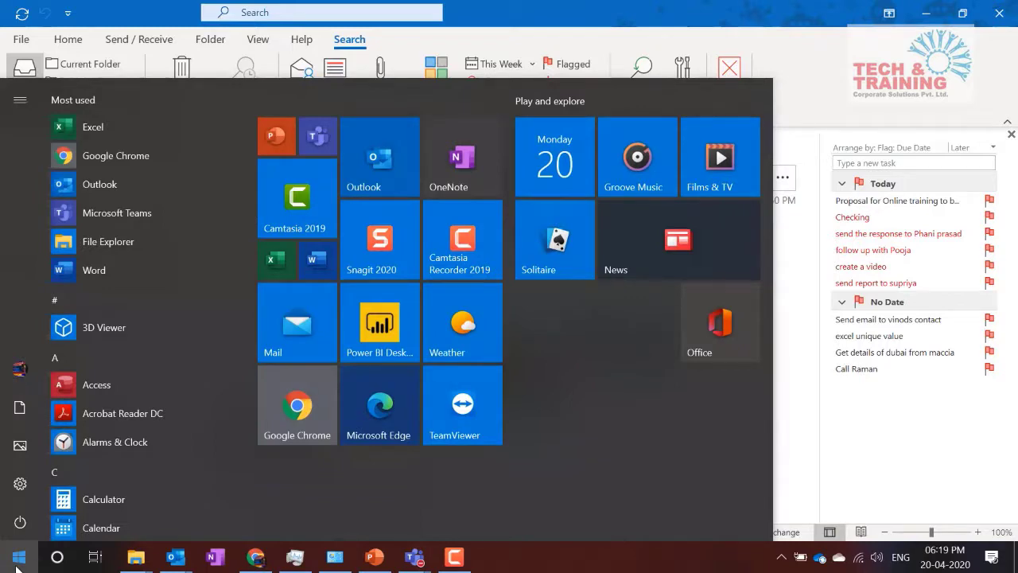
pyautogui.write('index')
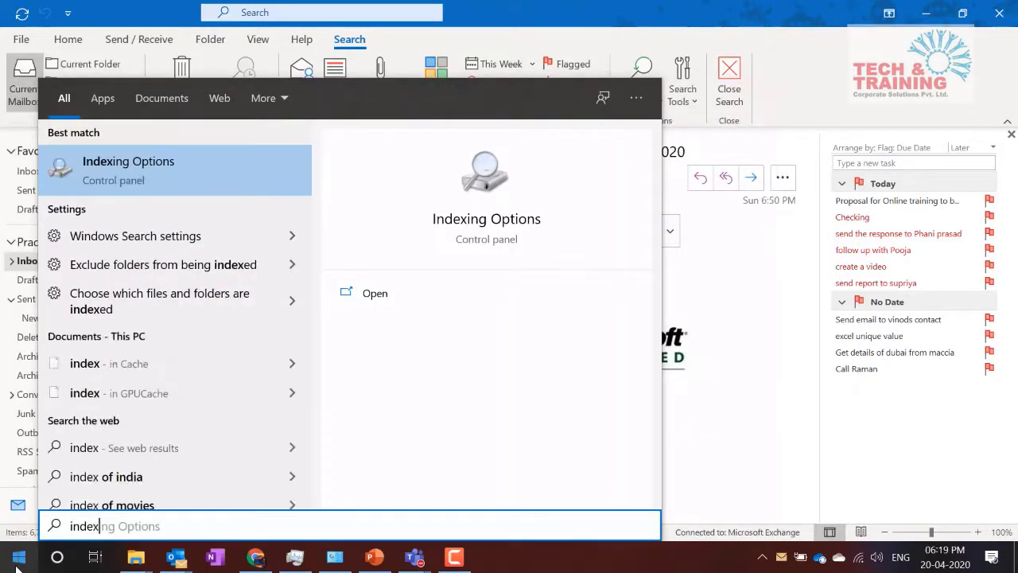
pyautogui.press('Return')
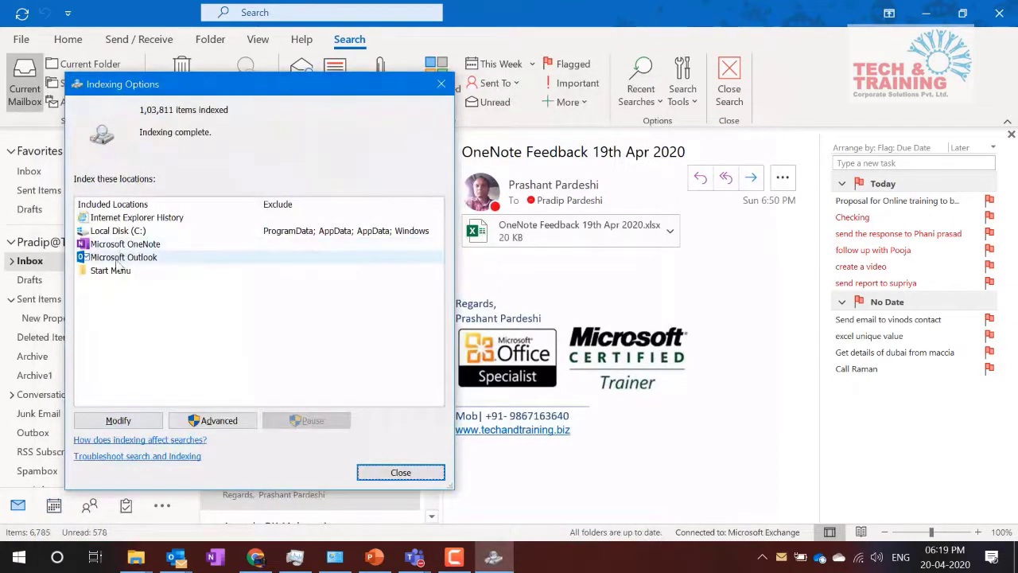
pyautogui.click(117, 422)
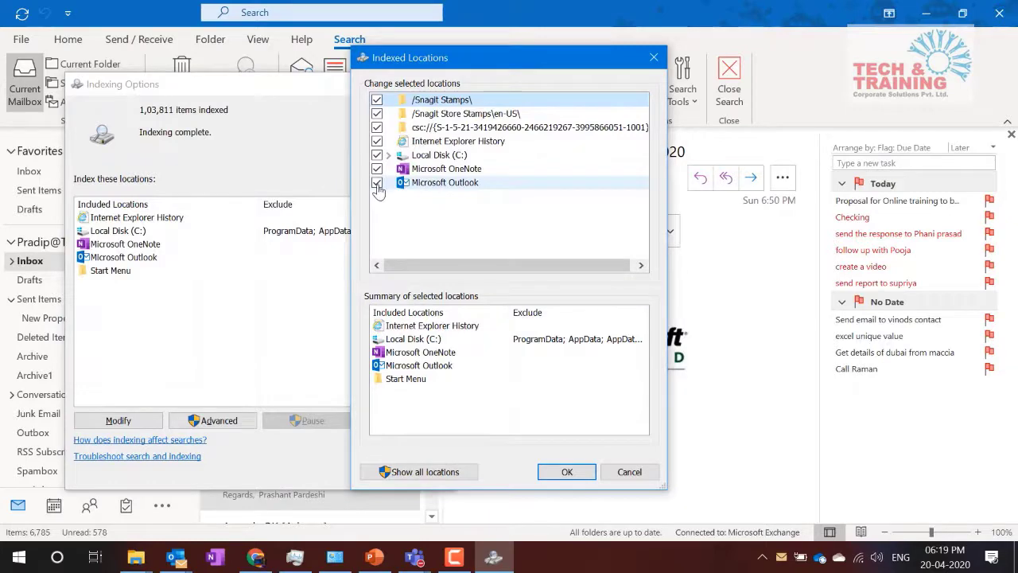
pyautogui.click(631, 475)
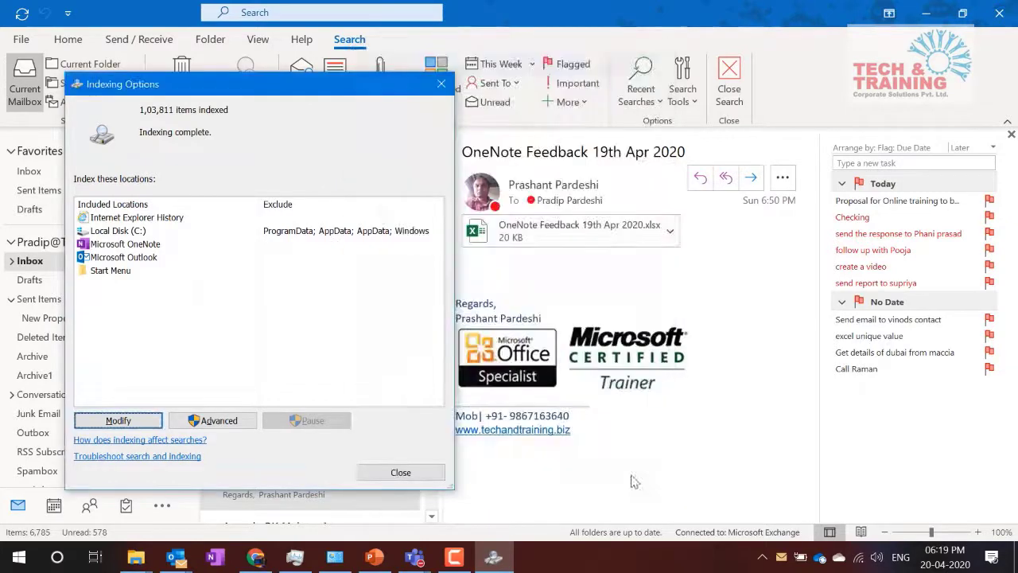
# Step: Look up Indexing Options once more, check the Microsoft Outlook entry in the indexed locations, and close both indexing dialogs
pyautogui.click(15, 560)
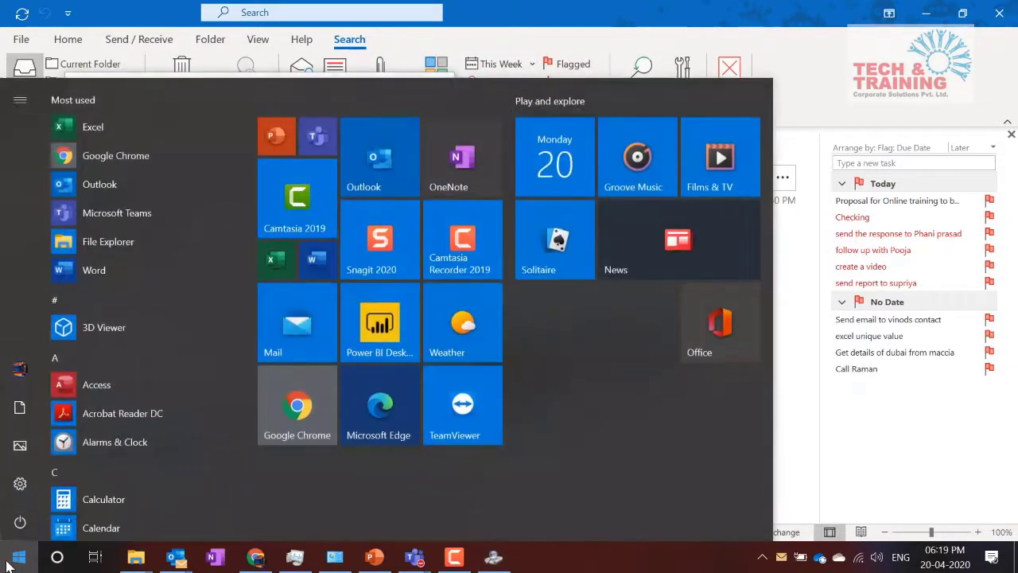
pyautogui.write('inde')
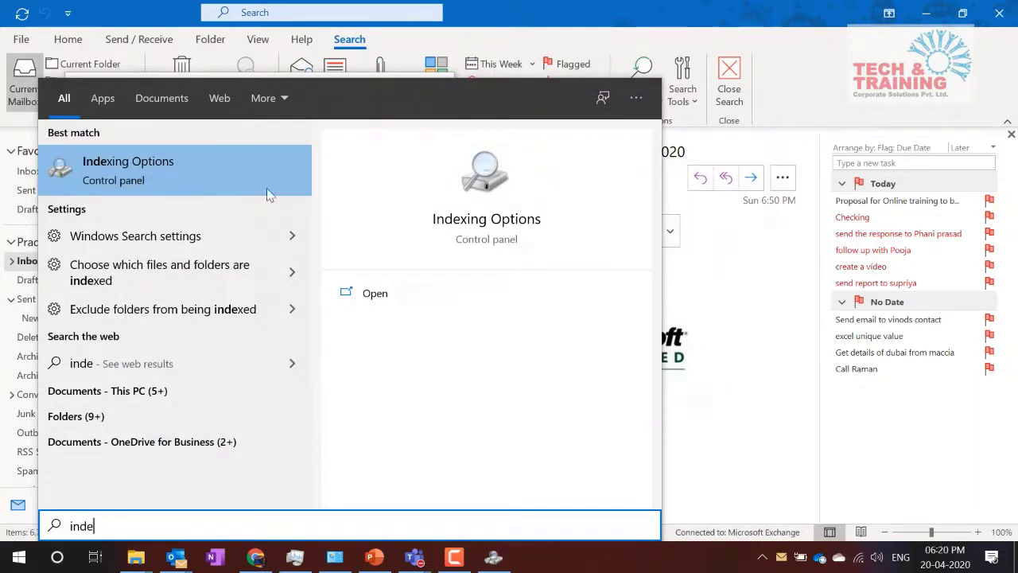
pyautogui.click(678, 359)
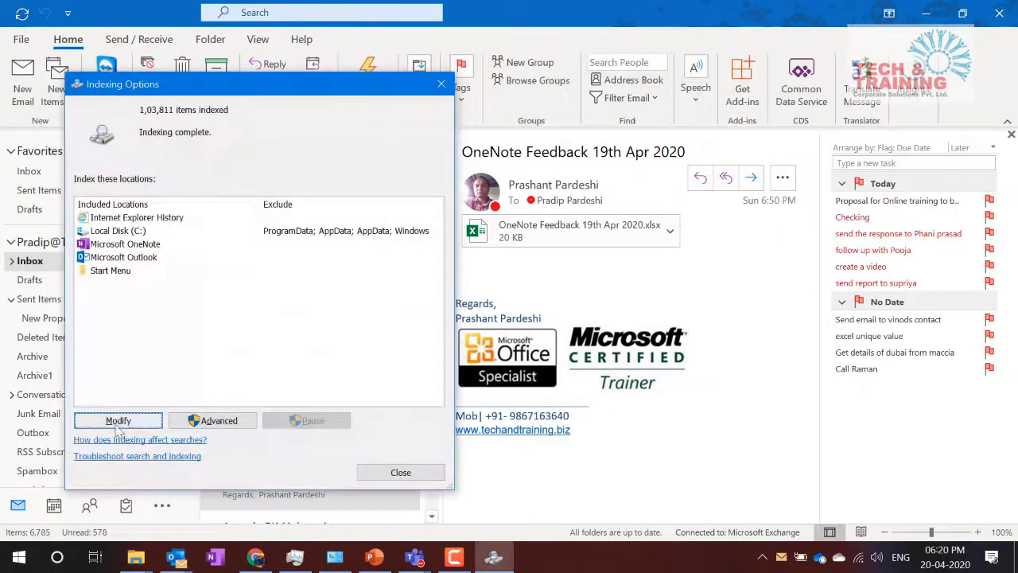
pyautogui.click(117, 421)
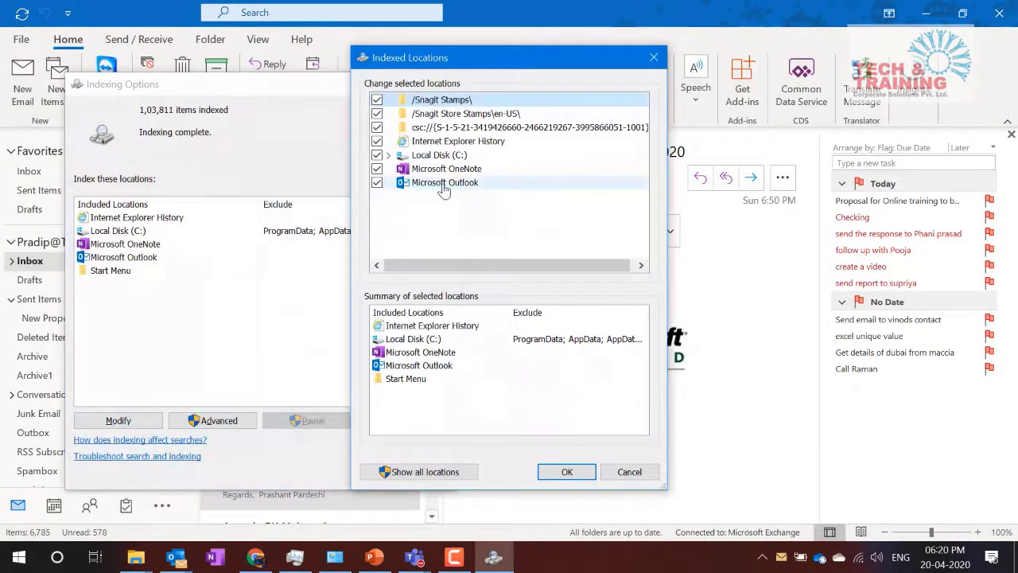
pyautogui.click(458, 182)
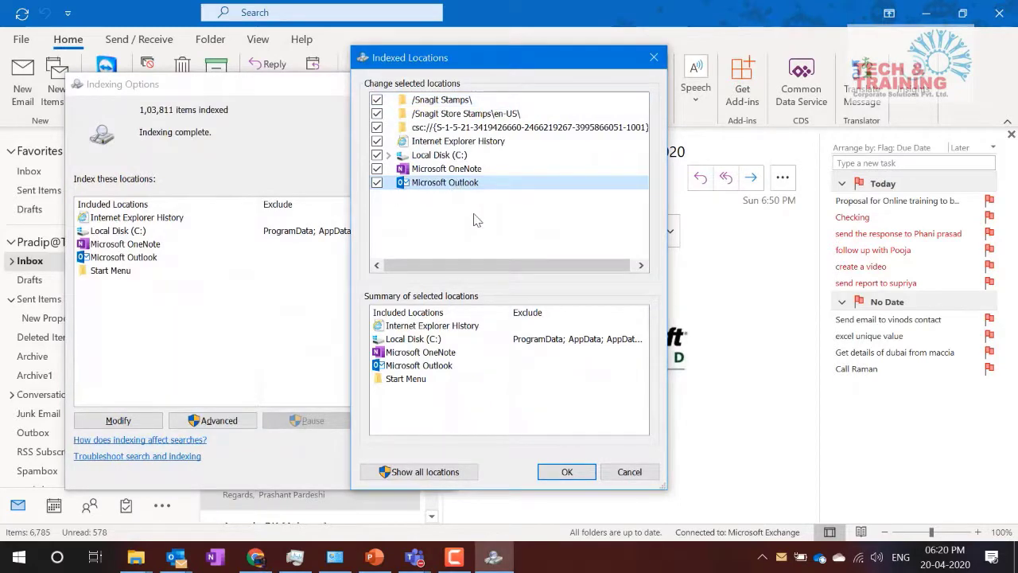
pyautogui.press('Return')
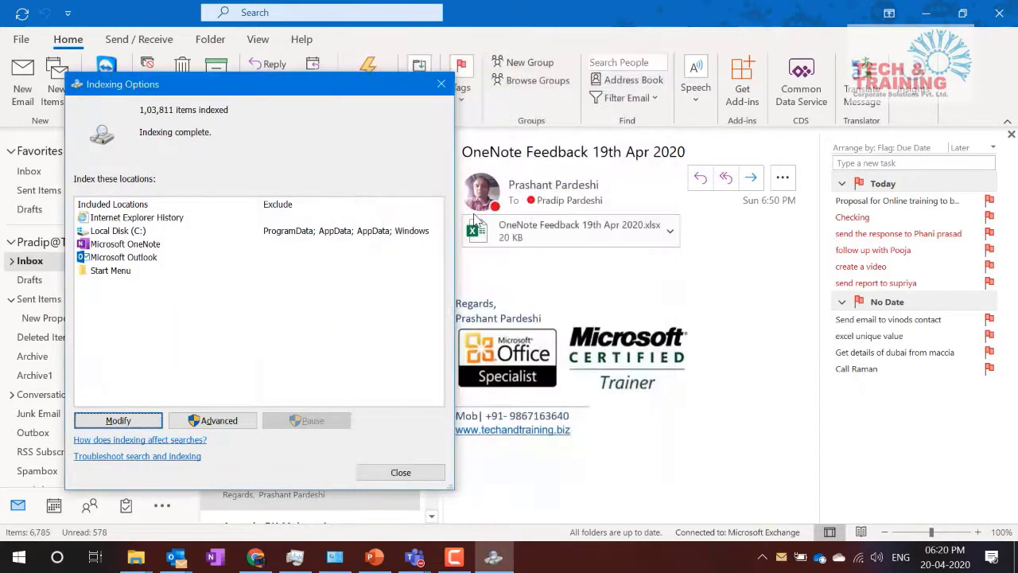
pyautogui.press('Return')
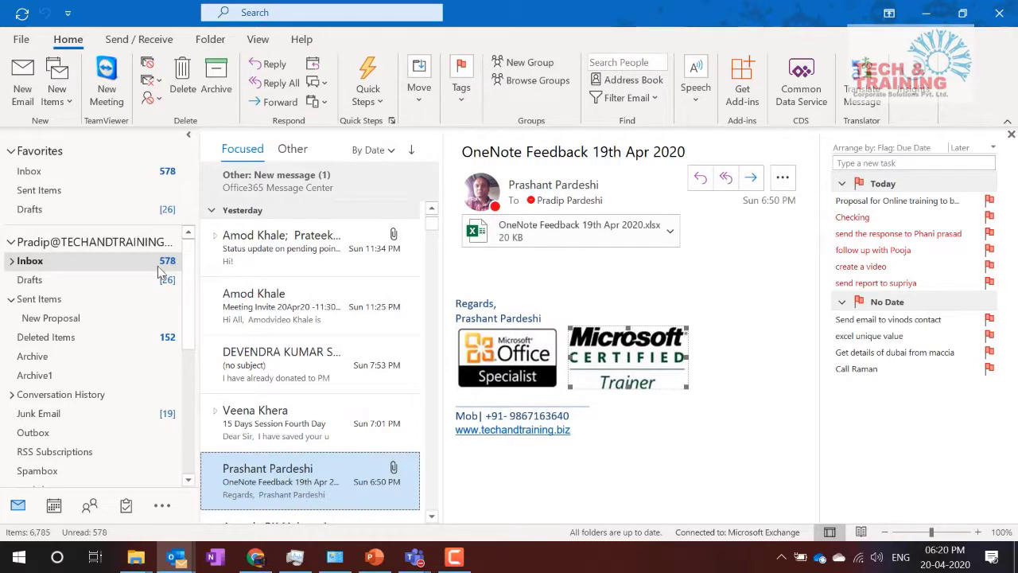
# Step: View the Deleted Items folder, return to the Inbox, and review the Inbox's subfolders before collapsing them again
pyautogui.scroll(-1, 157, 266)
pyautogui.click(43, 303)
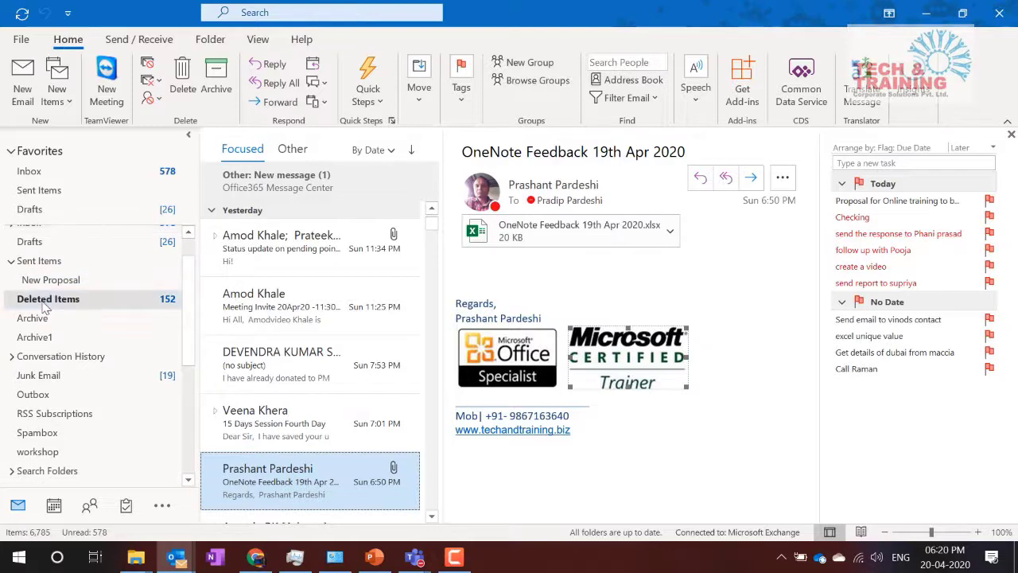
pyautogui.scroll(1, 87, 287)
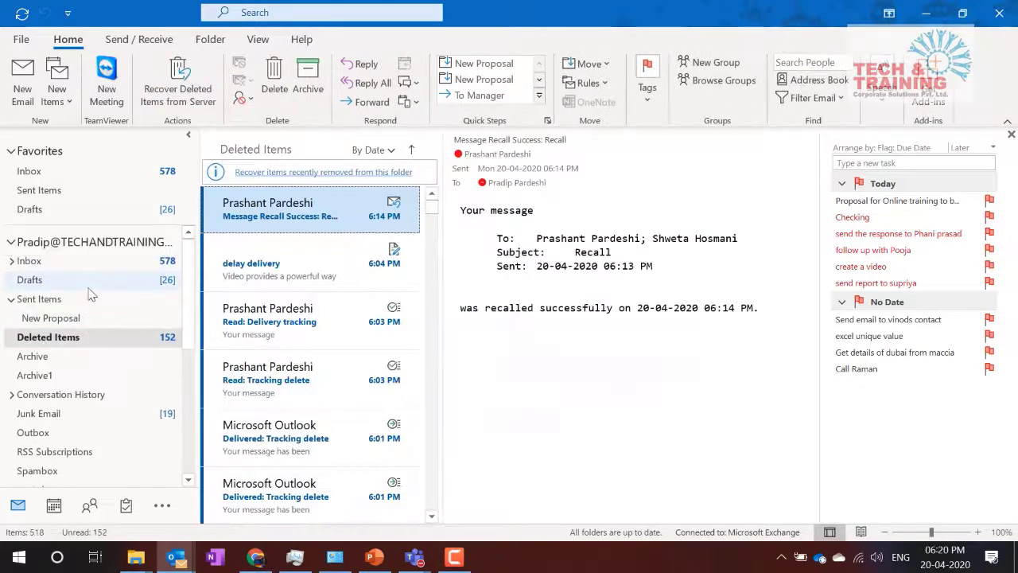
pyautogui.click(115, 262)
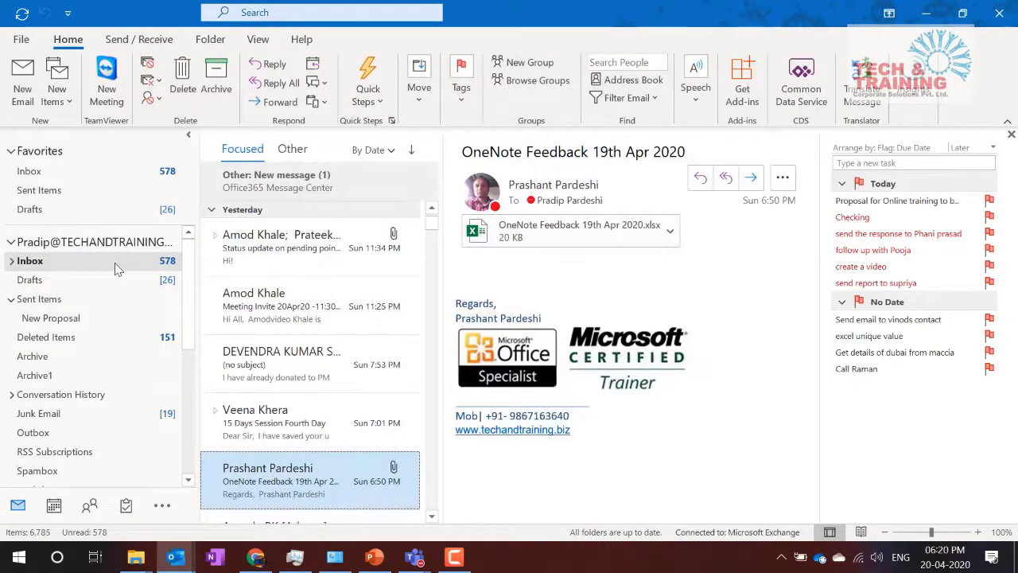
pyautogui.click(11, 260)
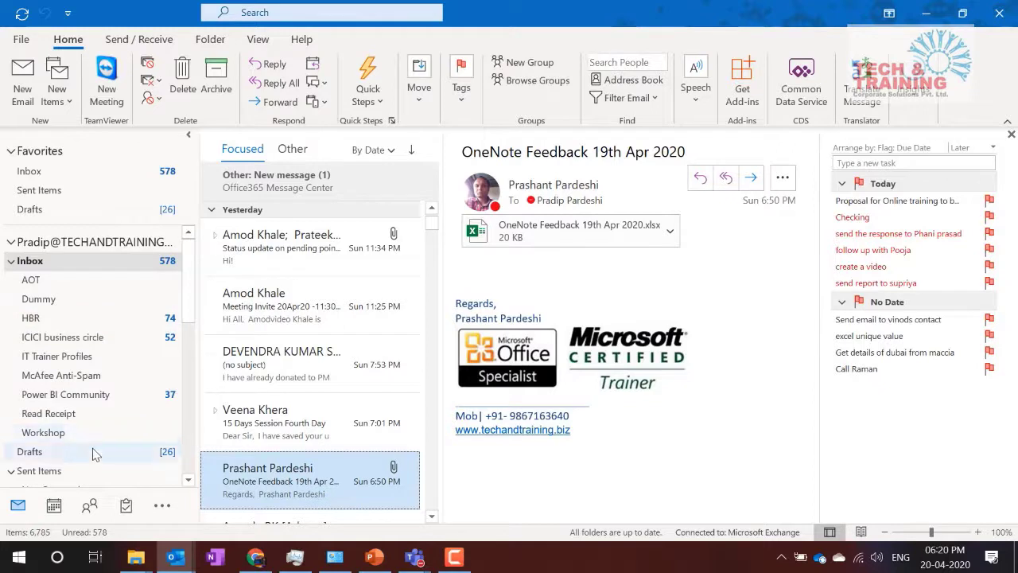
pyautogui.click(11, 261)
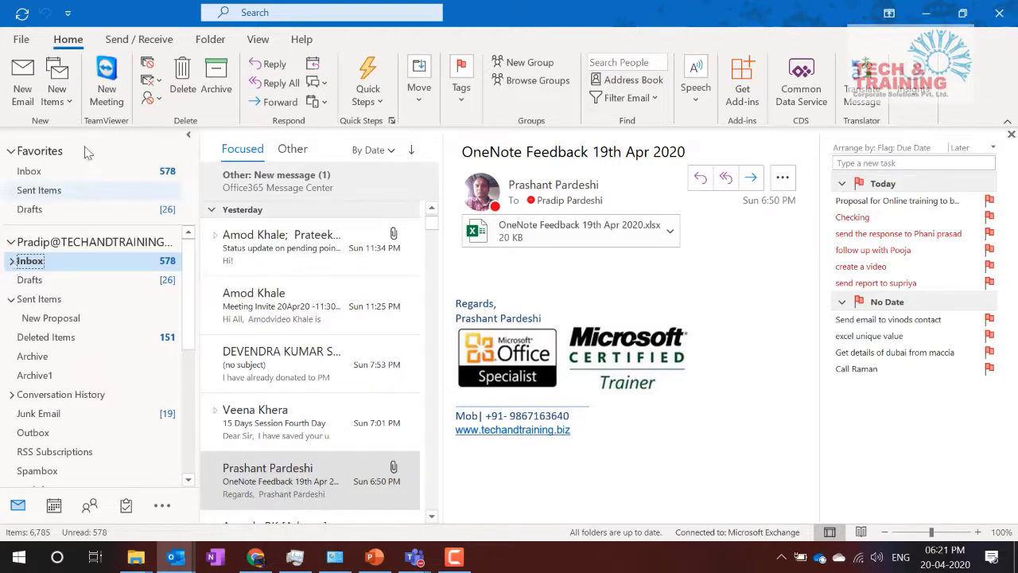
# Step: Expand the mailbox's Search Folders, open the Unread Mail search folder, and look through its message list
pyautogui.click(211, 42)
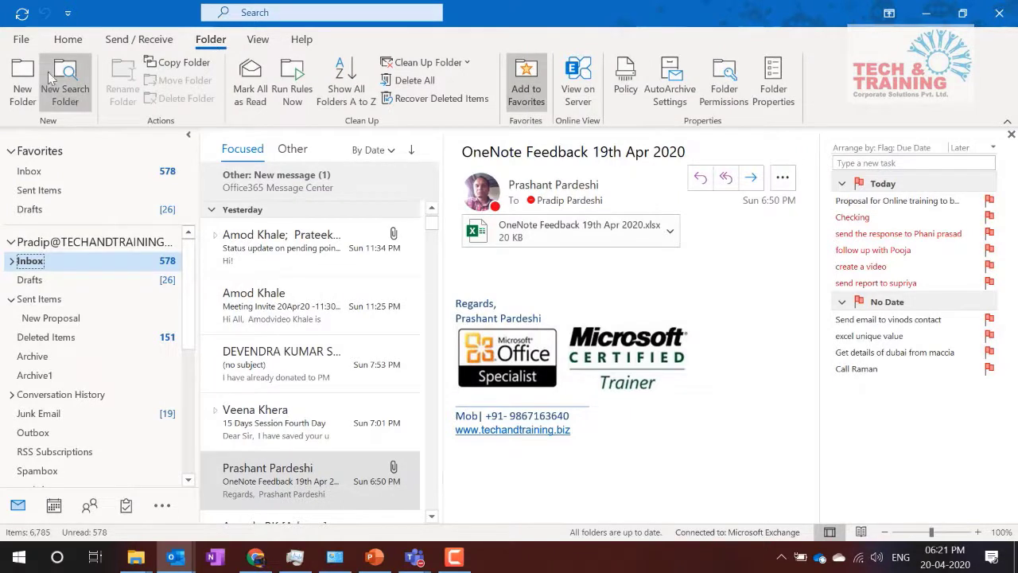
pyautogui.click(10, 241)
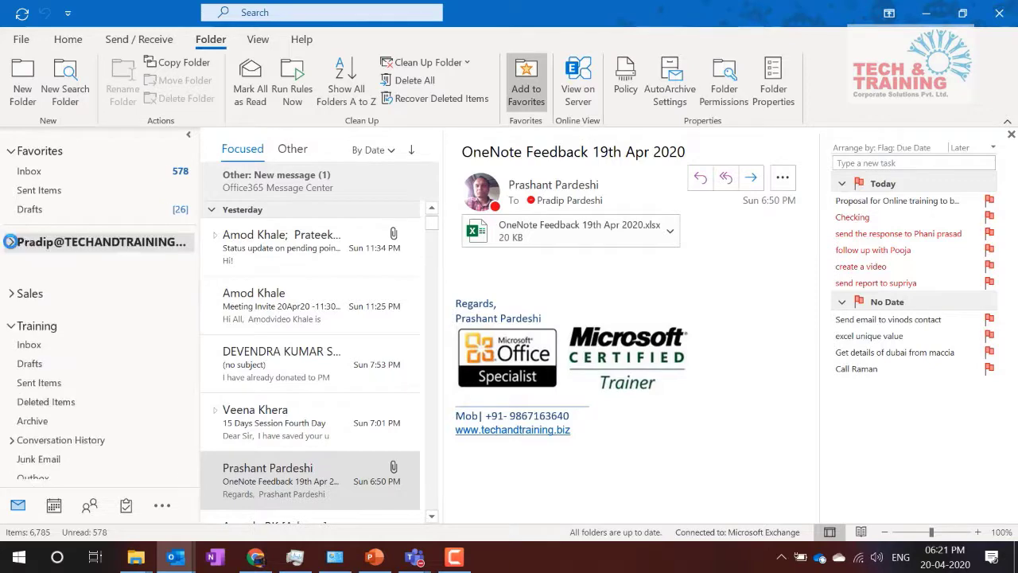
pyautogui.click(10, 241)
pyautogui.scroll(-3, 67, 395)
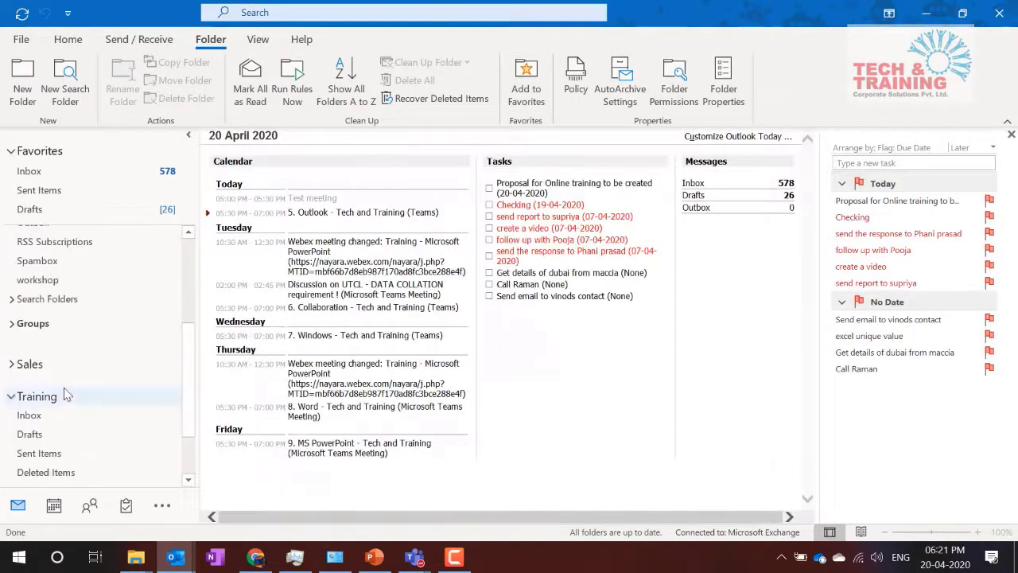
pyautogui.click(12, 299)
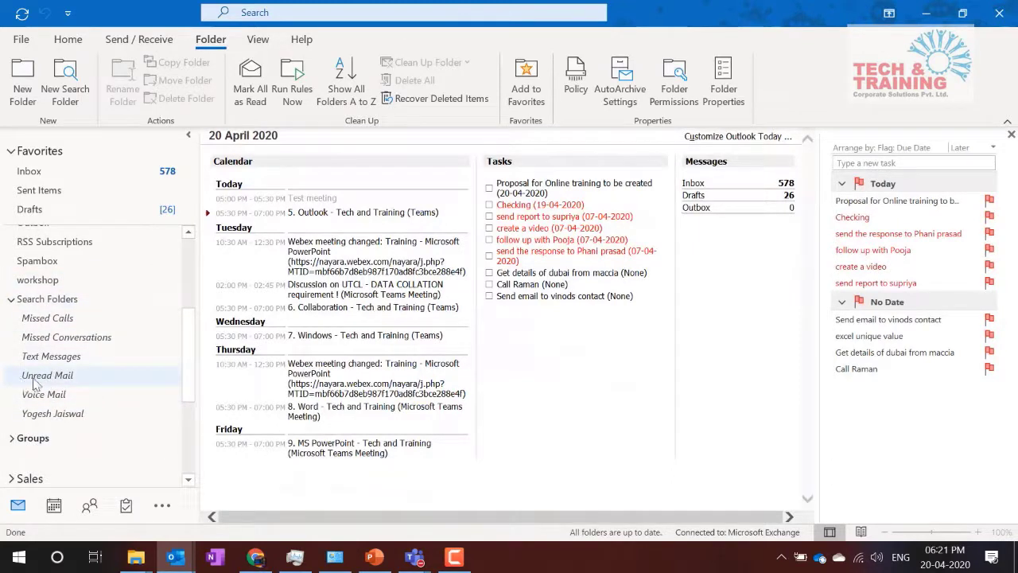
pyautogui.click(43, 379)
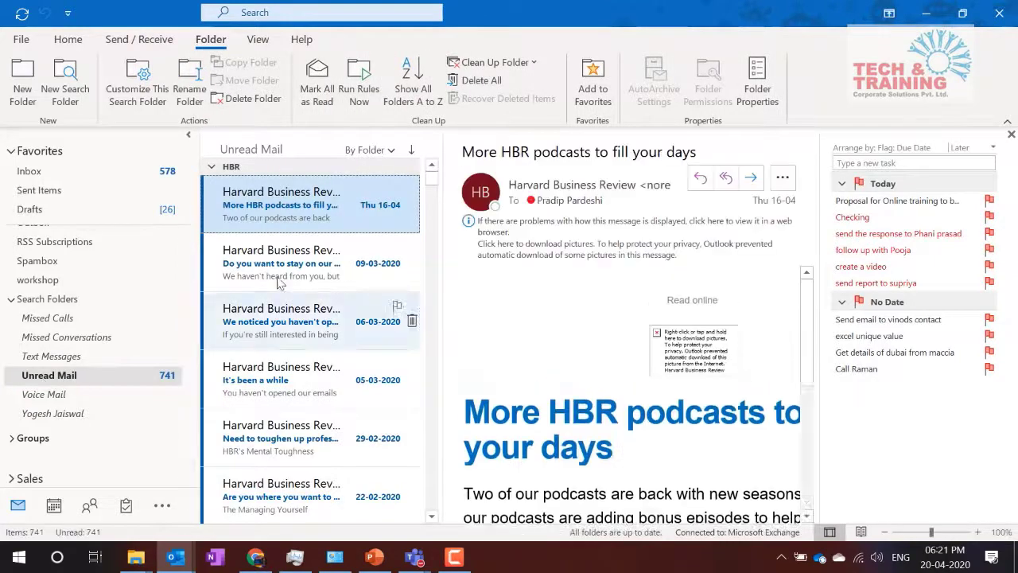
pyautogui.scroll(-10, 337, 476)
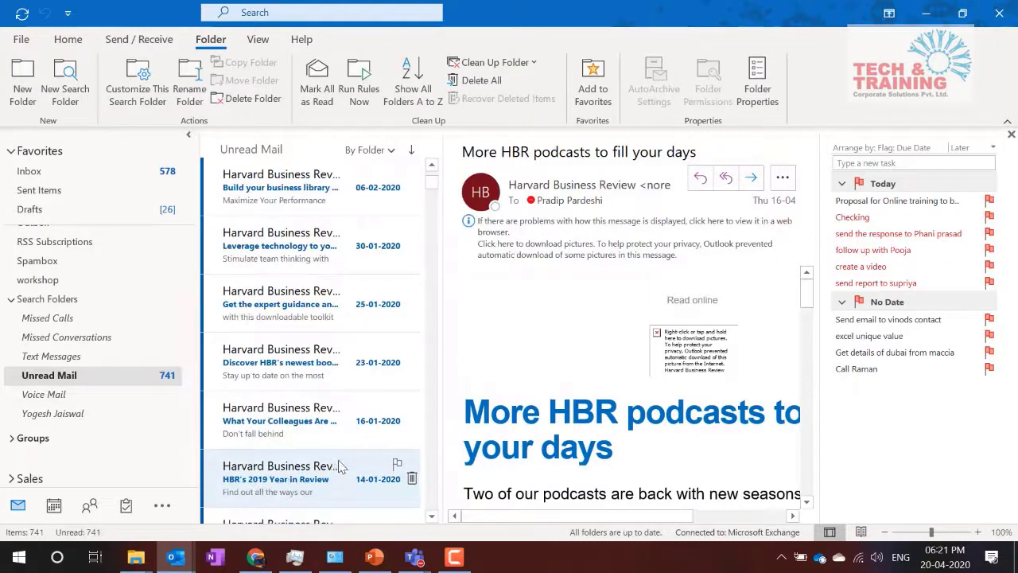
pyautogui.scroll(5, 74, 375)
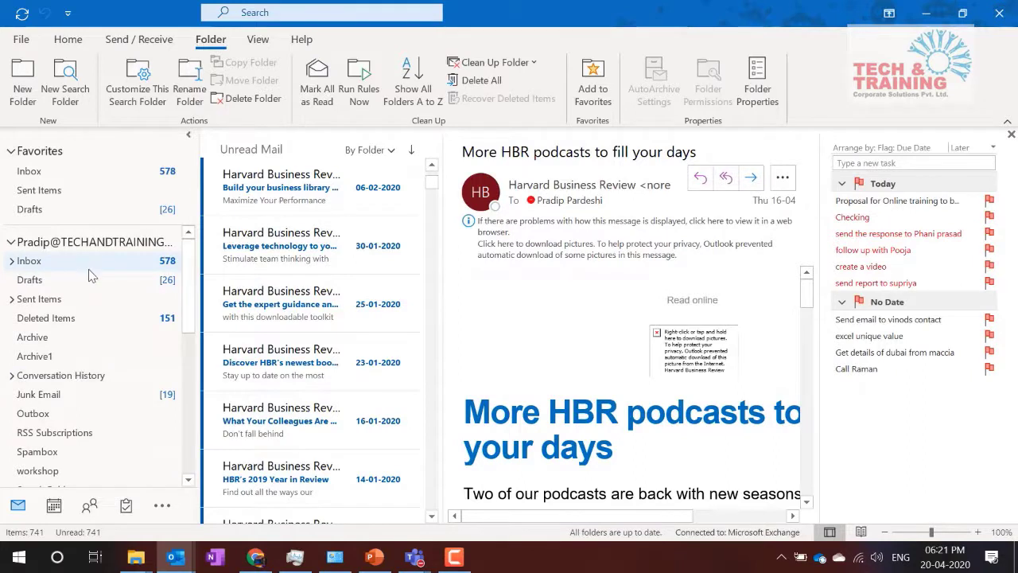
pyautogui.scroll(-3, 94, 263)
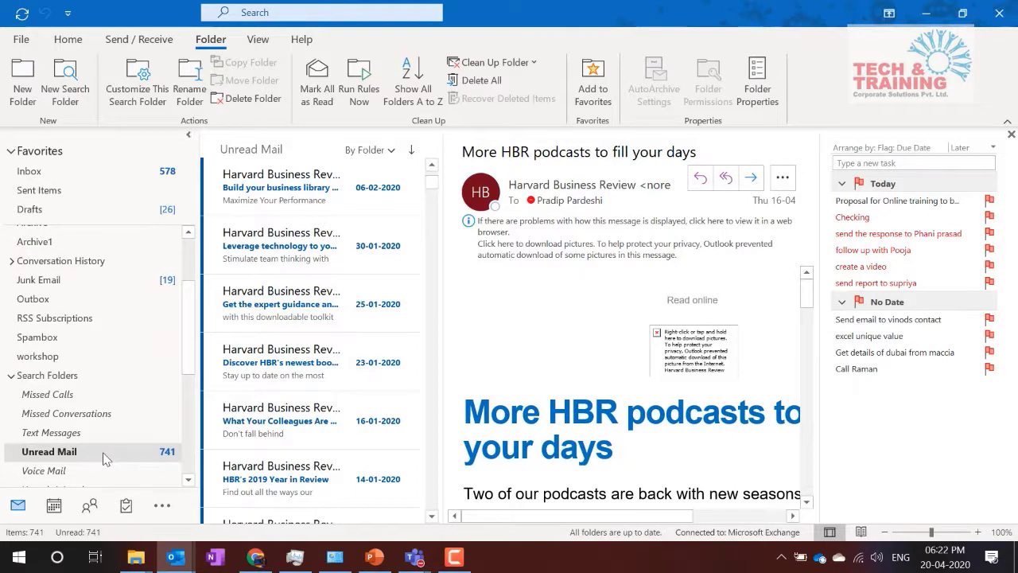
# Step: Preview four consecutive Harvard Business Review messages in Unread Mail, from 06-02-2020 to 23-01-2020
pyautogui.click(298, 181)
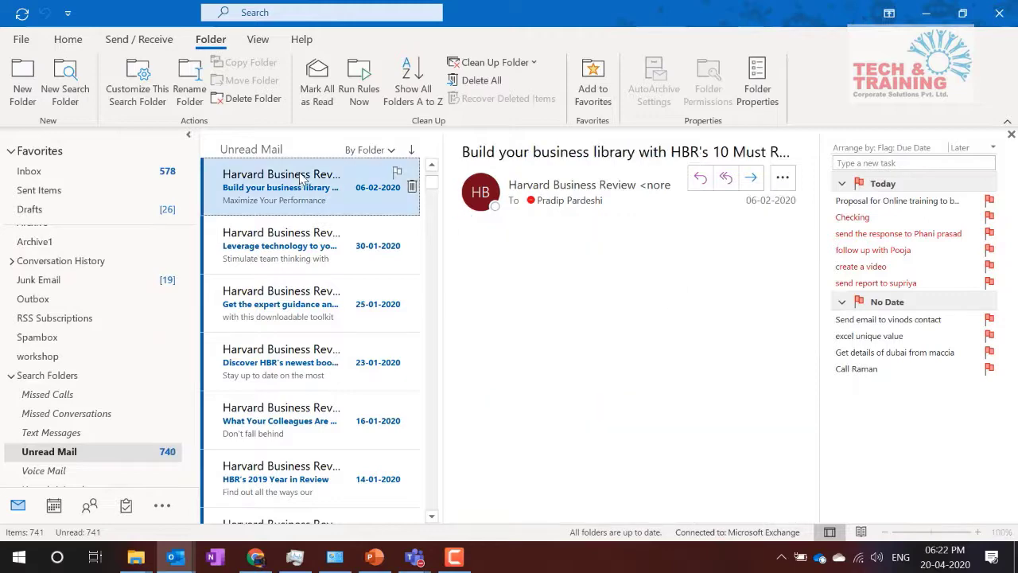
pyautogui.click(322, 251)
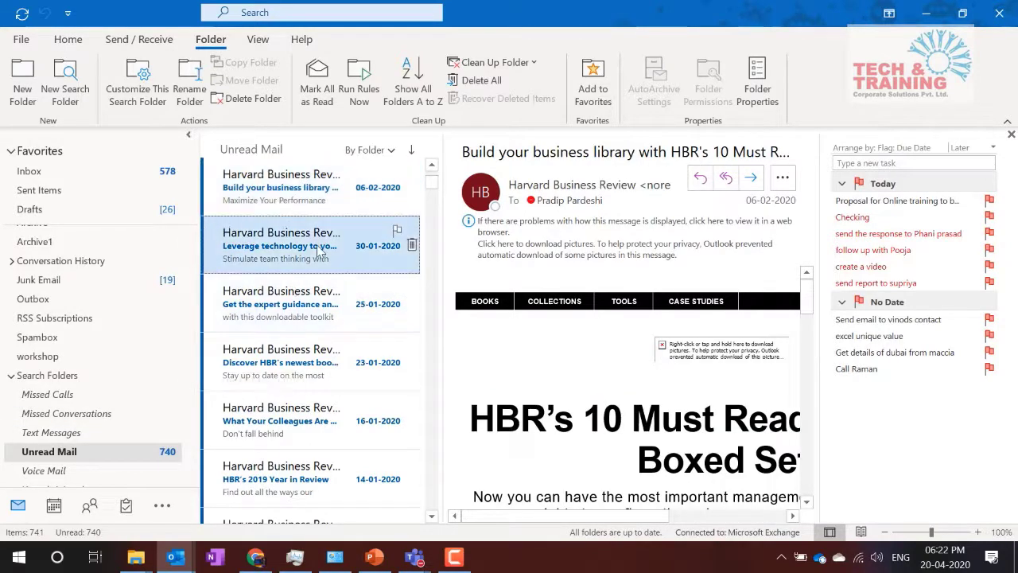
pyautogui.click(321, 305)
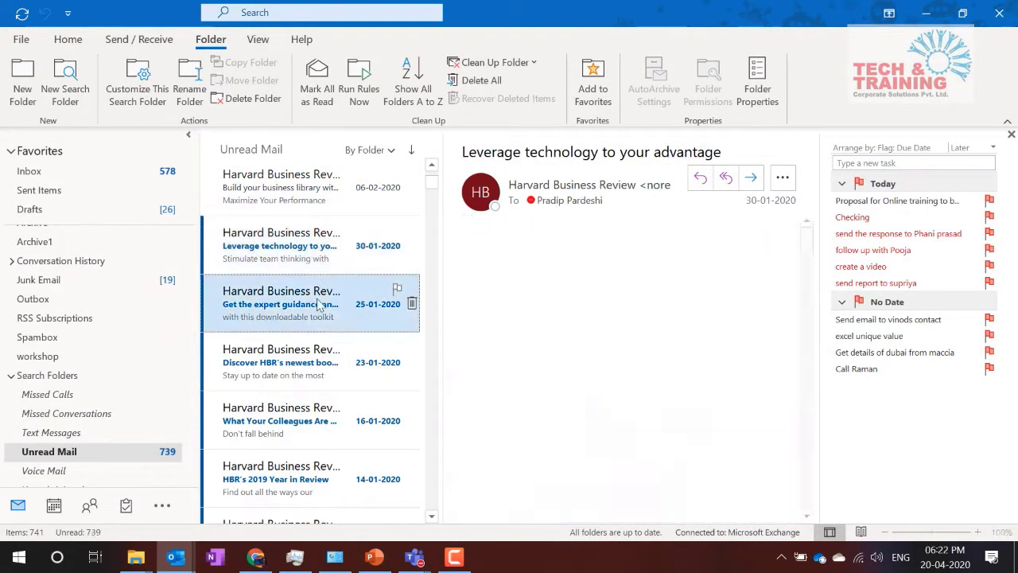
pyautogui.click(311, 358)
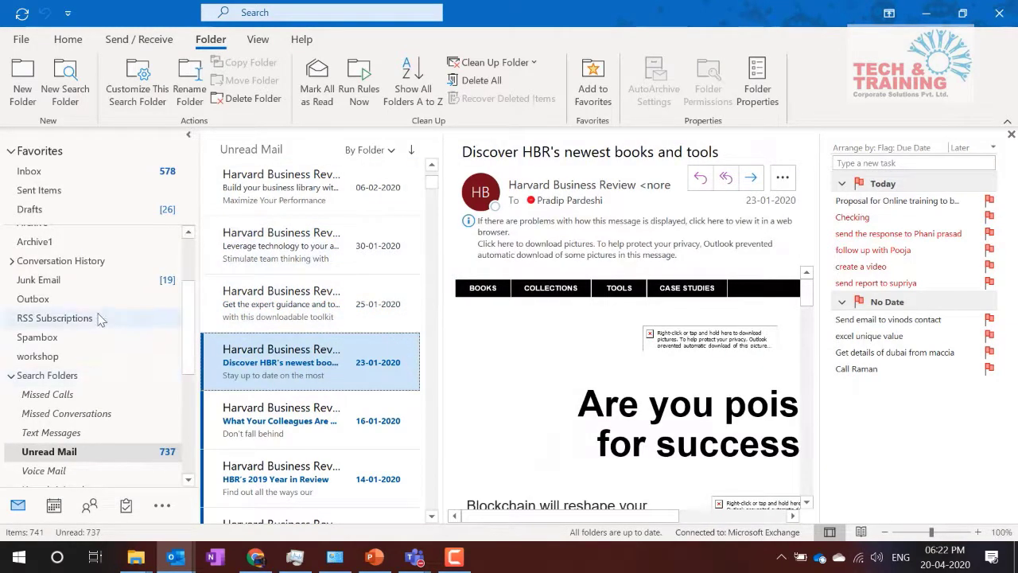
# Step: Create a search folder for mail from and to specific people, choosing the second Pardeshi contact's entry type by selecting one colleague from the address list
pyautogui.scroll(2, 101, 318)
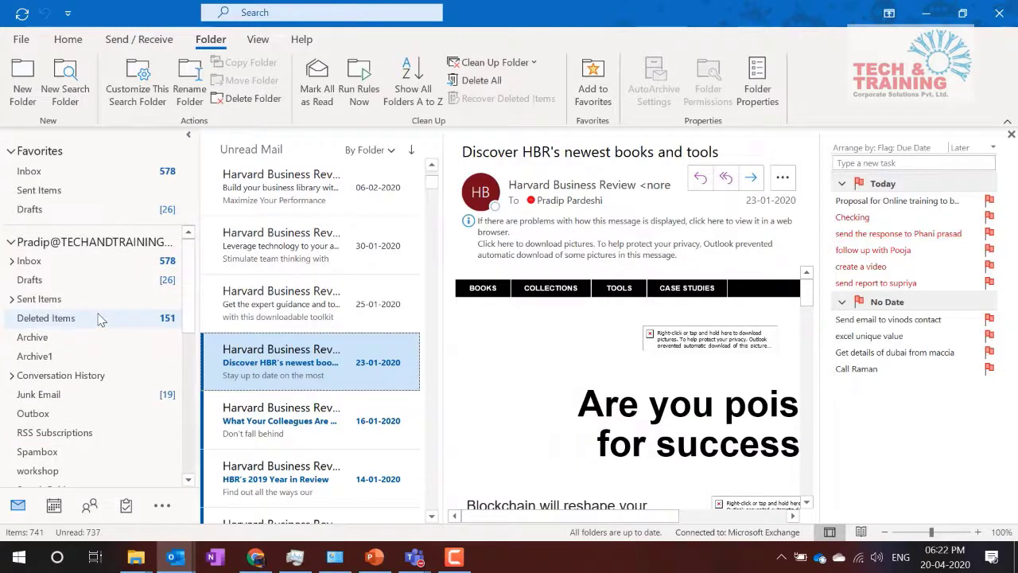
pyautogui.scroll(-5, 101, 318)
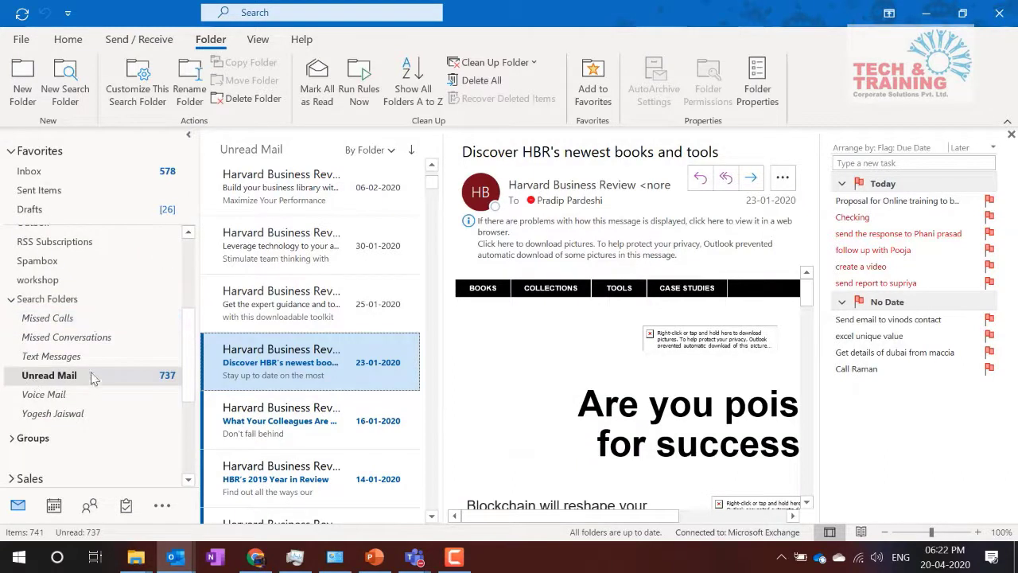
pyautogui.scroll(4, 101, 274)
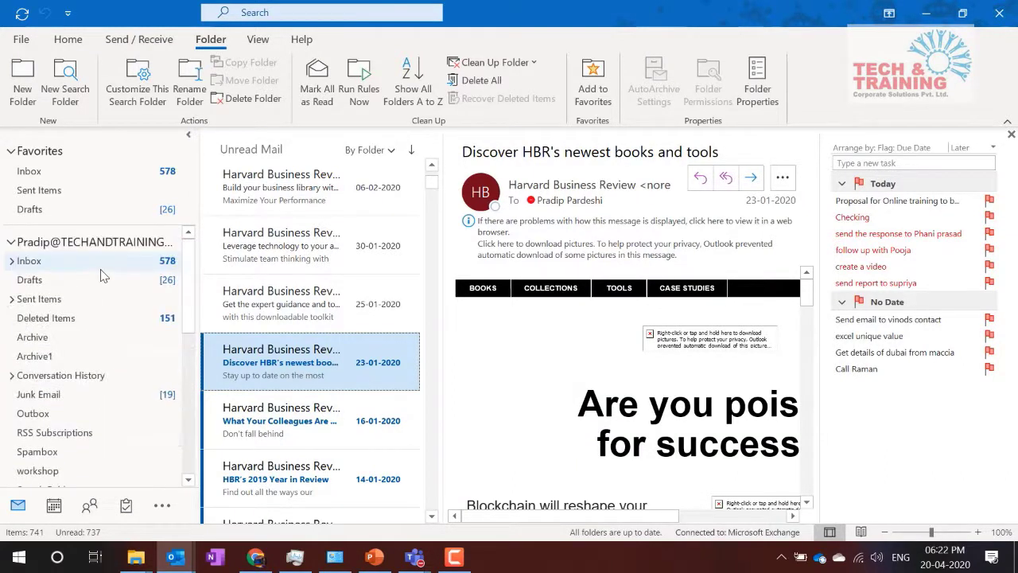
pyautogui.click(68, 76)
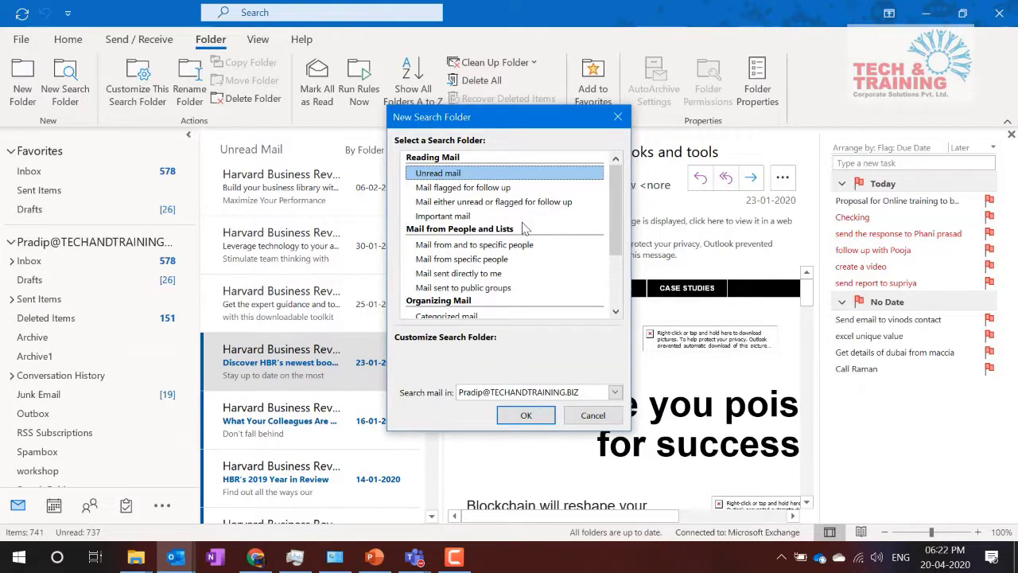
pyautogui.click(499, 246)
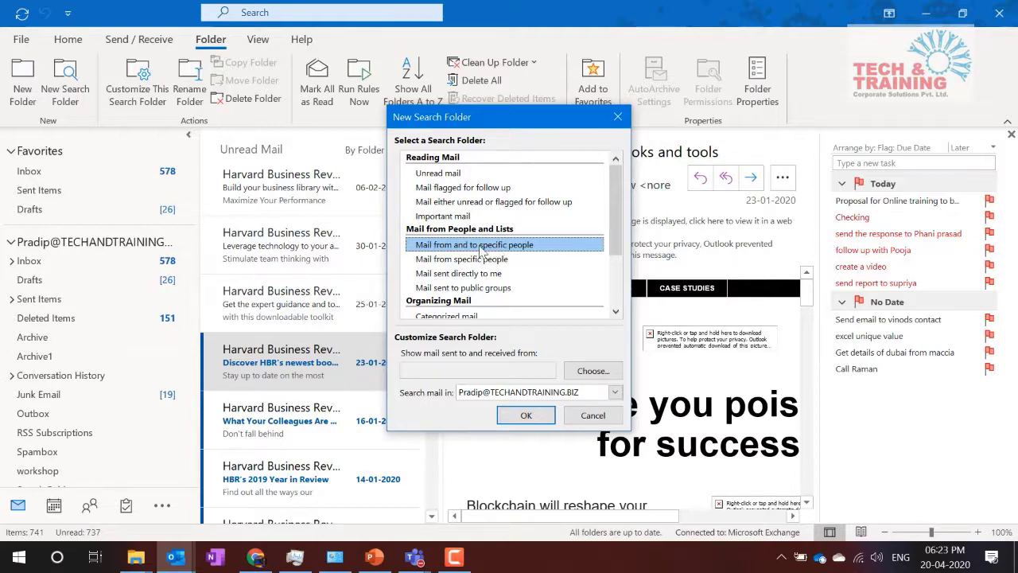
pyautogui.click(591, 373)
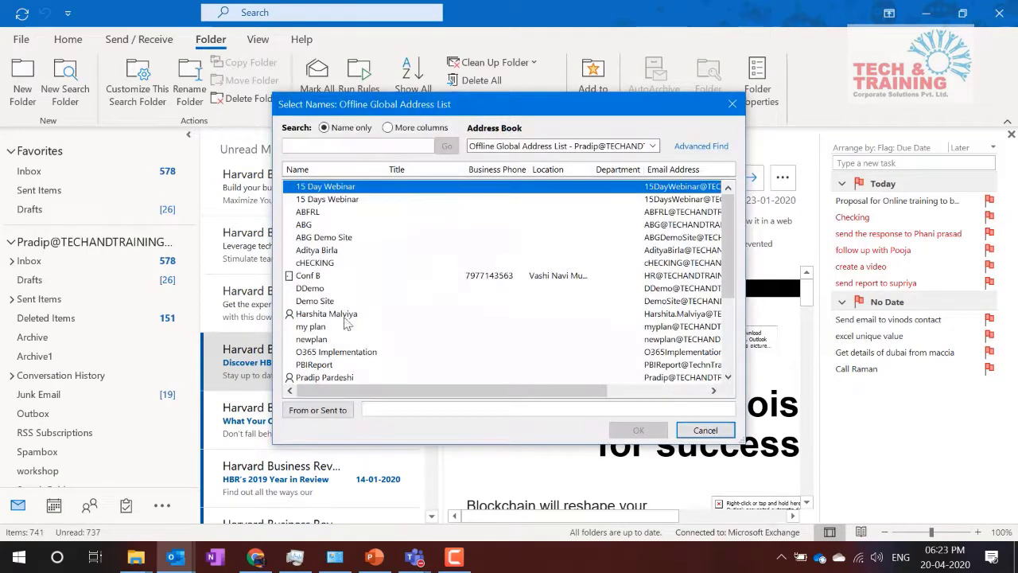
pyautogui.scroll(-4, 346, 322)
pyautogui.scroll(3, 345, 322)
pyautogui.scroll(-3, 346, 322)
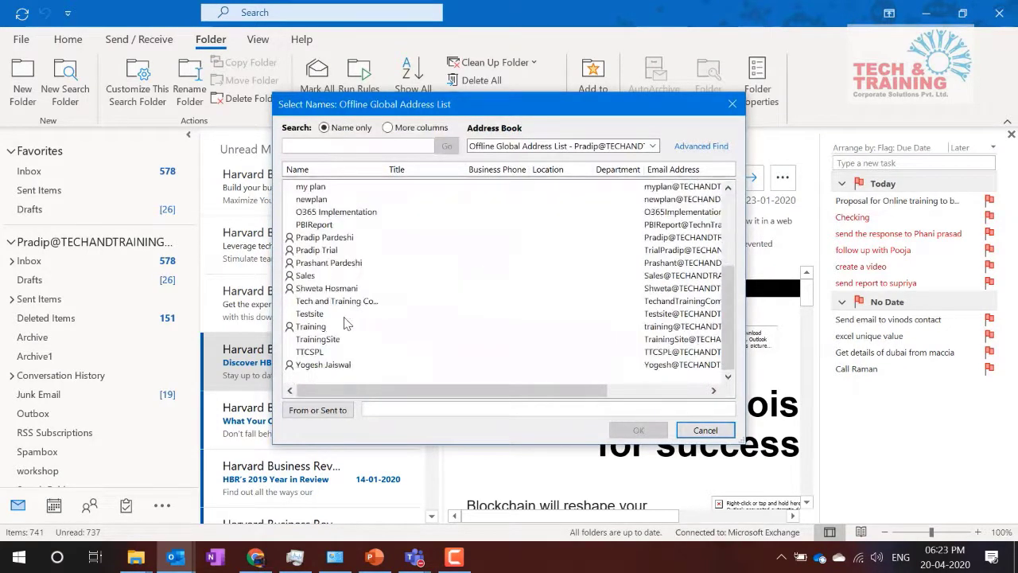
pyautogui.doubleClick(331, 264)
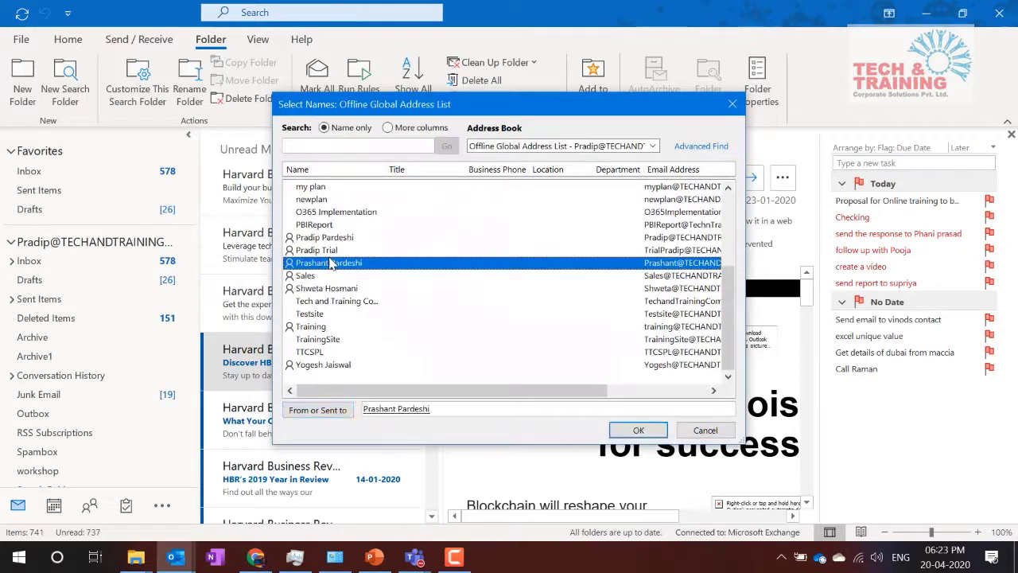
pyautogui.click(635, 431)
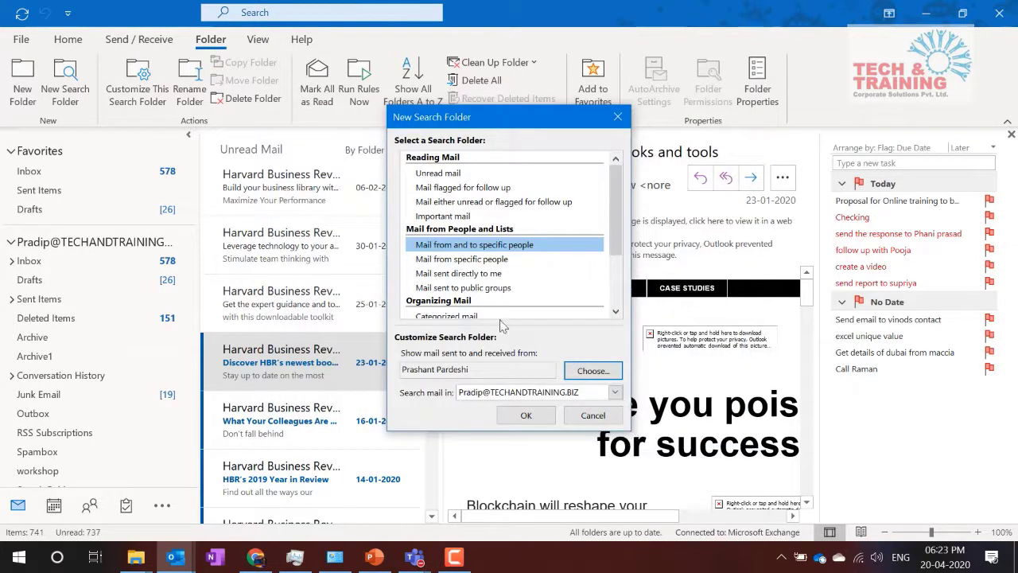
pyautogui.click(521, 416)
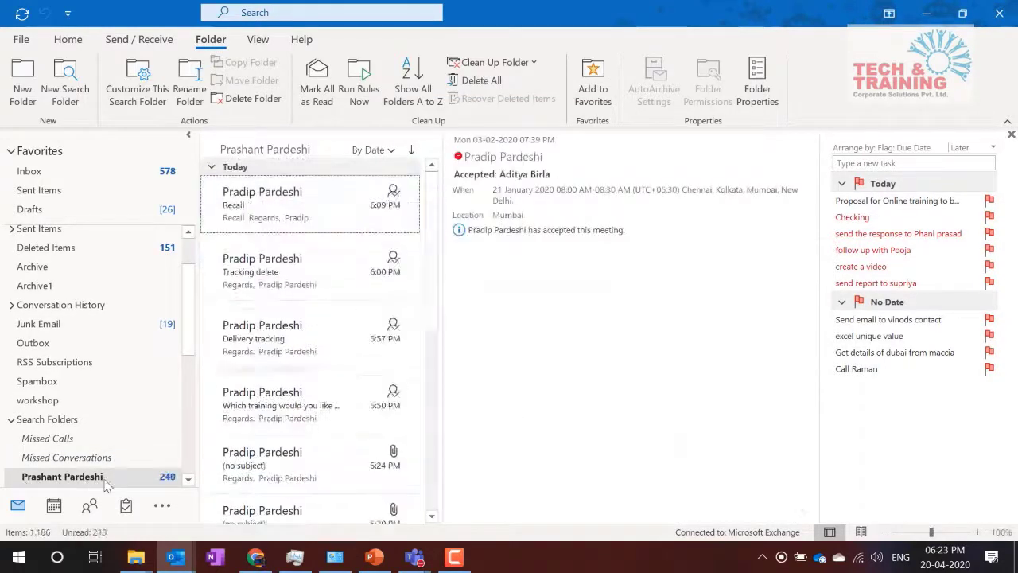
# Step: Look through the new search folder's messages, and check its customization settings and included mail folders without changing them
pyautogui.scroll(-3, 335, 366)
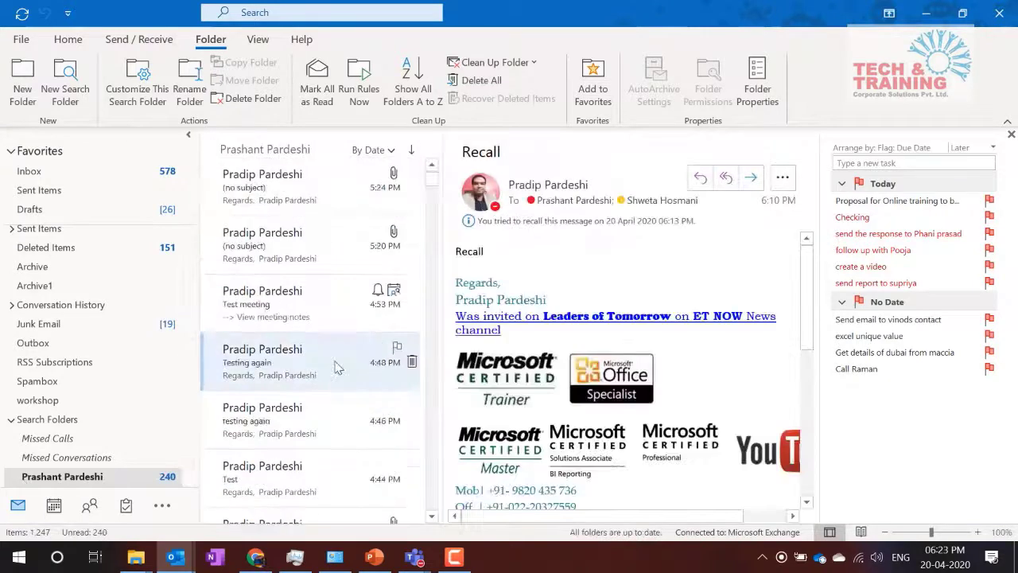
pyautogui.scroll(-10, 334, 367)
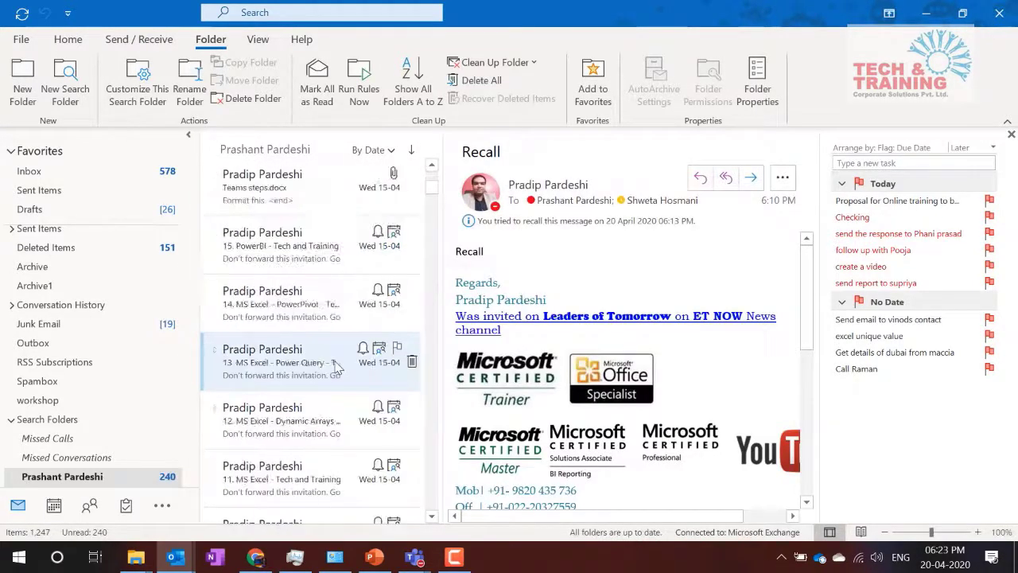
pyautogui.scroll(13, 335, 366)
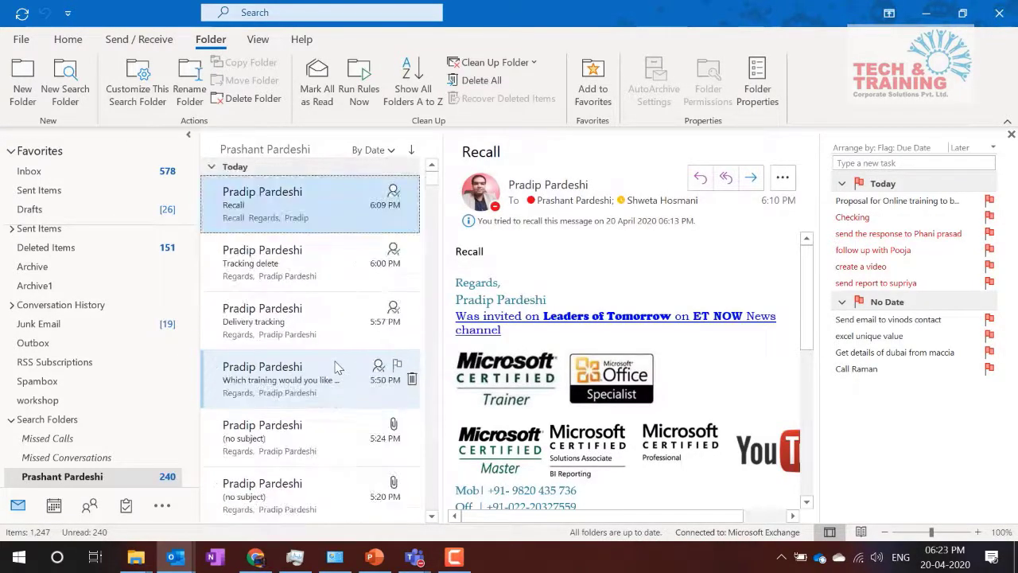
pyautogui.click(95, 480)
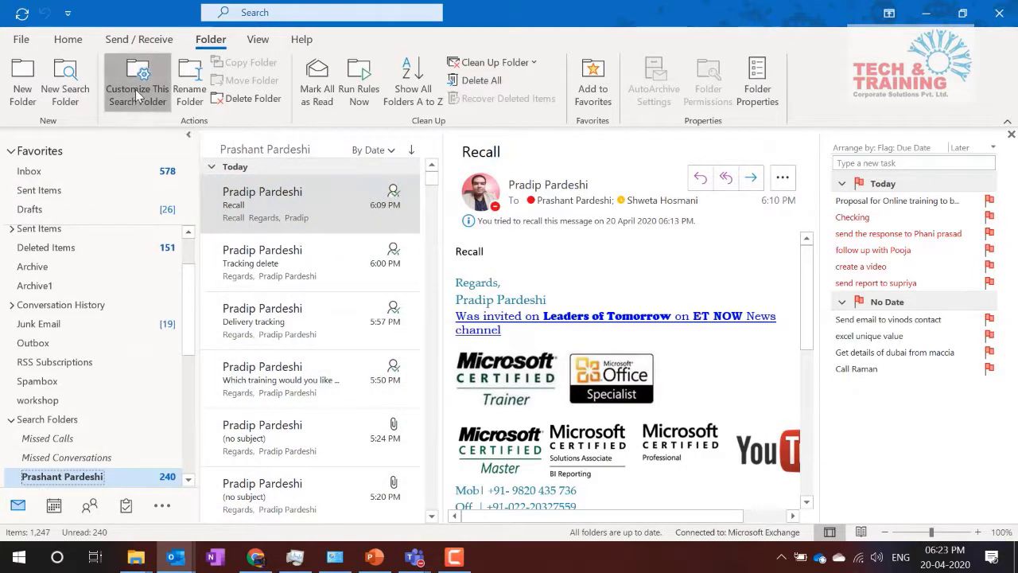
pyautogui.click(138, 94)
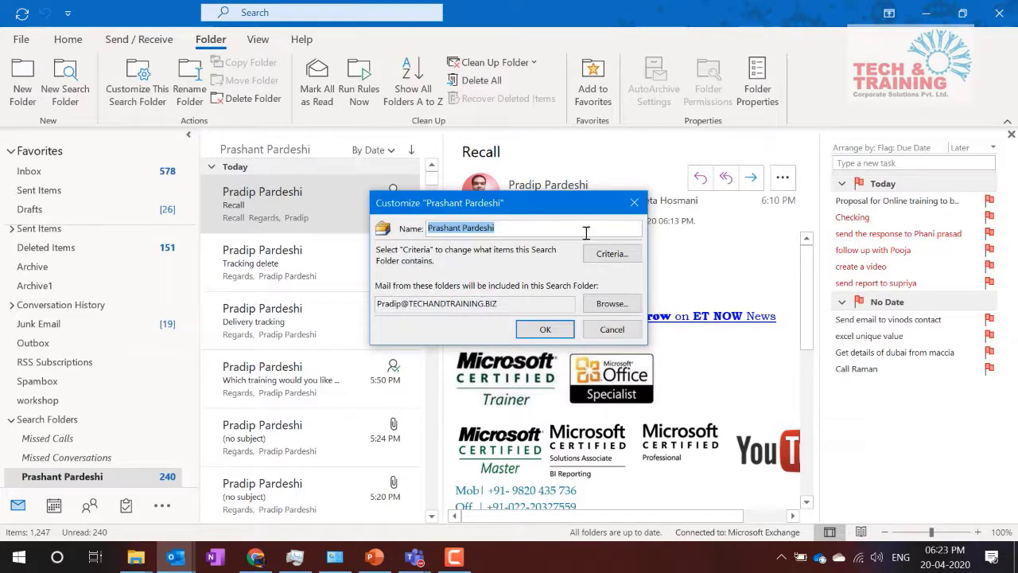
pyautogui.click(606, 305)
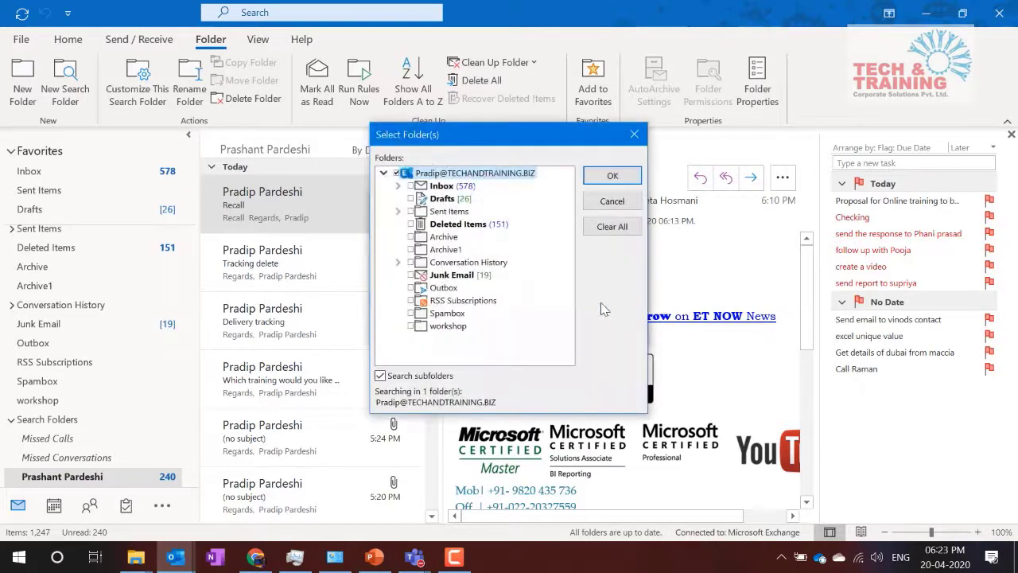
pyautogui.press('Return')
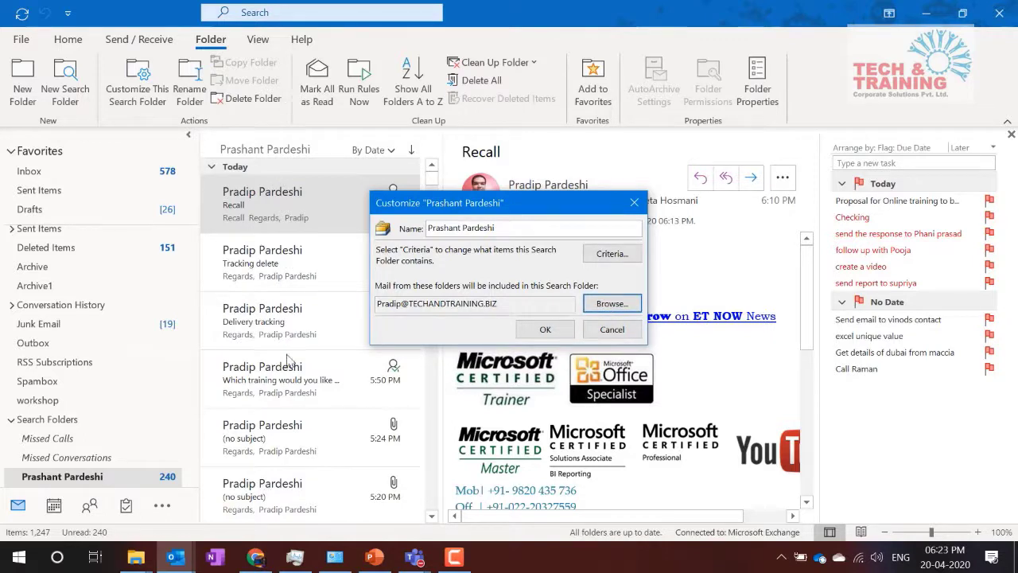
pyautogui.click(612, 329)
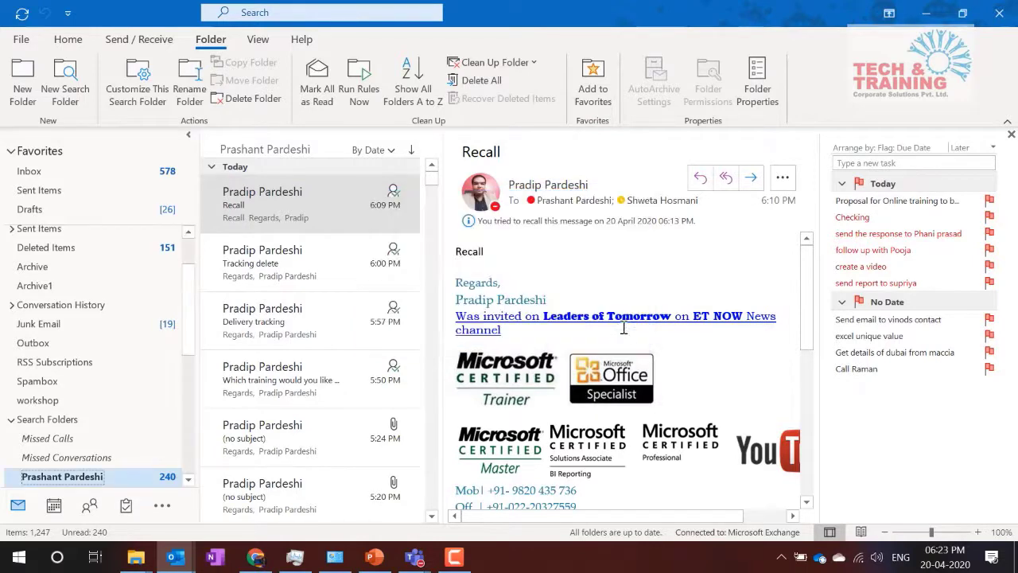
# Step: Start a custom search folder and name it "Unread from boss"
pyautogui.click(68, 87)
pyautogui.press('End')
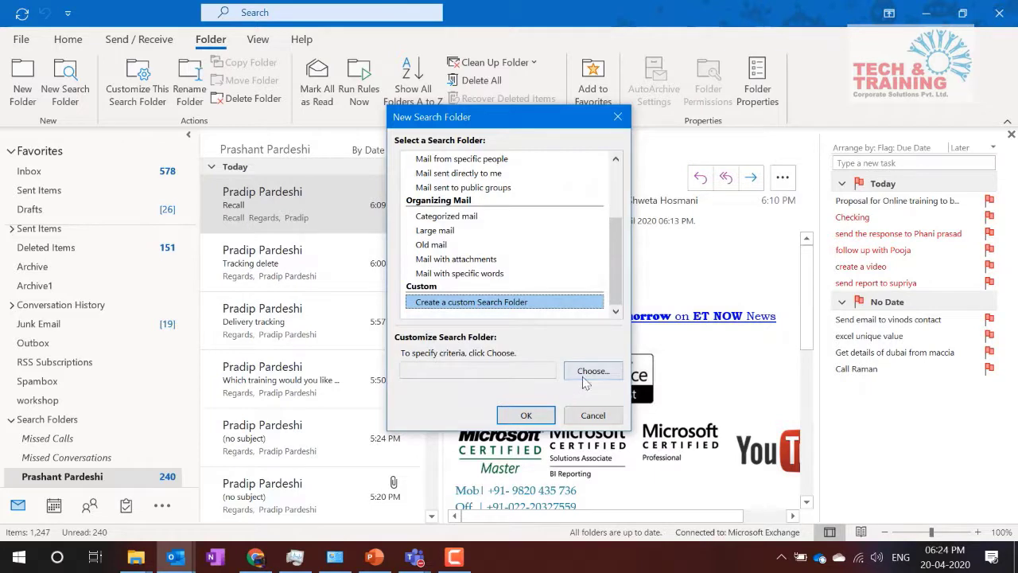
pyautogui.click(541, 416)
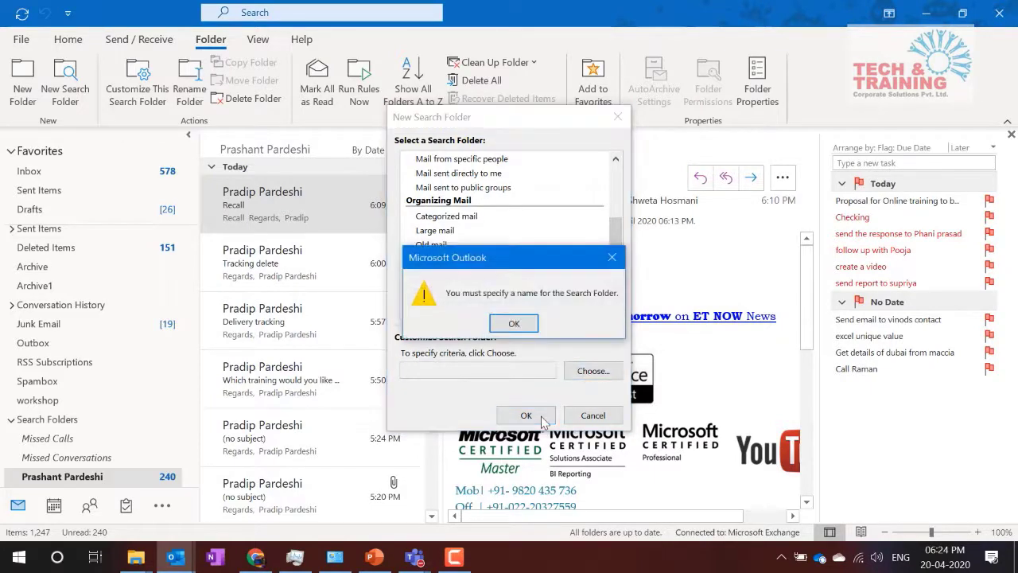
pyautogui.click(528, 326)
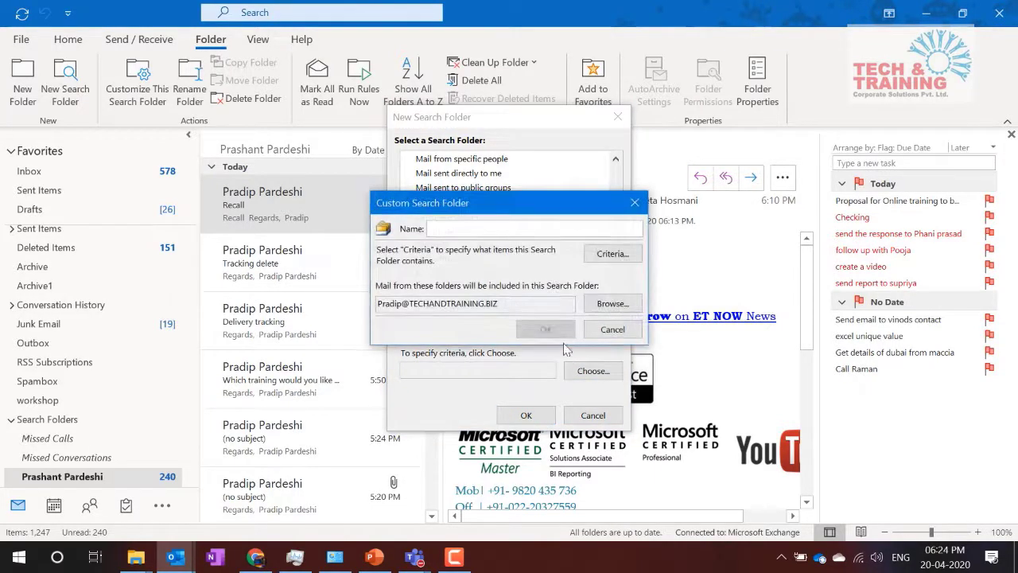
pyautogui.click(496, 231)
pyautogui.write('Unre')
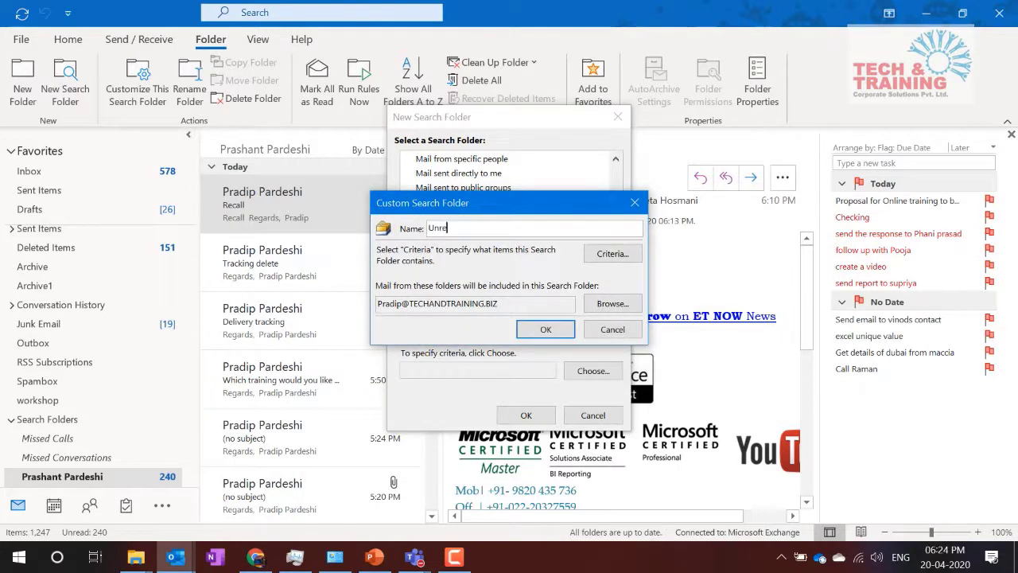
pyautogui.write('ad from bozz')
pyautogui.press('BackSpace')
pyautogui.write('ss')
pyautogui.moveTo(493, 203); pyautogui.dragTo(863, 169)
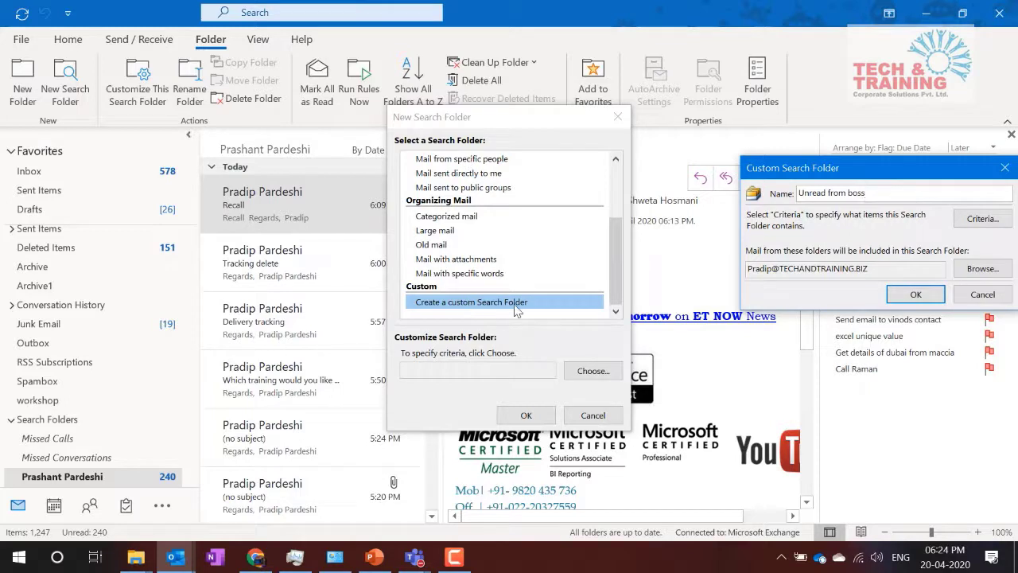
pyautogui.moveTo(825, 165); pyautogui.dragTo(475, 142)
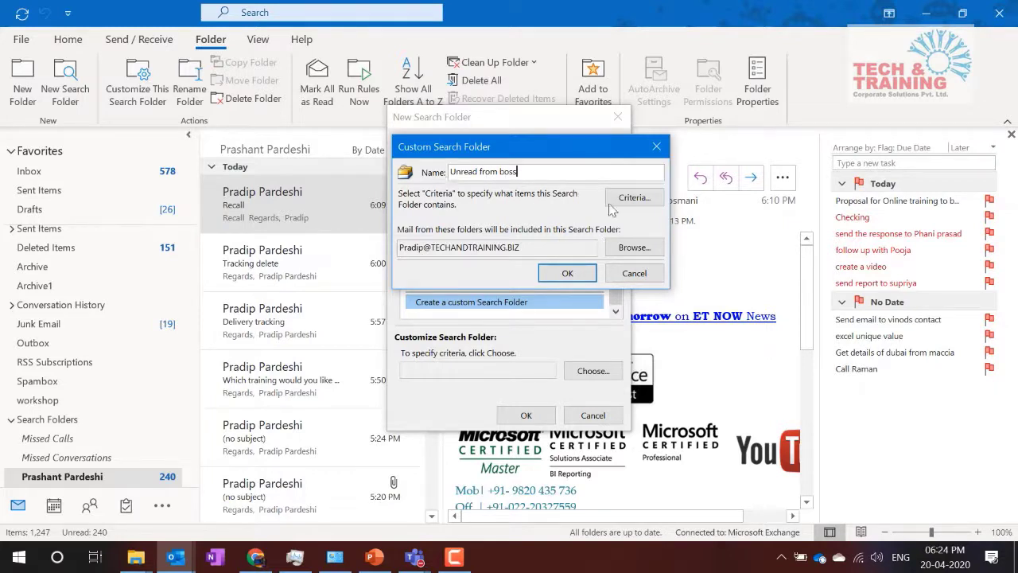
# Step: Set the custom search folder's criteria to only unread items from the same colleague, selected from the address list
pyautogui.click(632, 197)
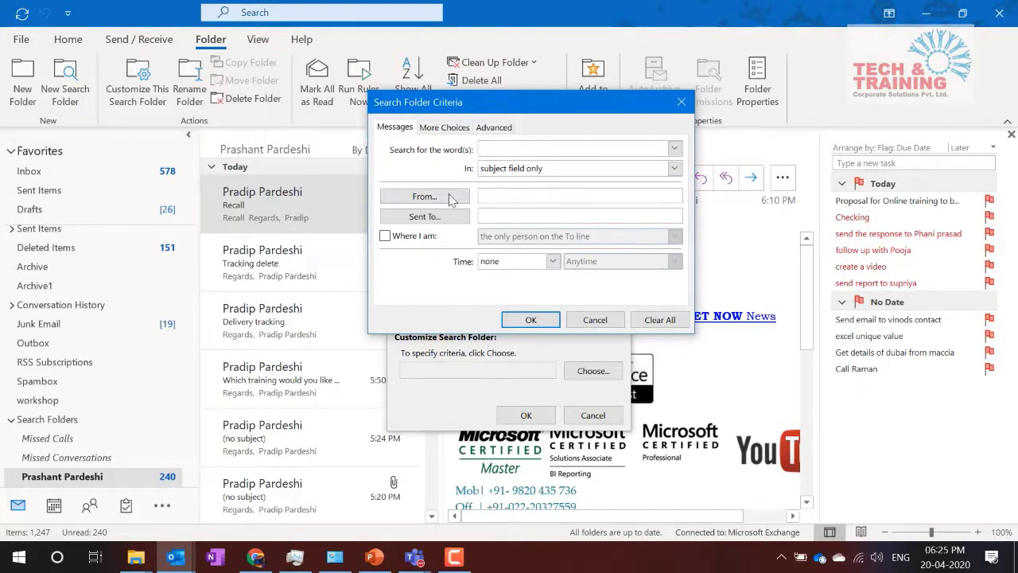
pyautogui.click(424, 197)
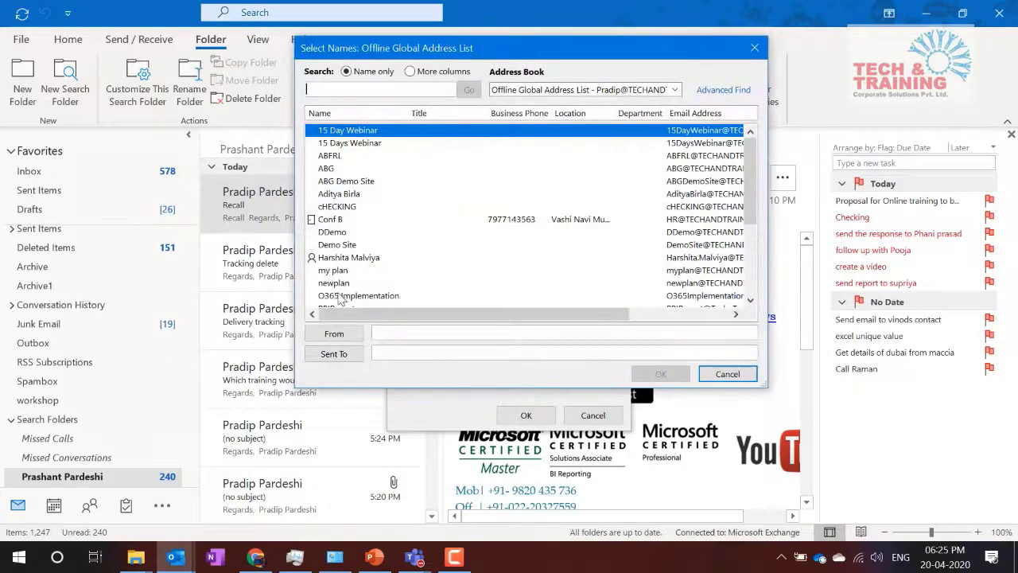
pyautogui.scroll(-4, 370, 262)
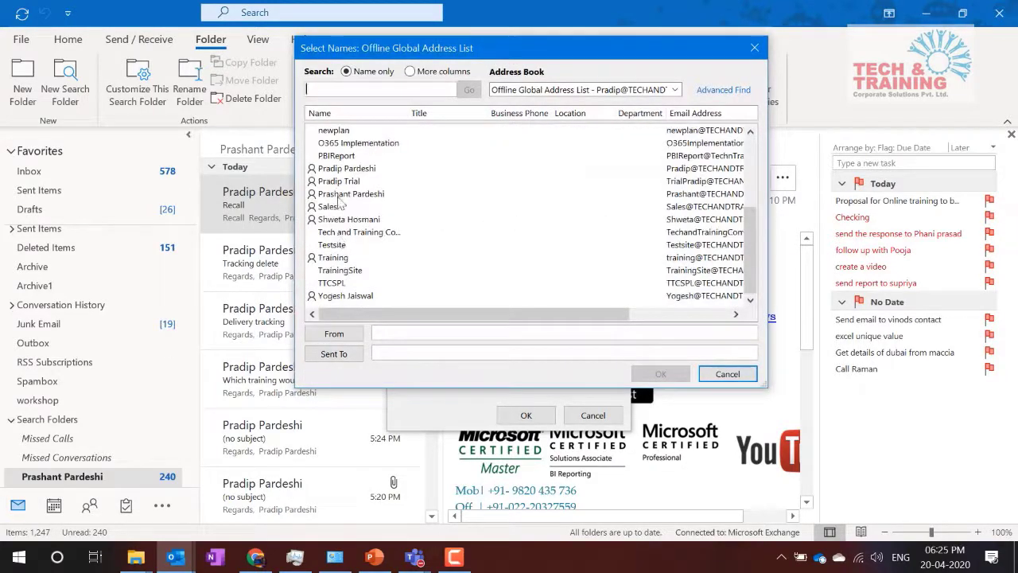
pyautogui.doubleClick(342, 194)
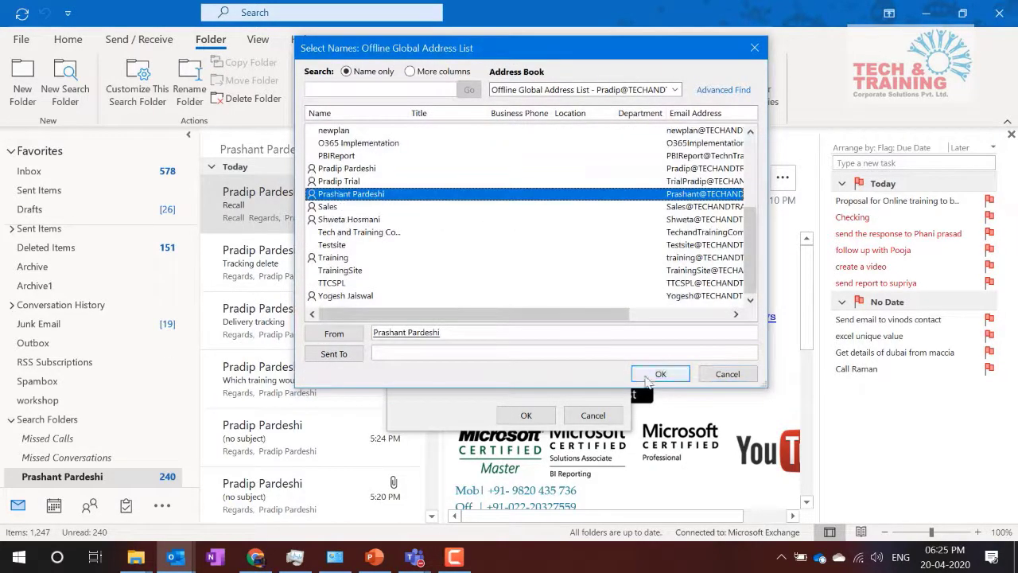
pyautogui.click(656, 373)
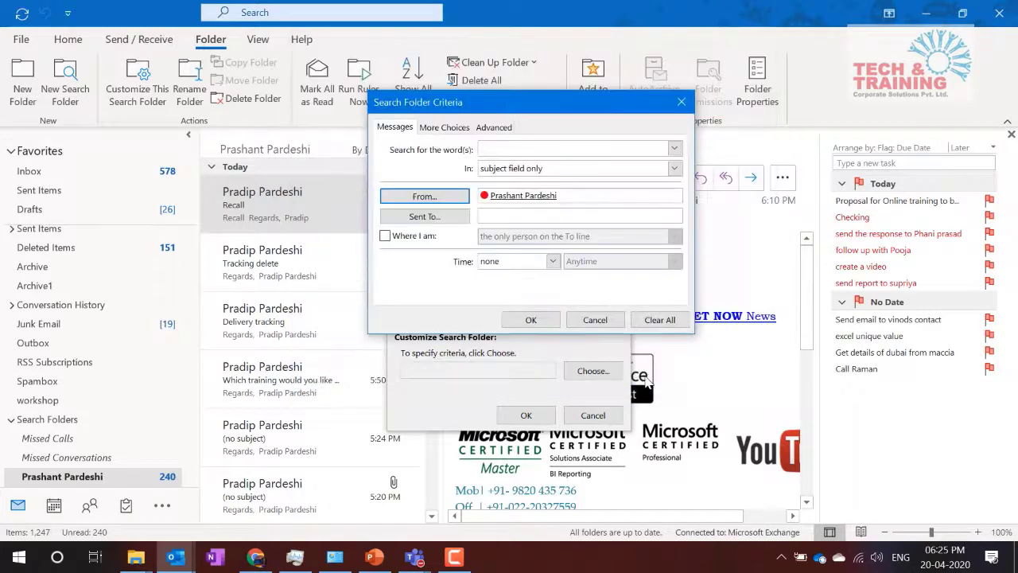
pyautogui.click(461, 131)
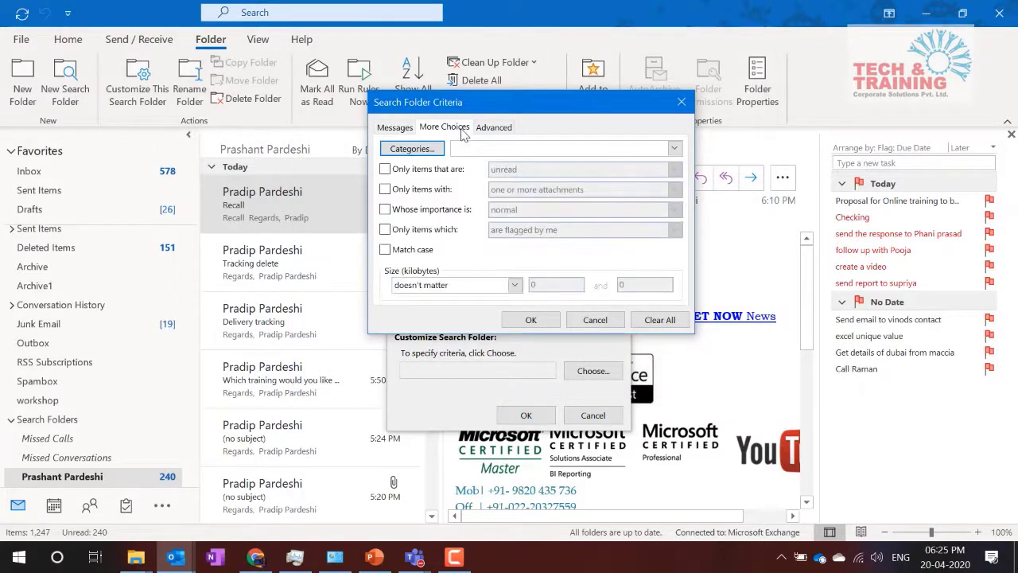
pyautogui.click(385, 169)
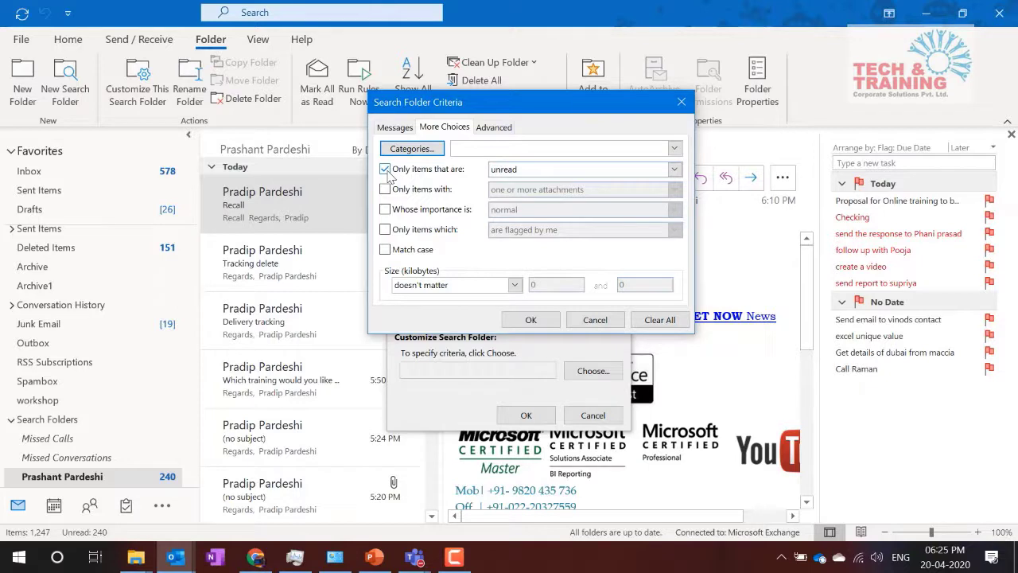
pyautogui.click(544, 320)
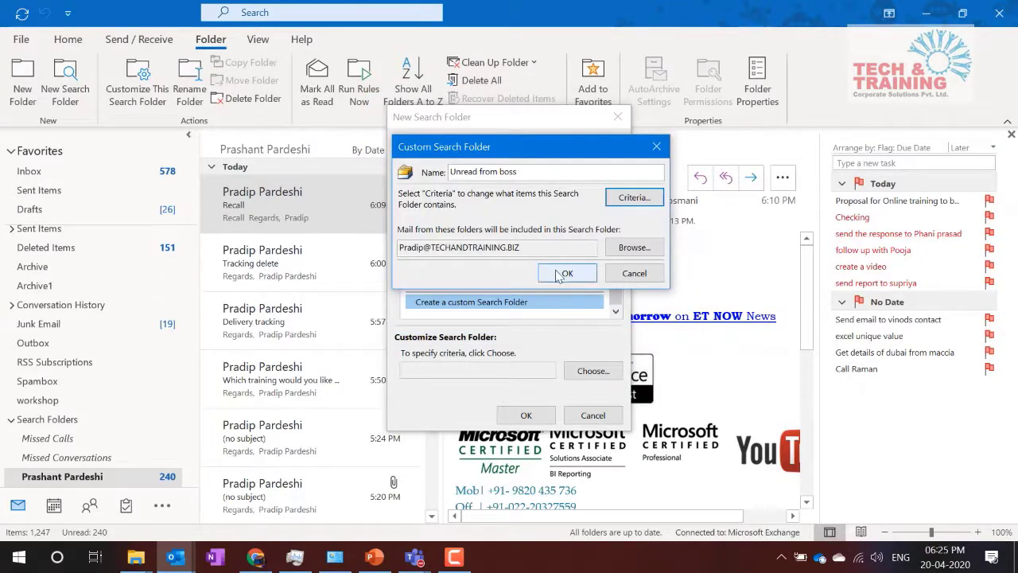
# Step: Add the Inbox to the mail folders included in the "Unread from boss" search folder
pyautogui.click(628, 247)
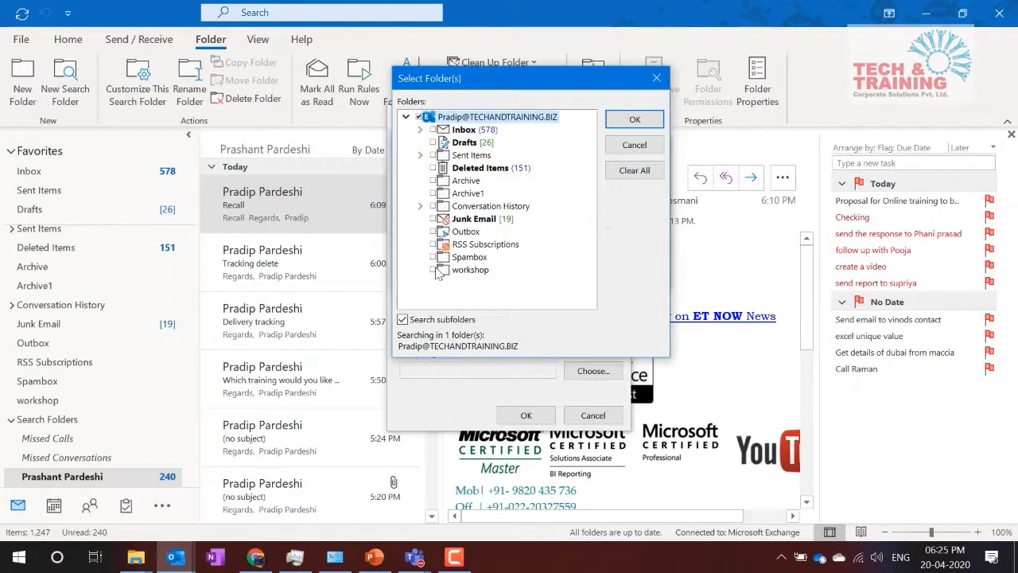
pyautogui.click(463, 131)
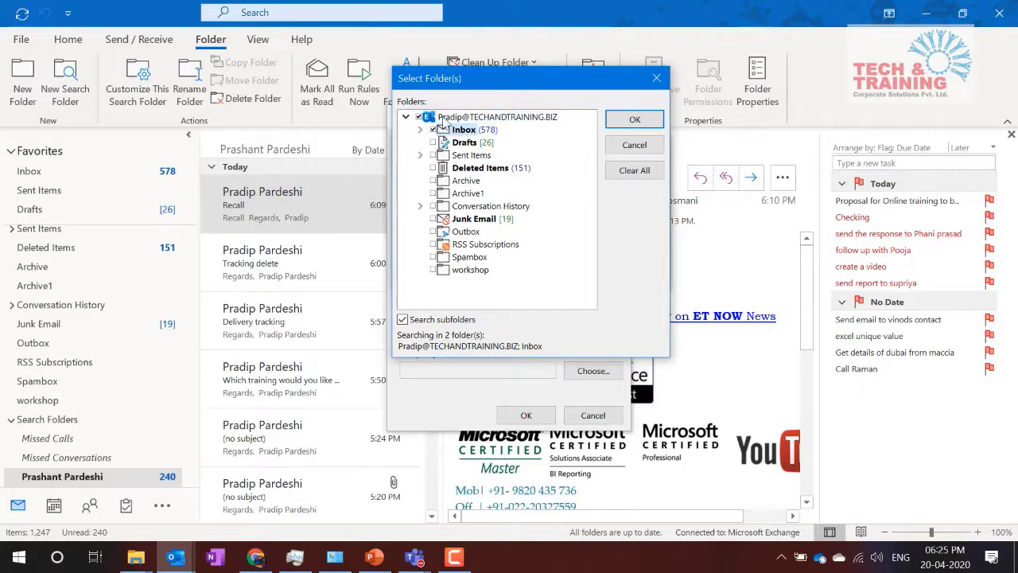
pyautogui.click(628, 121)
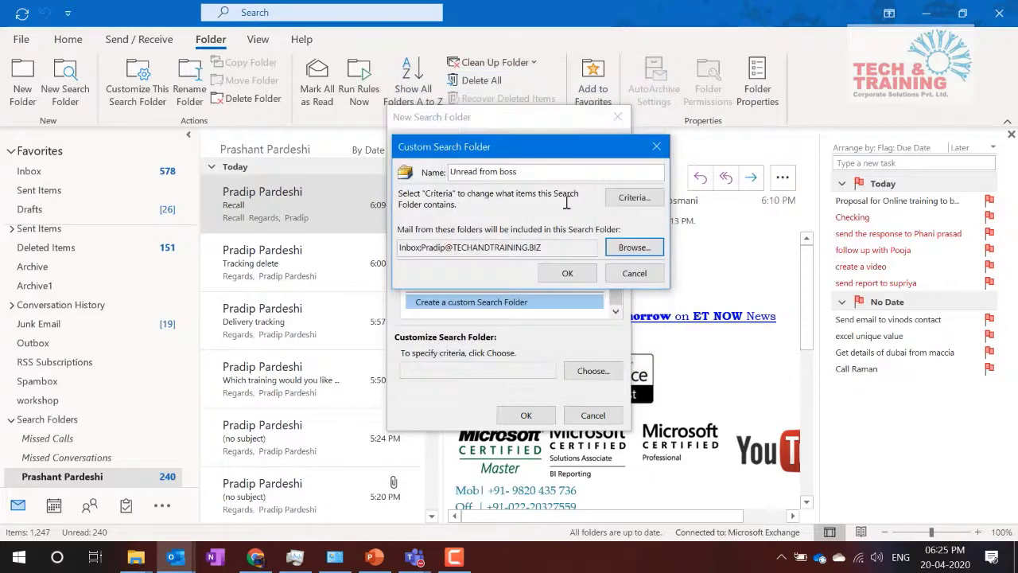
# Step: Finish creating the "Unread from boss" search folder and look through the messages it collects
pyautogui.click(564, 274)
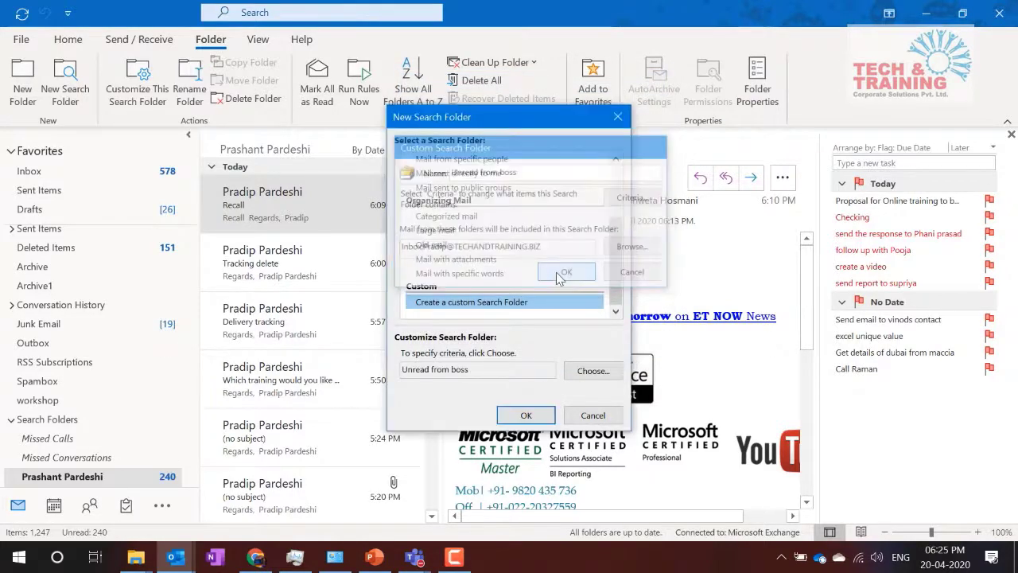
pyautogui.click(525, 414)
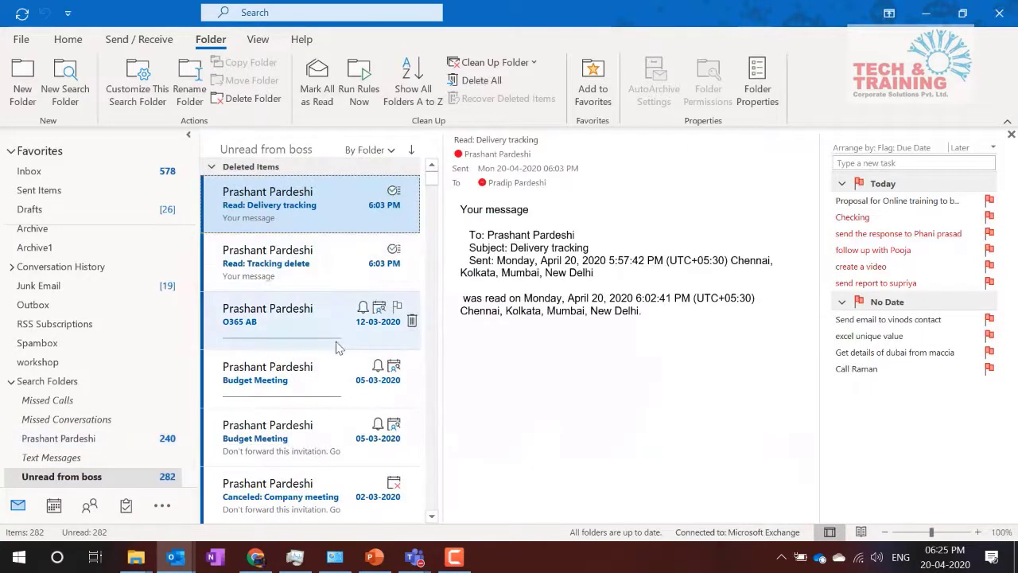
pyautogui.scroll(-3, 336, 347)
pyautogui.scroll(3, 335, 347)
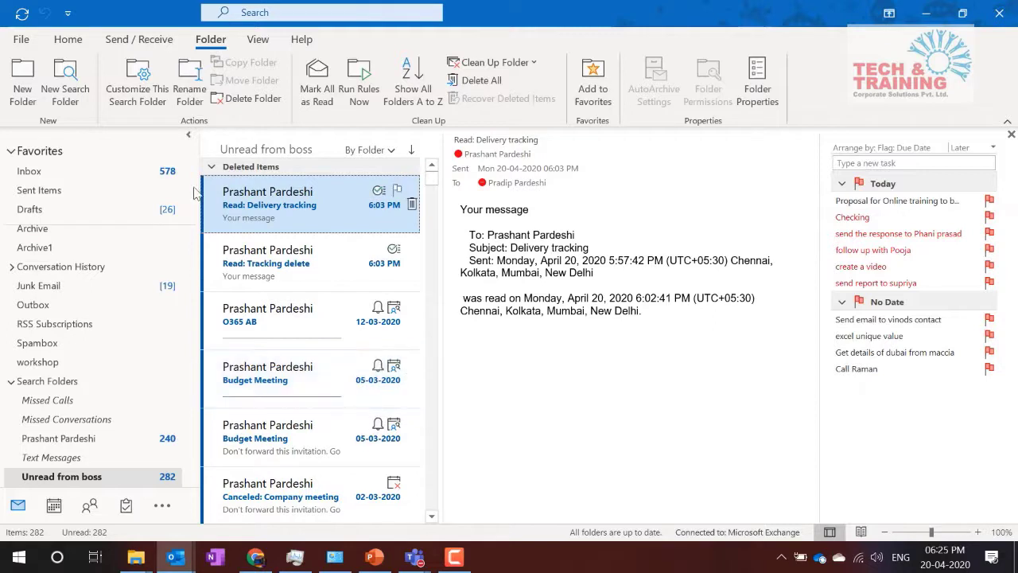
# Step: Start another new search folder and choose the option to create a custom search folder
pyautogui.click(68, 93)
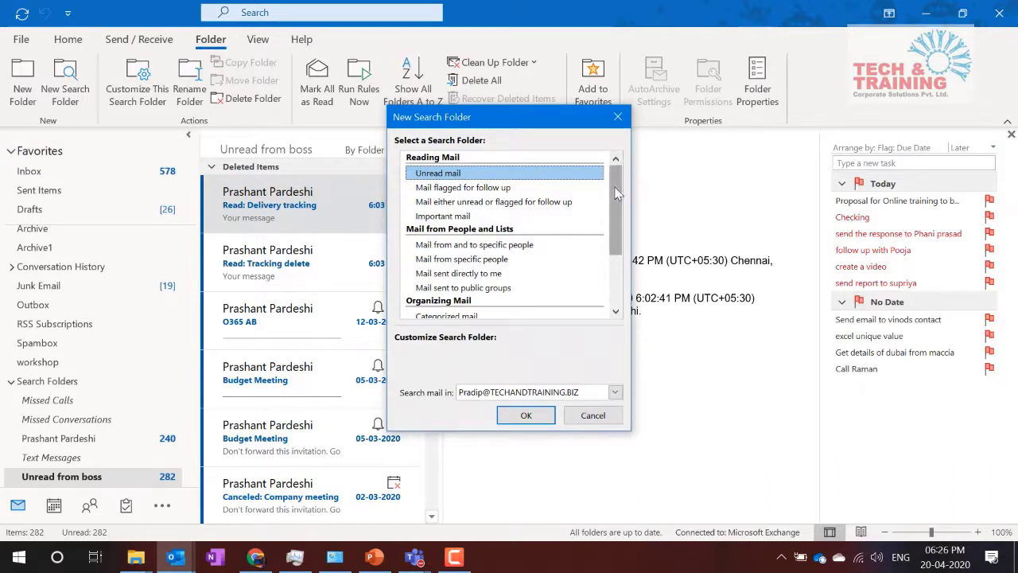
pyautogui.moveTo(617, 225); pyautogui.dragTo(618, 275)
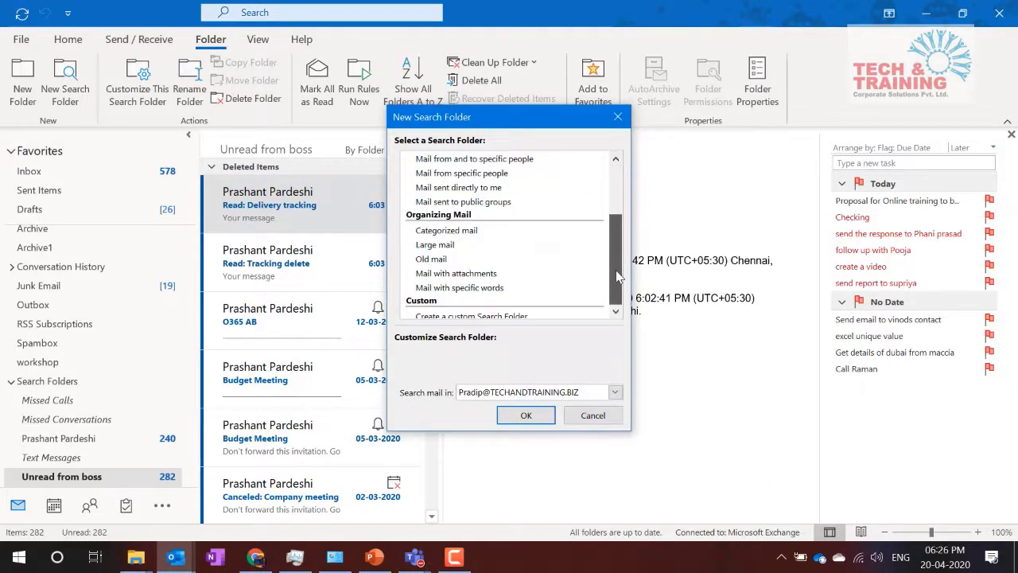
pyautogui.click(501, 317)
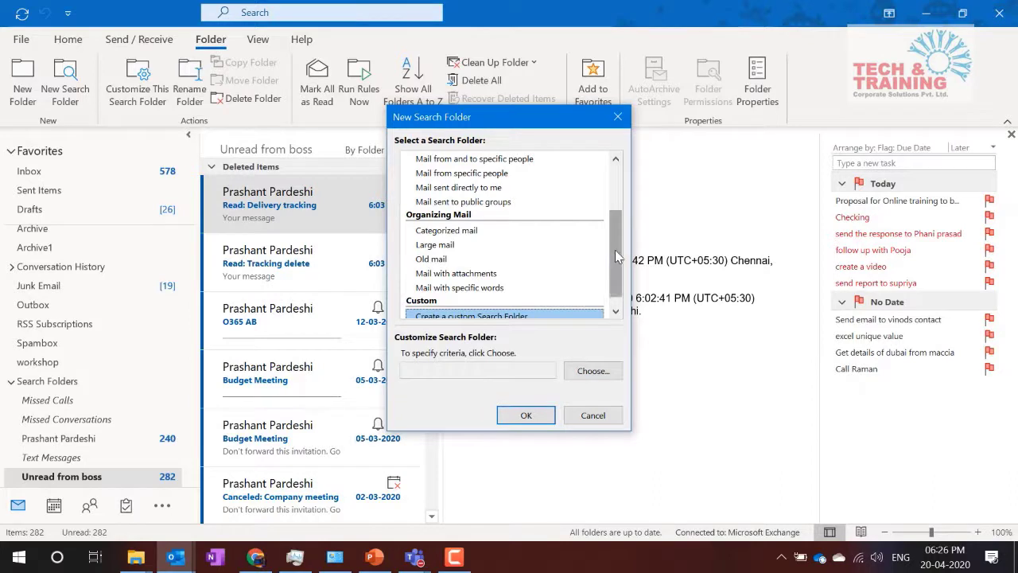
pyautogui.scroll(-1, 615, 249)
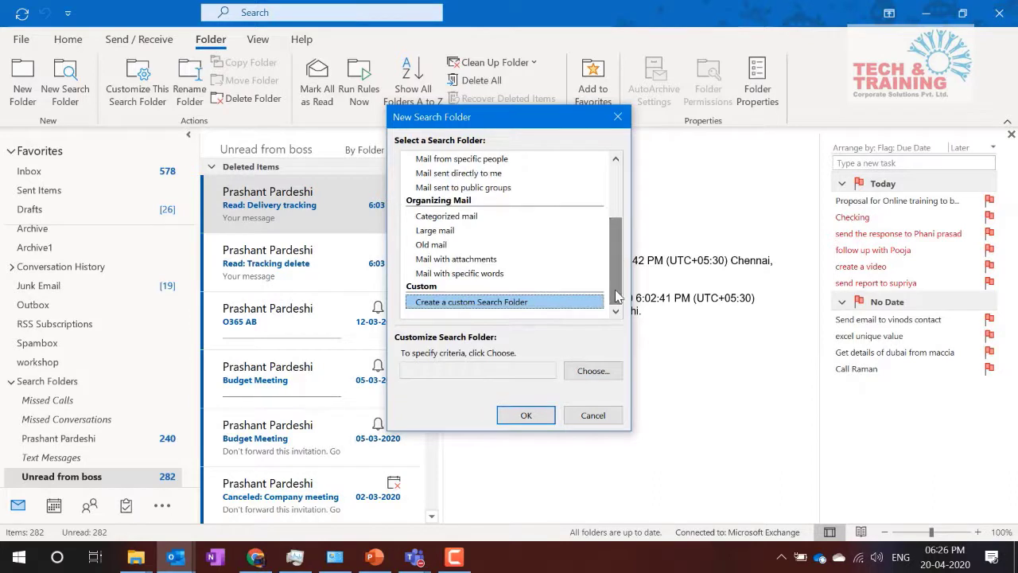
# Step: Examine the message and additional criteria available for a custom search folder, without creating one
pyautogui.doubleClick(525, 303)
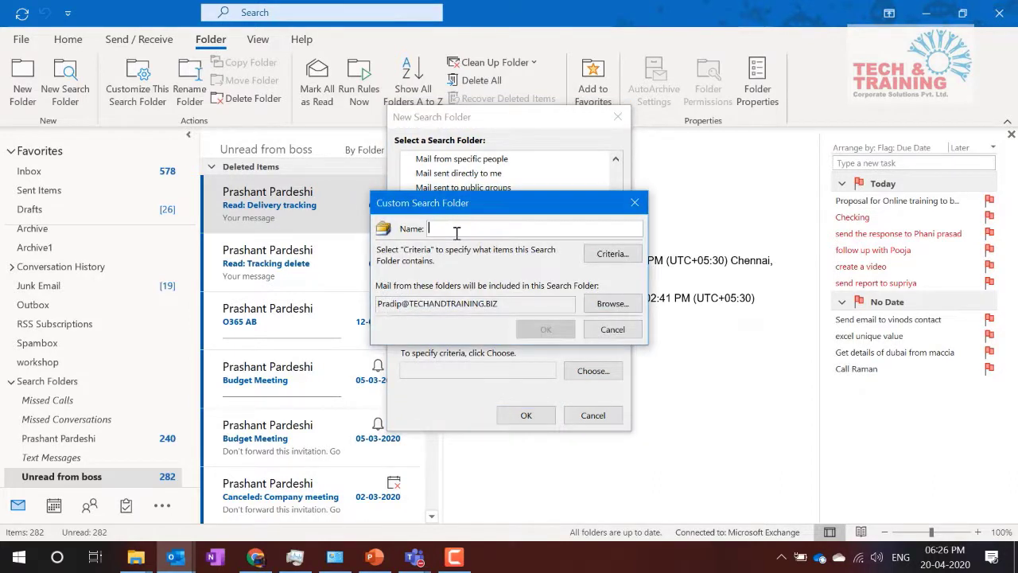
pyautogui.click(612, 253)
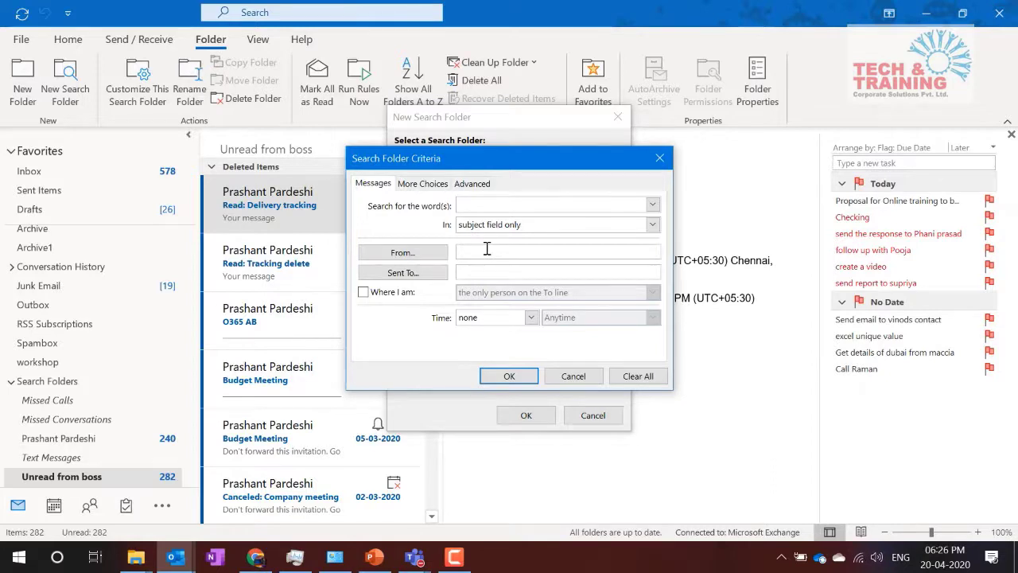
pyautogui.click(422, 184)
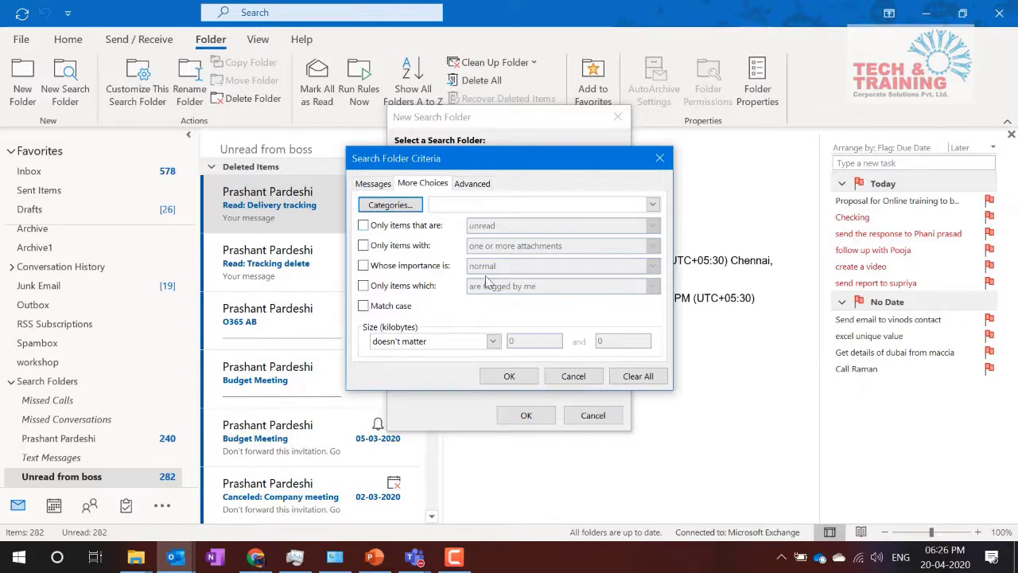
pyautogui.click(574, 377)
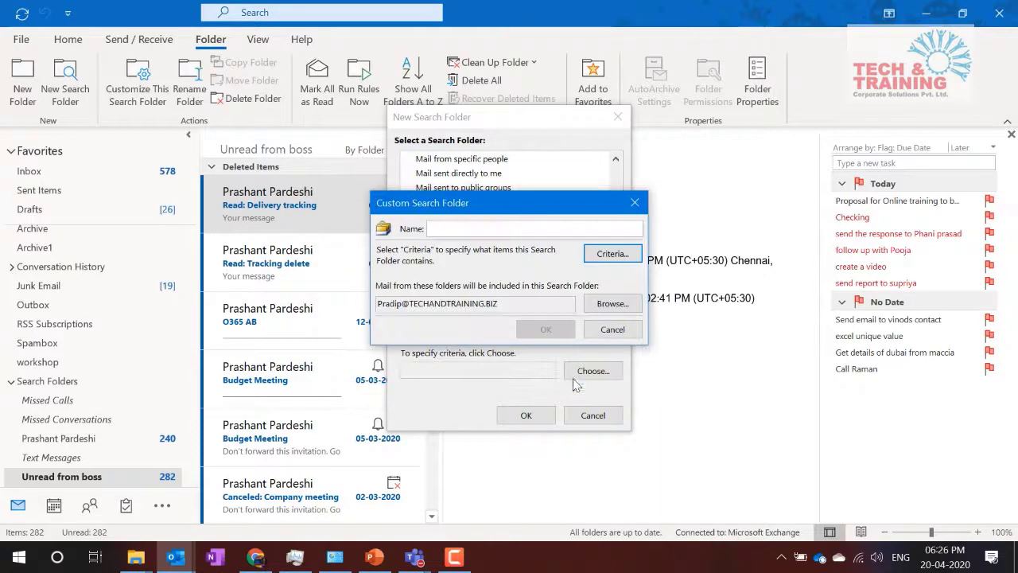
pyautogui.click(610, 330)
pyautogui.click(592, 415)
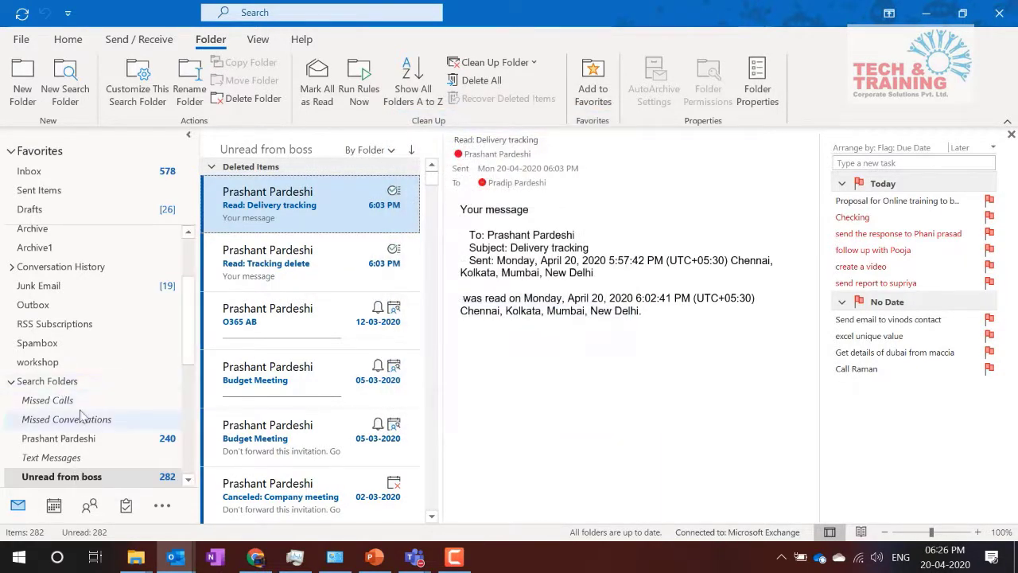
# Step: Permanently delete the "Unread from boss" search folder
pyautogui.scroll(-1, 80, 413)
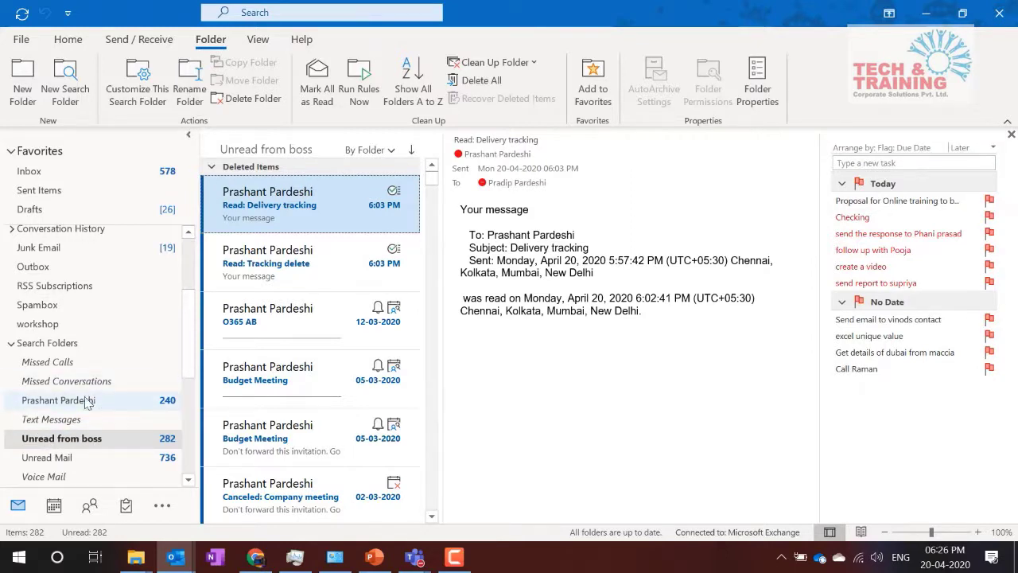
pyautogui.rightClick(90, 438)
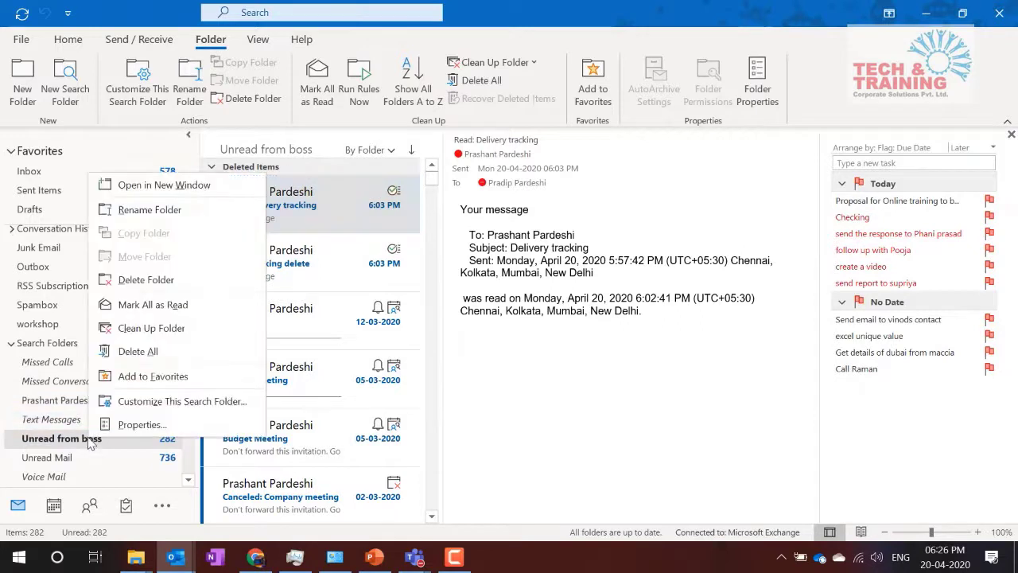
pyautogui.click(147, 282)
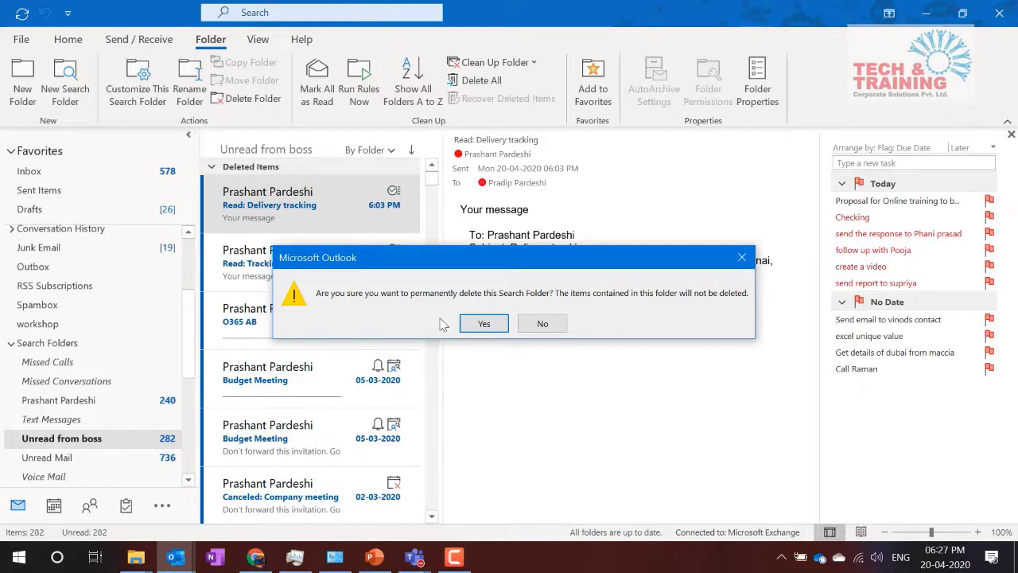
pyautogui.click(477, 324)
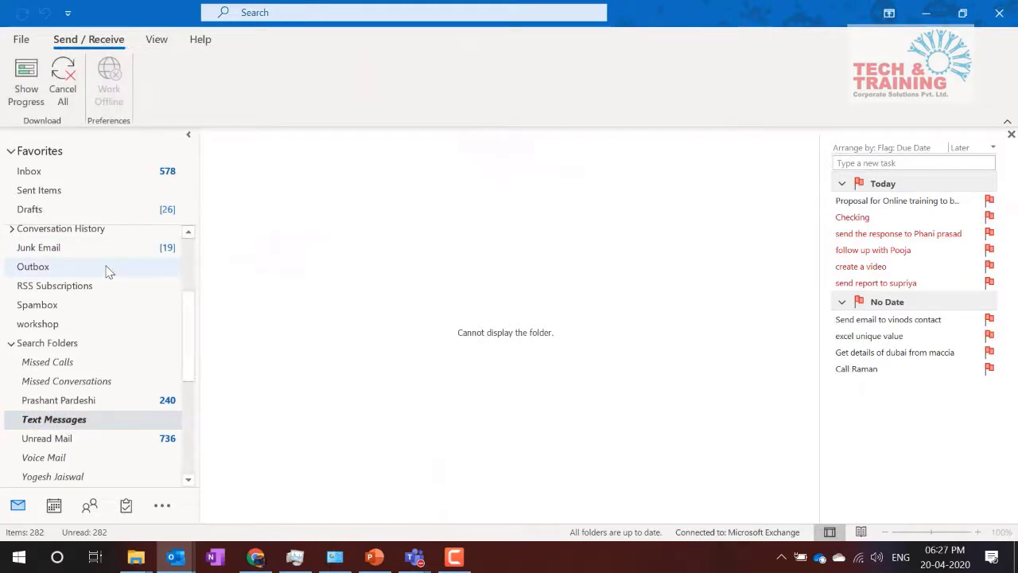
# Step: Open the mailbox's Inbox folder
pyautogui.scroll(2, 109, 272)
pyautogui.scroll(1, 109, 272)
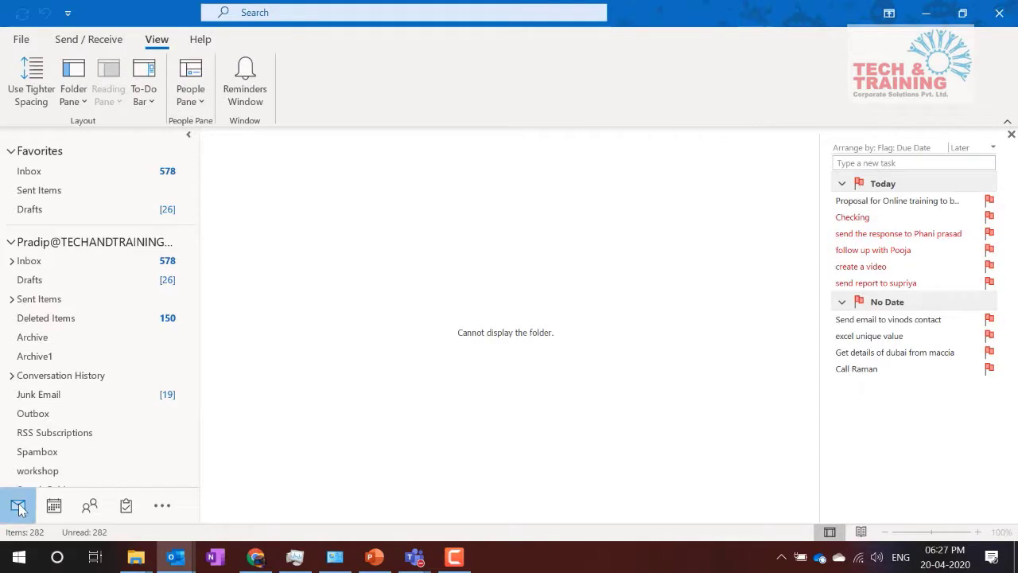
pyautogui.click(35, 262)
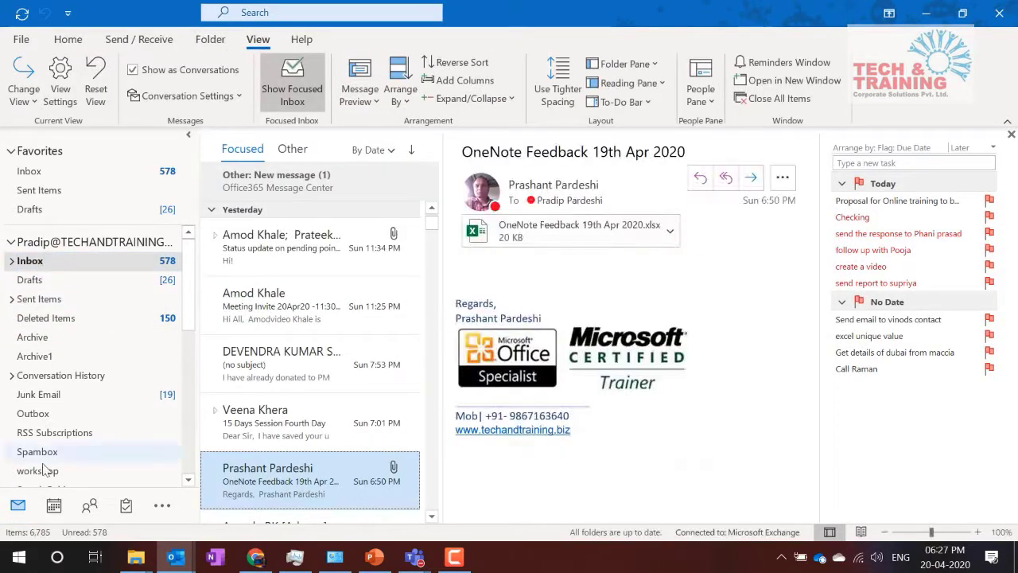
# Step: Look at the April 2020 calendar and return to the mail view
pyautogui.moveTo(58, 510)
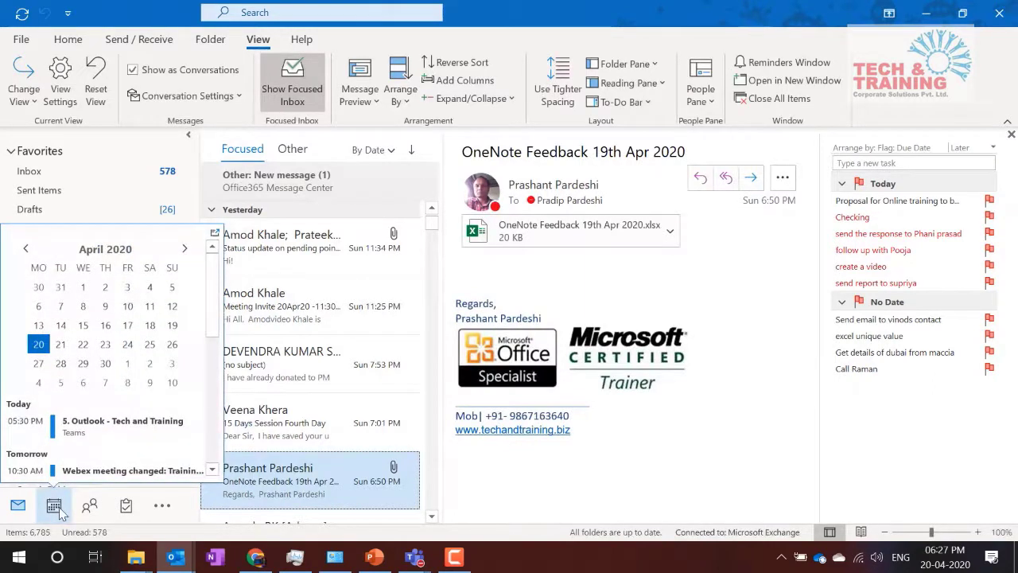
pyautogui.click(56, 507)
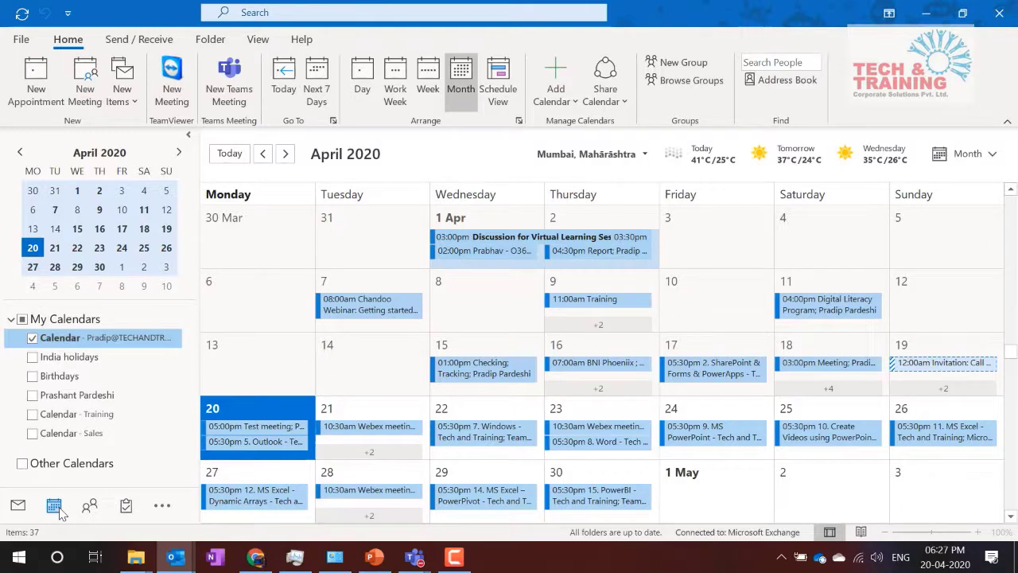
pyautogui.hotkey('ctrl', '1')
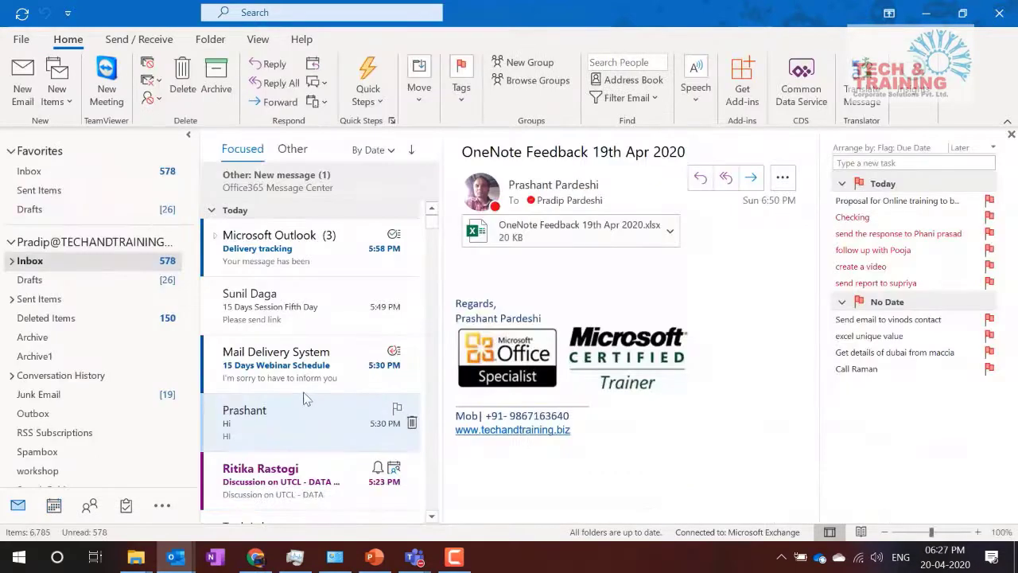
# Step: Create a meeting reply to all recipients of the "Tracking delete" message in Sent Items
pyautogui.click(41, 299)
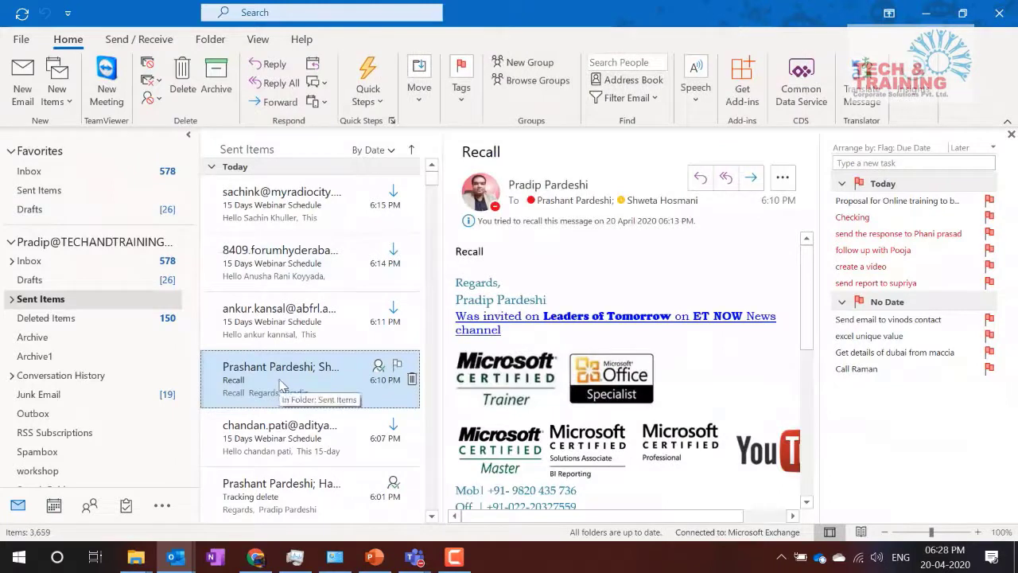
pyautogui.click(288, 485)
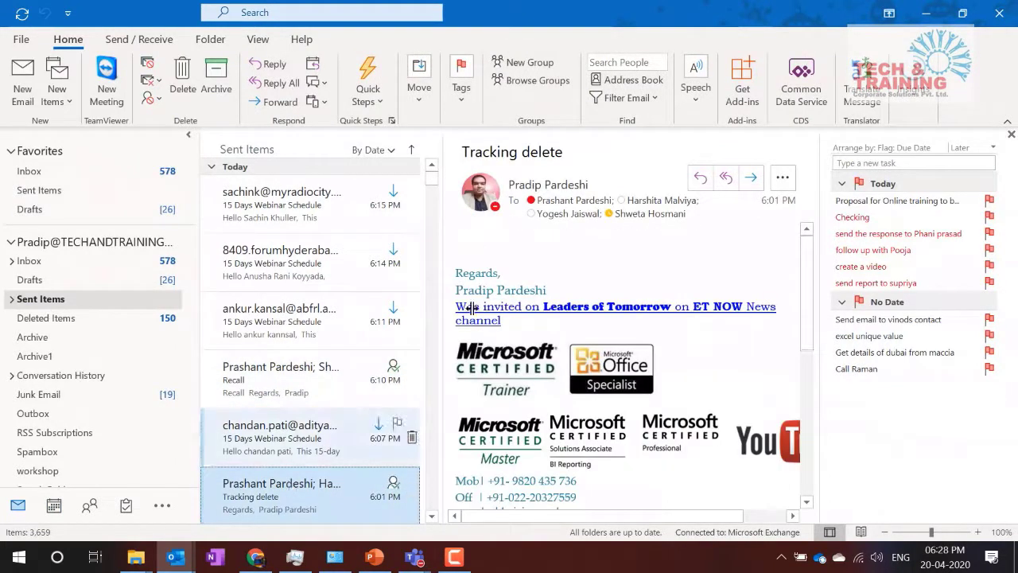
pyautogui.moveTo(666, 215)
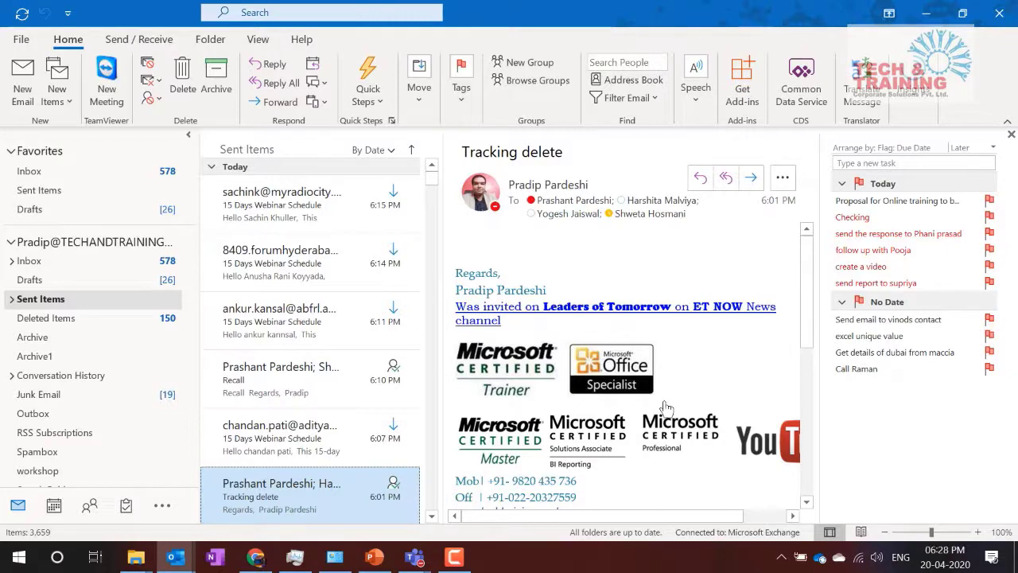
pyautogui.scroll(-5, 666, 407)
pyautogui.scroll(5, 666, 407)
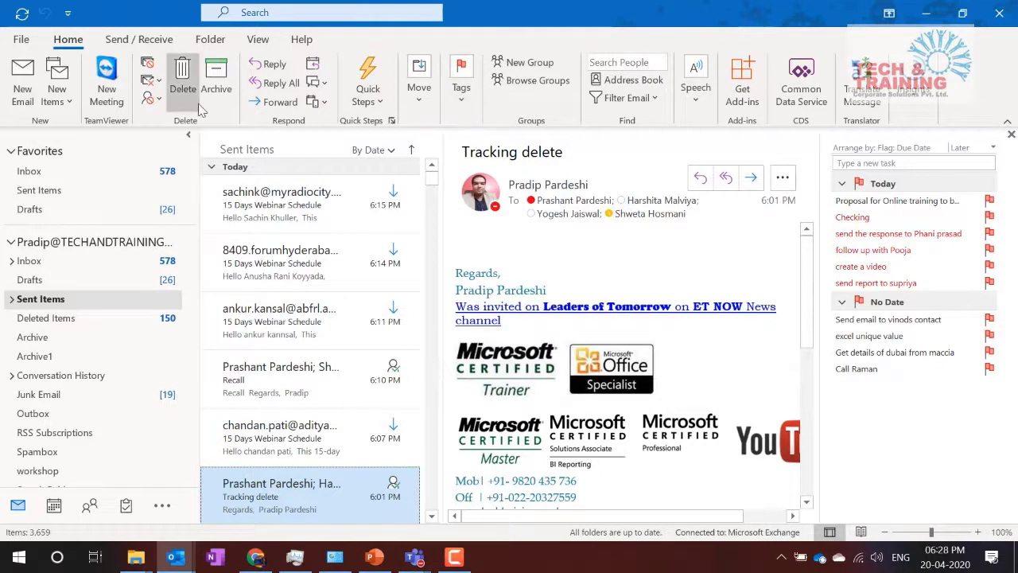
pyautogui.click(56, 96)
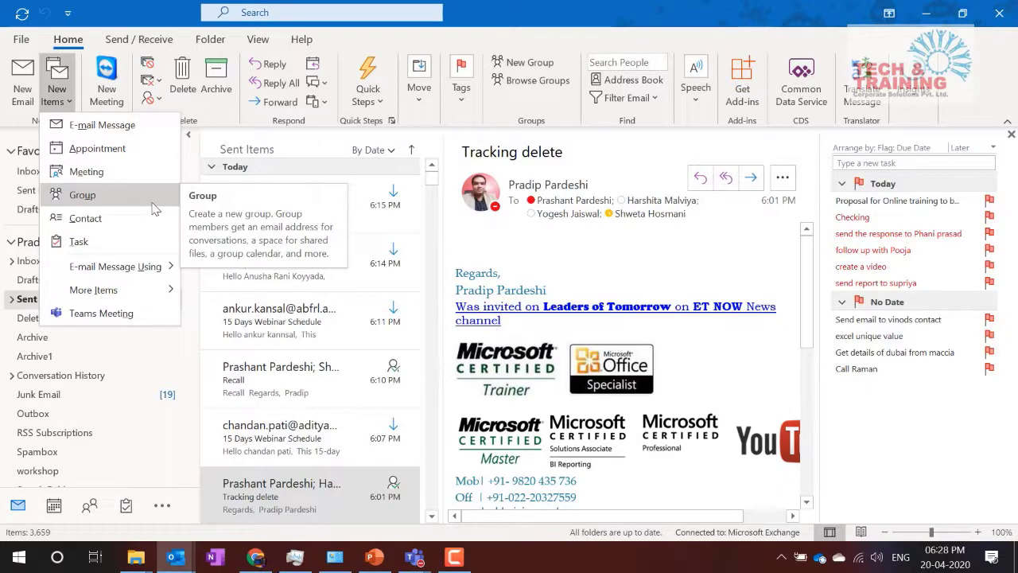
pyautogui.click(306, 495)
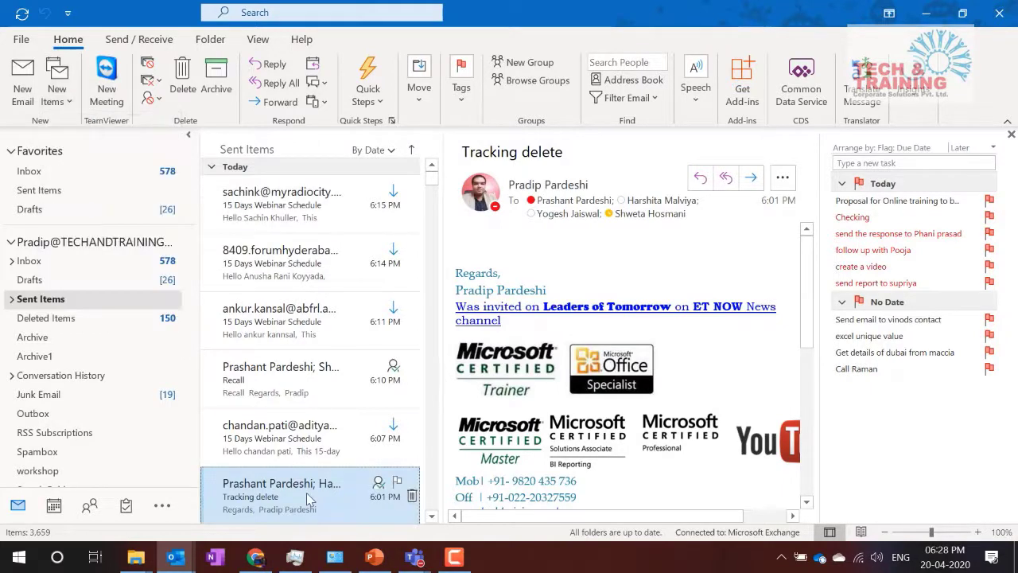
pyautogui.click(314, 67)
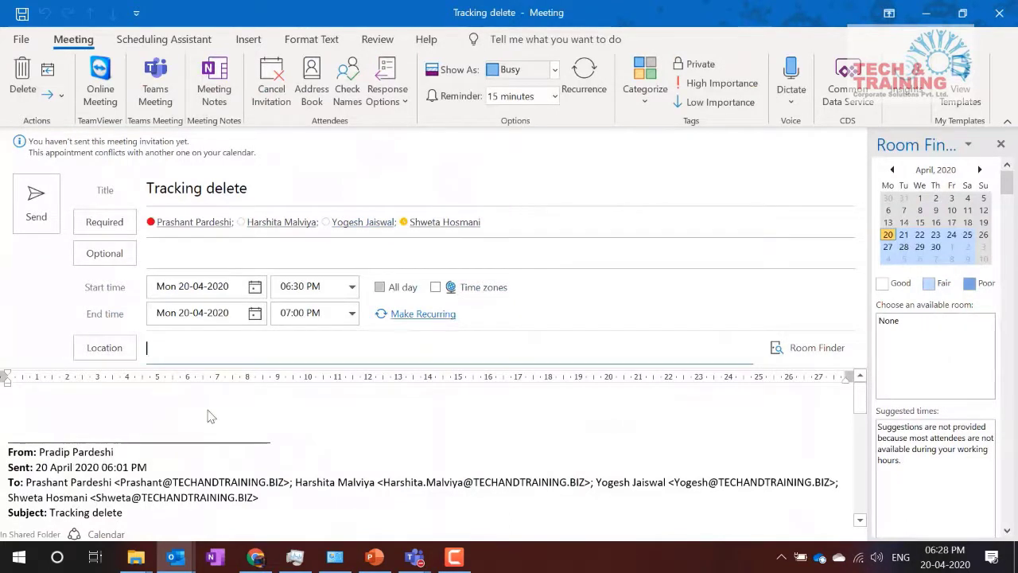
# Step: Fill the meeting body above the original message with sample text using =rand(), and review the complete body
pyautogui.click(117, 400)
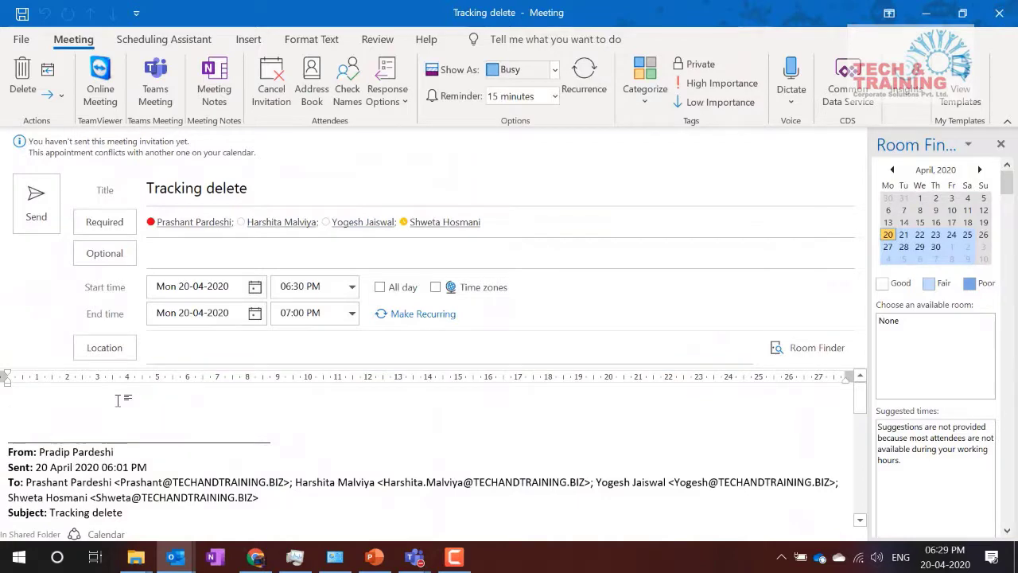
pyautogui.write('=rand()')
pyautogui.press('Return')
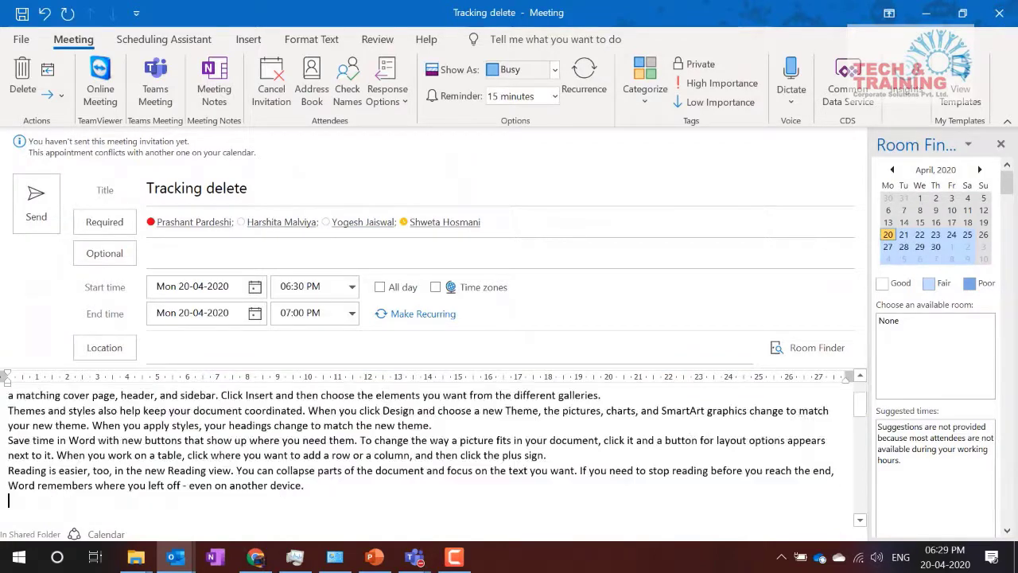
pyautogui.scroll(-5, 193, 477)
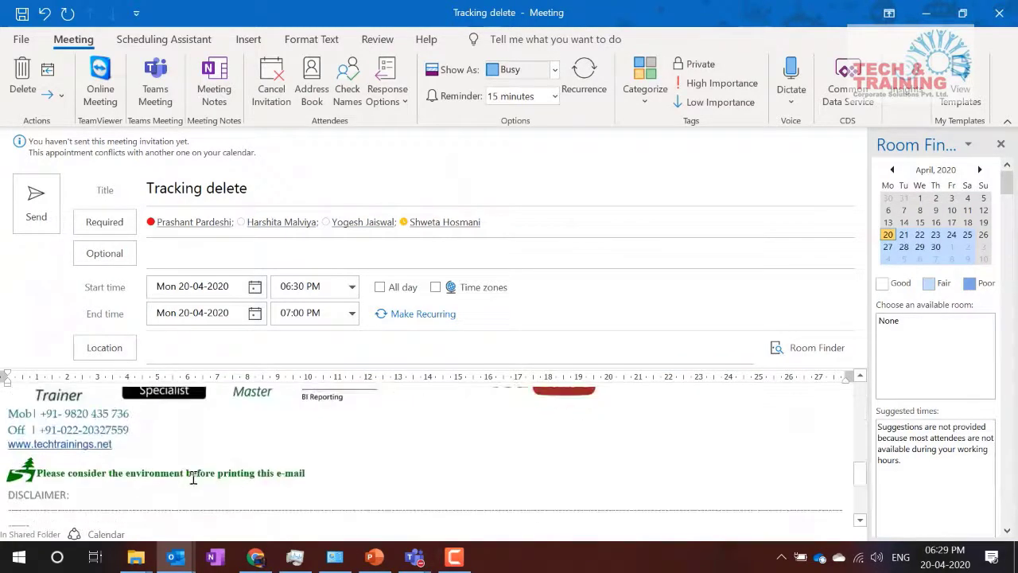
pyautogui.scroll(5, 193, 477)
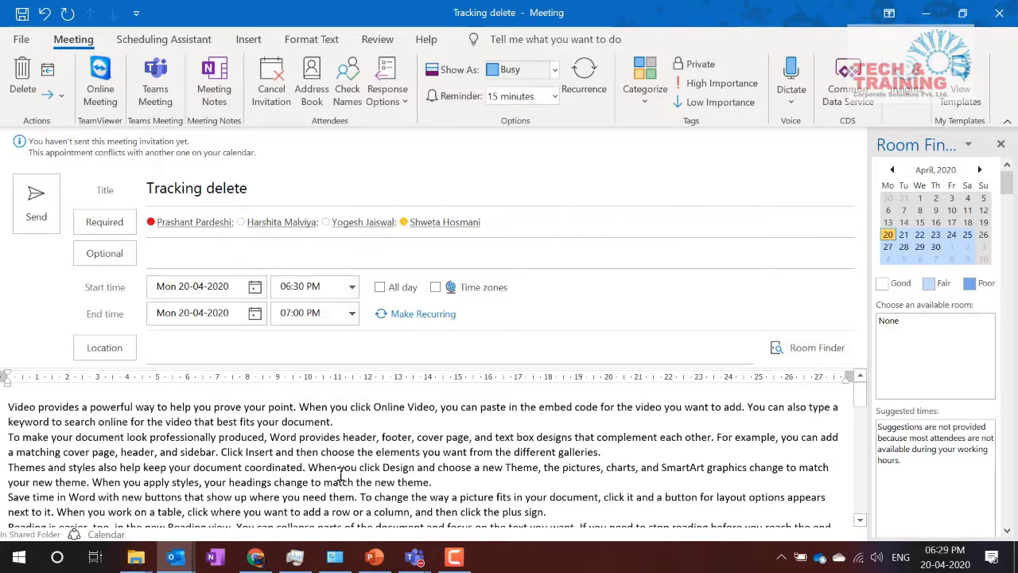
# Step: Check the attendees' availability in the Scheduling Assistant and set the meeting date to Tue 21-04-2020
pyautogui.click(167, 40)
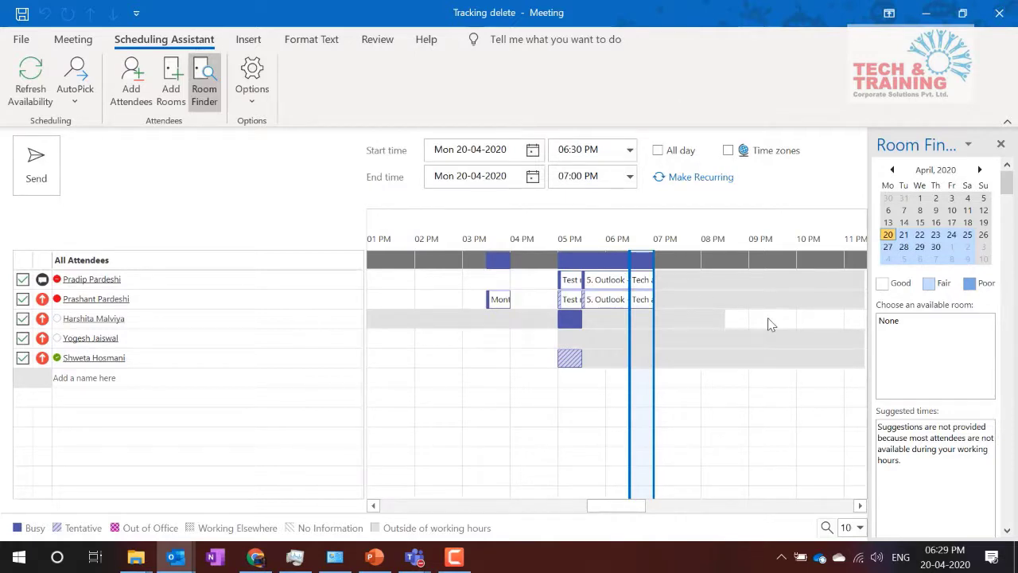
pyautogui.click(531, 150)
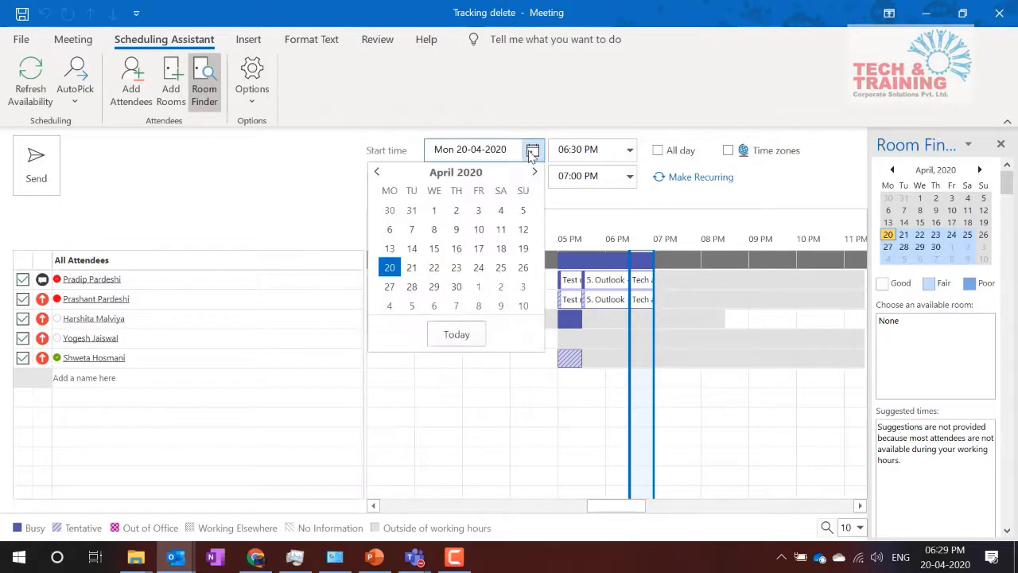
pyautogui.click(411, 267)
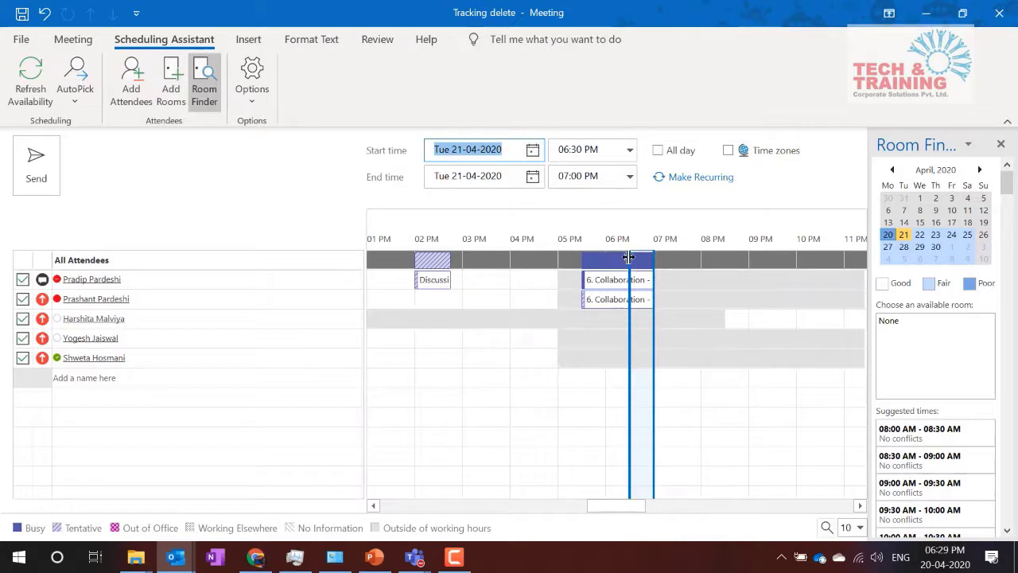
pyautogui.moveTo(220, 298)
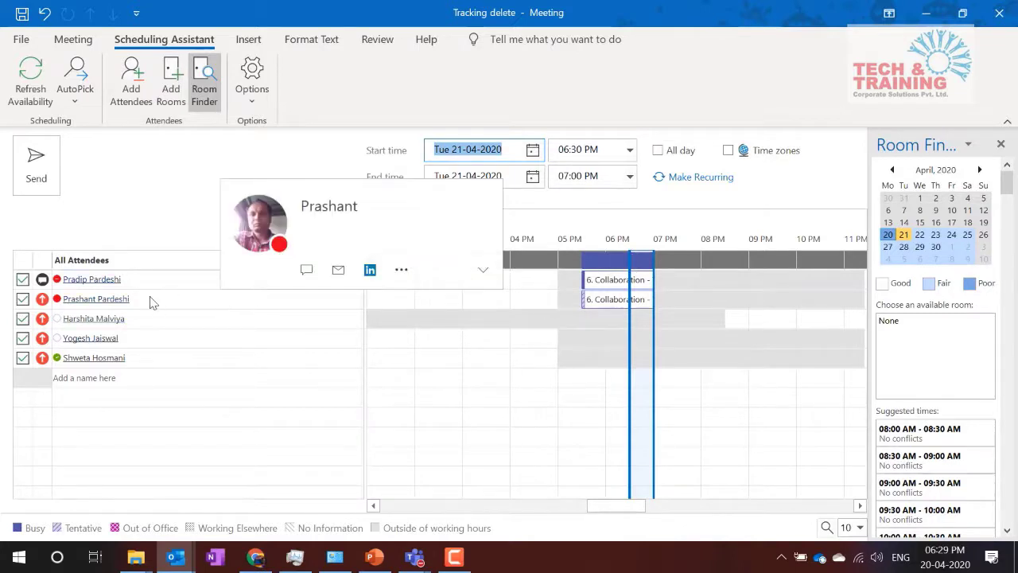
# Step: Stretch the meeting slot to 02:00 PM - 04:30 PM and choose the suggested 08:00 AM - 10:30 AM time of the same length
pyautogui.click(503, 316)
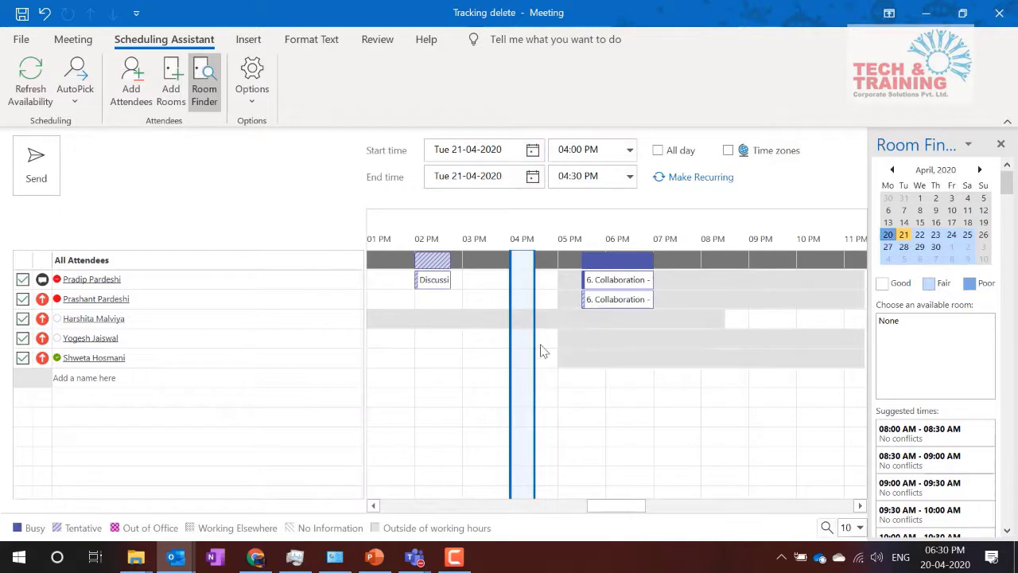
pyautogui.moveTo(633, 509)
pyautogui.mouseDown()
pyautogui.moveTo(583, 514)
pyautogui.moveTo(631, 518)
pyautogui.mouseUp()
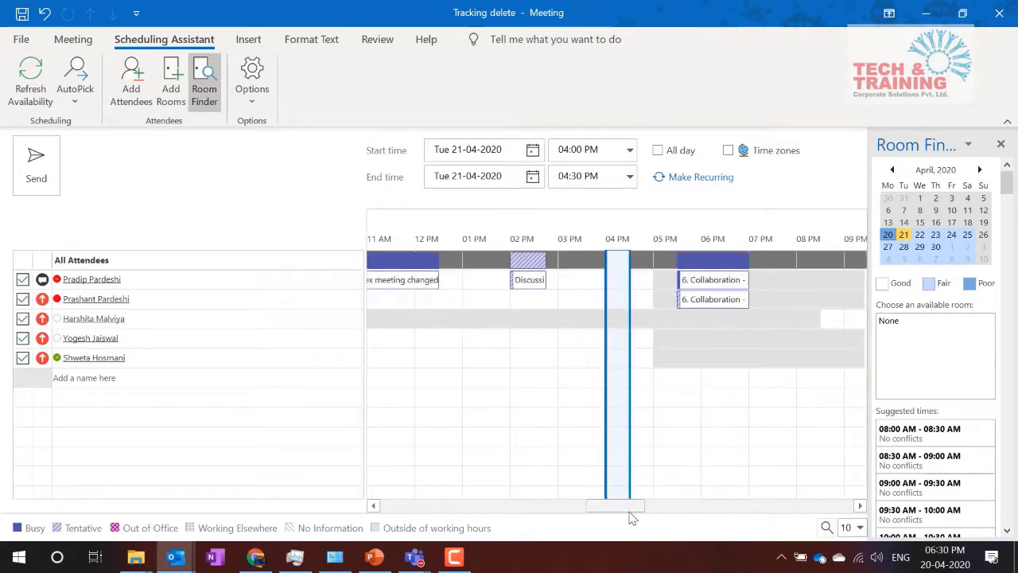
pyautogui.click(566, 261)
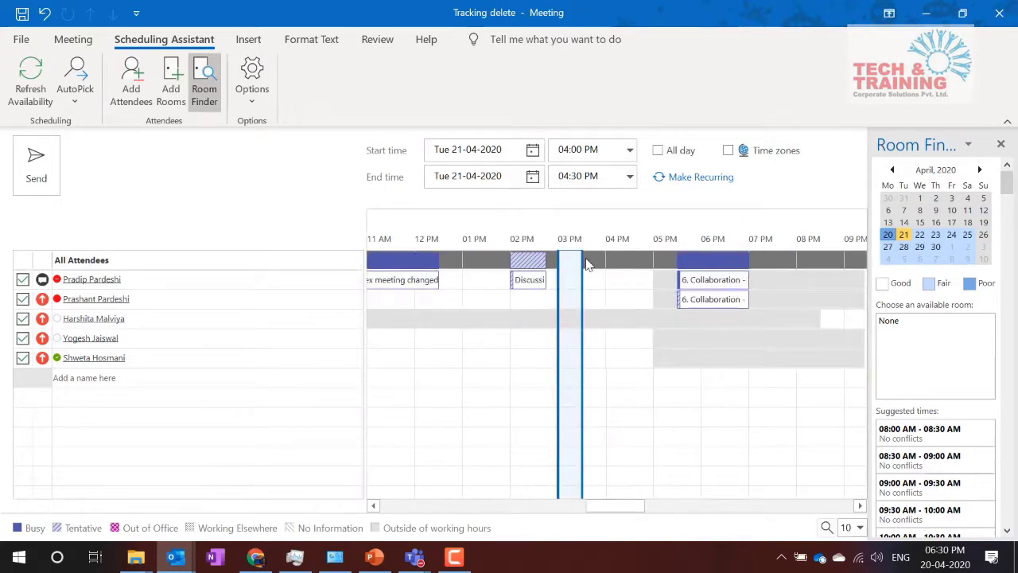
pyautogui.moveTo(586, 264); pyautogui.dragTo(629, 256)
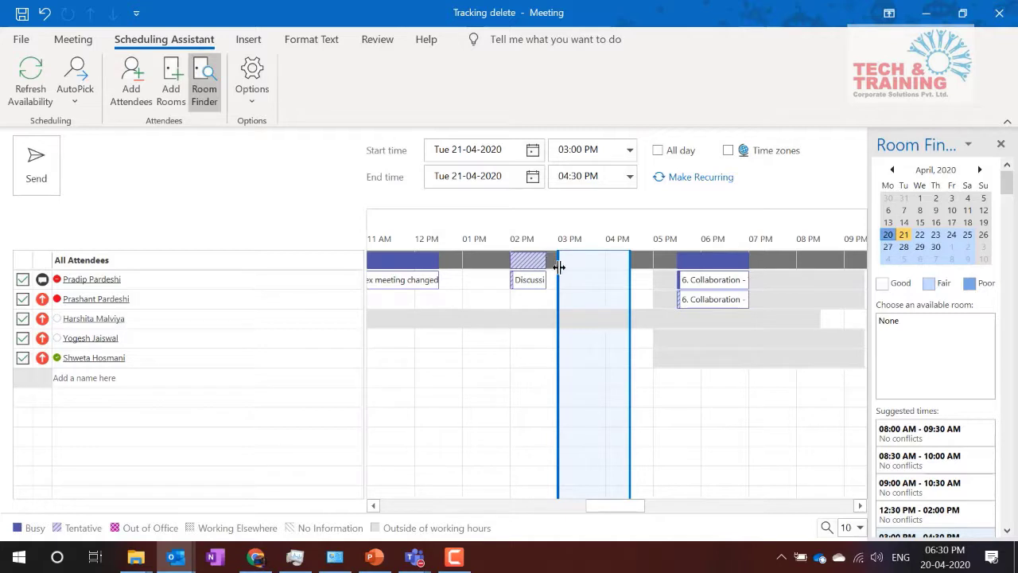
pyautogui.moveTo(556, 268); pyautogui.dragTo(504, 276)
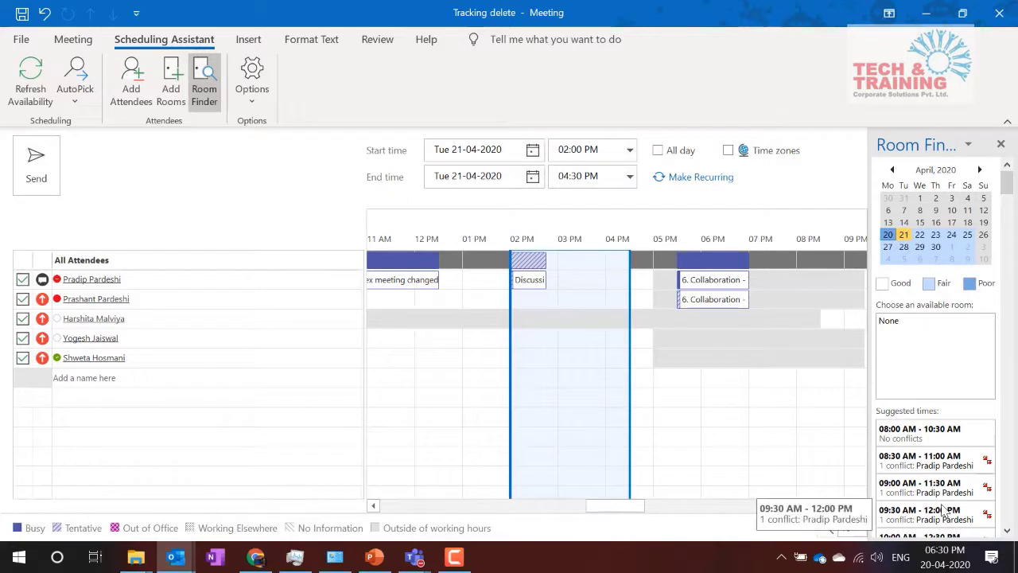
pyautogui.click(912, 444)
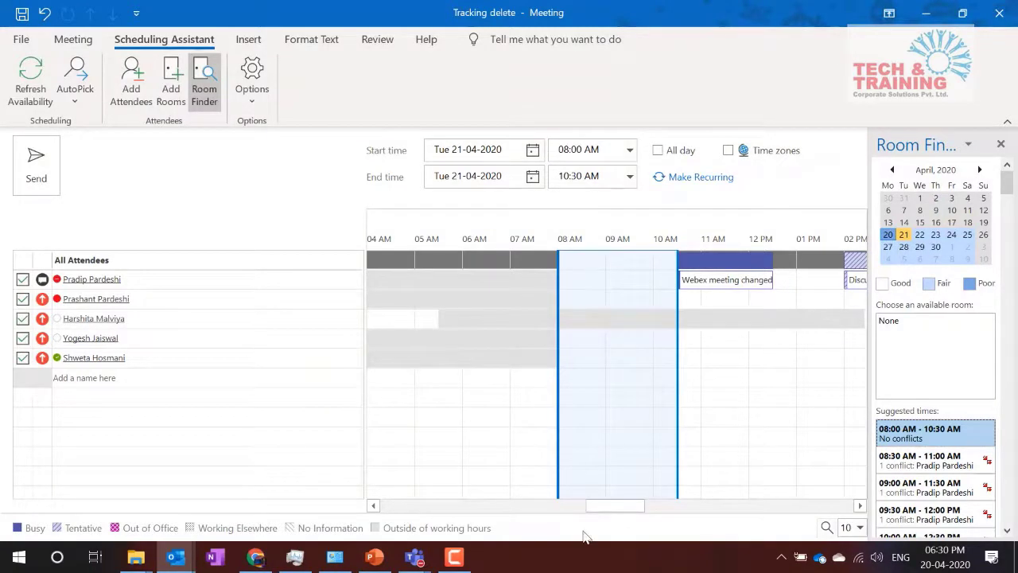
# Step: Check the attendees' timeline around the chosen slot and send the "Tracking delete" meeting request without a location
pyautogui.moveTo(607, 518); pyautogui.dragTo(618, 515)
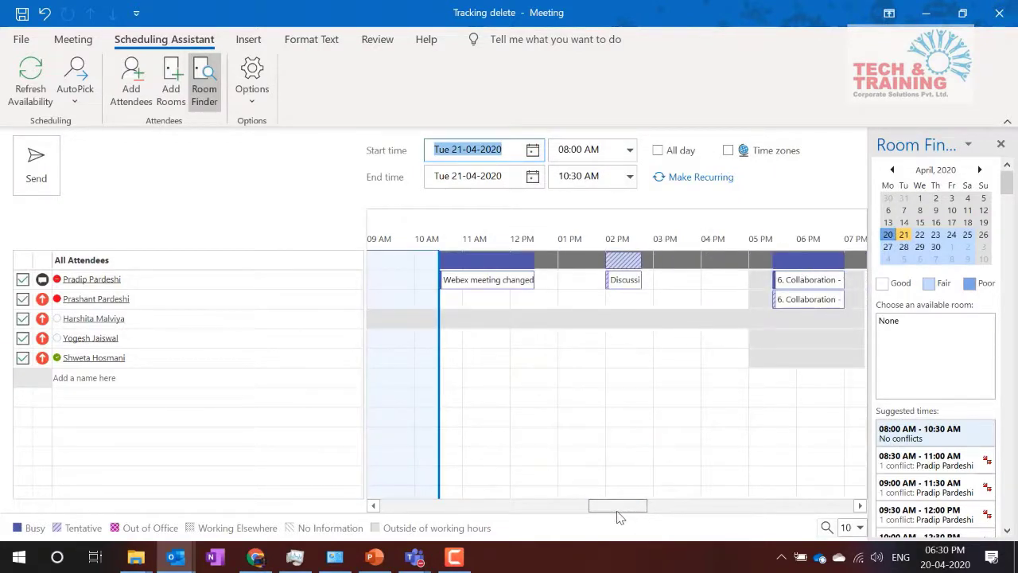
pyautogui.moveTo(620, 516); pyautogui.dragTo(615, 517)
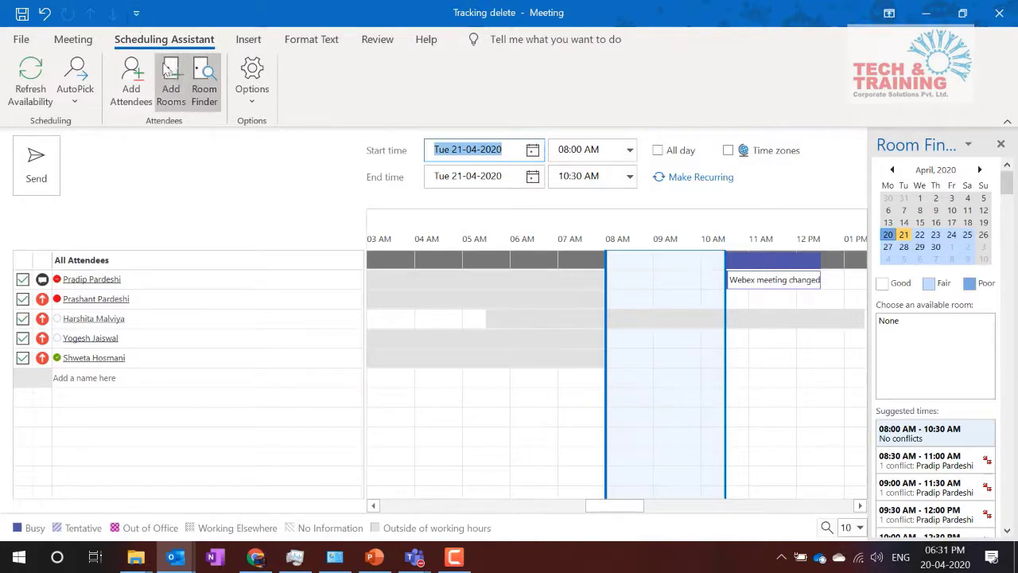
pyautogui.click(73, 40)
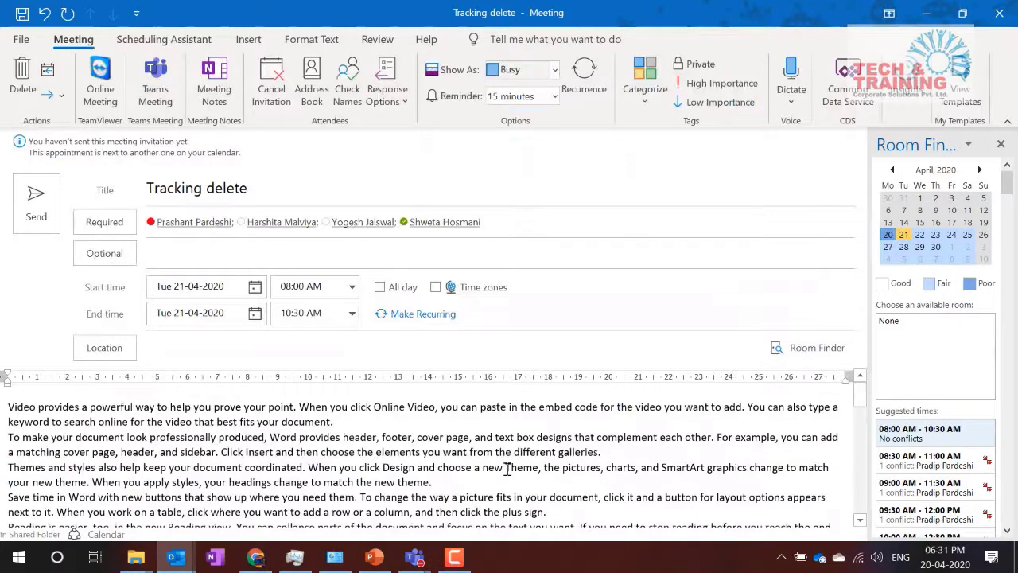
pyautogui.click(36, 203)
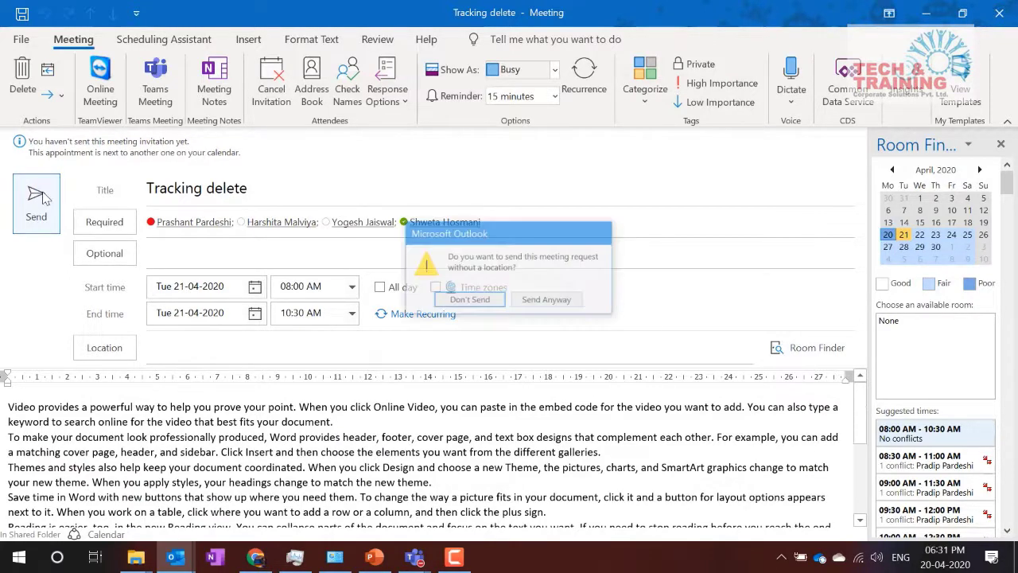
pyautogui.click(547, 300)
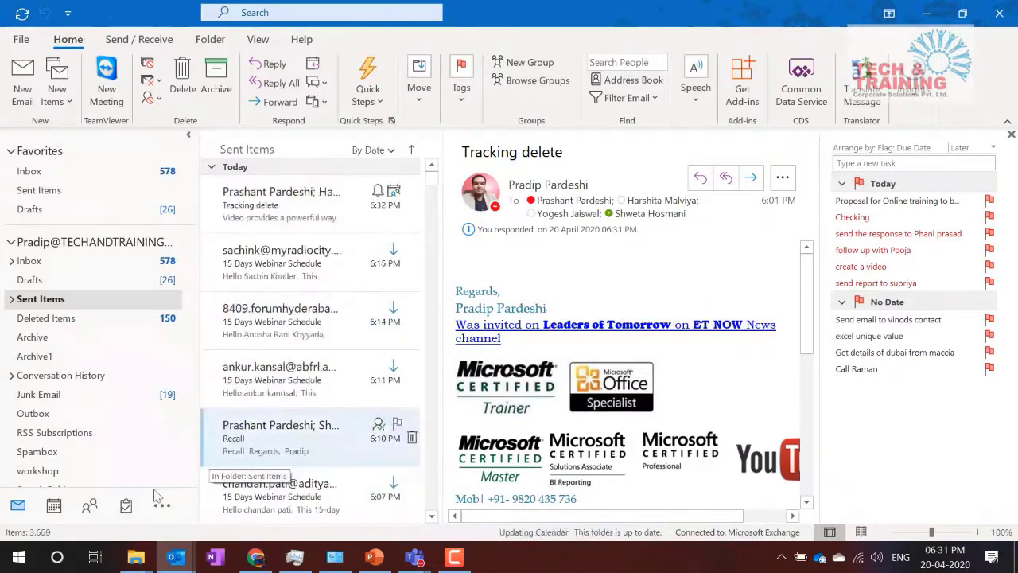
# Step: Show the calendar in Day view for 21 April 2020 and locate the "Tracking delete" meeting
pyautogui.click(61, 514)
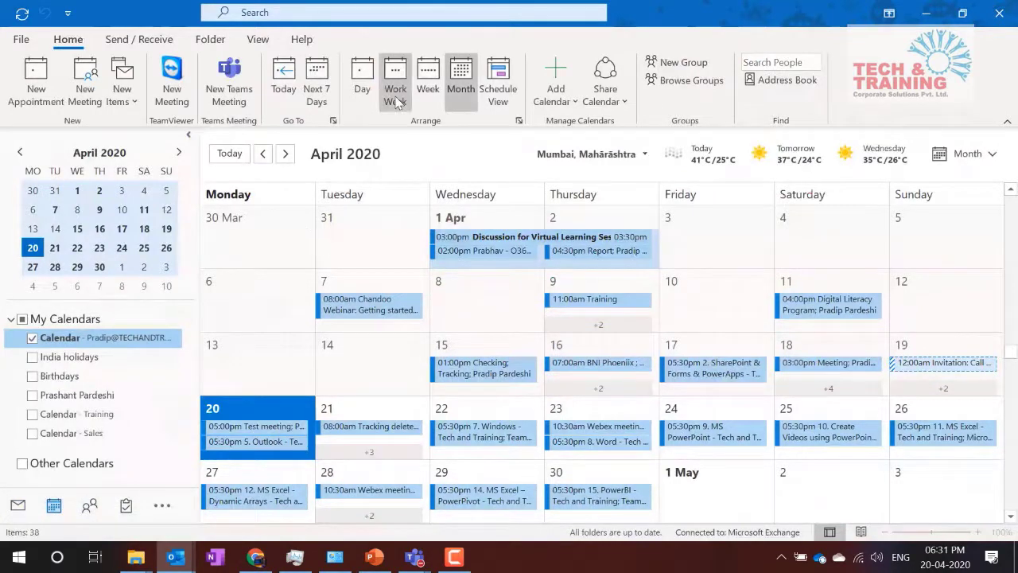
pyautogui.click(361, 84)
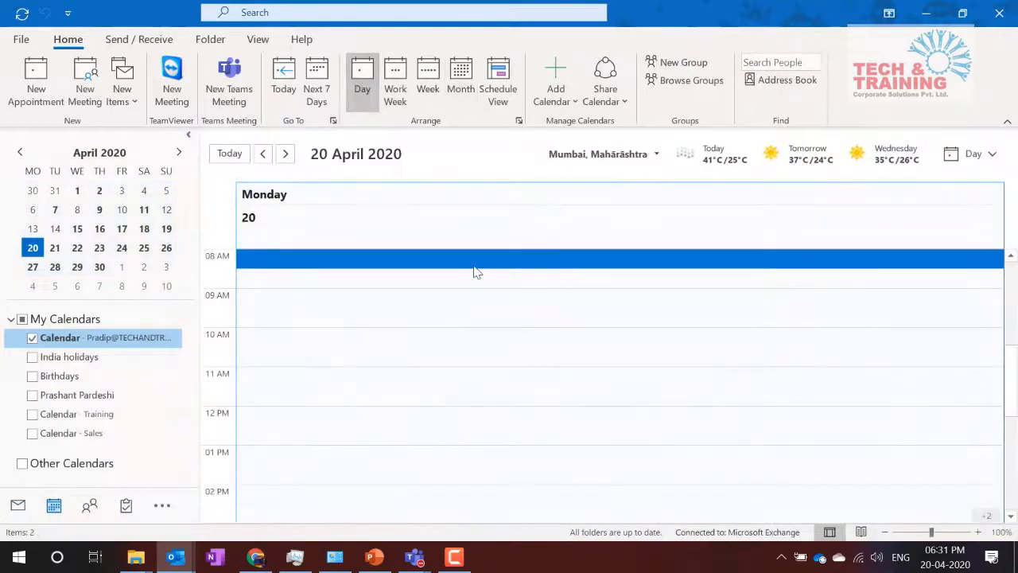
pyautogui.scroll(-5, 497, 356)
pyautogui.scroll(-1, 497, 355)
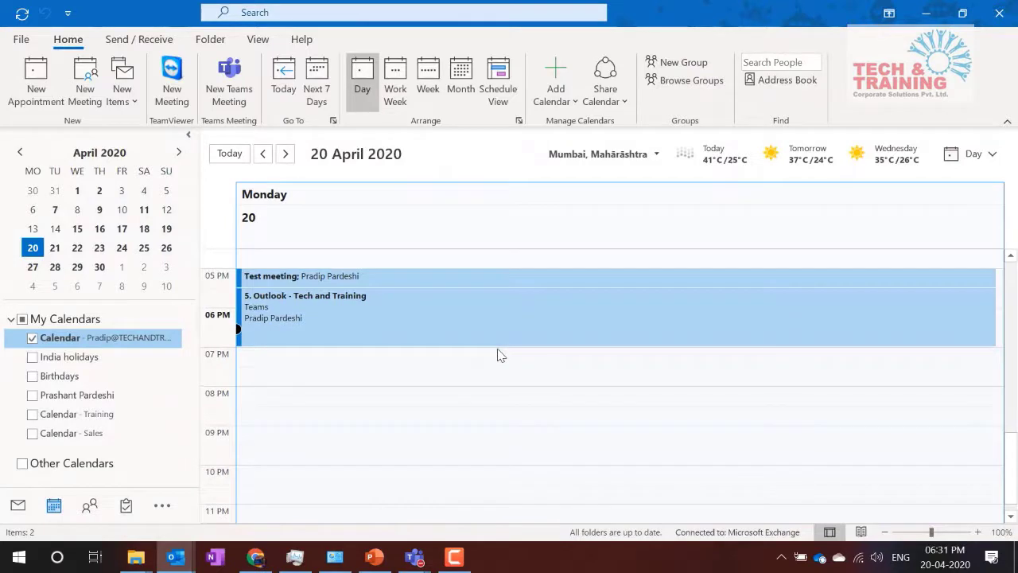
pyautogui.scroll(-1, 497, 356)
pyautogui.scroll(10, 497, 355)
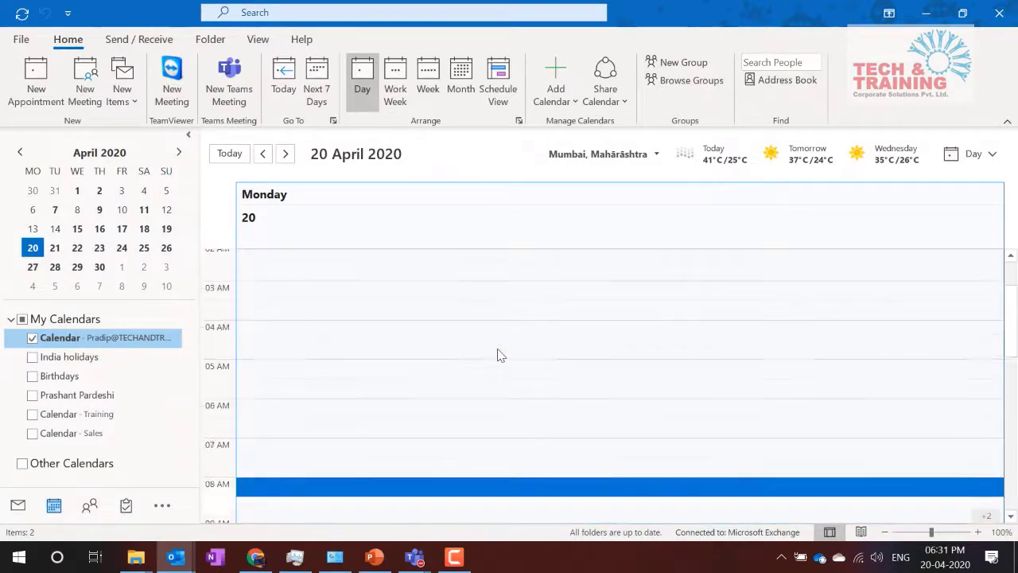
pyautogui.click(286, 154)
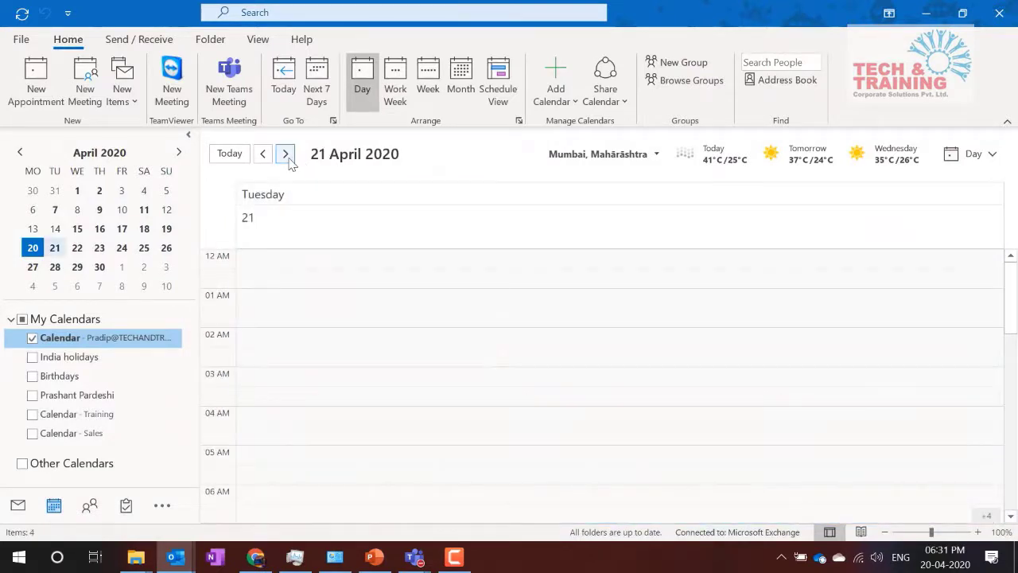
pyautogui.scroll(-10, 361, 298)
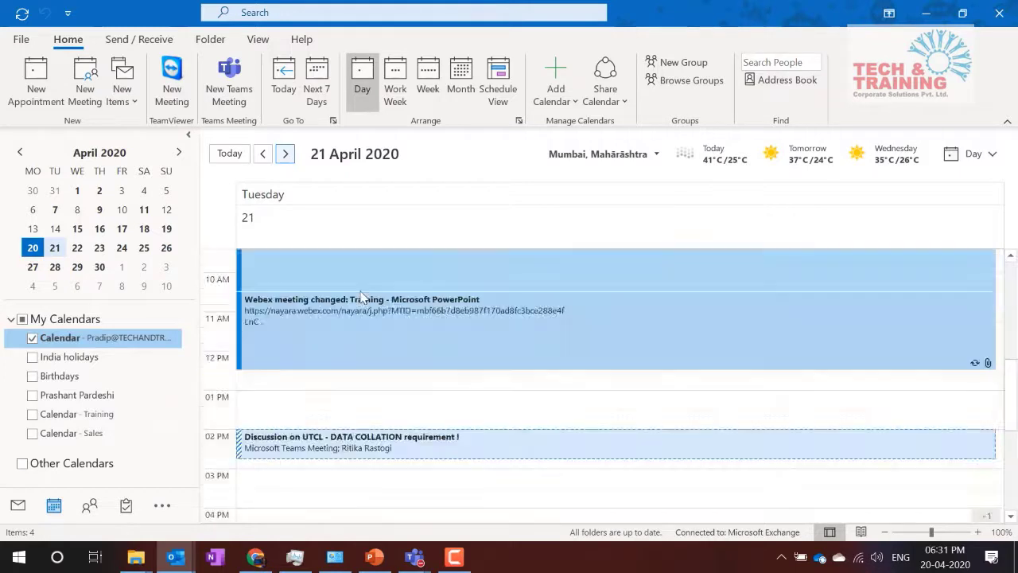
pyautogui.scroll(1, 362, 297)
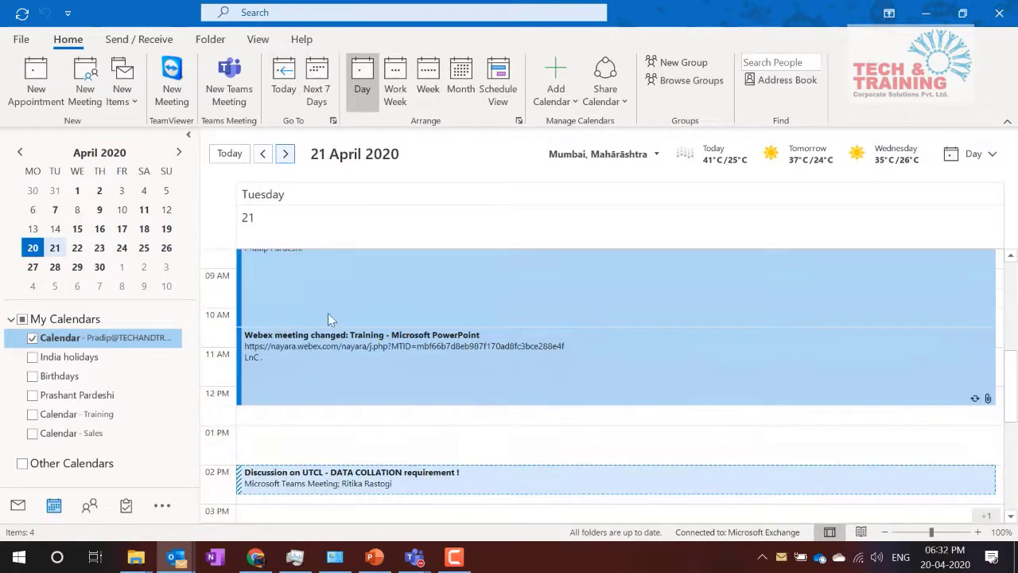
pyautogui.scroll(3, 330, 318)
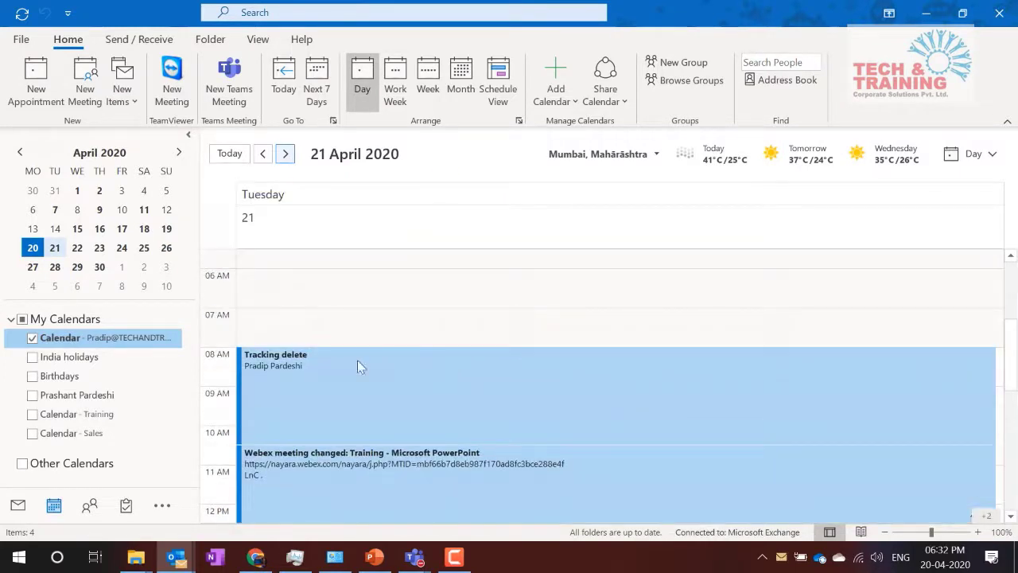
# Step: Open the "Tracking delete" meeting from the calendar and review each attendee's response in its tracking list
pyautogui.click(394, 395)
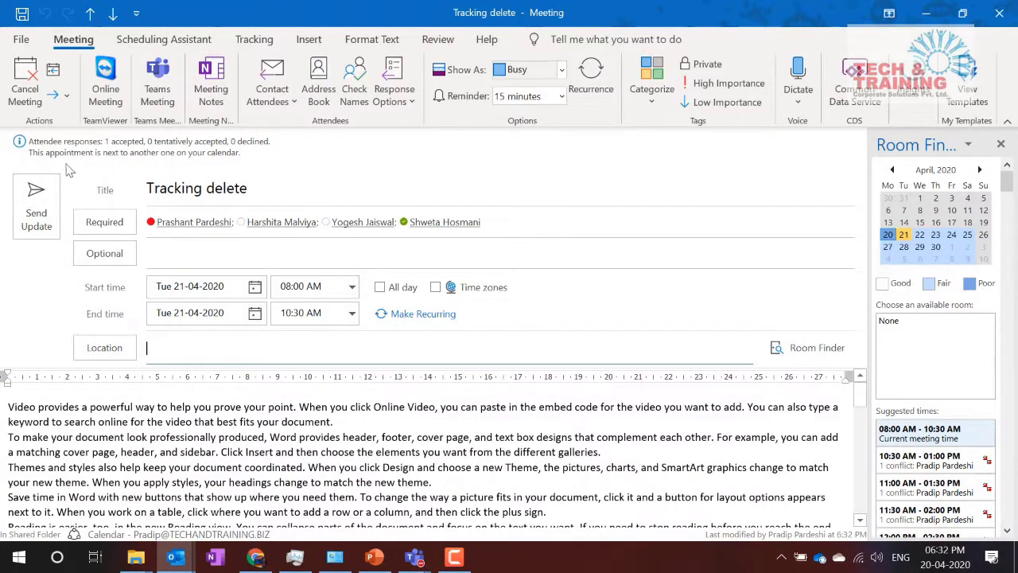
pyautogui.click(252, 42)
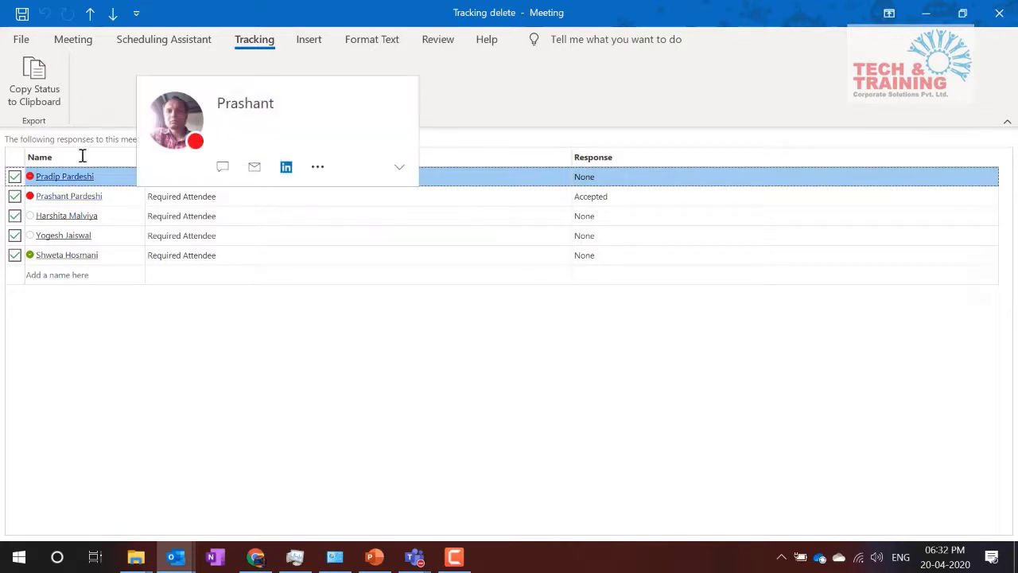
pyautogui.click(78, 46)
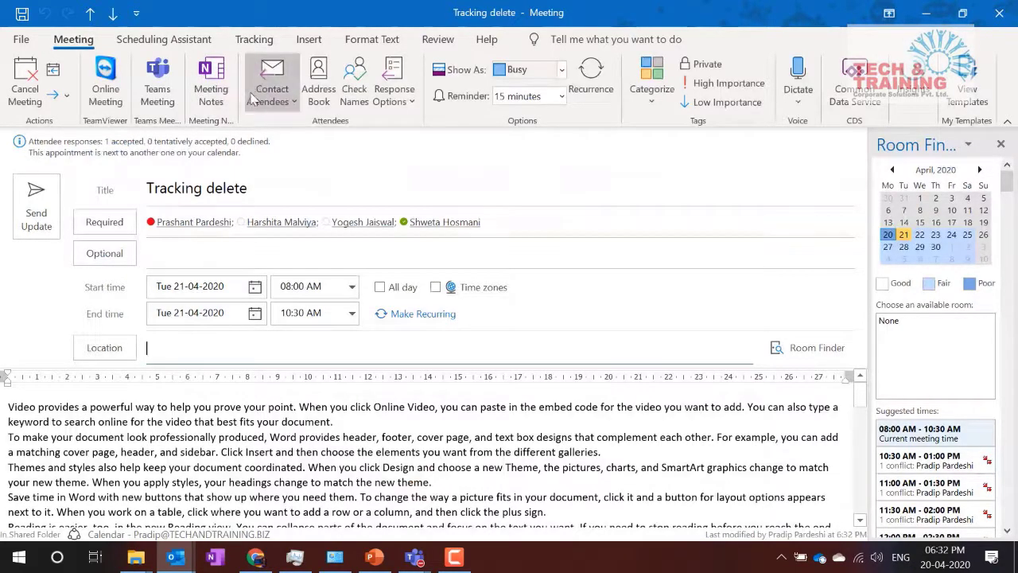
pyautogui.click(251, 44)
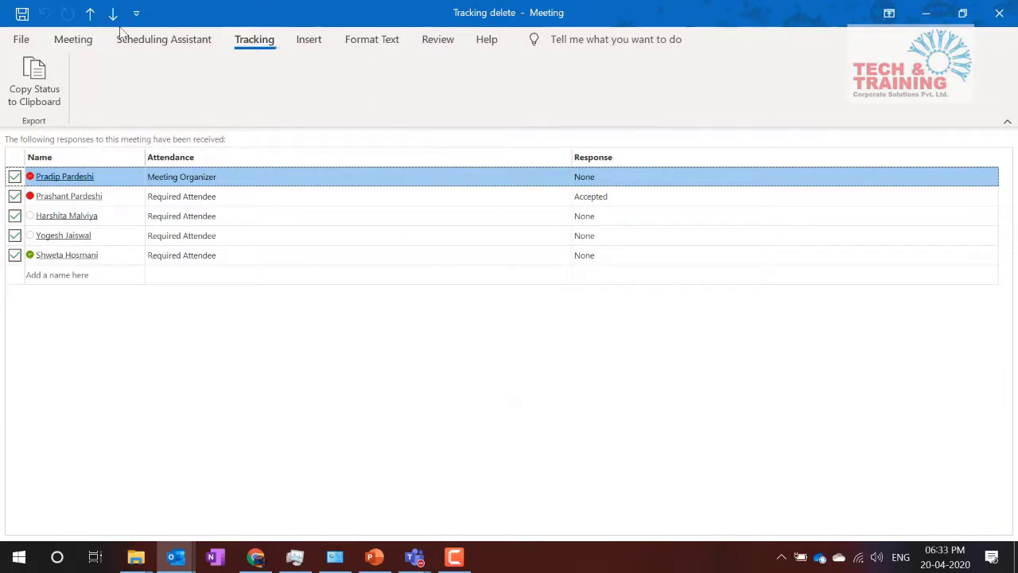
pyautogui.click(79, 41)
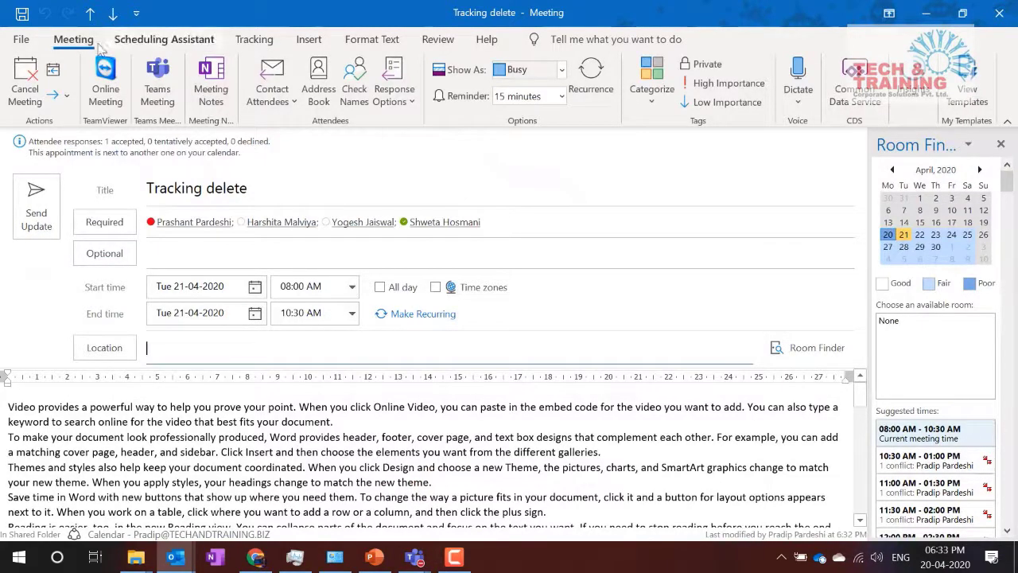
# Step: Start cancelling the "Tracking delete" meeting, but close it without sending the cancellation and return to mail
pyautogui.click(23, 73)
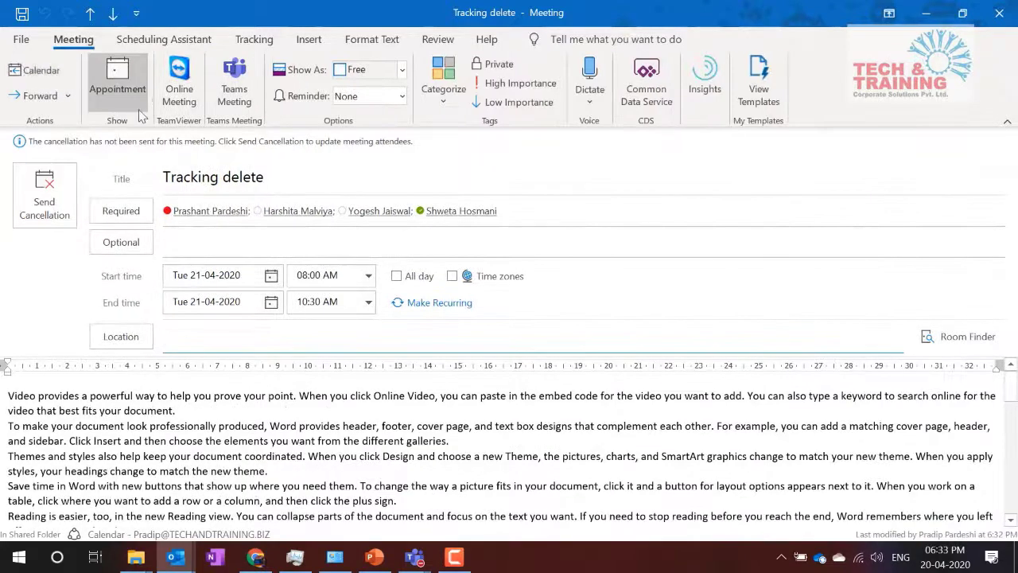
pyautogui.click(1000, 14)
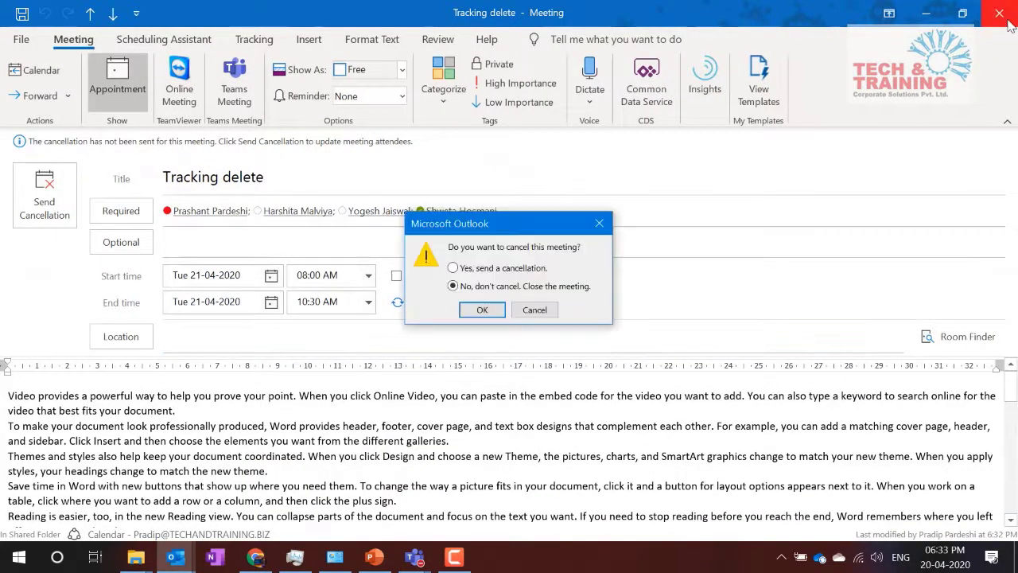
pyautogui.click(483, 311)
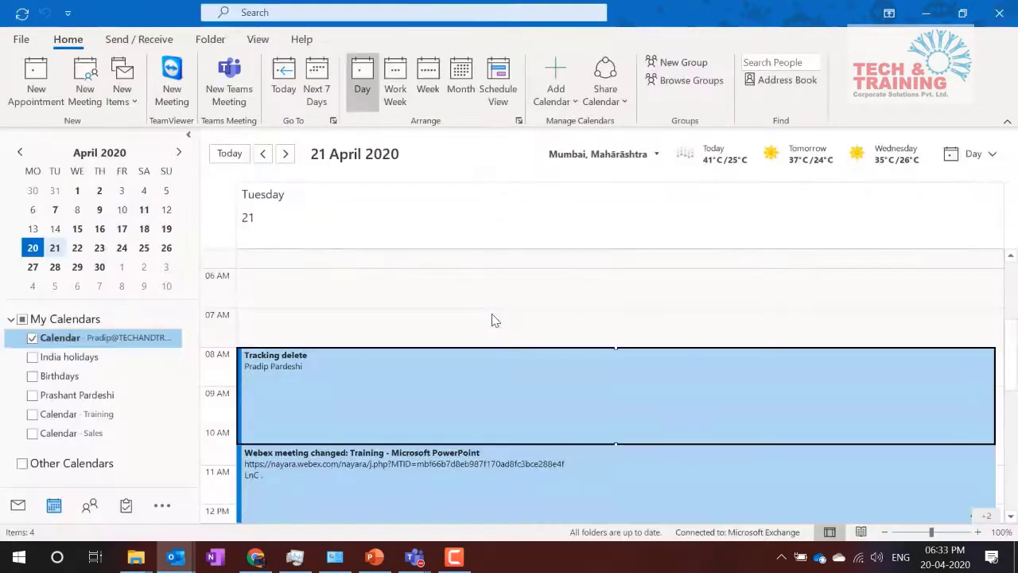
pyautogui.click(17, 509)
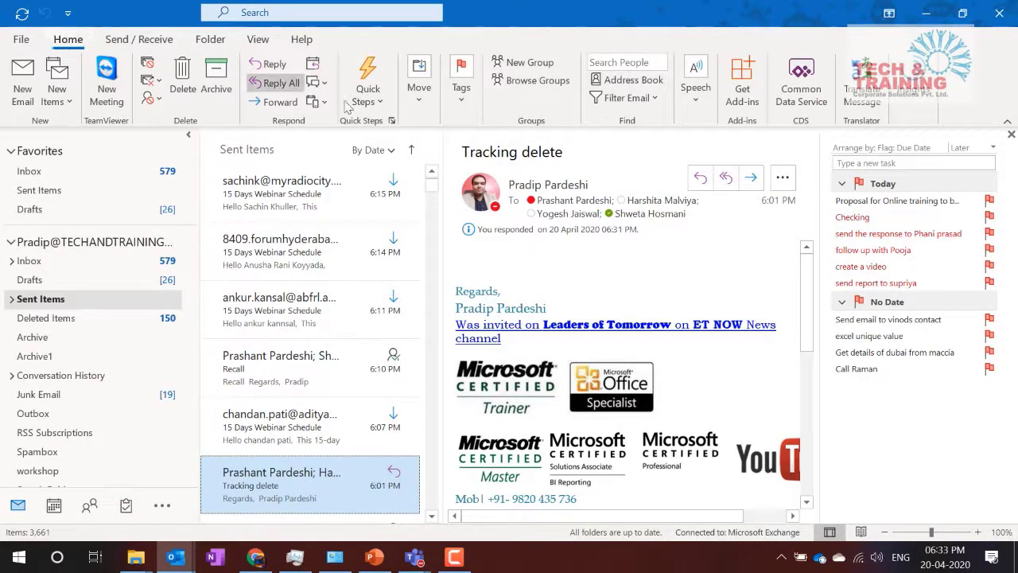
pyautogui.click(419, 99)
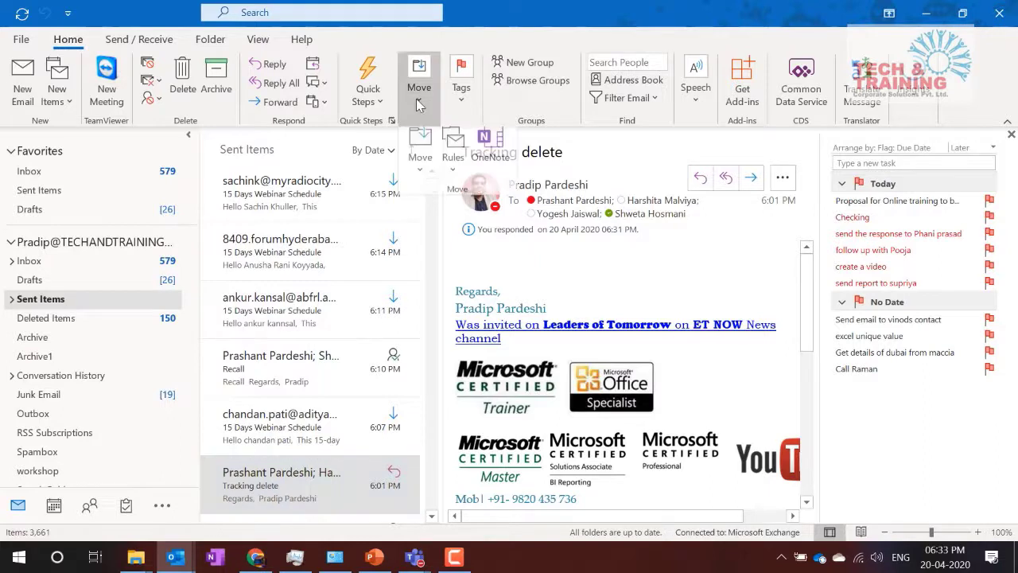
pyautogui.click(453, 159)
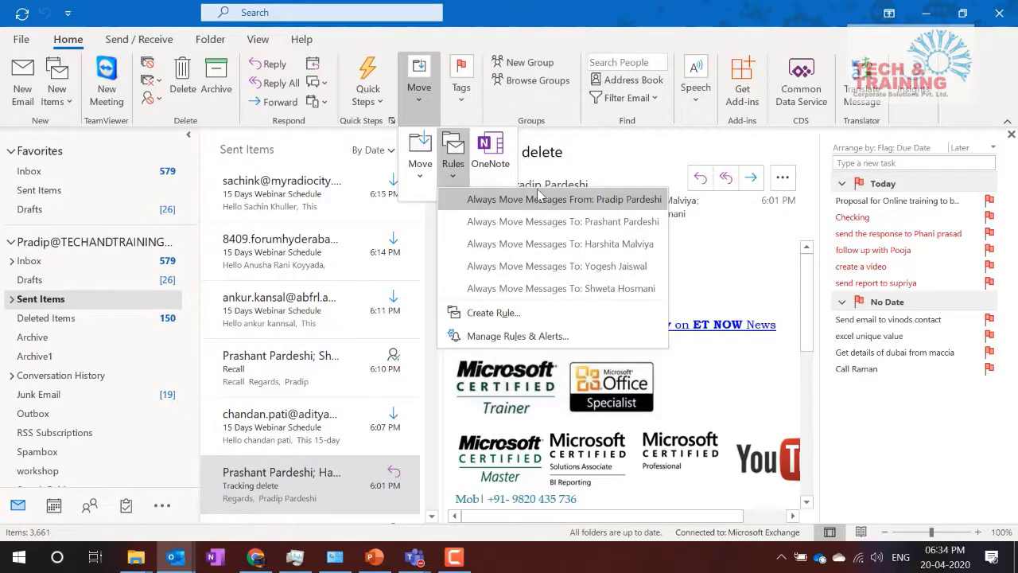
pyautogui.click(505, 340)
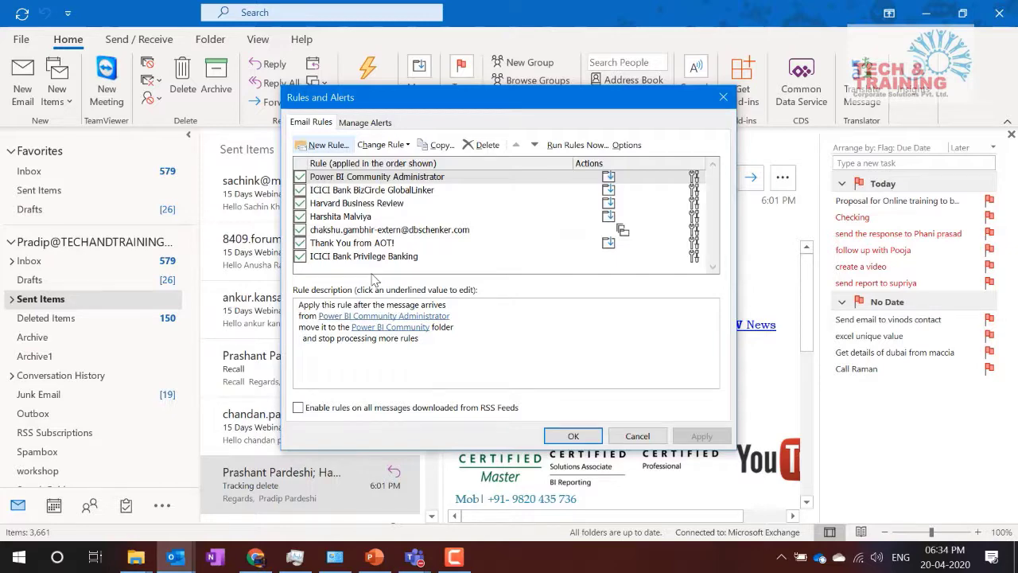
pyautogui.click(330, 145)
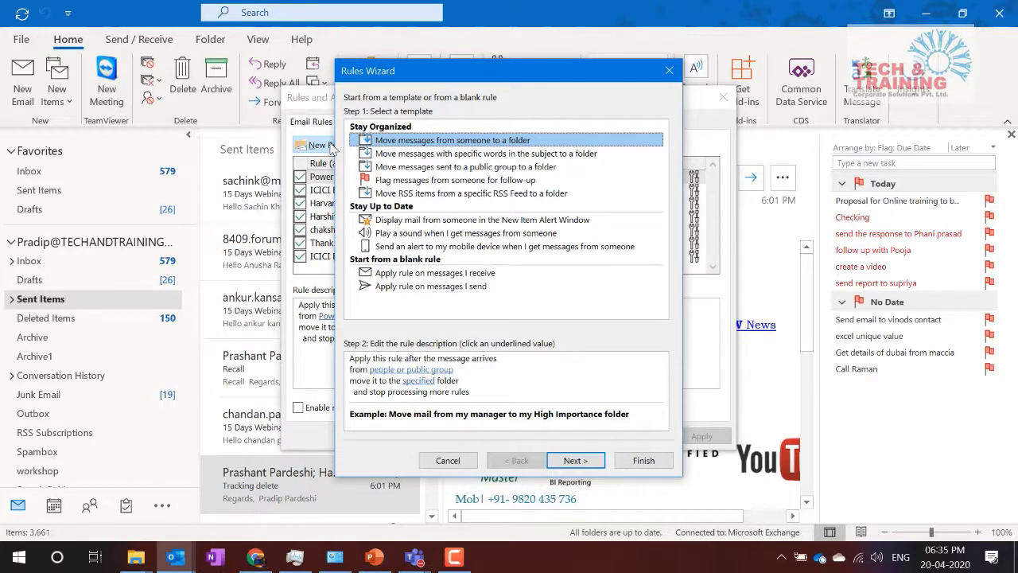
pyautogui.click(435, 275)
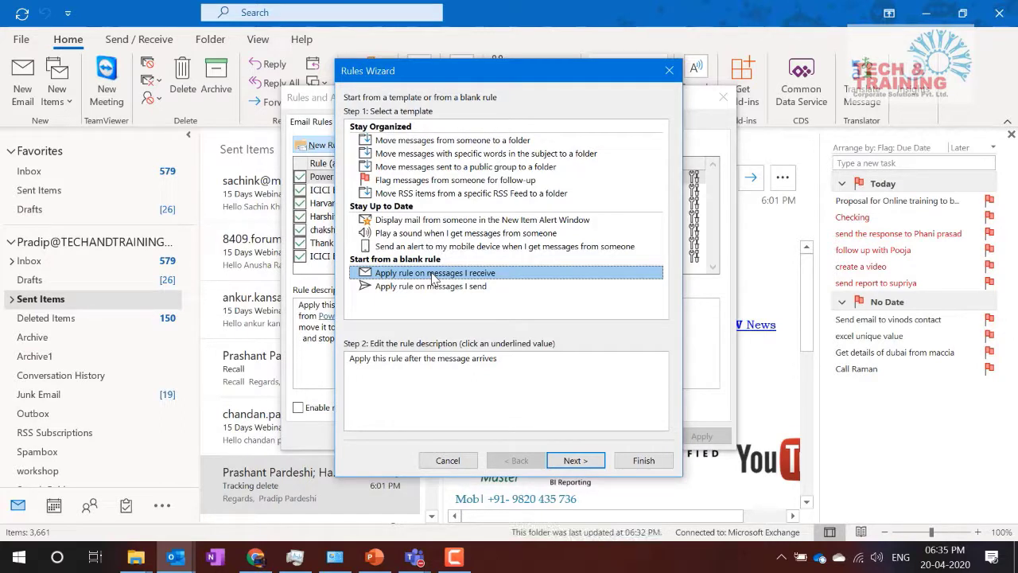
pyautogui.click(448, 459)
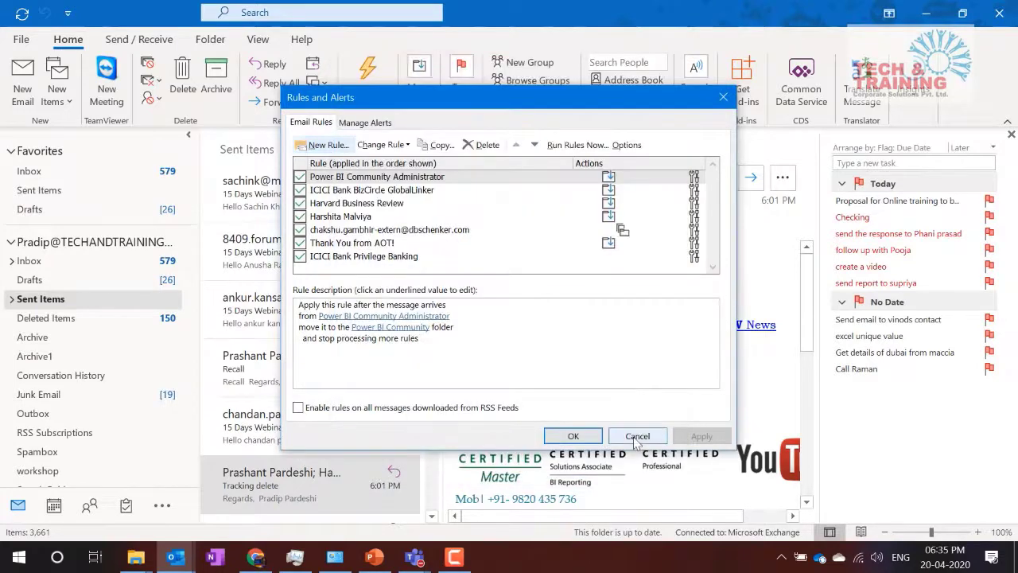
pyautogui.click(636, 436)
# Step: From the Inbox, start a new mail rule based on the blank template "Apply rule on messages I send"
pyautogui.click(98, 260)
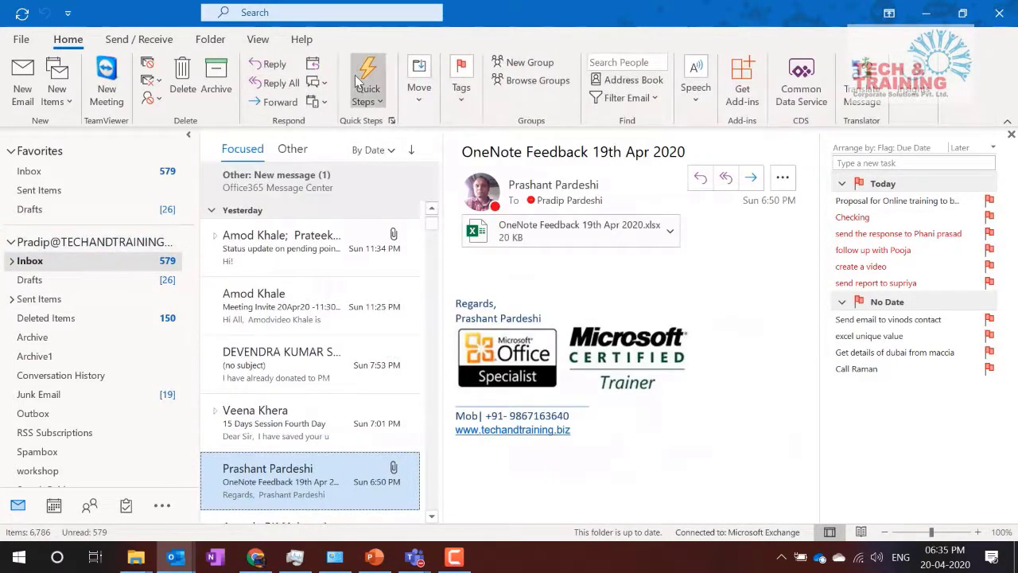
pyautogui.click(418, 94)
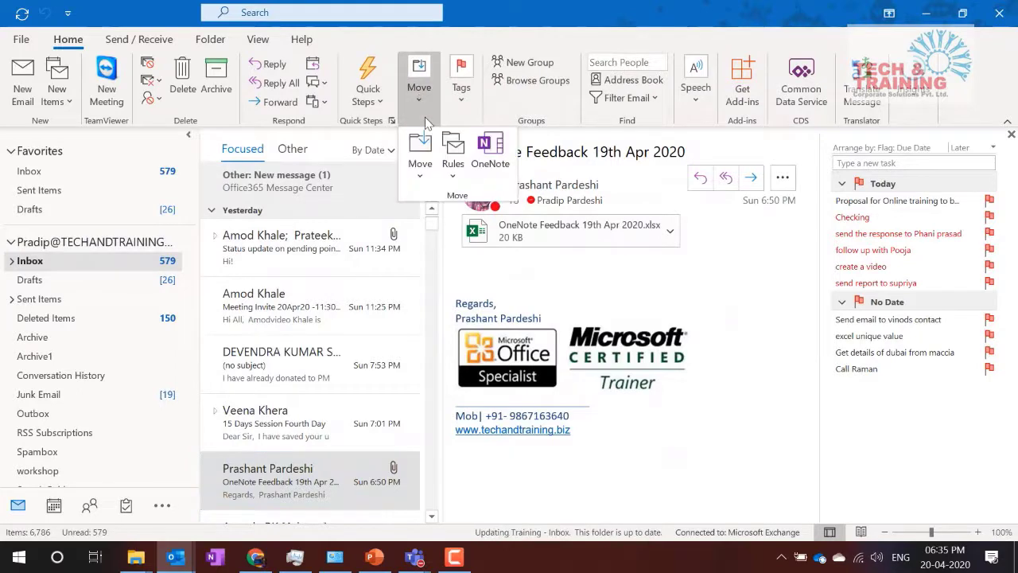
pyautogui.click(452, 167)
pyautogui.click(477, 243)
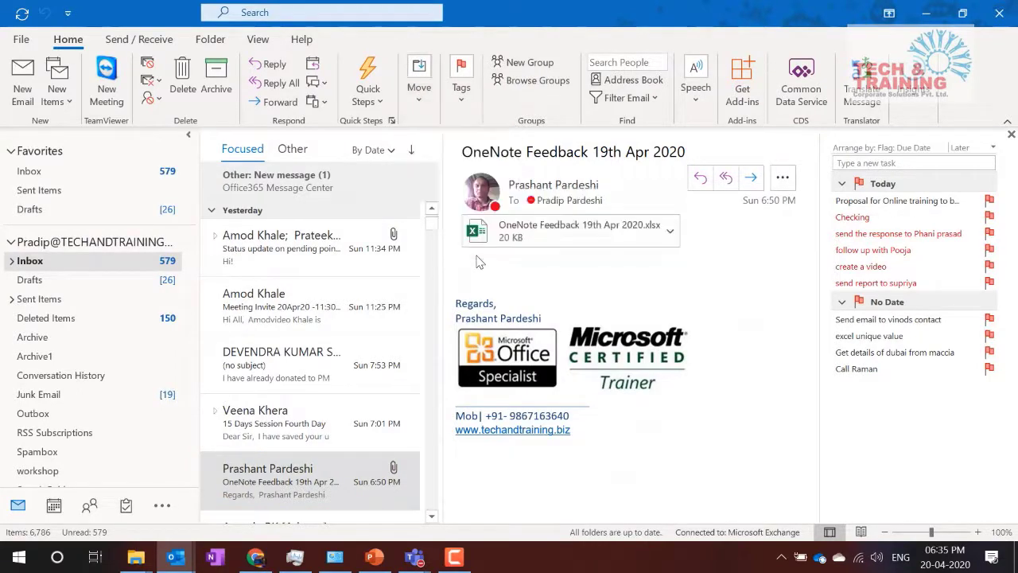
pyautogui.click(330, 147)
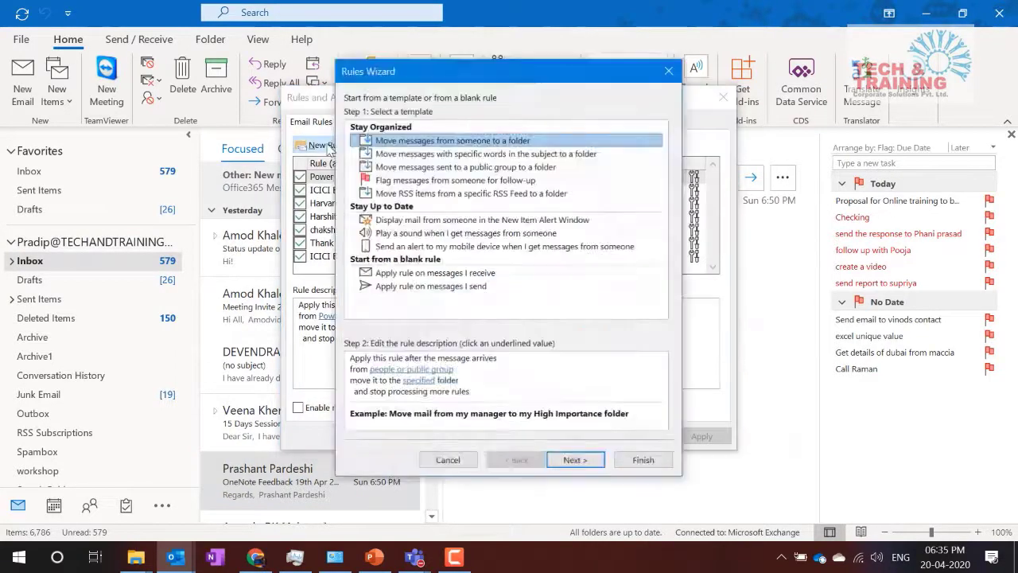
pyautogui.click(429, 288)
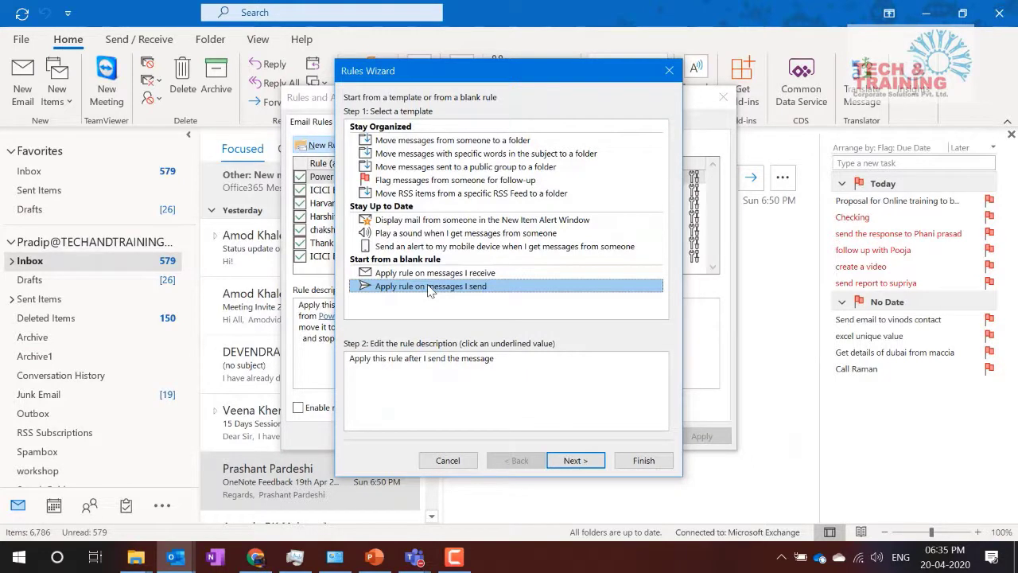
# Step: Review the available rule conditions and select "with specific words in the subject"
pyautogui.click(575, 461)
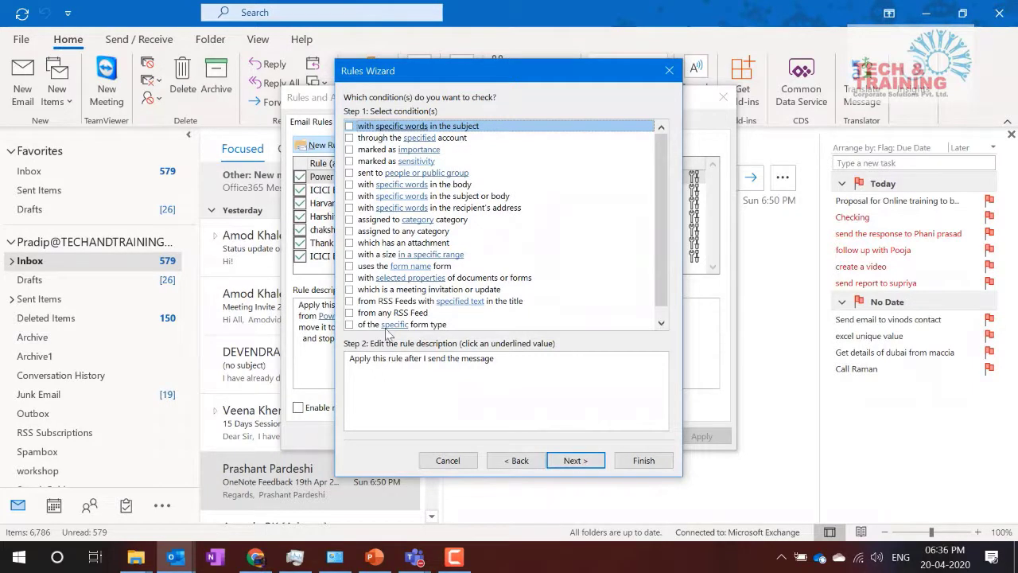
pyautogui.scroll(-1, 409, 247)
pyautogui.scroll(1, 409, 248)
pyautogui.click(349, 126)
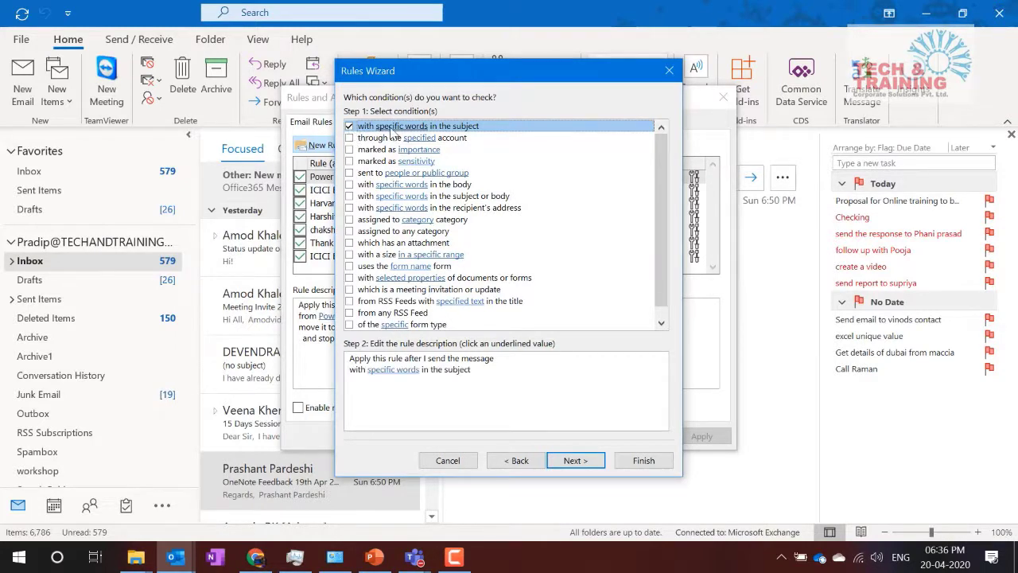
# Step: Add the "through the specified account" condition and set the subject words to "urgent" and "important"
pyautogui.click(349, 139)
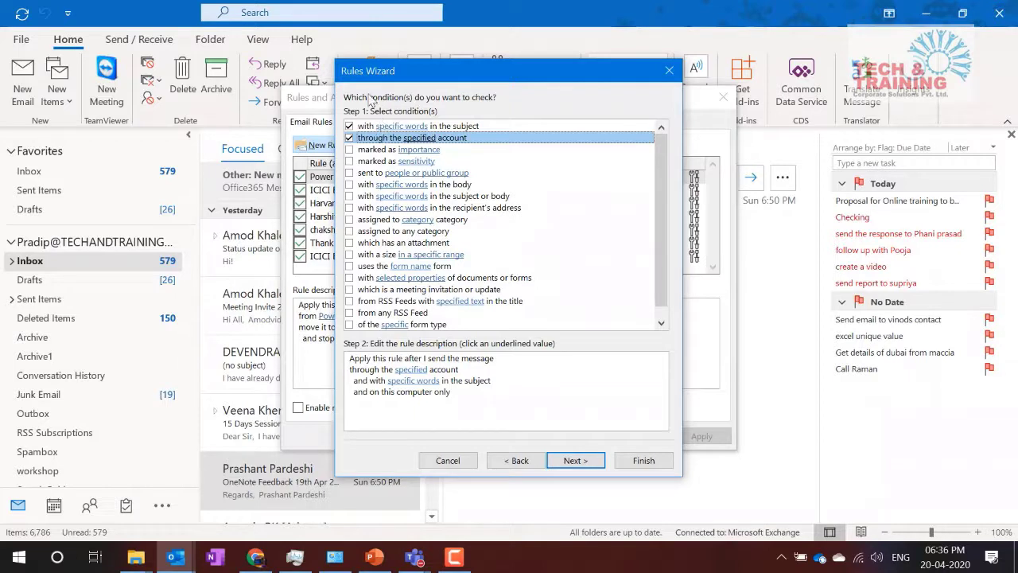
pyautogui.click(398, 385)
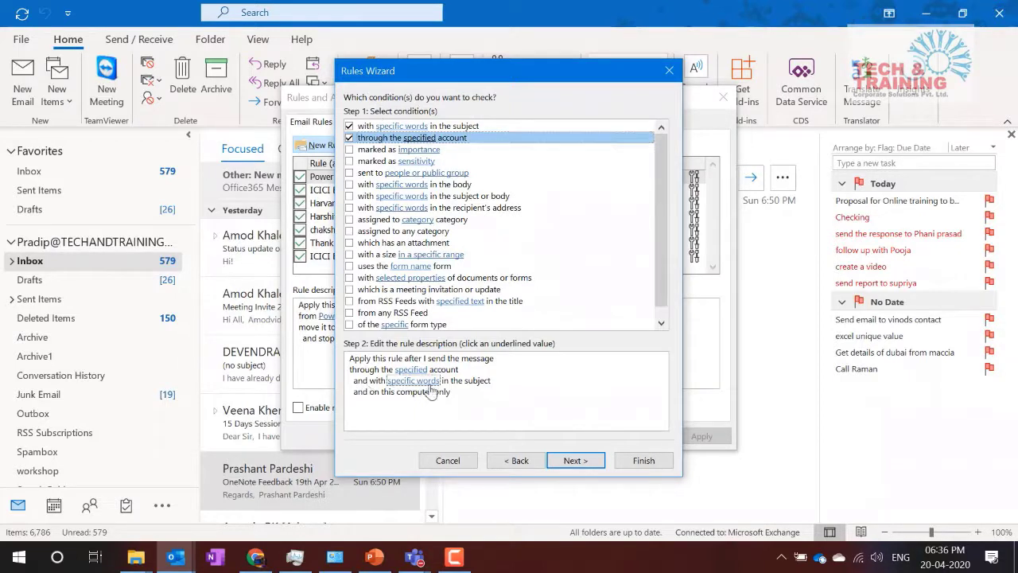
pyautogui.click(409, 387)
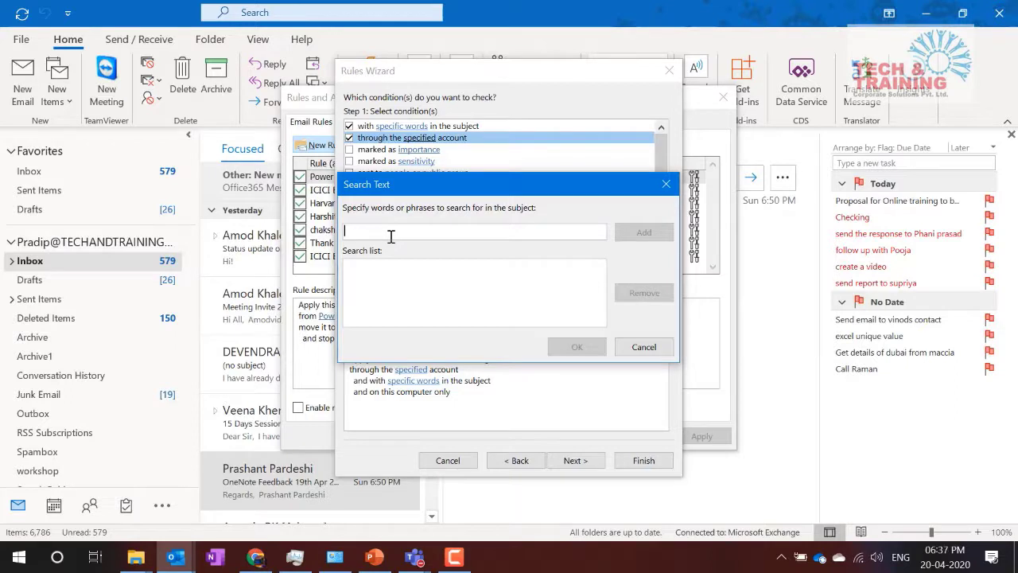
pyautogui.write('urgent')
pyautogui.press('Return')
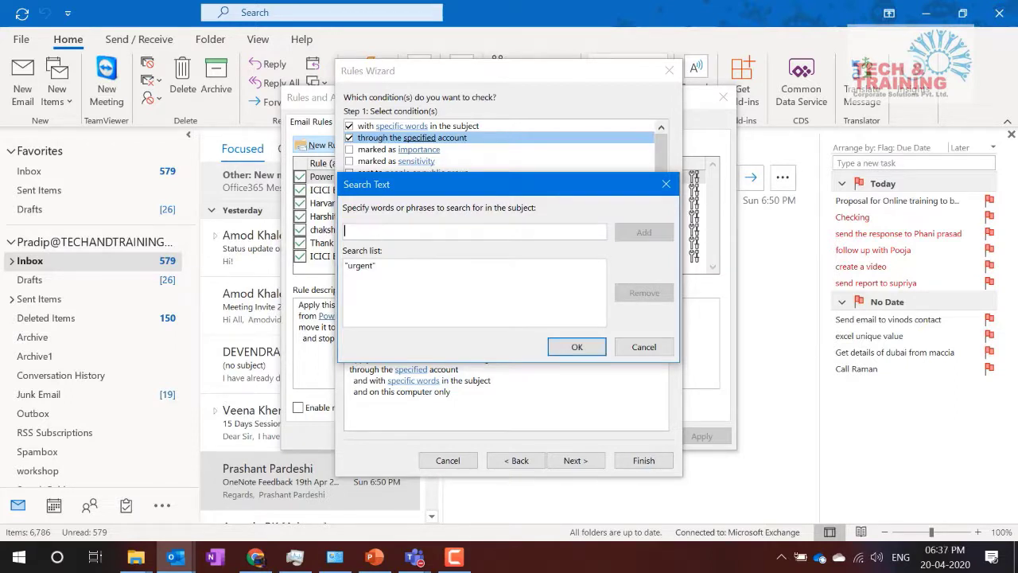
pyautogui.write('important')
pyautogui.press('Return')
pyautogui.click(574, 347)
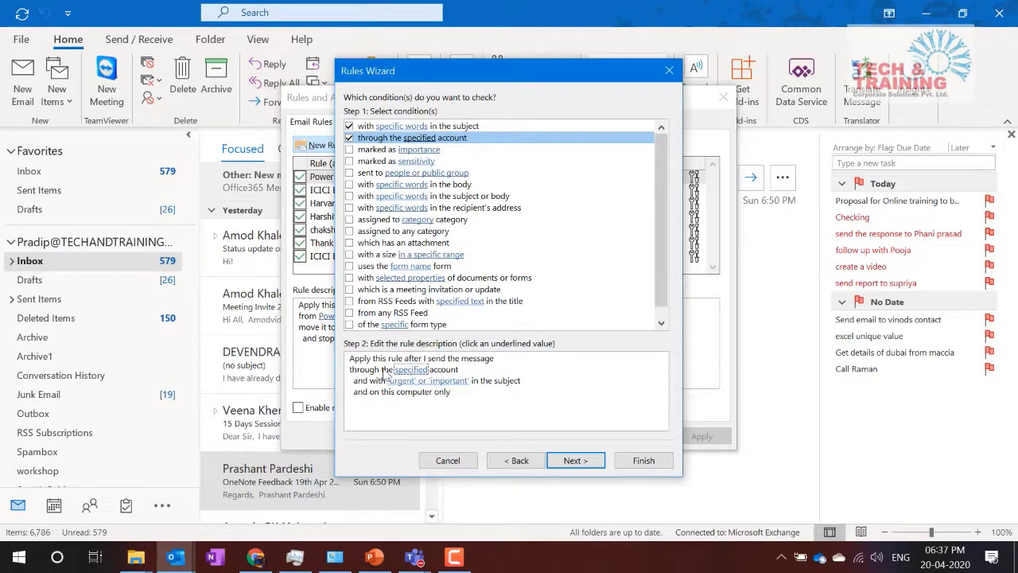
# Step: Try to choose the mail account for the rule's "through the specified account" condition
pyautogui.click(410, 371)
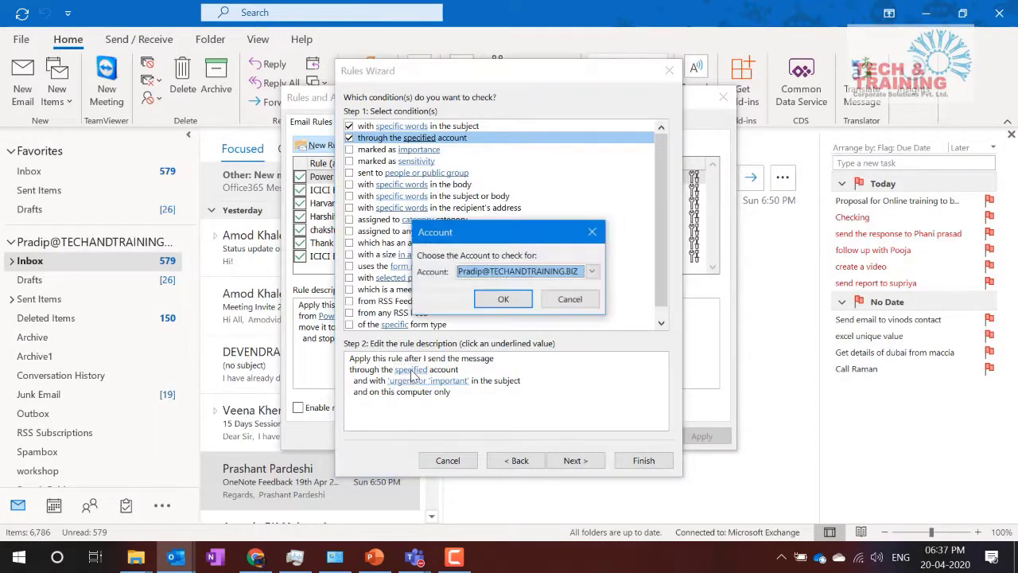
pyautogui.click(592, 272)
pyautogui.click(589, 284)
pyautogui.press('Return')
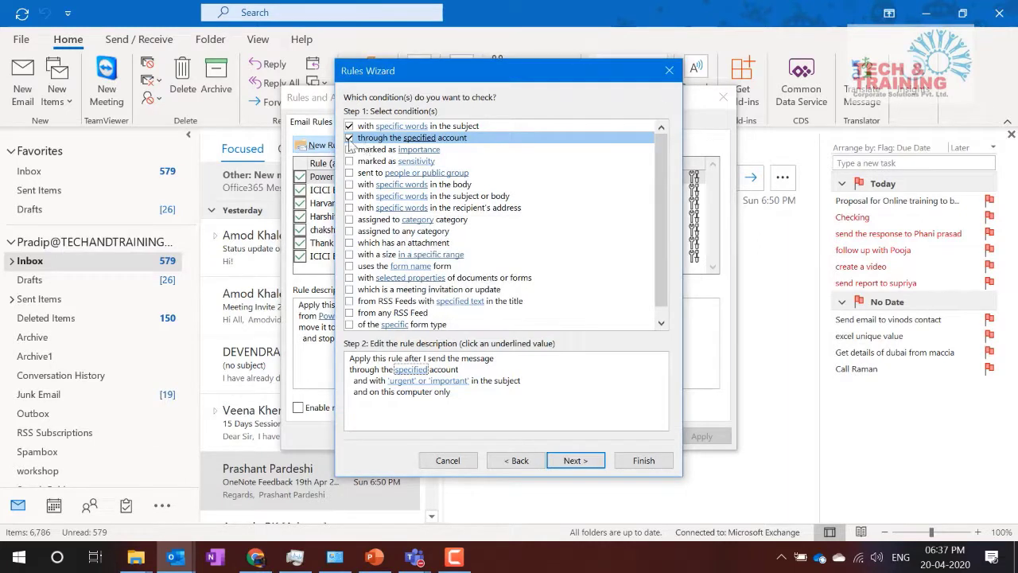
pyautogui.click(349, 139)
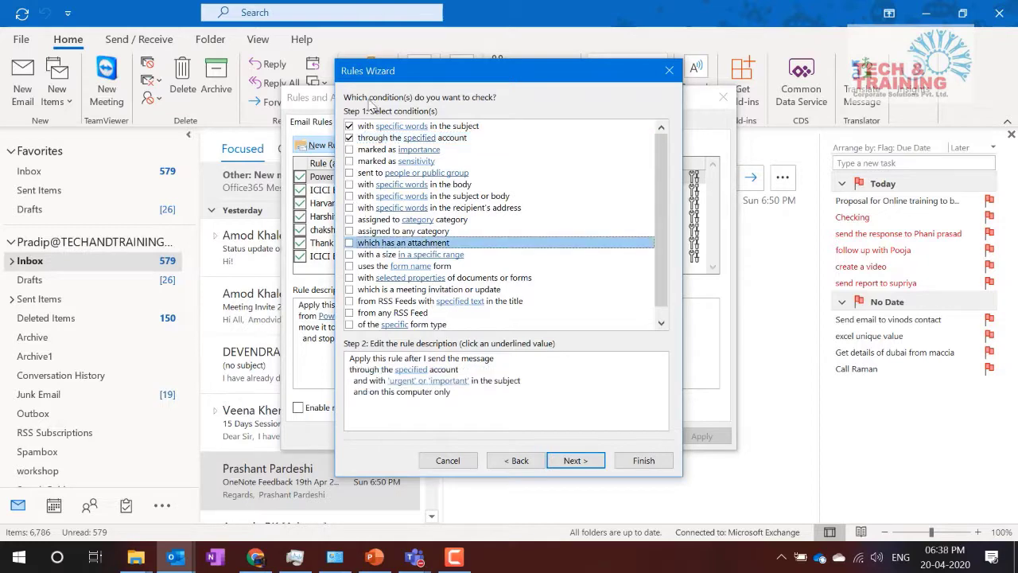
# Step: Return to the template choice, switch the rule to "Apply rule on messages I receive", discarding the earlier settings, and continue to the conditions
pyautogui.moveTo(408, 77); pyautogui.dragTo(469, 61)
pyautogui.click(589, 450)
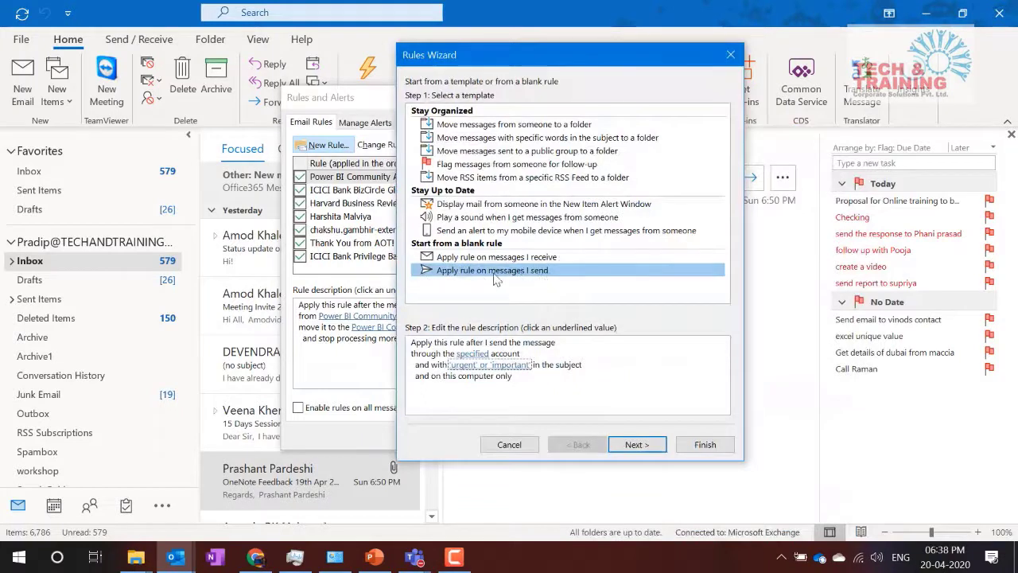
pyautogui.click(538, 259)
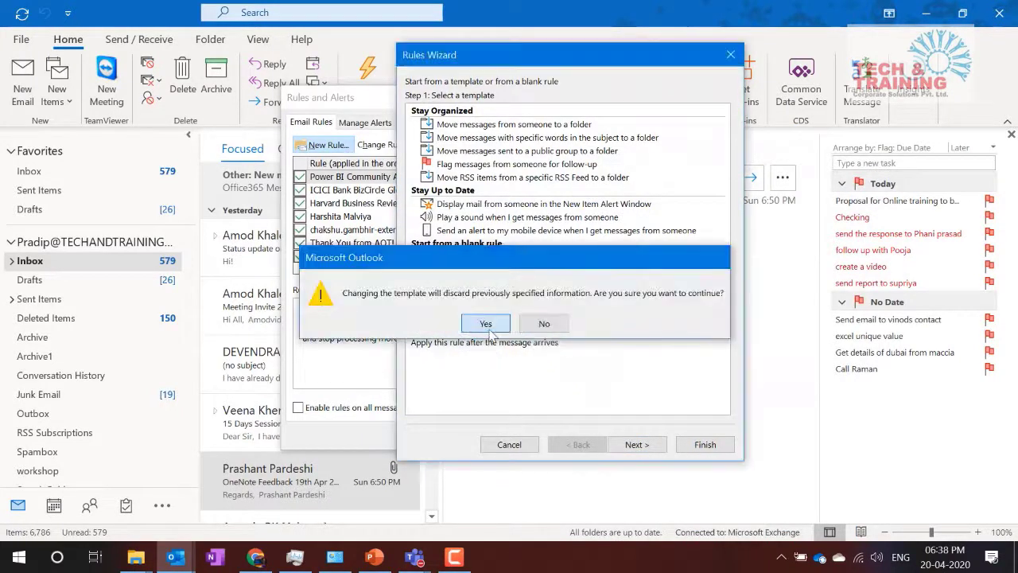
pyautogui.click(488, 325)
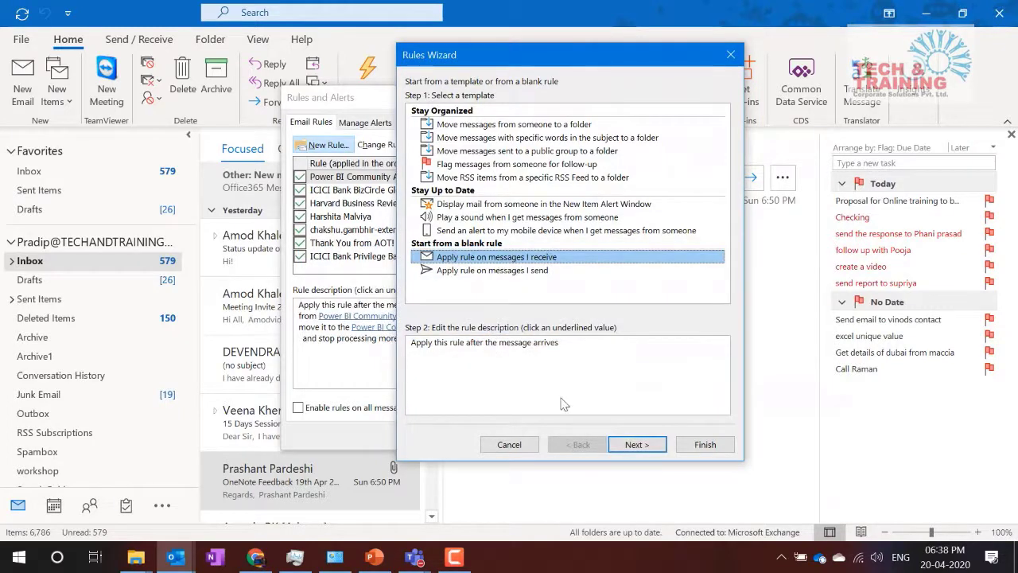
pyautogui.click(636, 445)
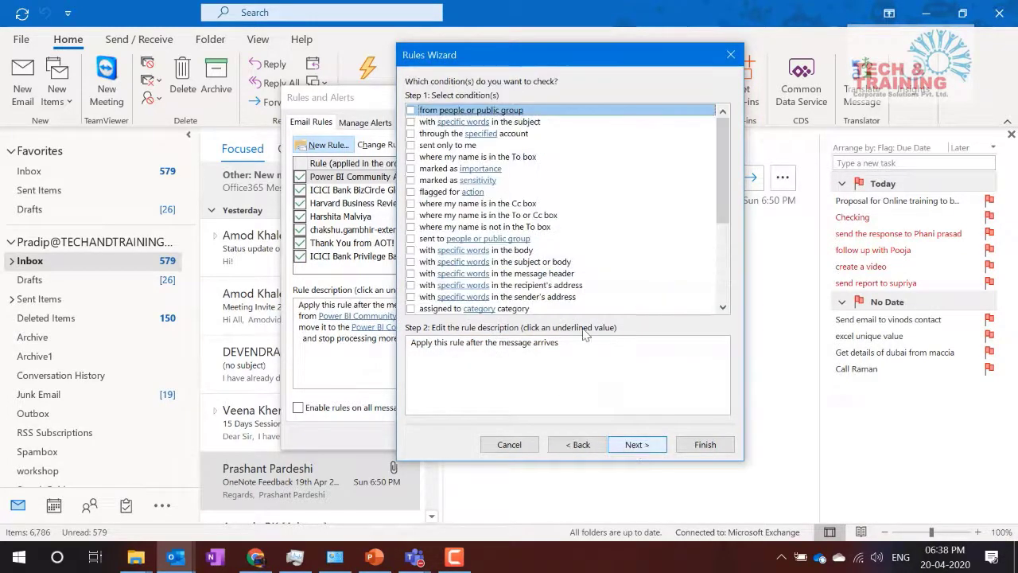
# Step: Add the "from people or public group" condition and choose the sender's name from the address book
pyautogui.click(410, 111)
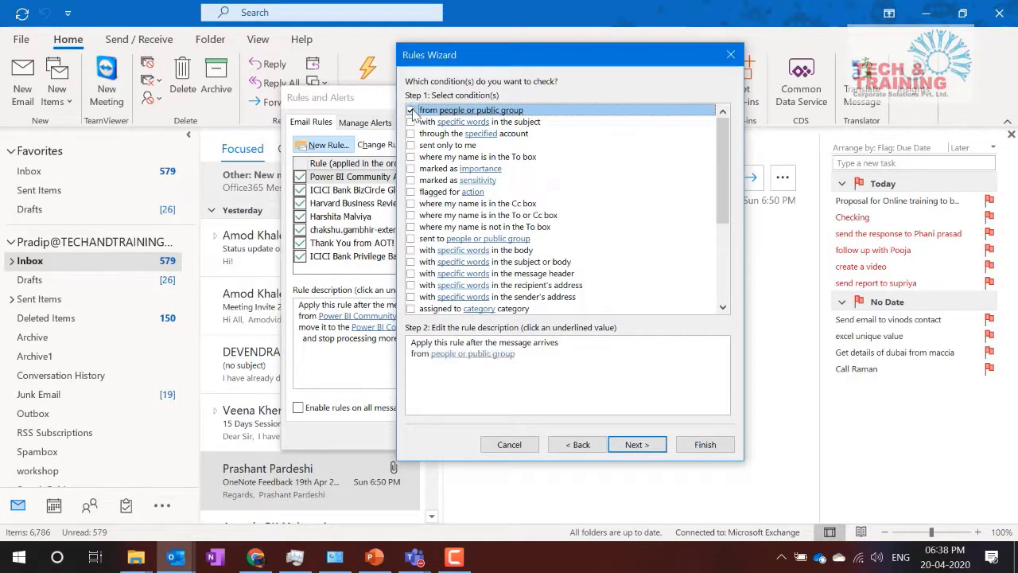
pyautogui.click(480, 353)
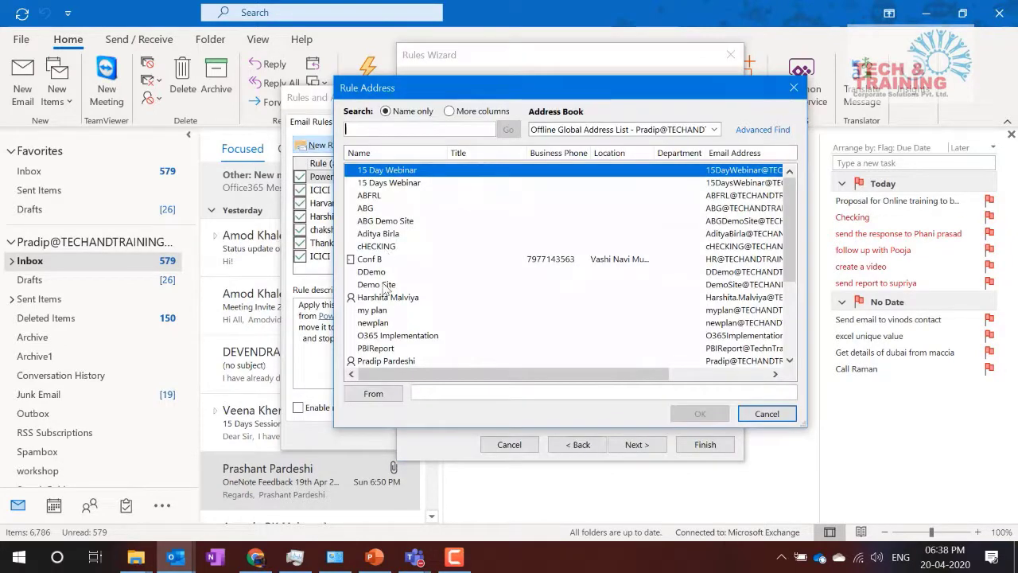
pyautogui.scroll(-4, 382, 286)
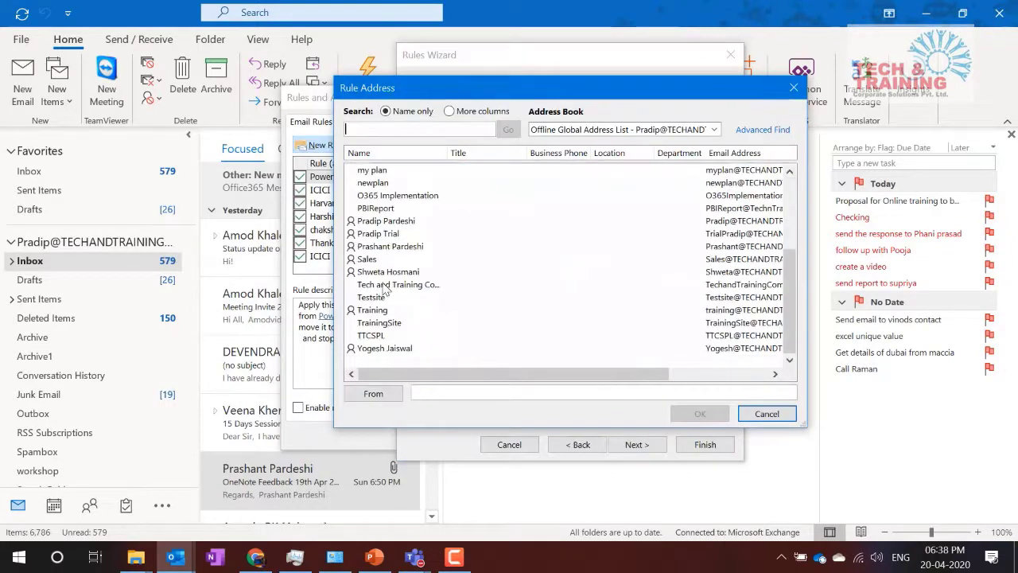
pyautogui.doubleClick(385, 247)
pyautogui.click(700, 413)
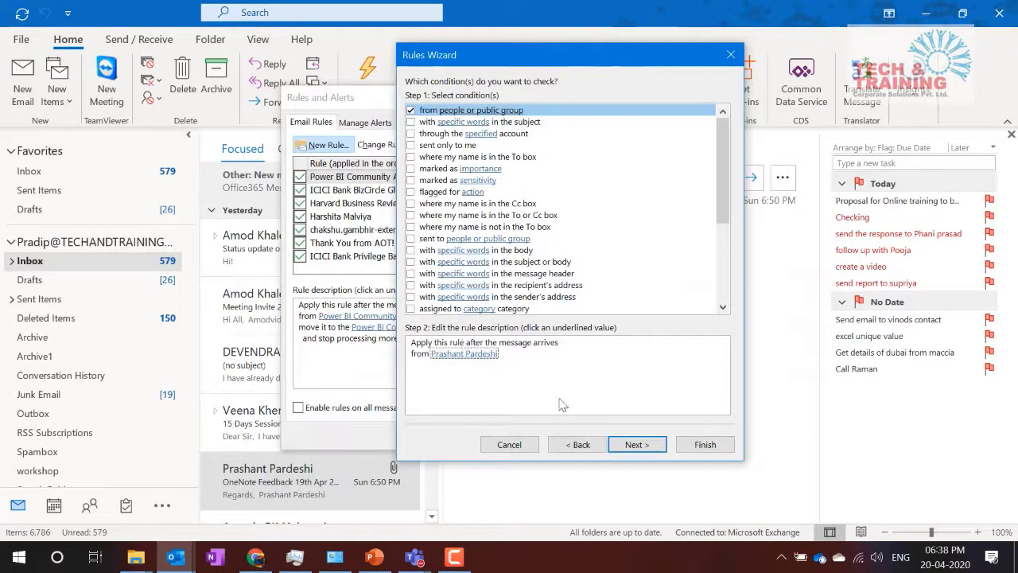
# Step: Add the "with specific words in the subject" condition with the words "important" and "urgent"
pyautogui.click(410, 122)
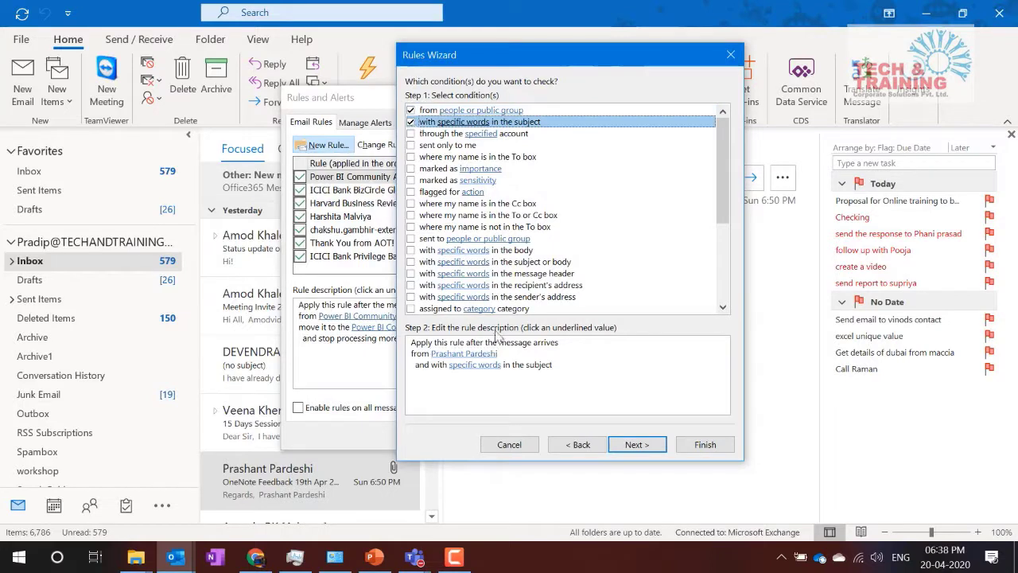
pyautogui.click(481, 364)
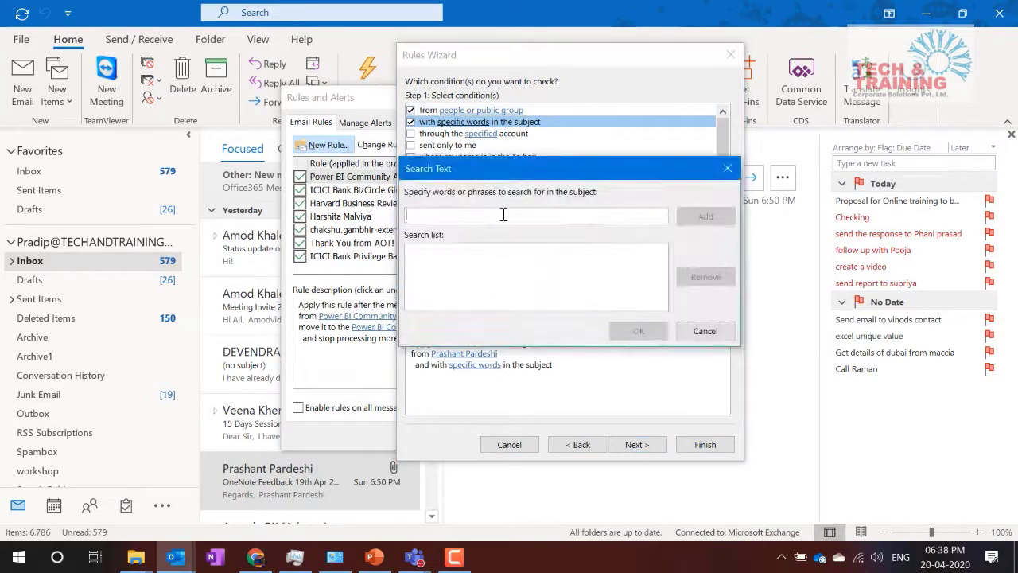
pyautogui.write('impr')
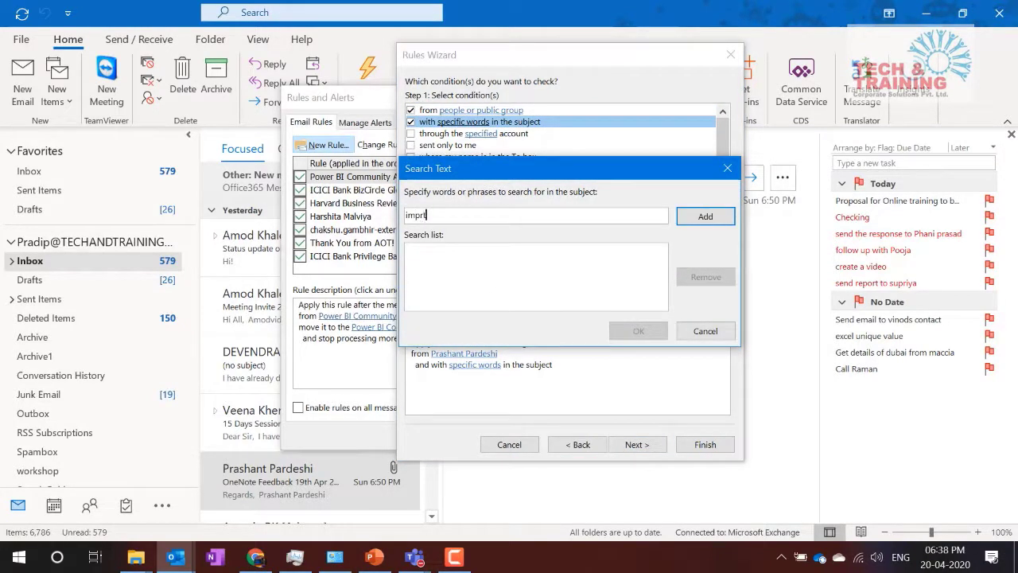
pyautogui.write('t')
pyautogui.press('BackSpace')
pyautogui.write('rtant')
pyautogui.press('Return')
pyautogui.write('urgent')
pyautogui.press('Return')
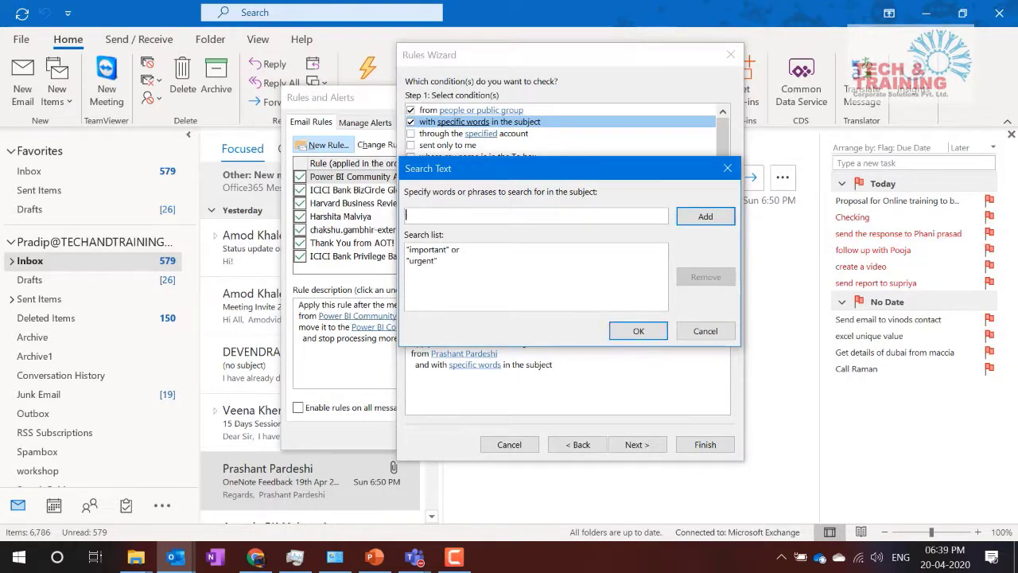
pyautogui.click(638, 331)
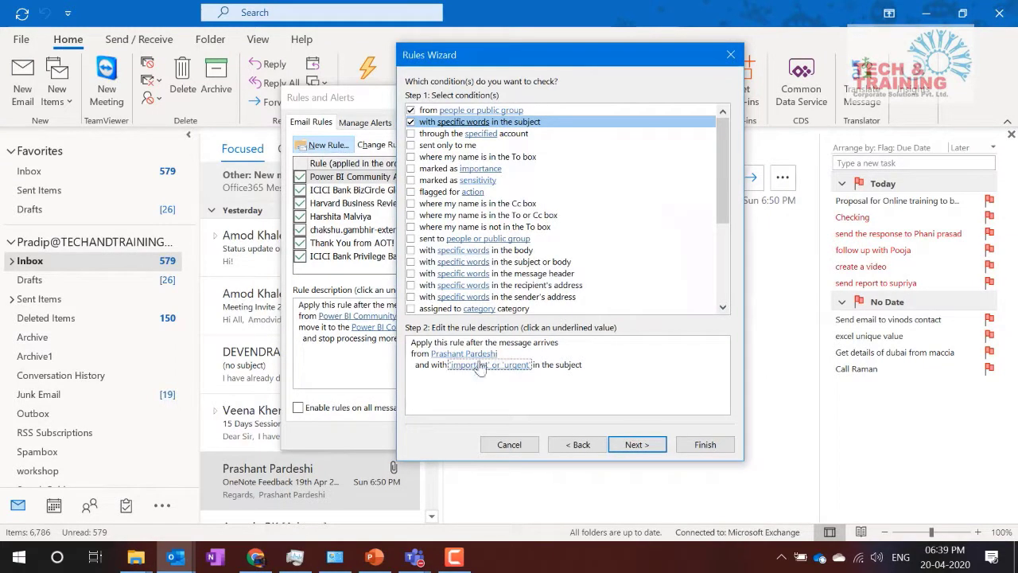
# Step: Select the actions to move the message to a specified folder and forward it to people, choosing the recipient from the address book
pyautogui.click(638, 446)
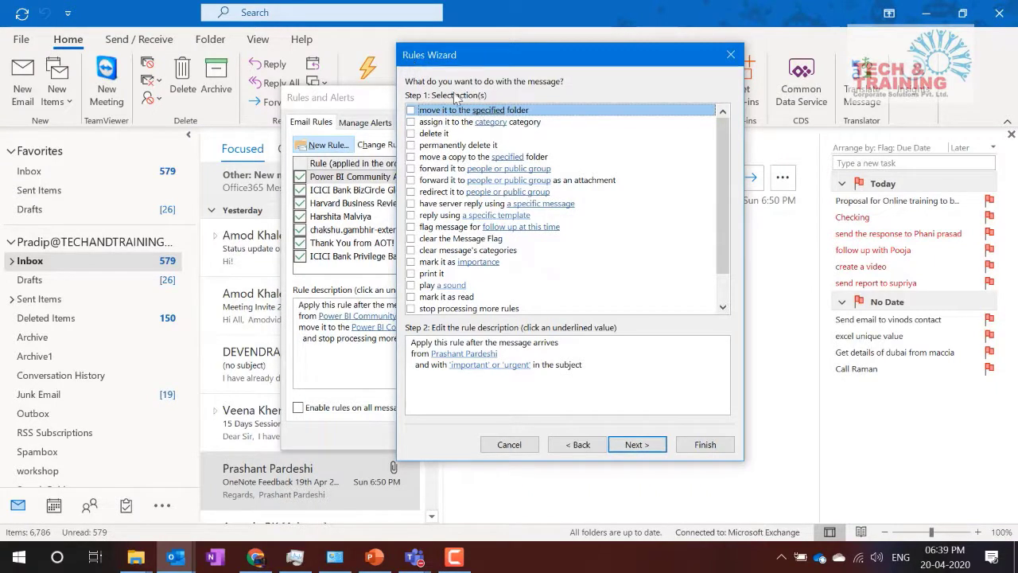
pyautogui.click(410, 111)
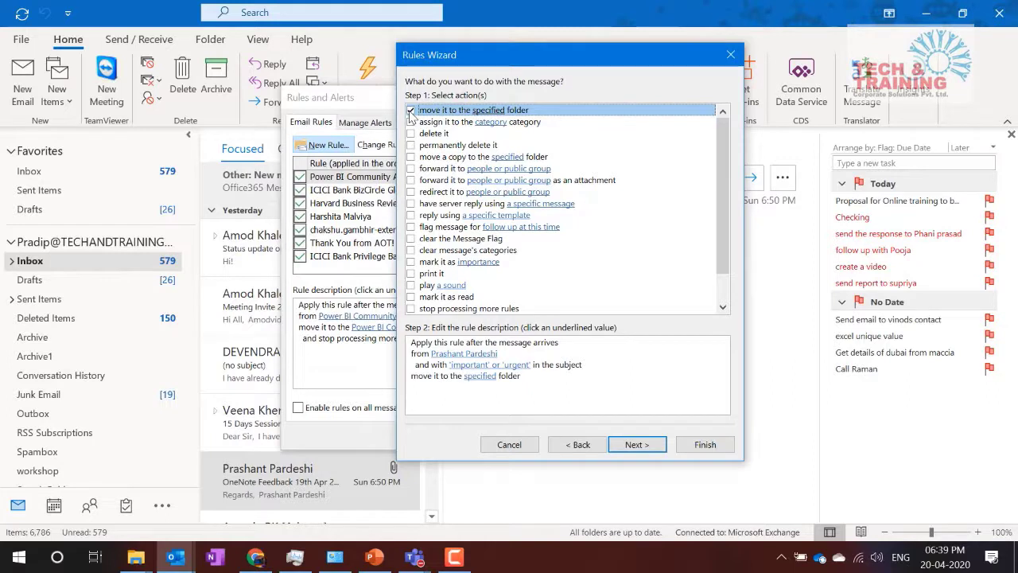
pyautogui.click(410, 169)
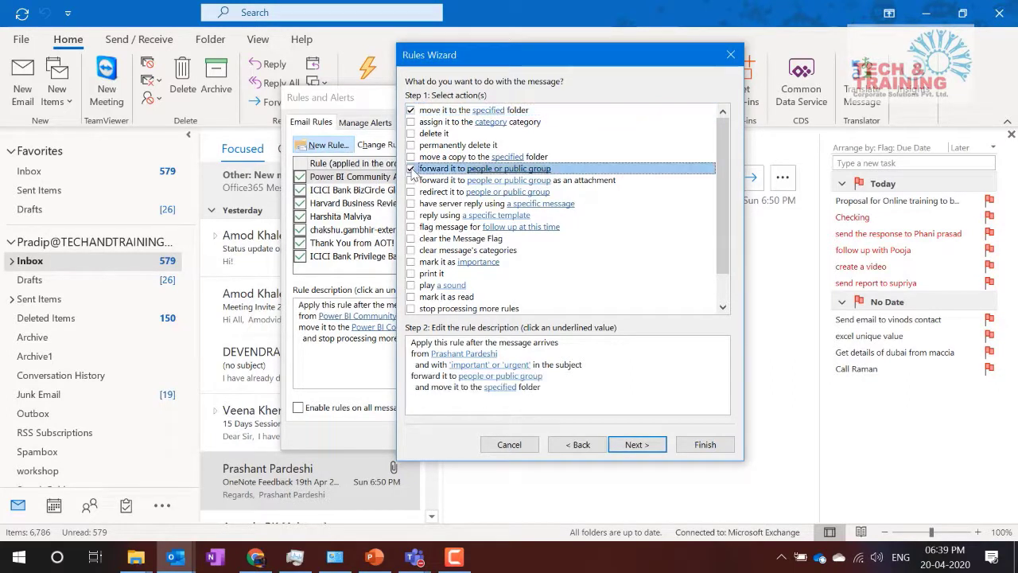
pyautogui.click(478, 379)
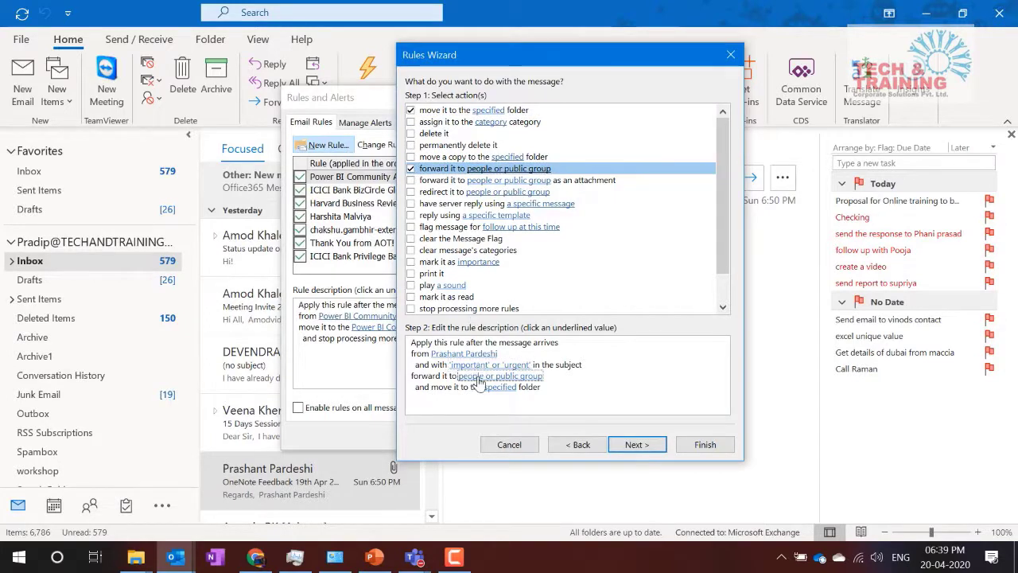
pyautogui.click(528, 379)
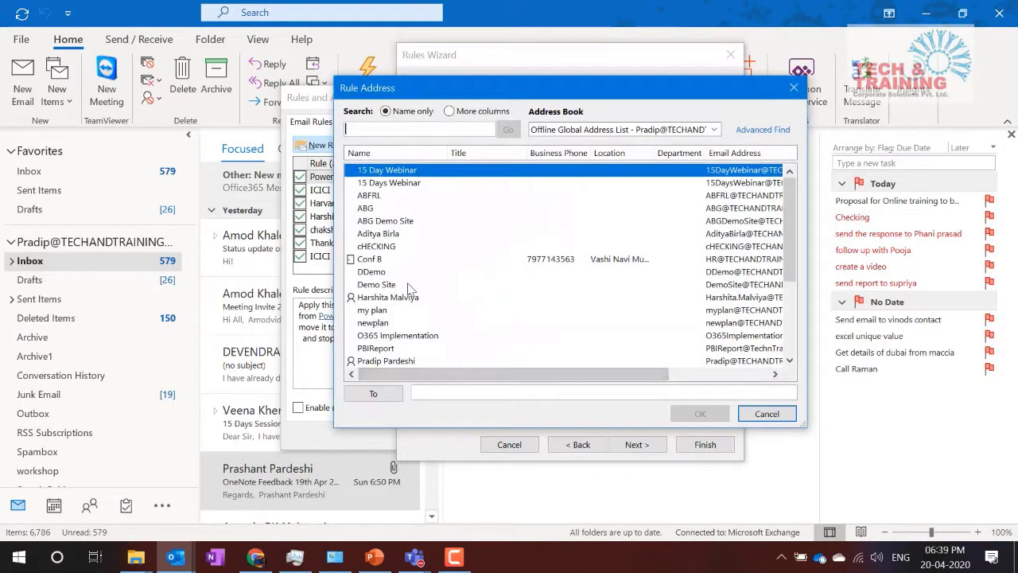
pyautogui.doubleClick(404, 296)
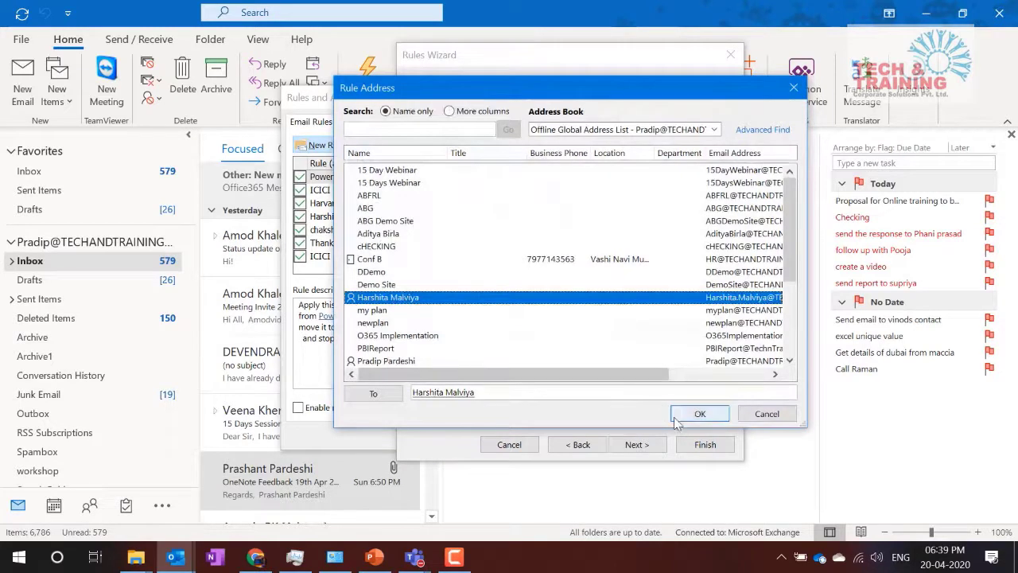
pyautogui.click(698, 413)
pyautogui.press('Tab')
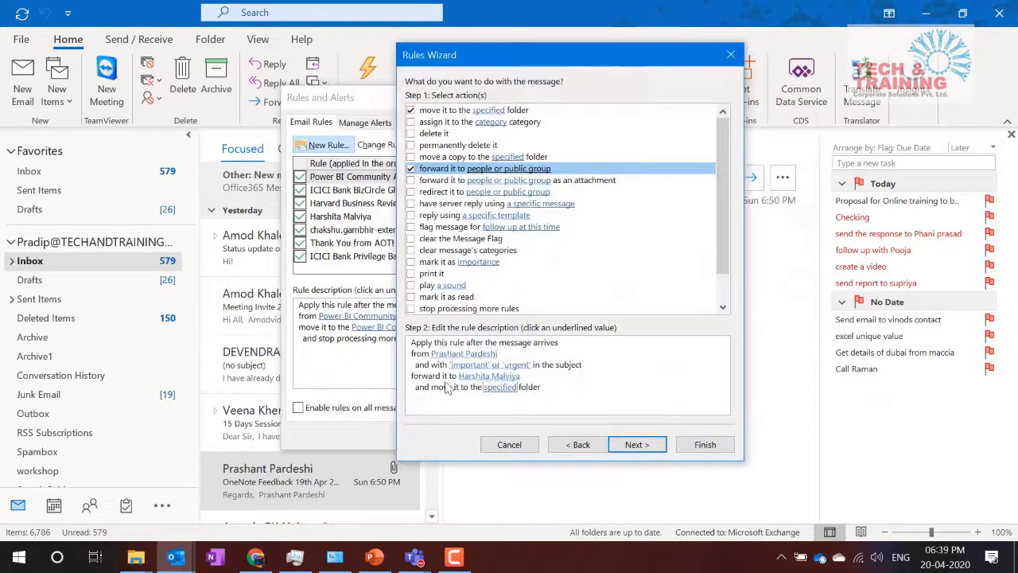
# Step: Create a new folder named "Urgent" under the Inbox and use it as the rule's destination folder
pyautogui.click(504, 389)
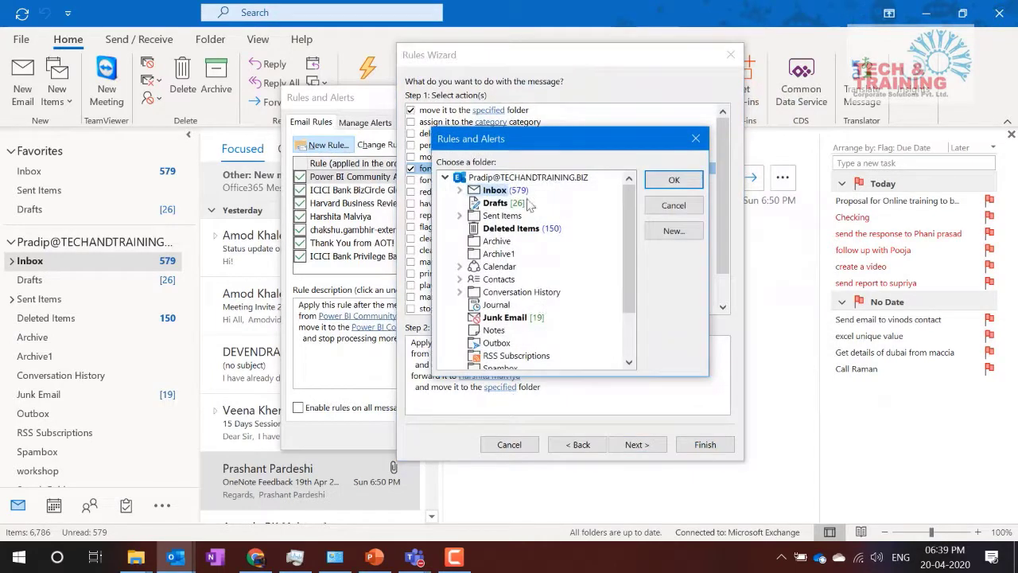
pyautogui.click(673, 230)
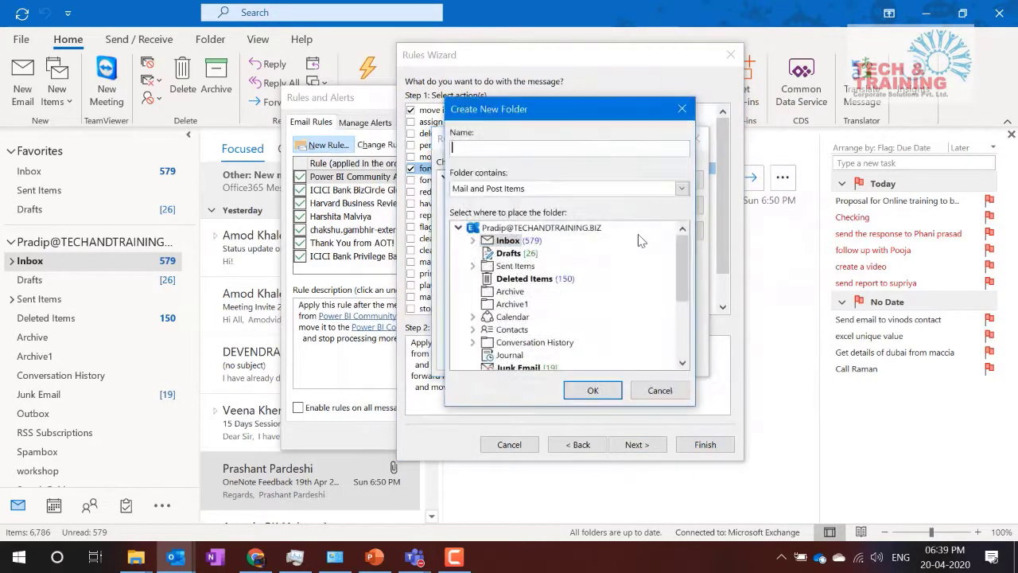
pyautogui.write('Urgent')
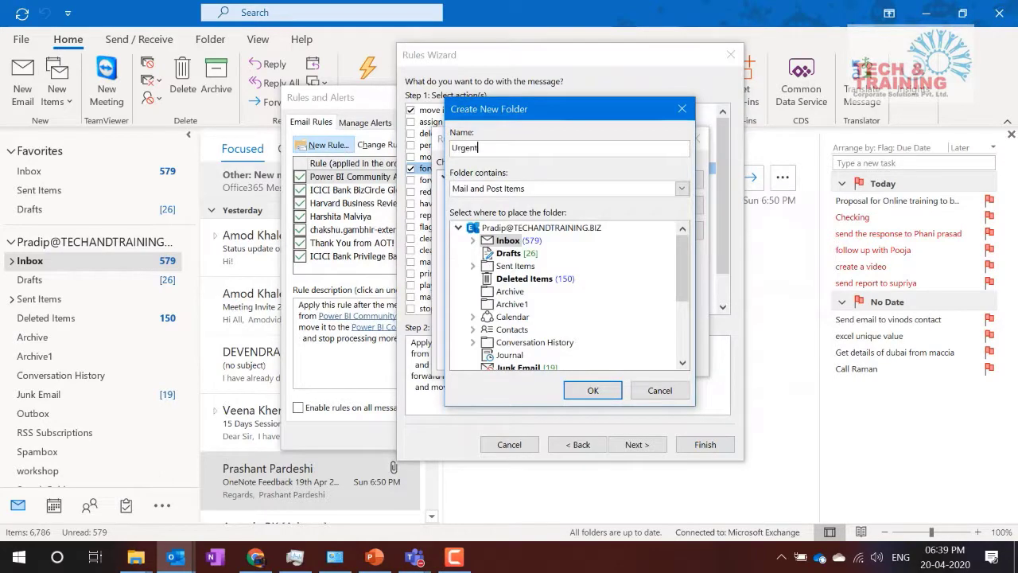
pyautogui.press('Return')
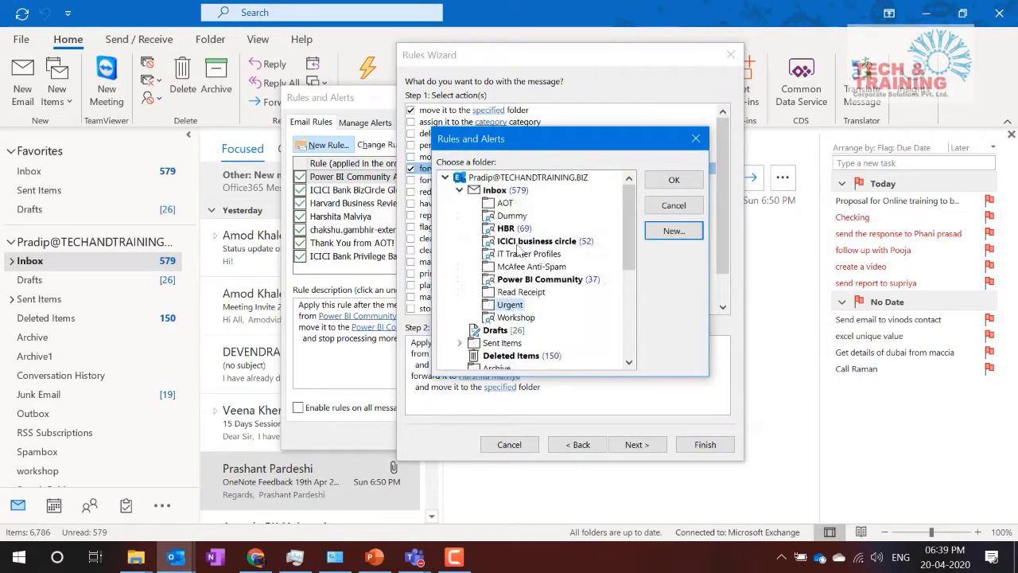
pyautogui.click(673, 180)
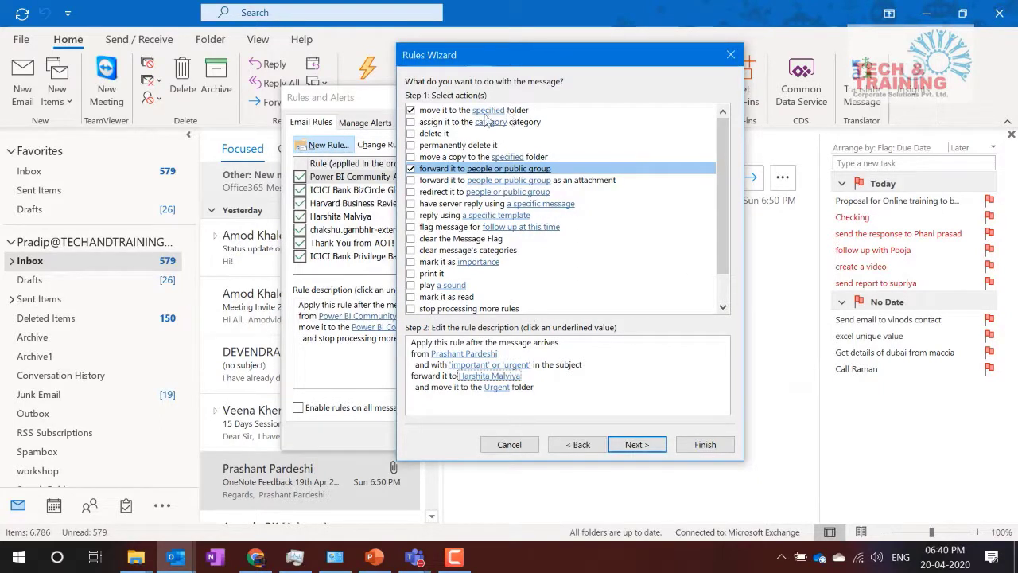
# Step: Continue to the rule's exceptions and select "except where my name is in the Cc box"
pyautogui.click(628, 447)
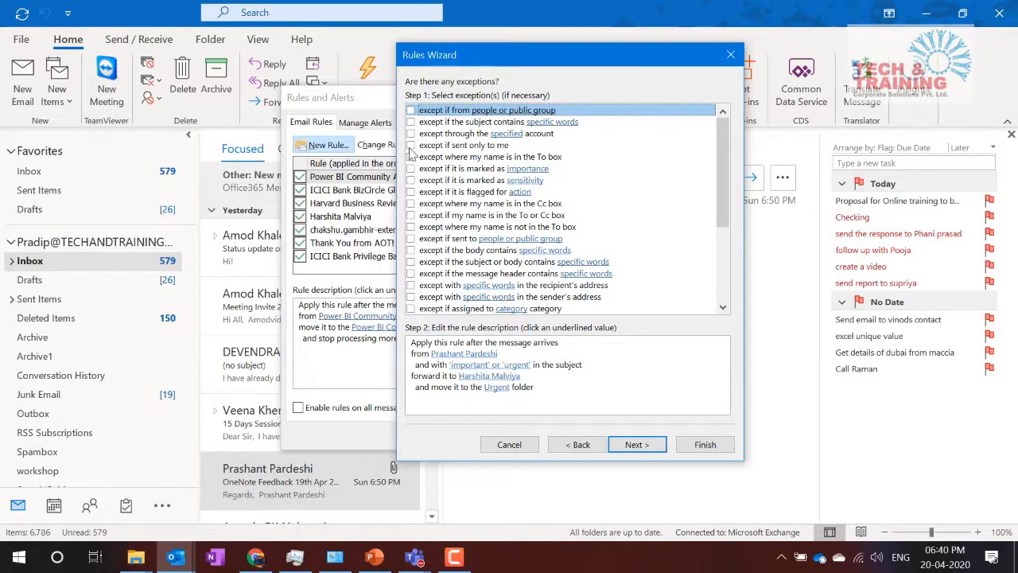
pyautogui.click(410, 204)
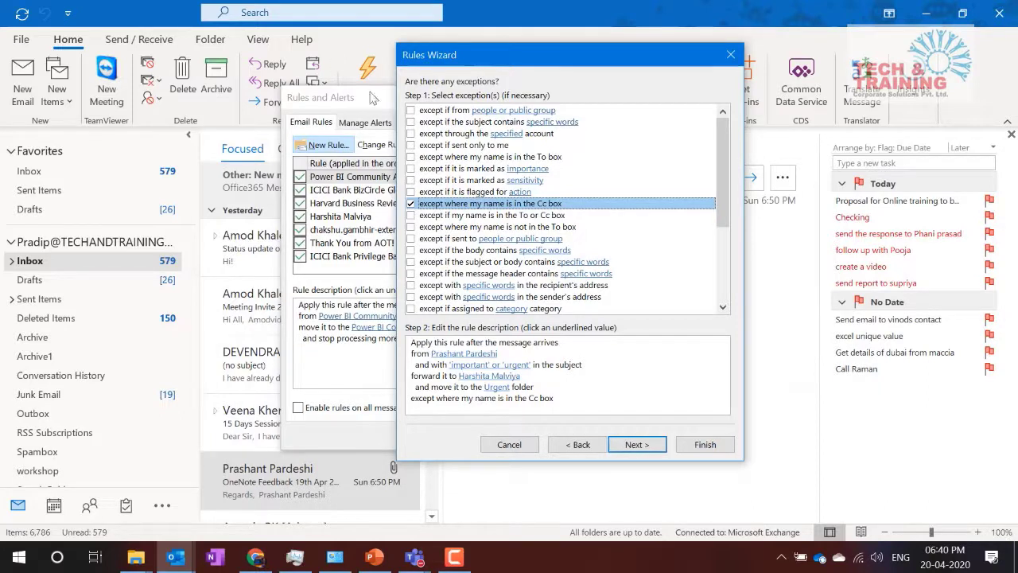
# Step: Continue to the rule's final setup page, go over its name and run options, and cancel the wizard without saving the rule
pyautogui.press('Tab')
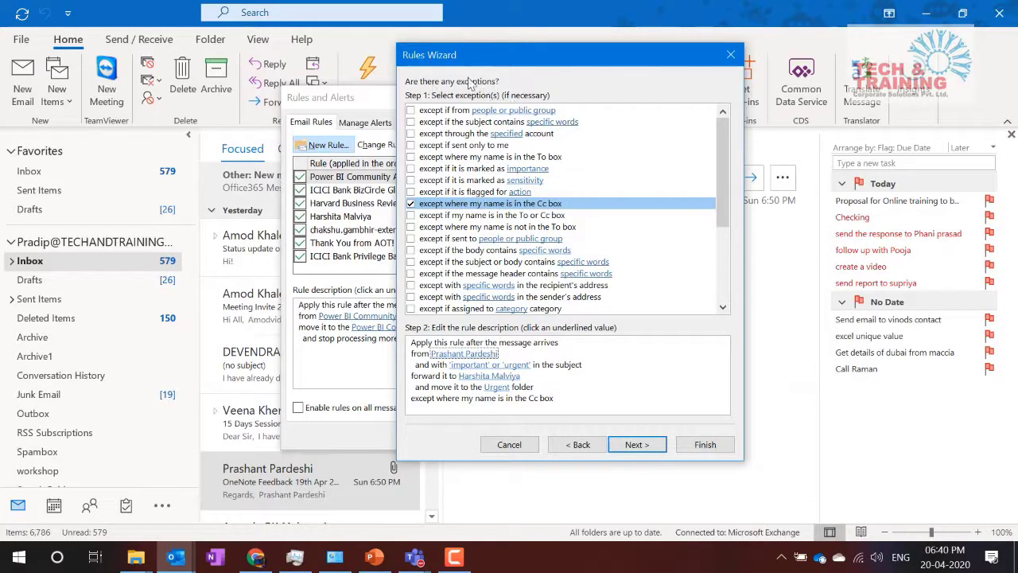
pyautogui.click(646, 444)
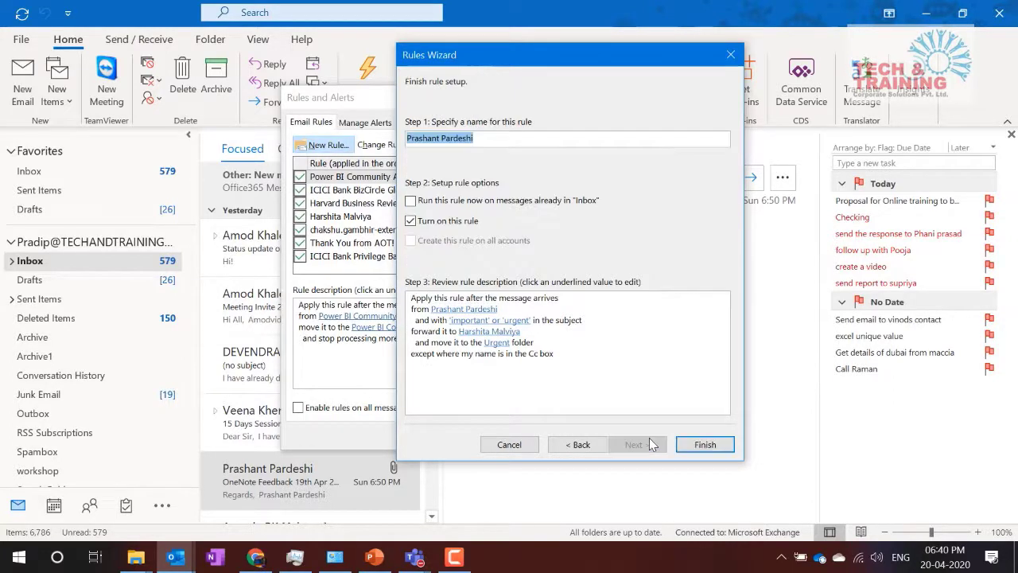
pyautogui.click(411, 201)
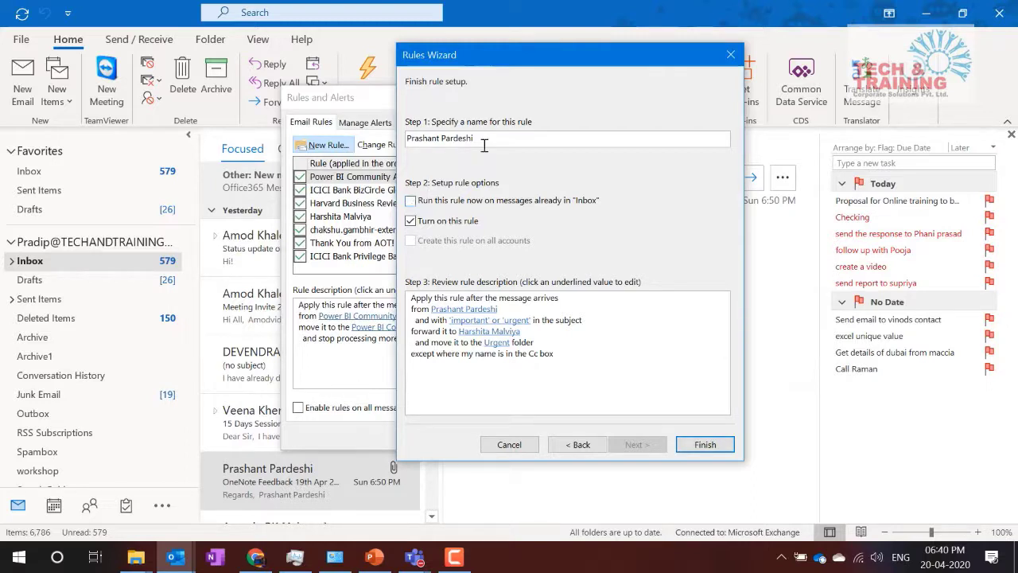
pyautogui.moveTo(493, 136); pyautogui.dragTo(371, 140)
pyautogui.click(494, 294)
pyautogui.click(505, 446)
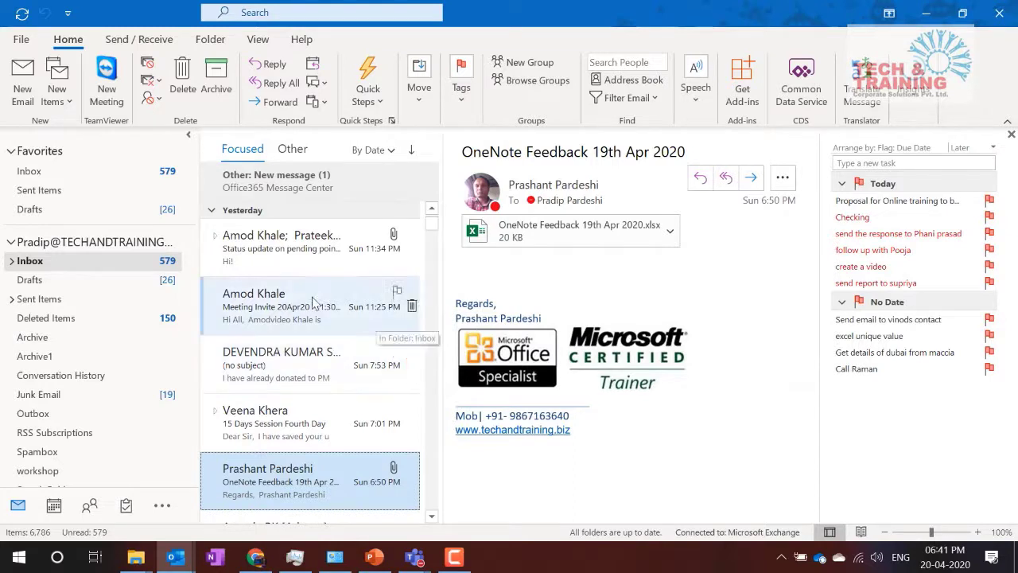
# Step: Open the conditional formatting rules in the inbox's view settings and select the "To Emails" rule
pyautogui.scroll(10, 408, 304)
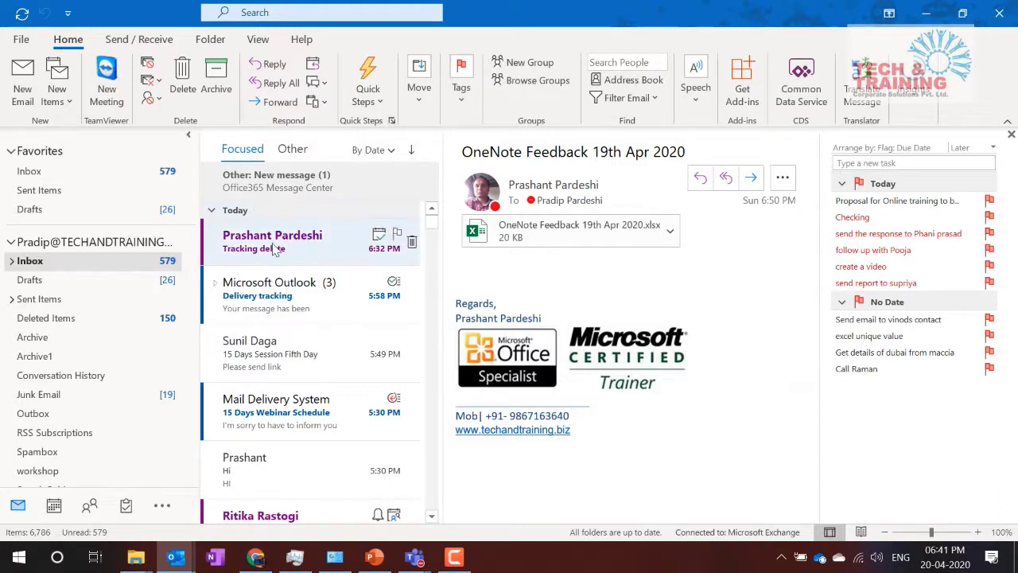
pyautogui.moveTo(293, 279)
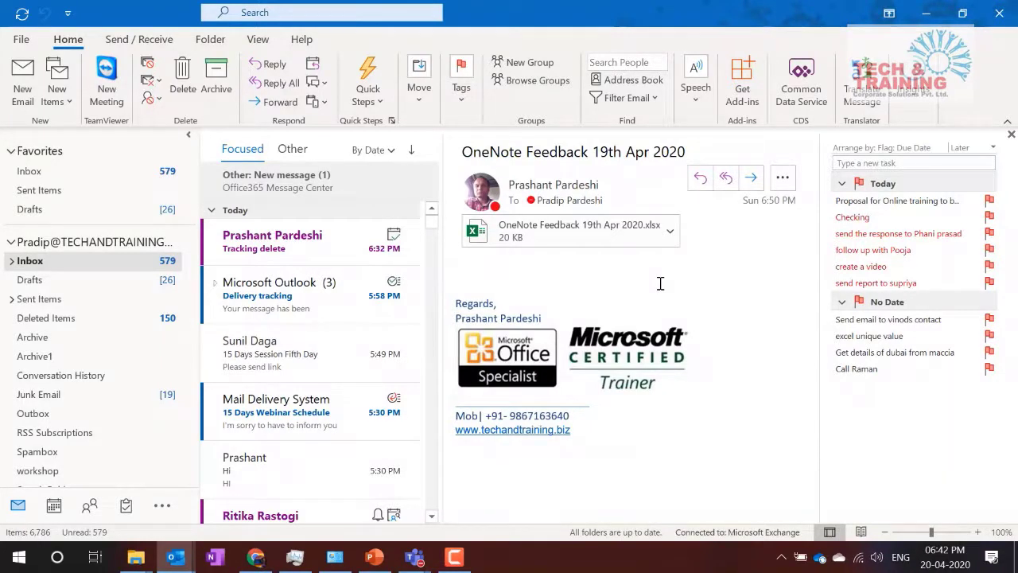
pyautogui.click(257, 40)
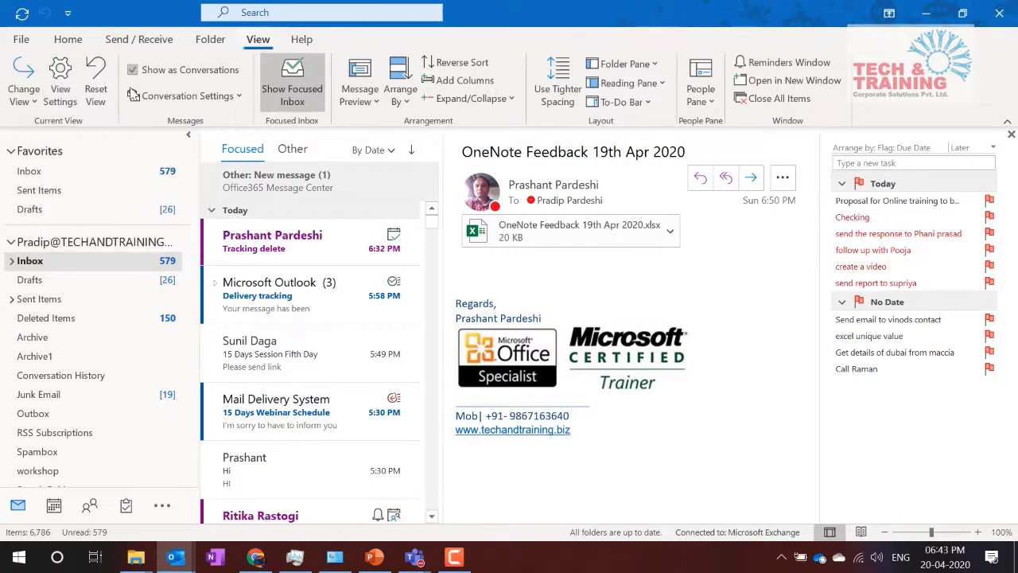
pyautogui.click(57, 68)
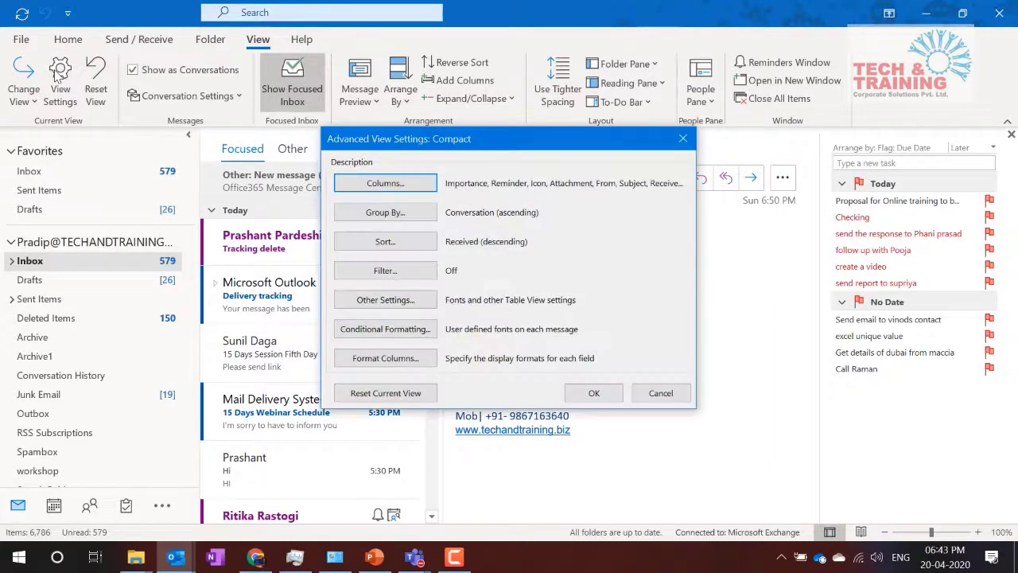
pyautogui.click(390, 331)
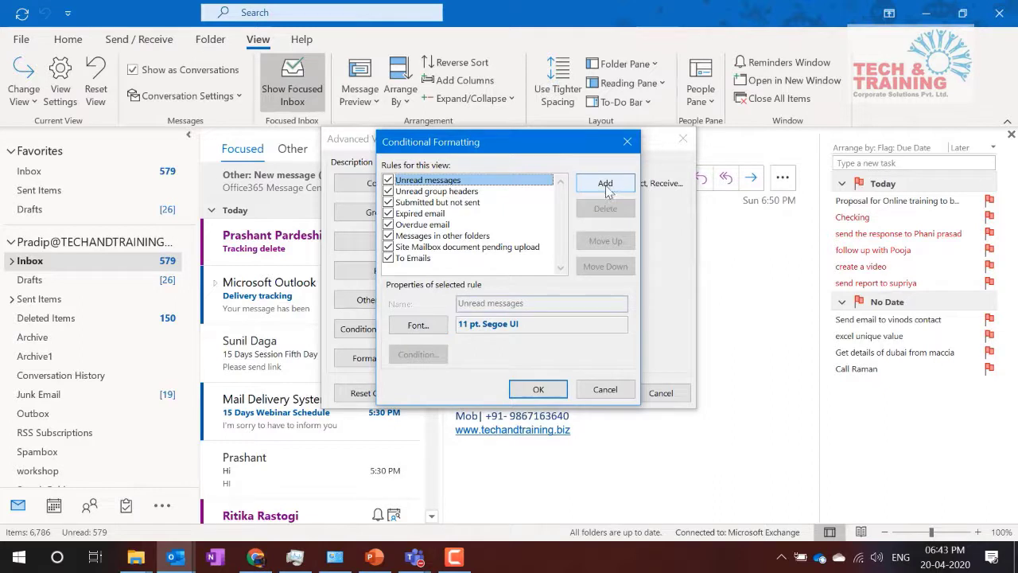
pyautogui.click(415, 261)
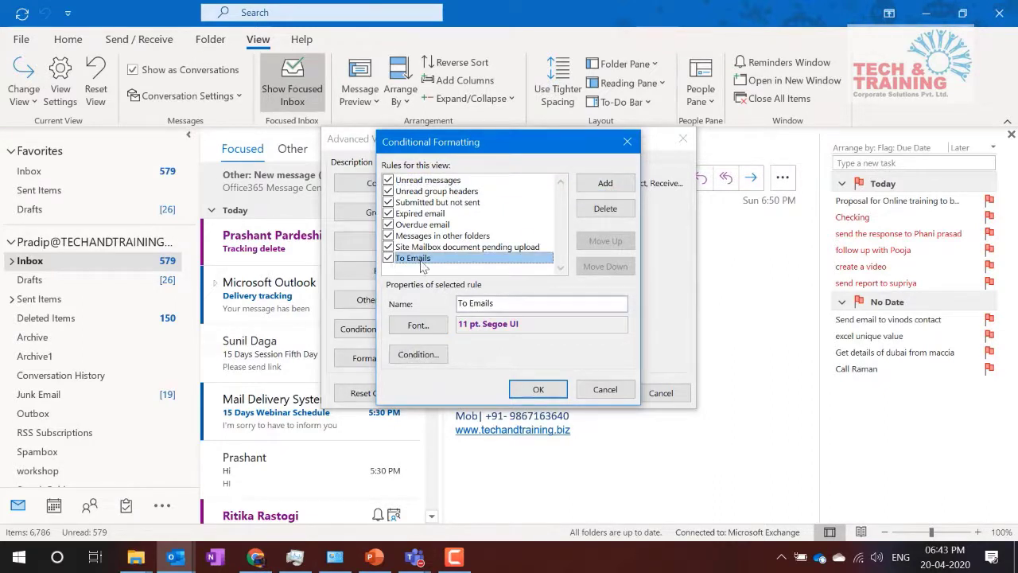
pyautogui.click(515, 304)
pyautogui.moveTo(515, 303); pyautogui.dragTo(453, 305)
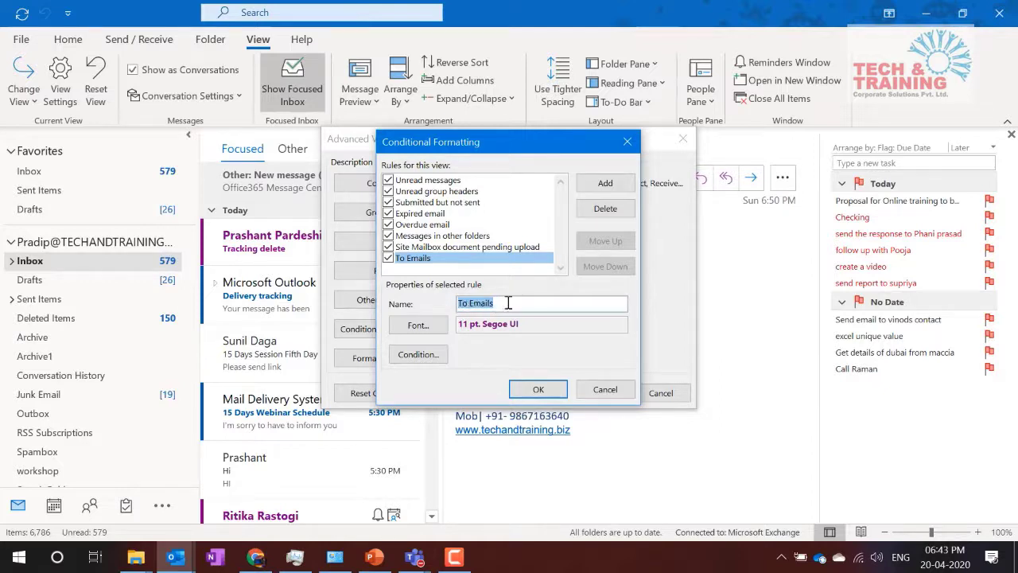
# Step: Set the font colour of the "To Emails" rule to Maroon, keeping the Segoe UI font in Bold
pyautogui.click(419, 326)
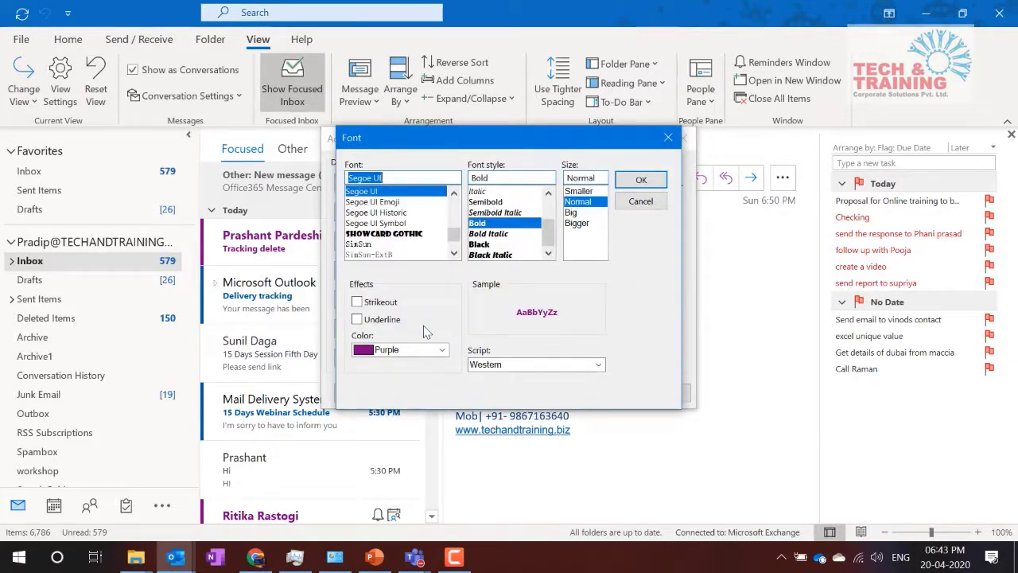
pyautogui.click(488, 225)
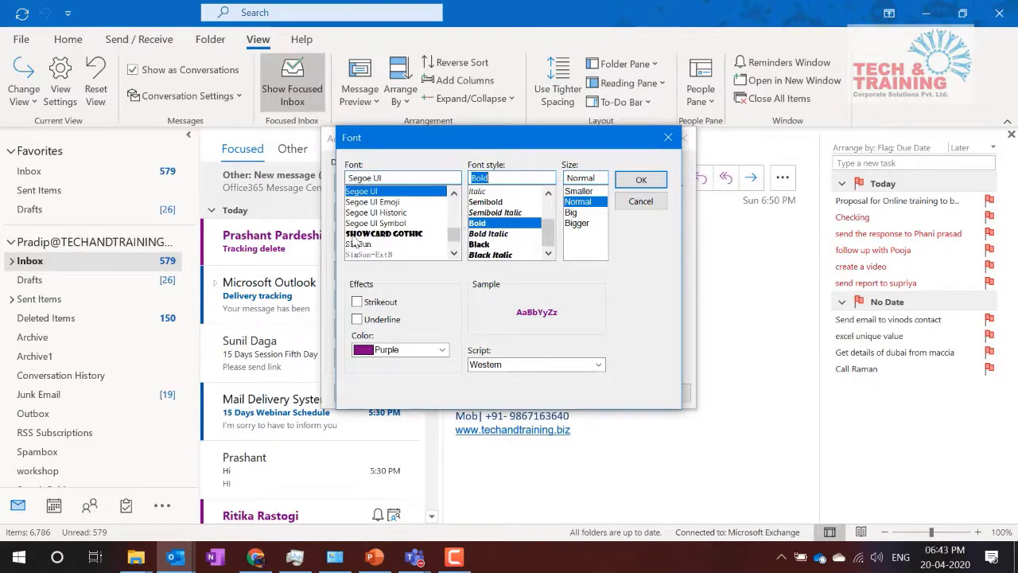
pyautogui.scroll(-1, 390, 214)
pyautogui.scroll(3, 390, 217)
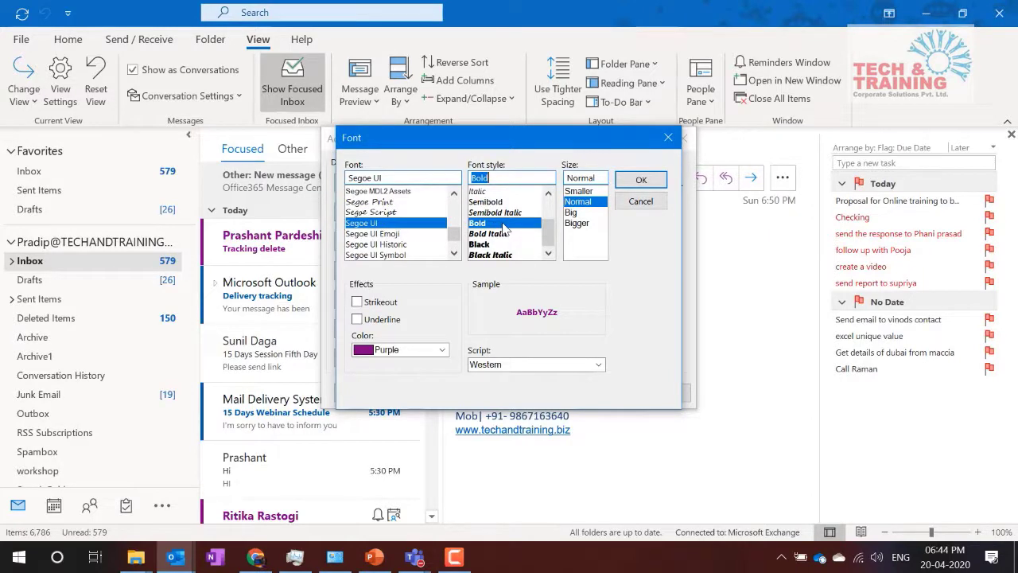
pyautogui.click(386, 351)
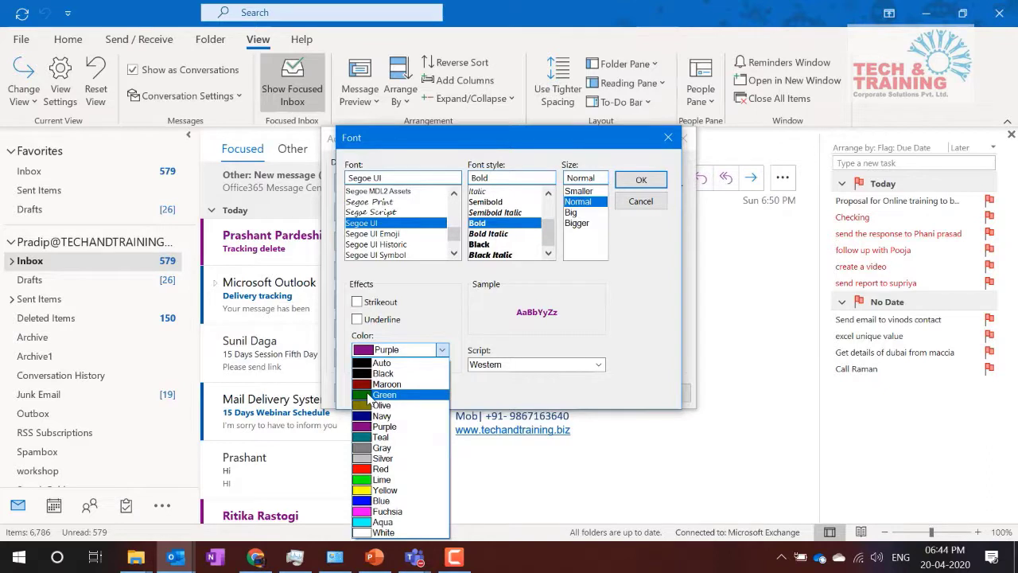
pyautogui.click(384, 426)
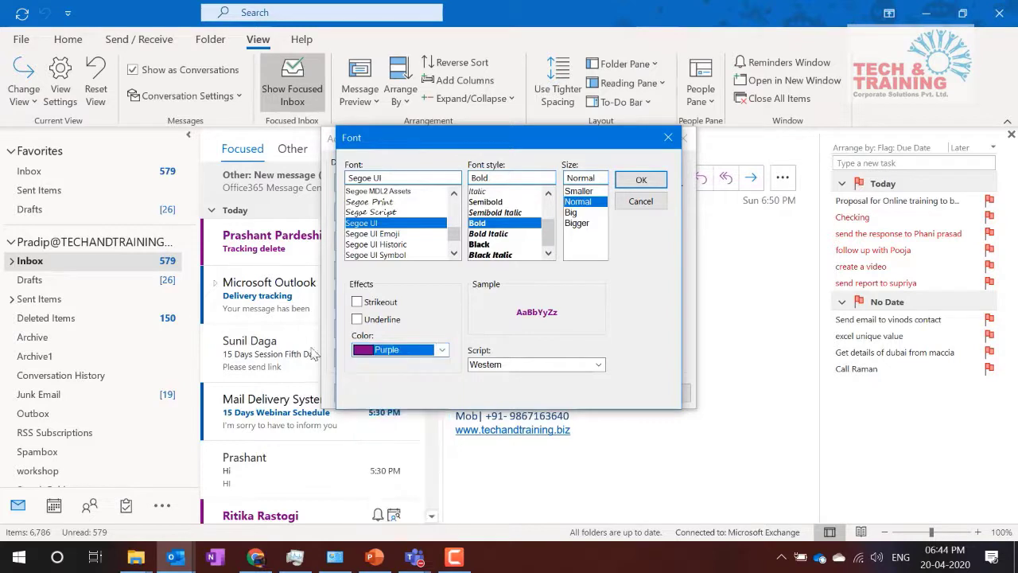
pyautogui.click(400, 350)
pyautogui.click(390, 385)
pyautogui.click(644, 180)
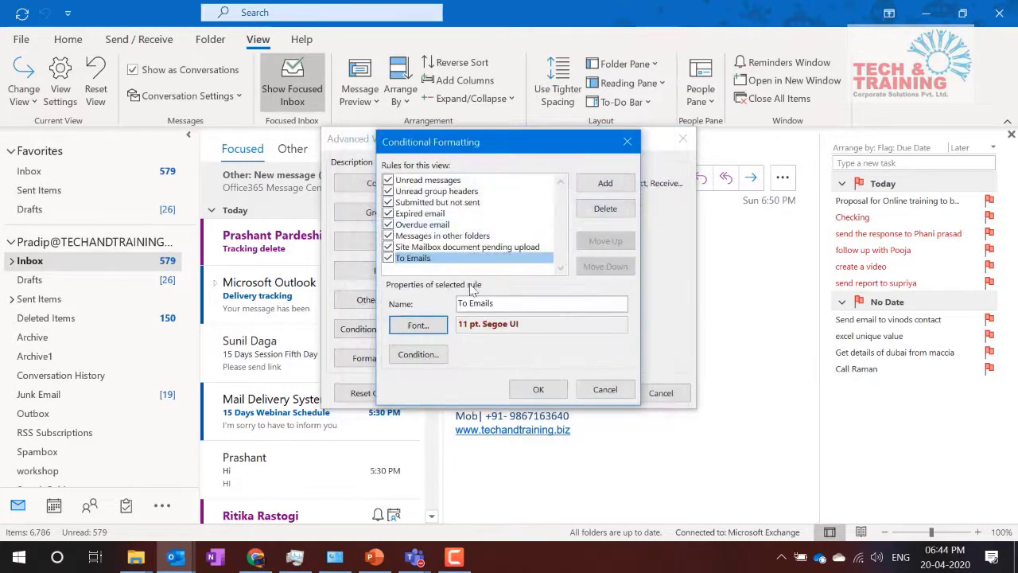
# Step: Review the "To Emails" rule's condition, keeping "Where I am" as "on the To line with other people" and "Only items that are" as "unread"
pyautogui.click(418, 355)
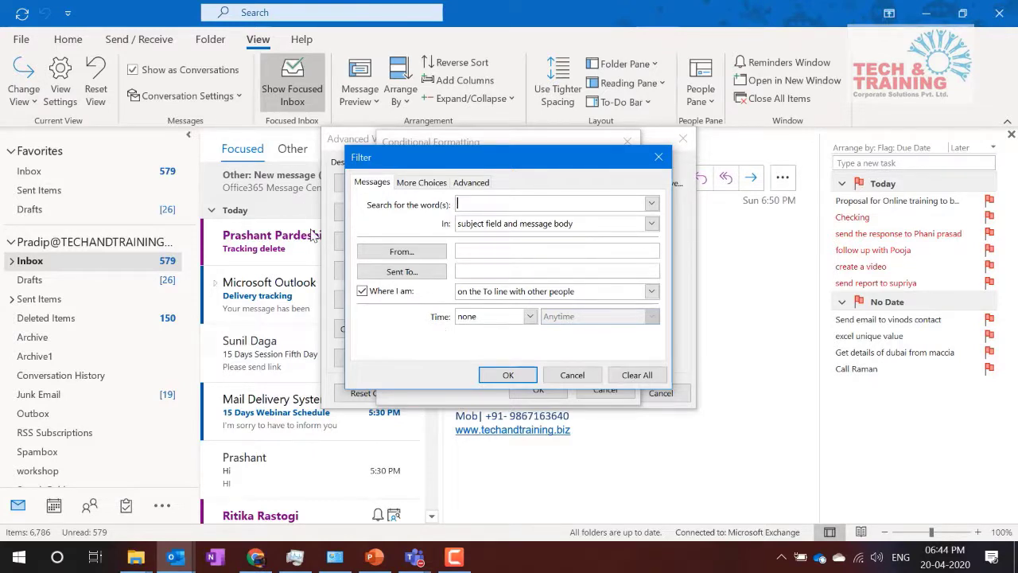
pyautogui.click(363, 291)
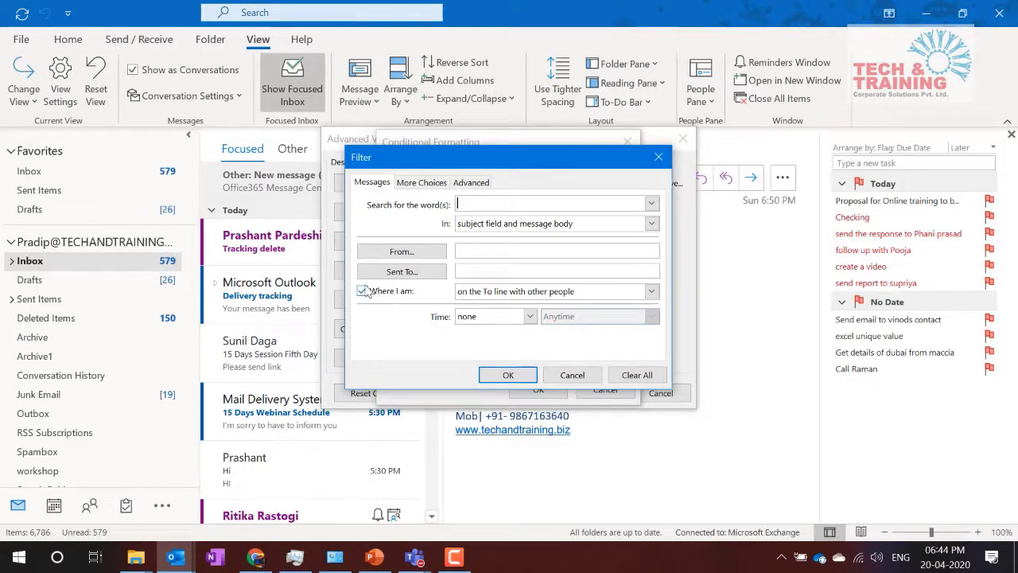
pyautogui.click(509, 293)
pyautogui.click(509, 304)
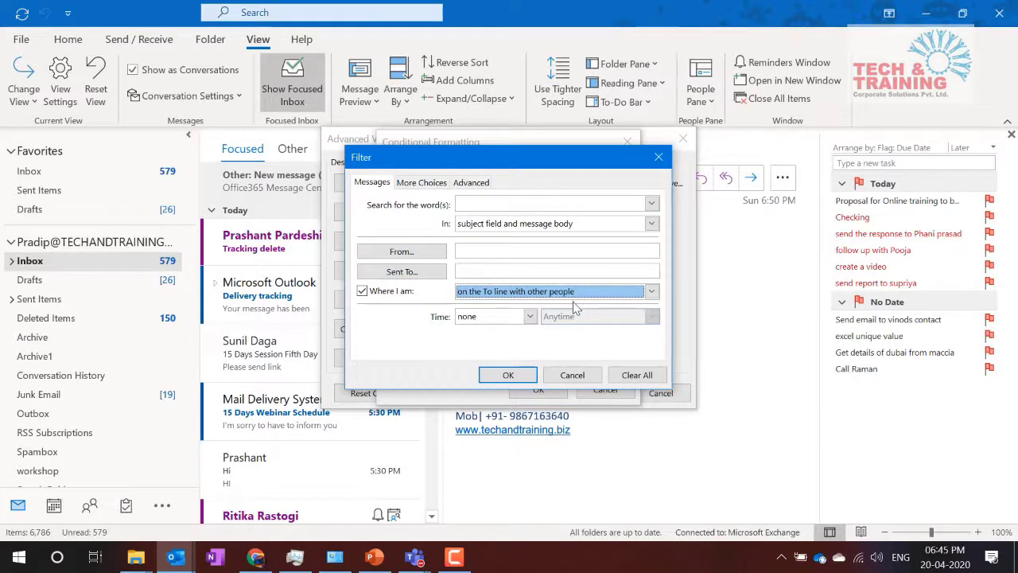
pyautogui.click(652, 291)
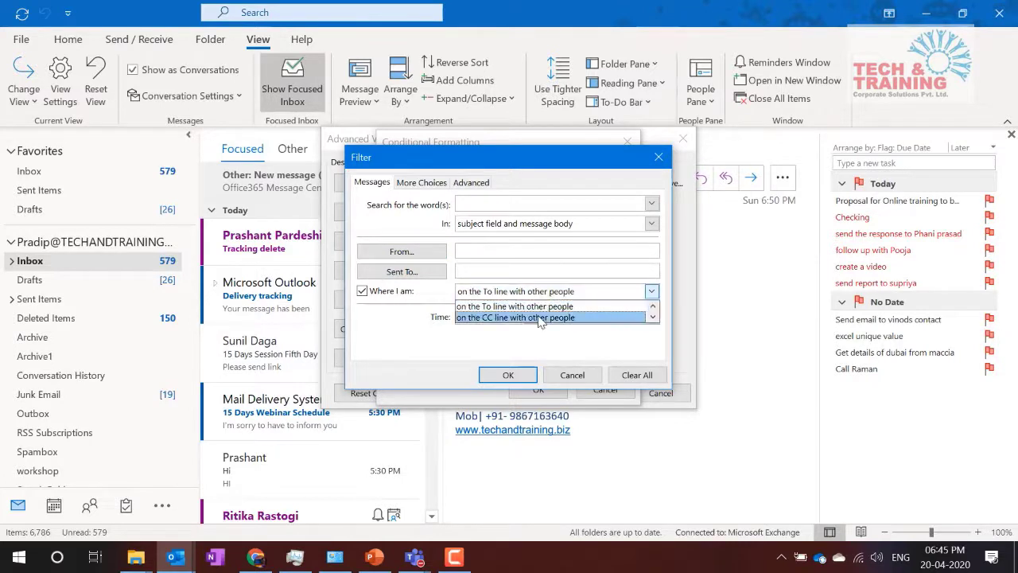
pyautogui.click(652, 307)
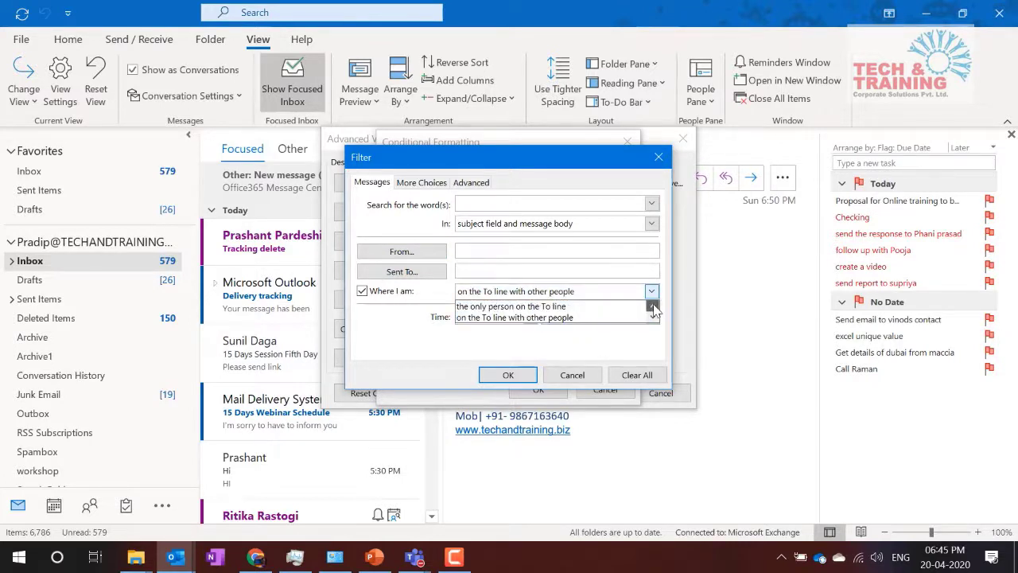
pyautogui.click(652, 317)
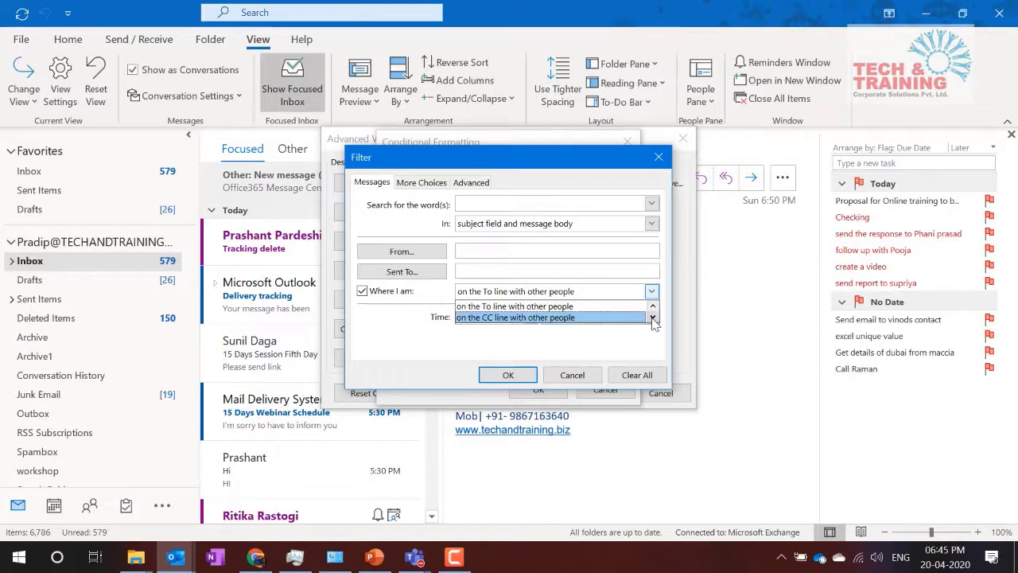
pyautogui.click(600, 310)
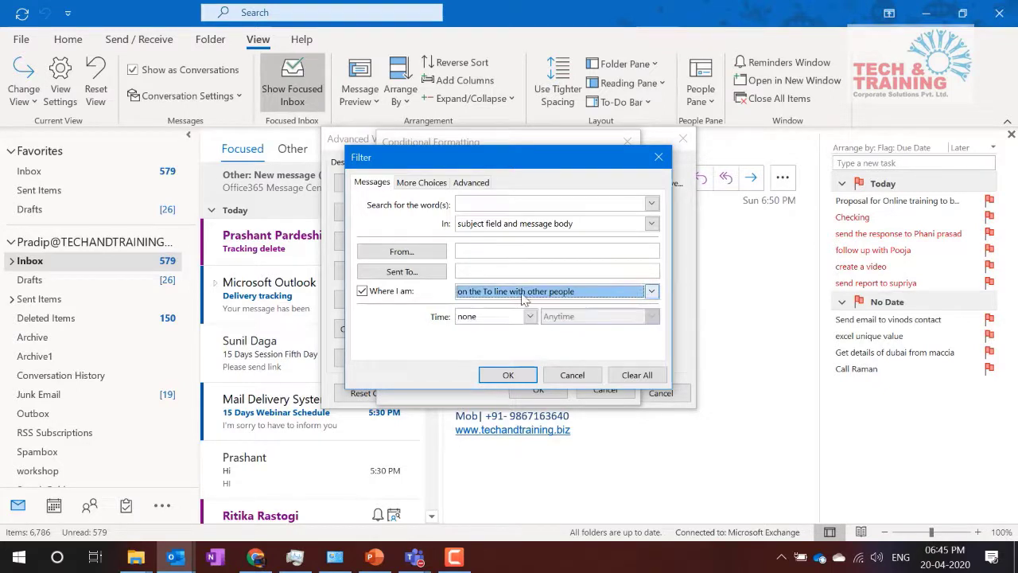
pyautogui.click(522, 295)
pyautogui.click(522, 294)
pyautogui.click(421, 182)
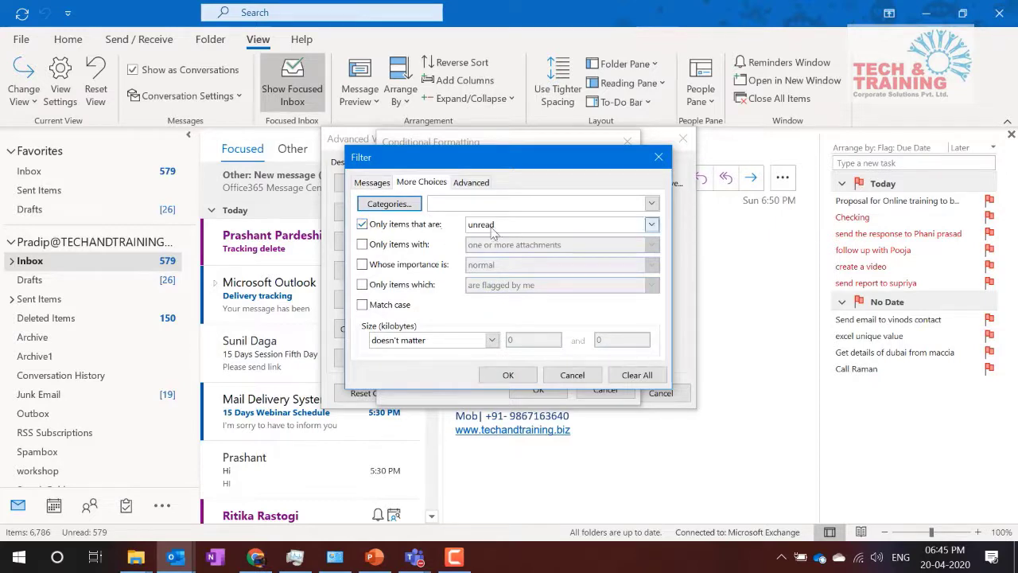
pyautogui.click(516, 376)
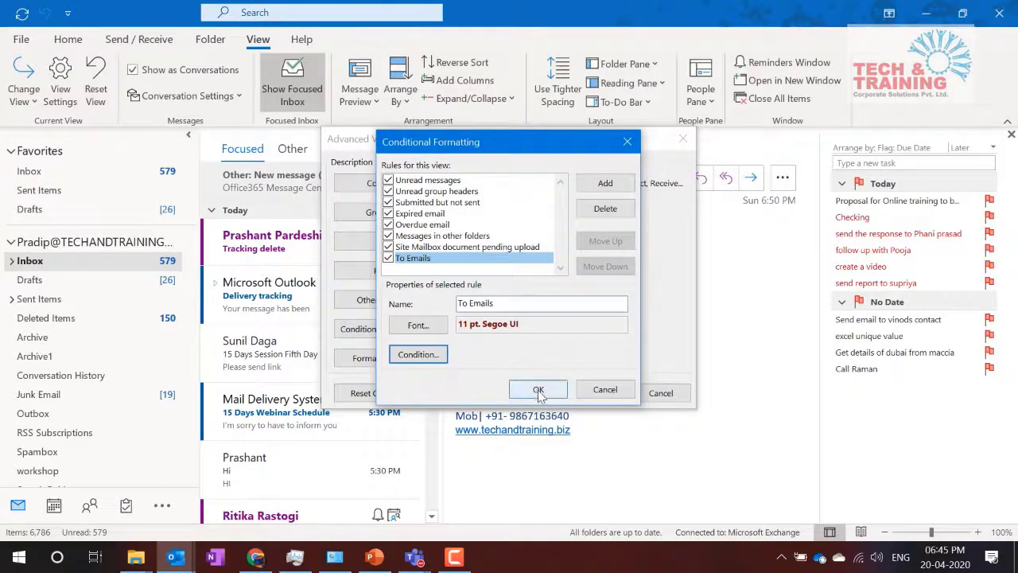
# Step: Apply the conditional formatting and view settings, and examine the colouring of the messages in the inbox
pyautogui.click(538, 390)
pyautogui.click(597, 392)
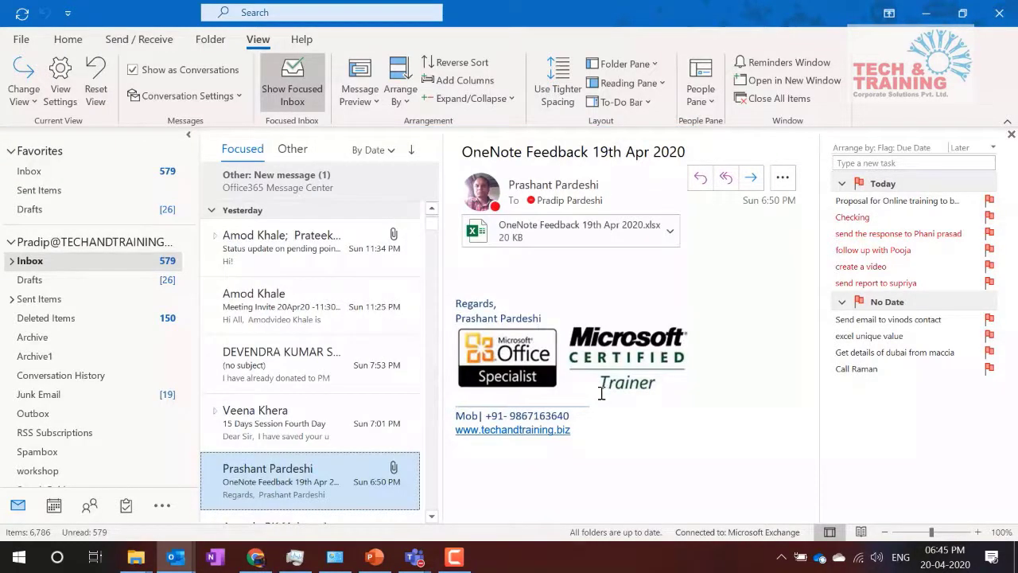
pyautogui.scroll(10, 350, 318)
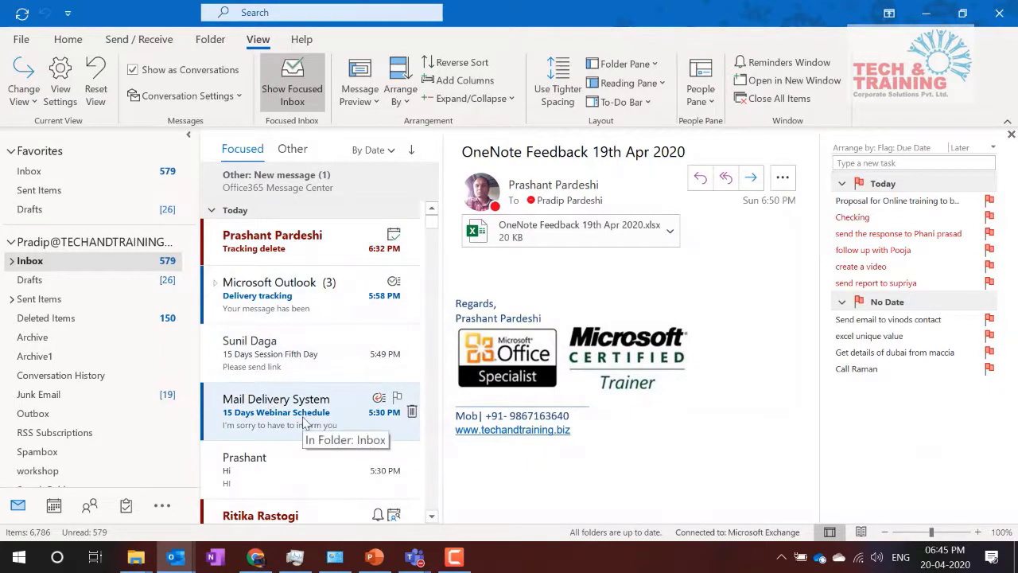
pyautogui.scroll(-1, 303, 422)
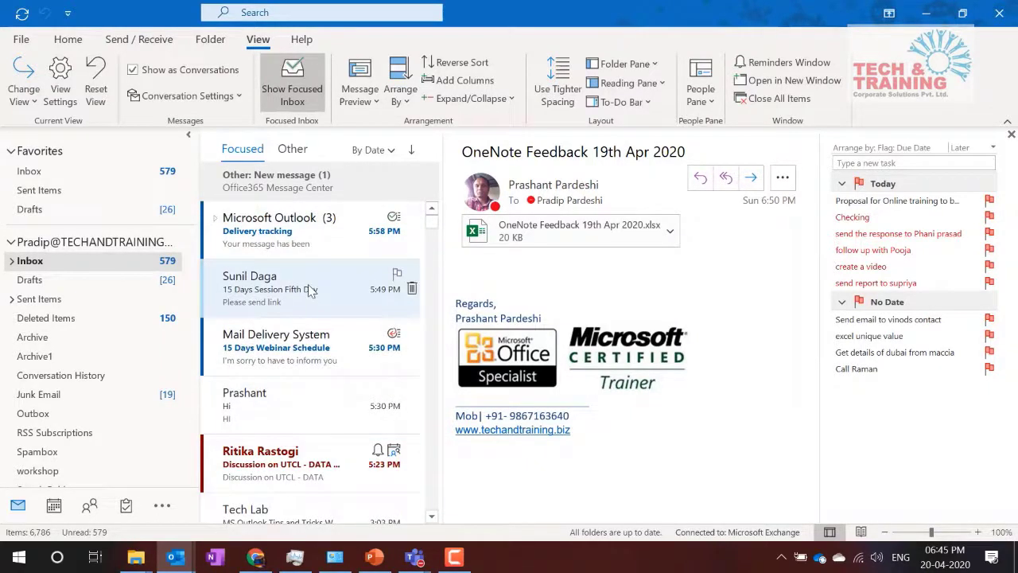
pyautogui.scroll(-10, 310, 291)
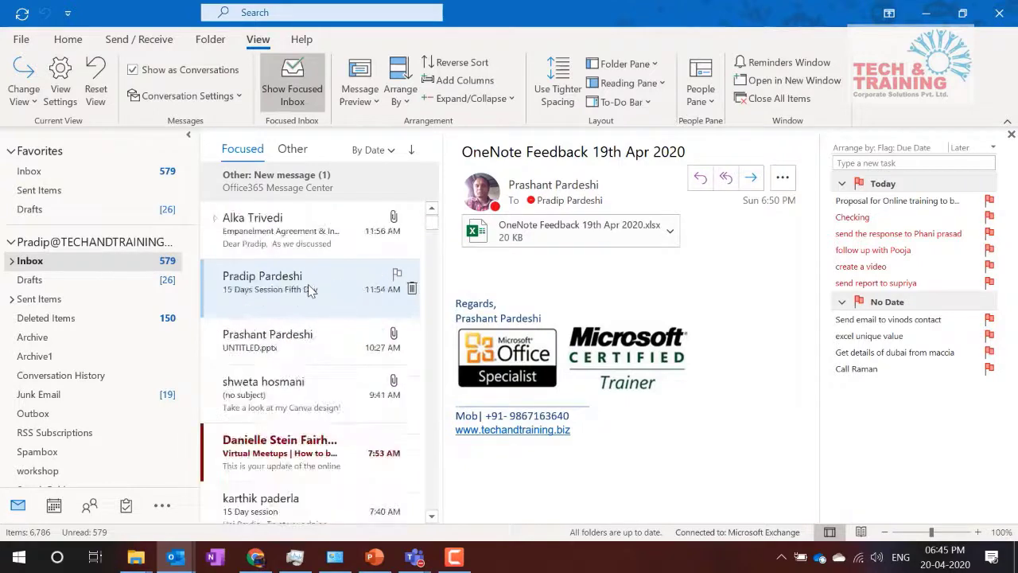
pyautogui.scroll(-2, 307, 283)
pyautogui.scroll(12, 308, 284)
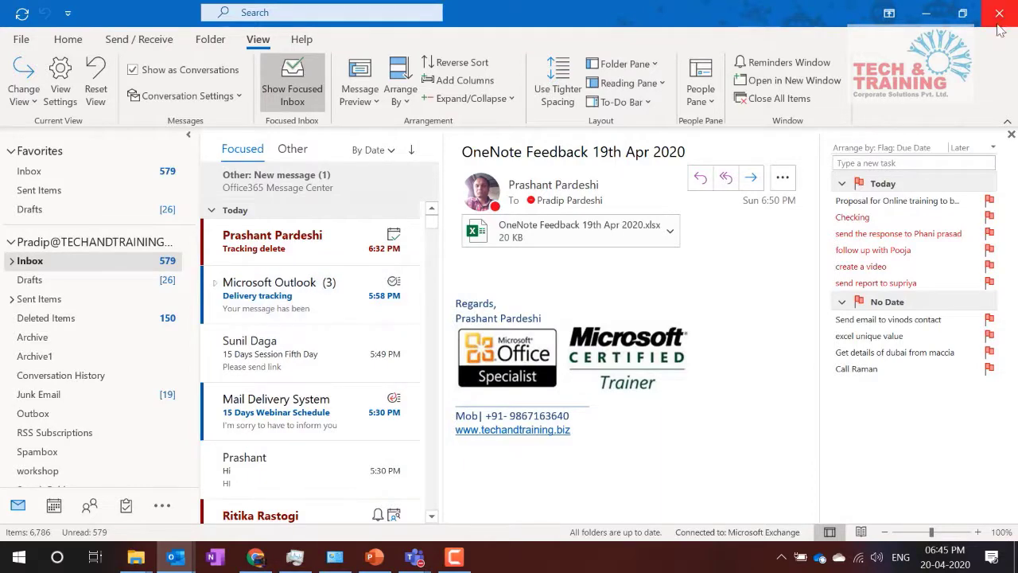
# Step: Close Outlook and restart it, choosing the Techtrainings profile at startup
pyautogui.hotkey('ctrl', 'n')
pyautogui.press('Escape')
pyautogui.click(517, 323)
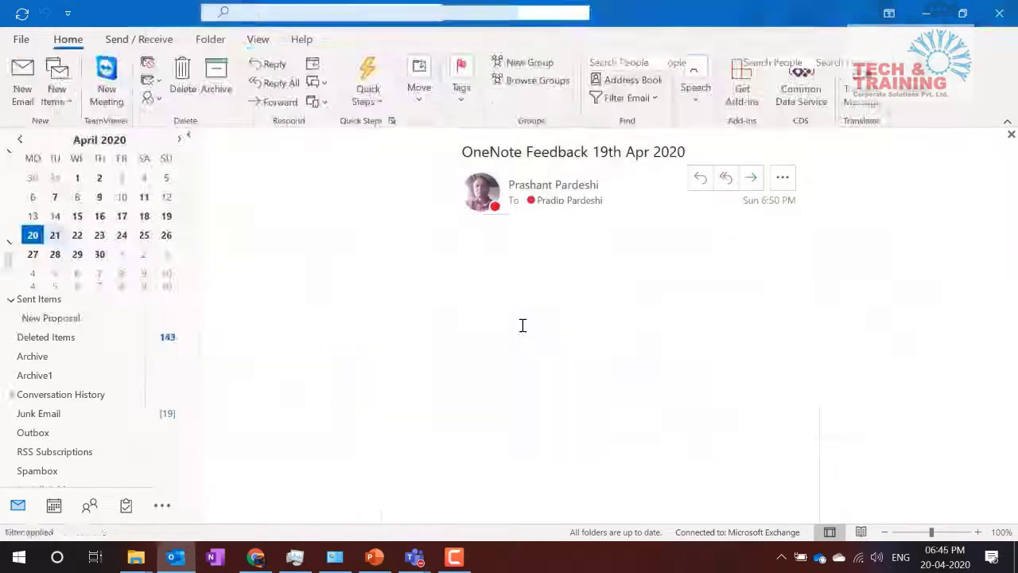
pyautogui.hotkey('alt', 'Tab')
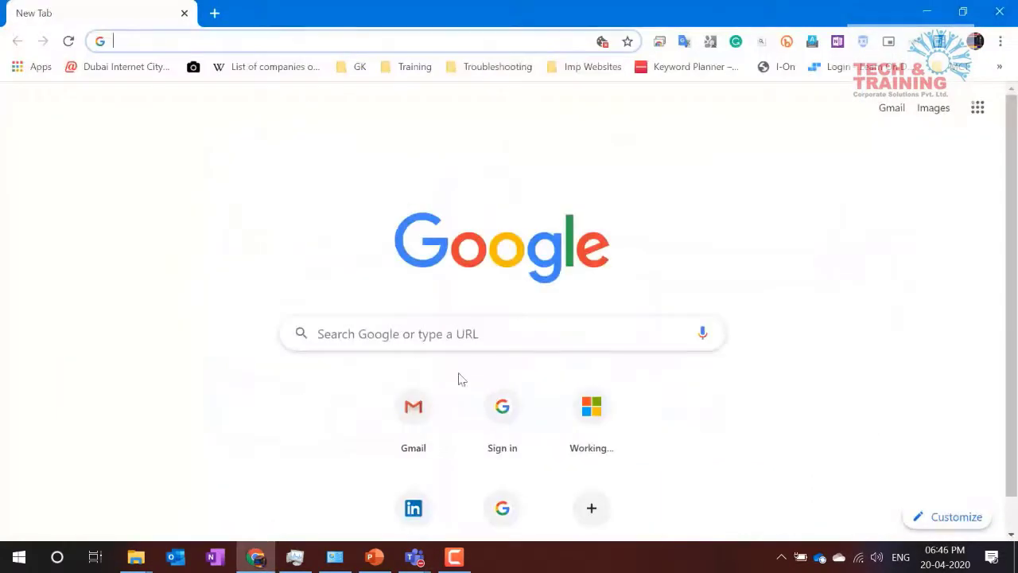
pyautogui.click(182, 558)
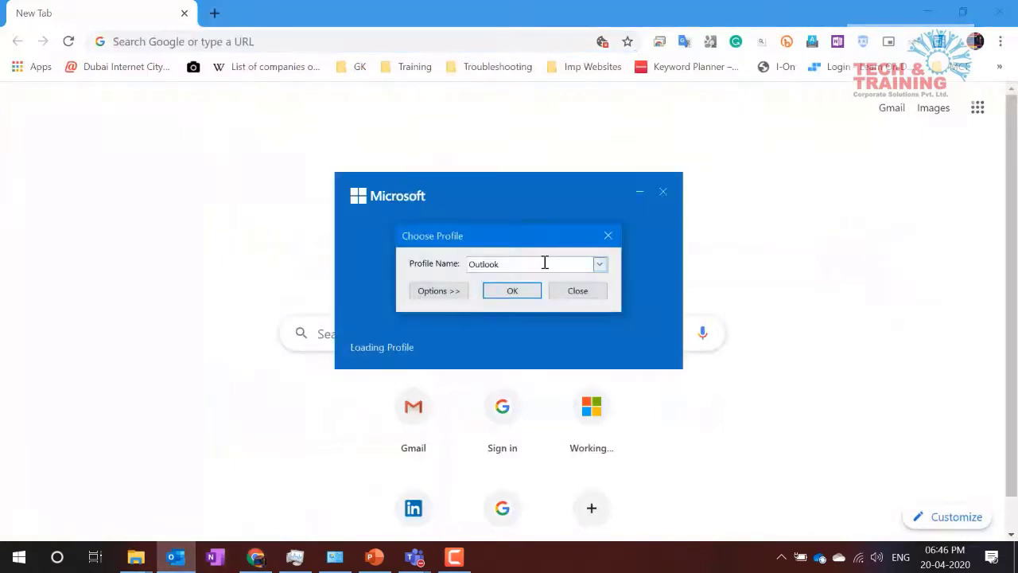
pyautogui.click(600, 266)
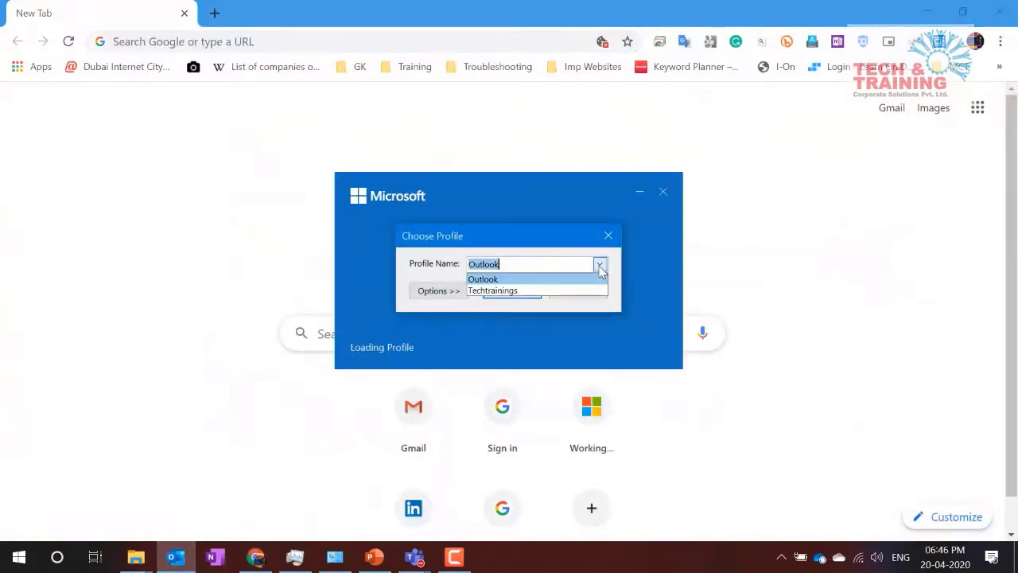
pyautogui.click(528, 291)
pyautogui.click(506, 292)
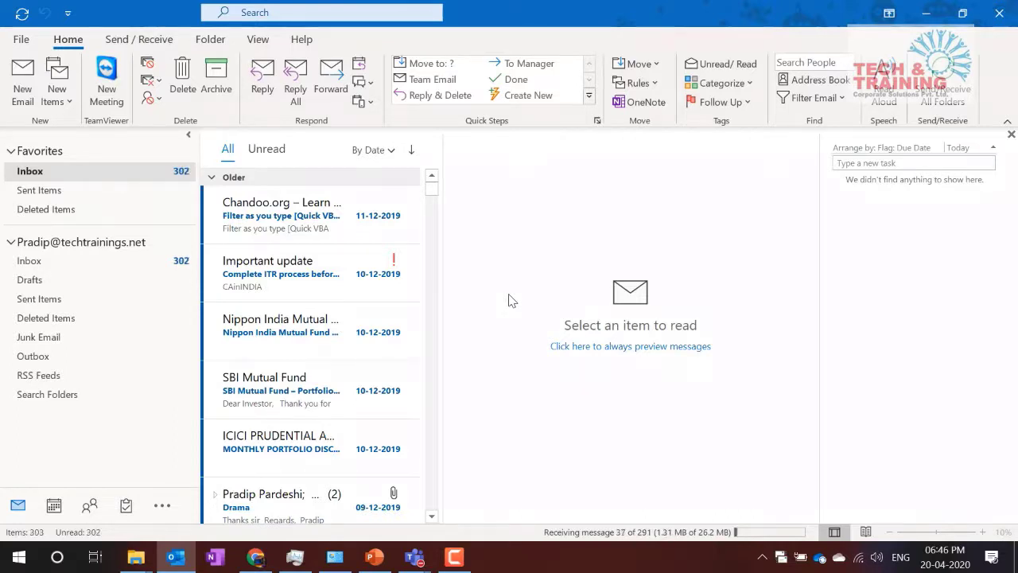
# Step: Open the AutoArchive settings in the advanced Outlook options and enable running AutoArchive every 14 days
pyautogui.click(19, 45)
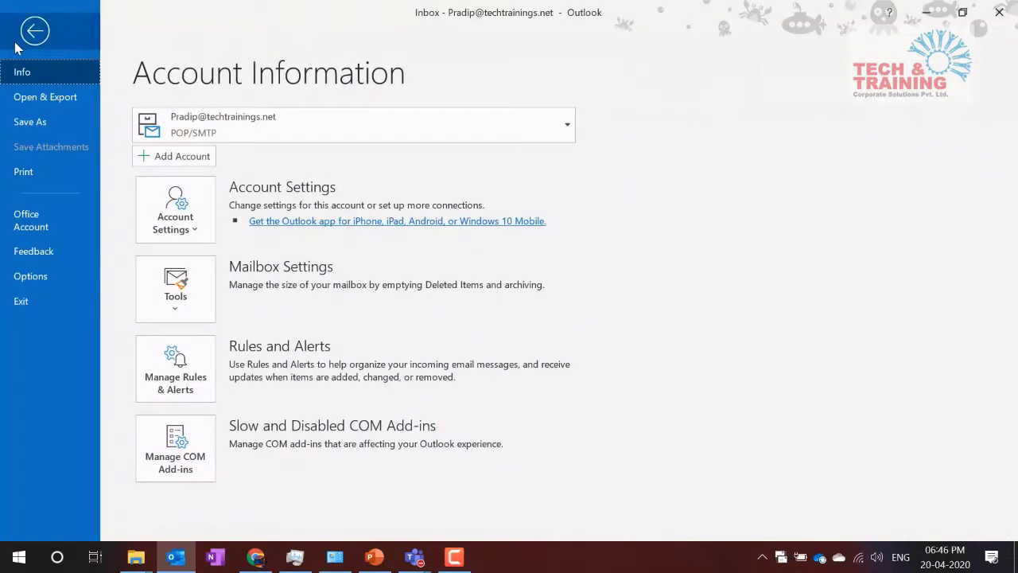
pyautogui.click(46, 278)
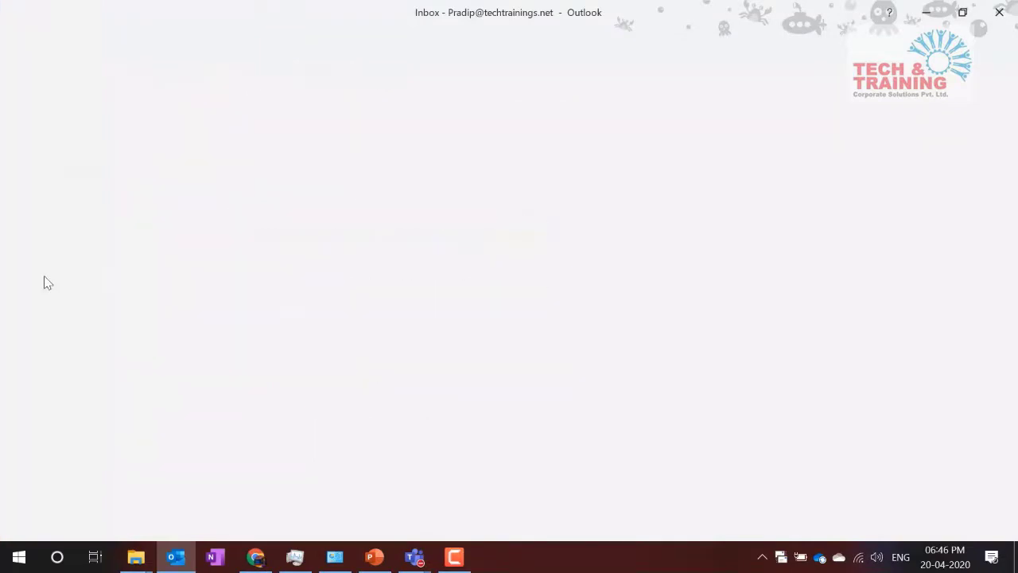
pyautogui.click(211, 218)
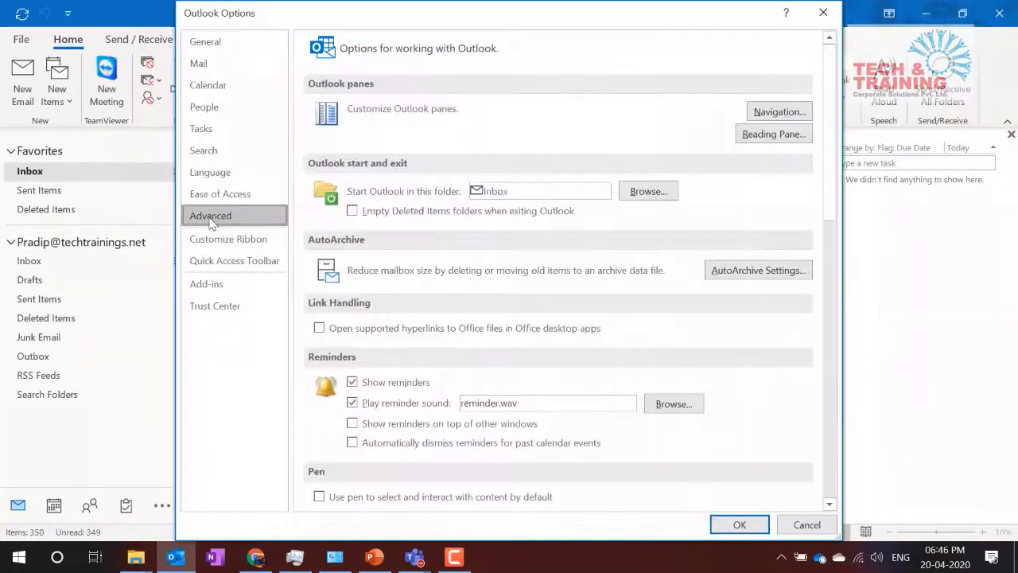
pyautogui.click(738, 274)
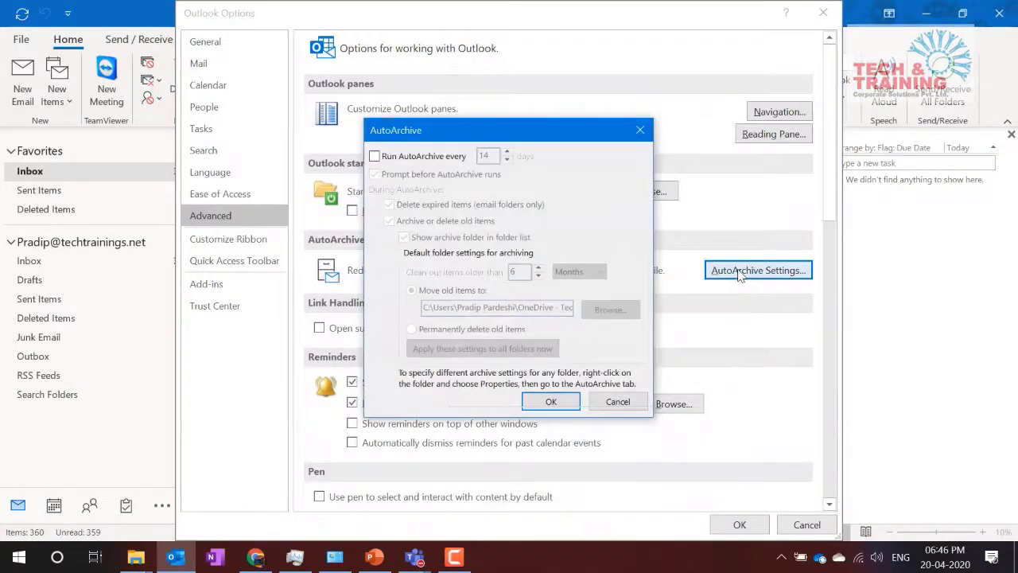
pyautogui.click(375, 157)
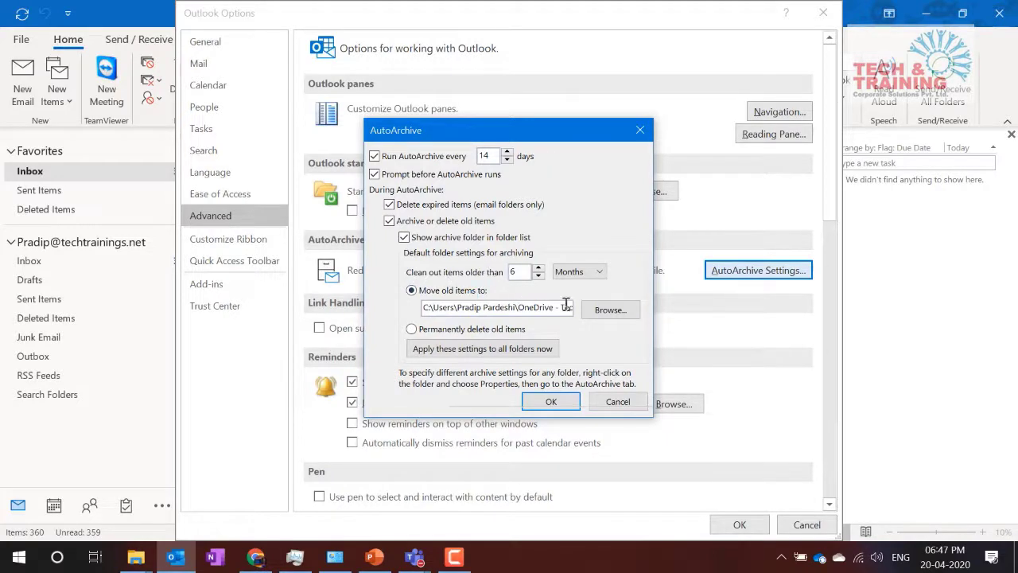
# Step: Examine the path of the archive1.pst file under "Move old items to", and cancel the AutoArchive settings and the options
pyautogui.moveTo(533, 307); pyautogui.dragTo(608, 310)
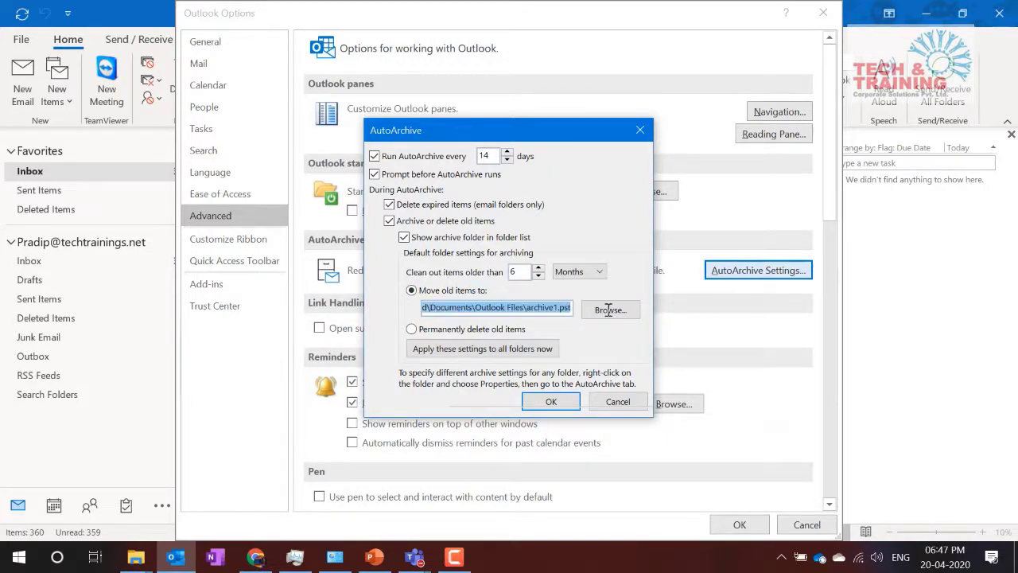
pyautogui.click(476, 307)
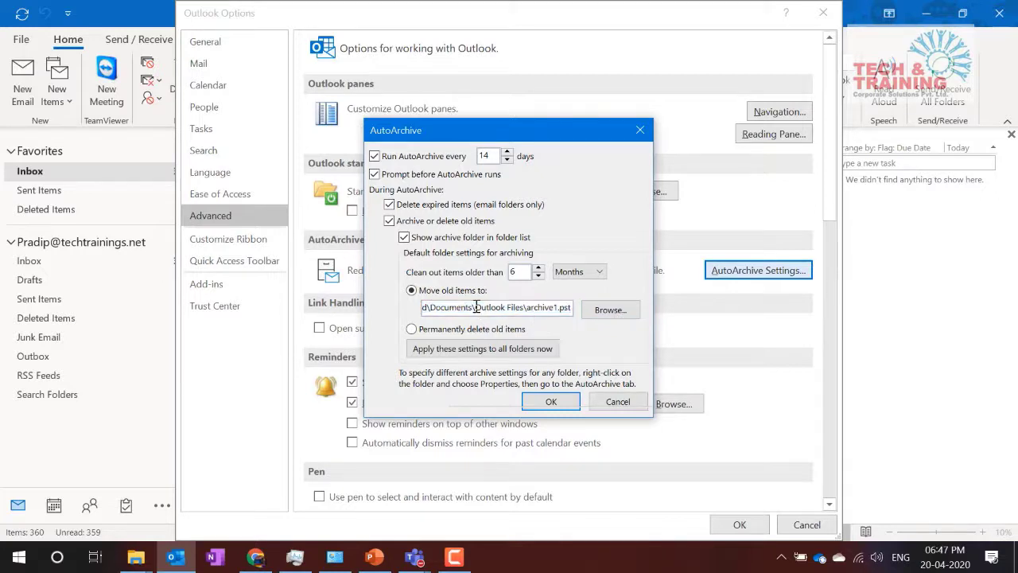
pyautogui.moveTo(475, 307); pyautogui.dragTo(576, 310)
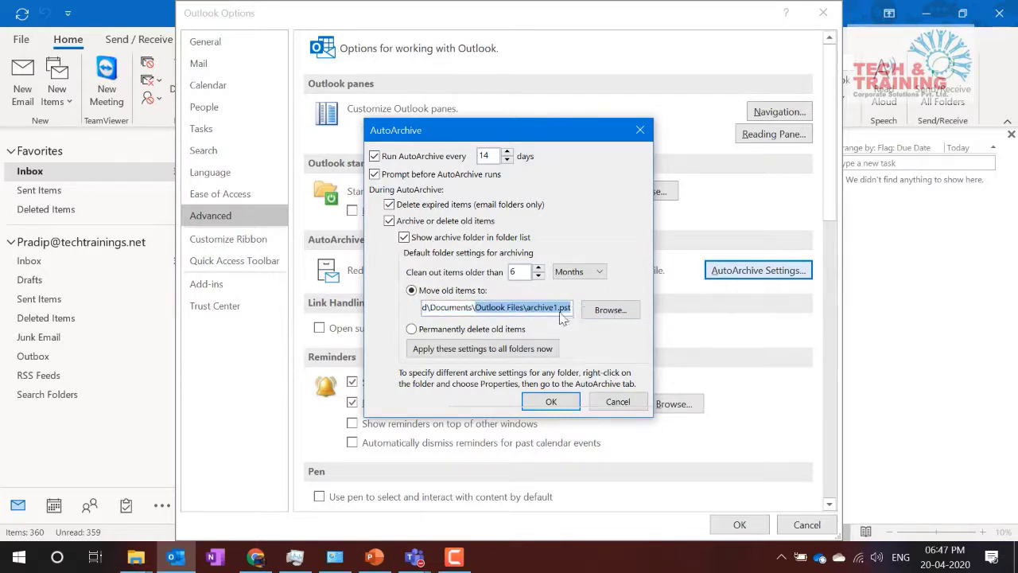
pyautogui.click(528, 310)
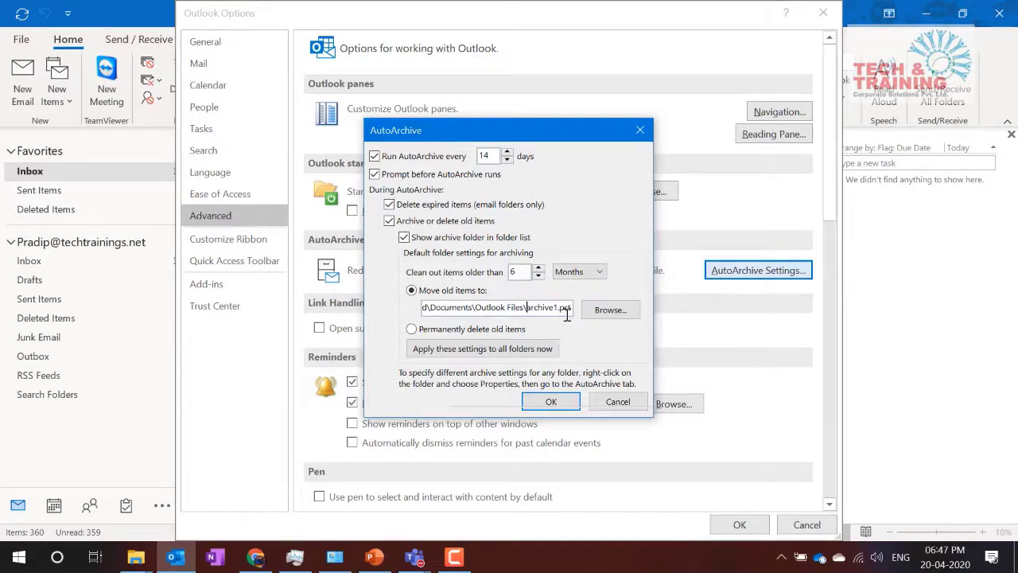
pyautogui.doubleClick(532, 310)
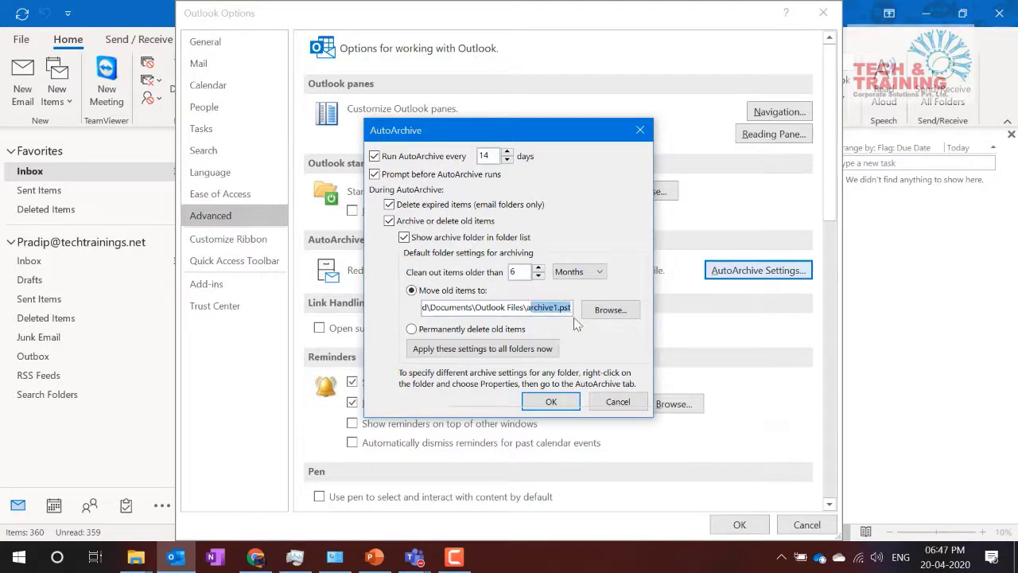
pyautogui.click(624, 402)
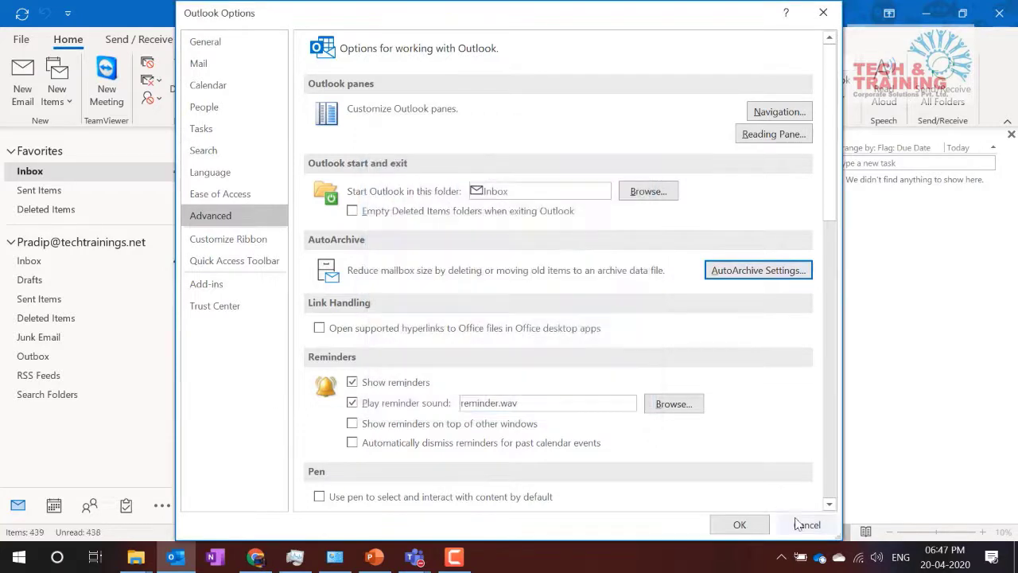
pyautogui.click(806, 524)
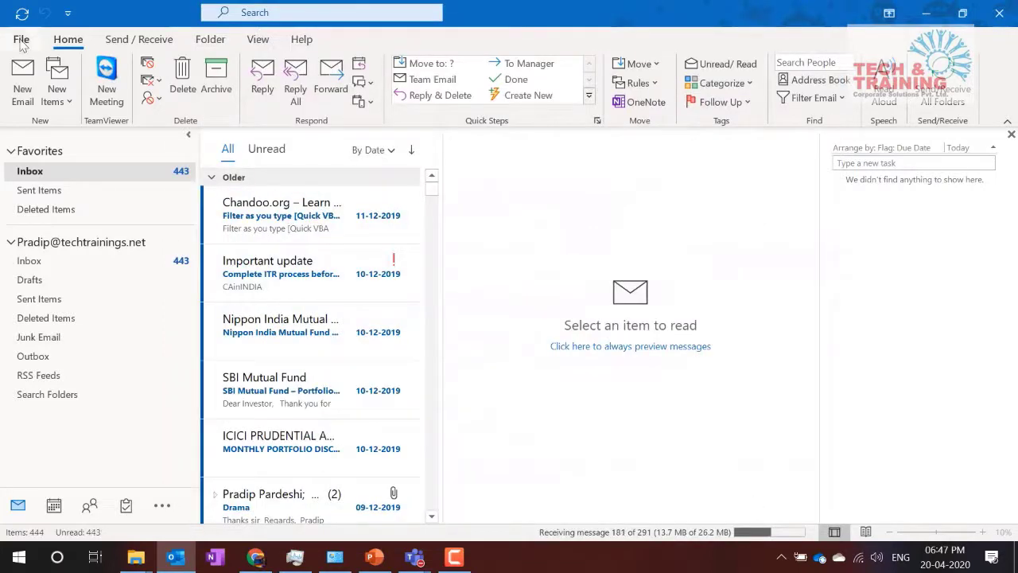
# Step: View the account's data file in its folder from the Data Files list in Account Settings, and close both windows
pyautogui.click(21, 39)
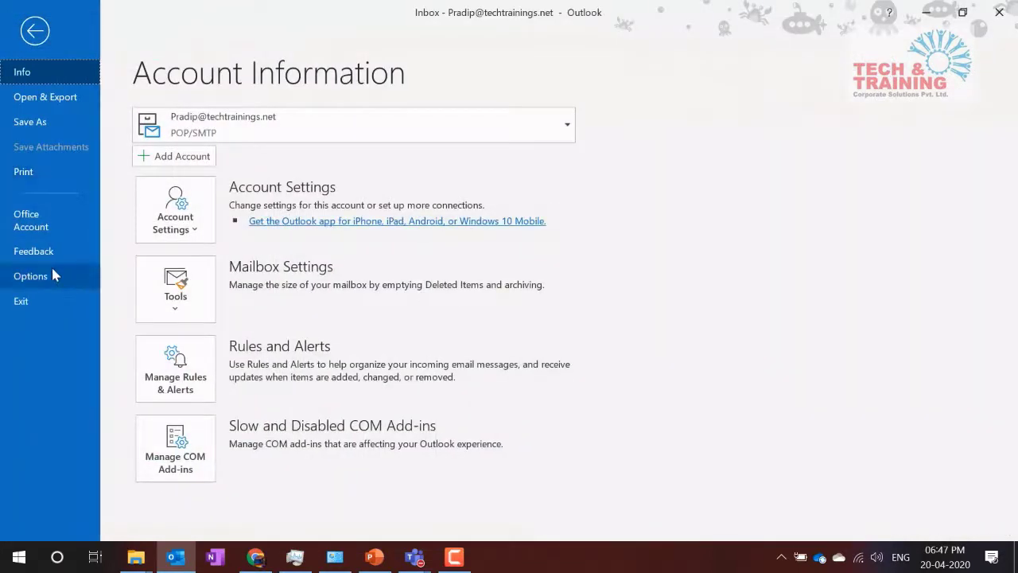
pyautogui.click(175, 209)
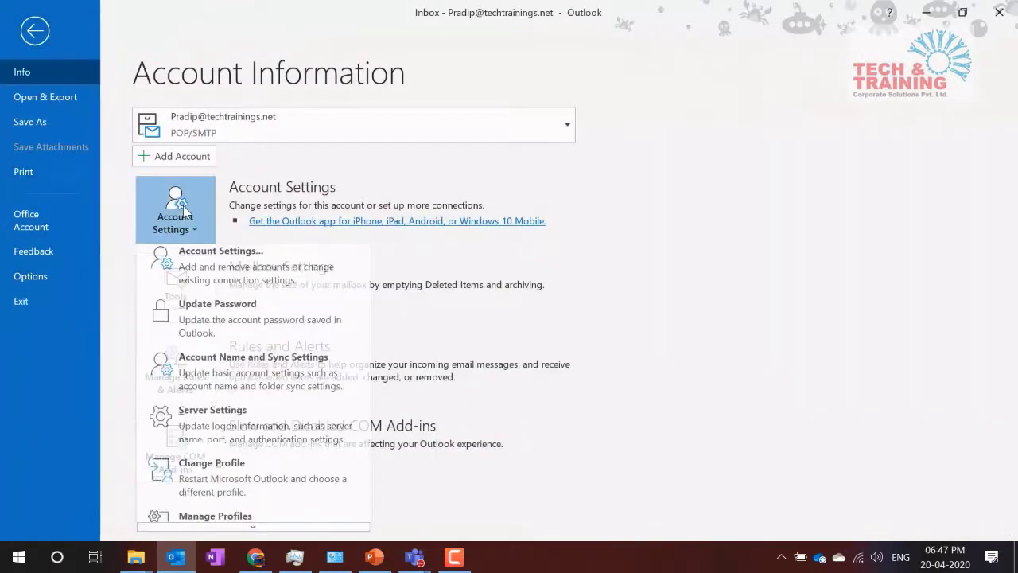
pyautogui.click(222, 277)
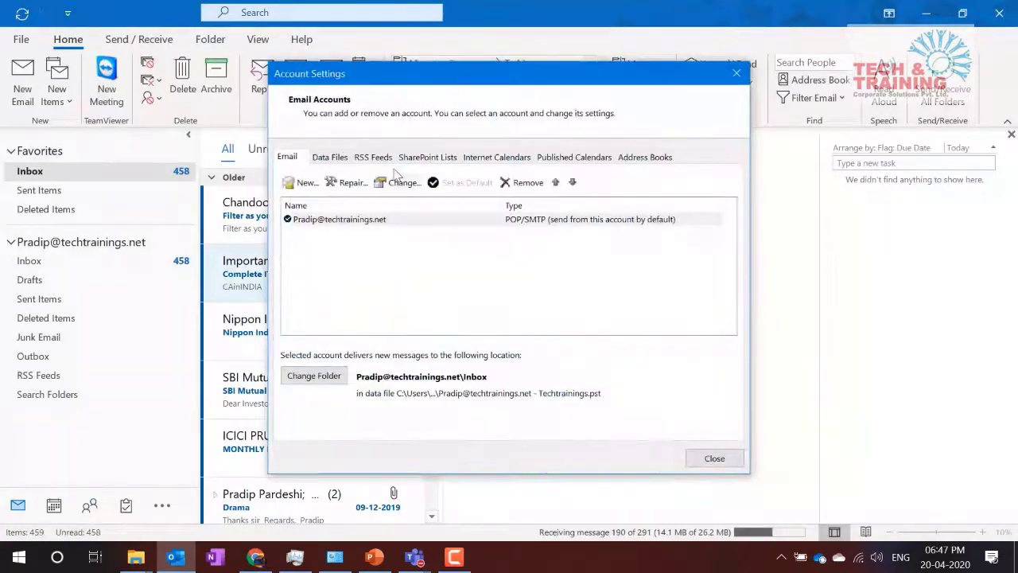
pyautogui.click(329, 156)
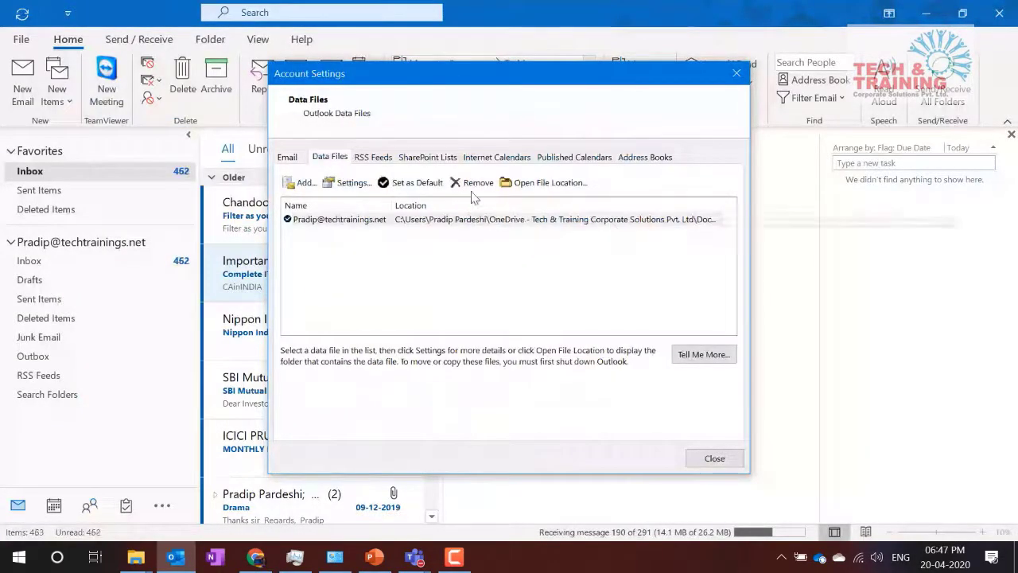
pyautogui.click(534, 184)
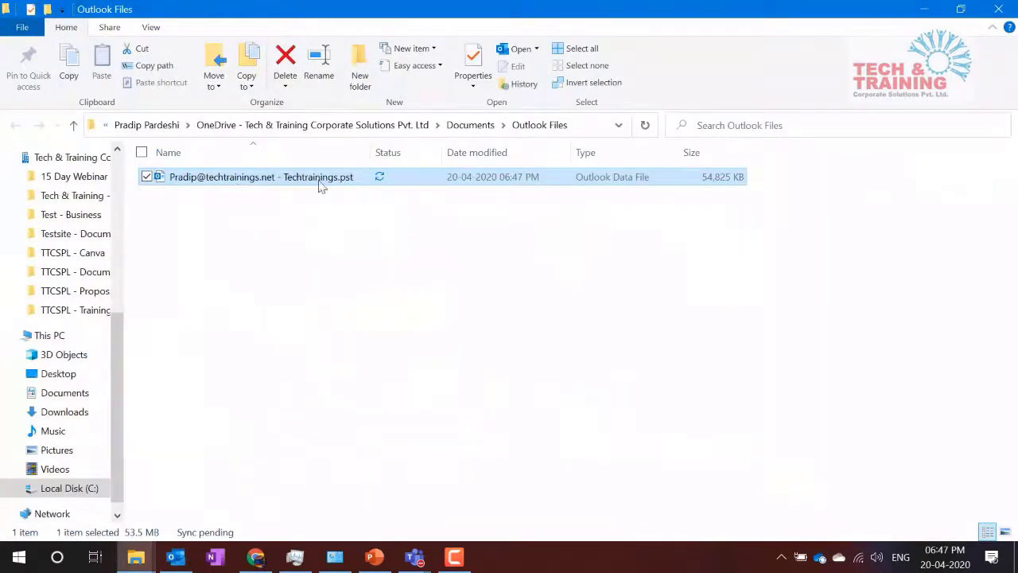
pyautogui.moveTo(322, 189)
pyautogui.click(208, 219)
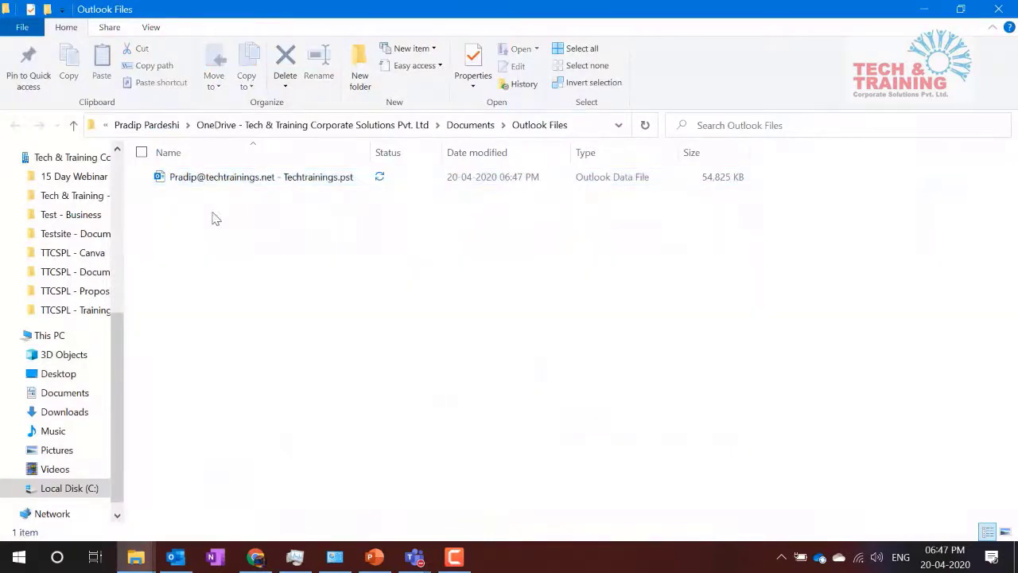
pyautogui.click(1004, 11)
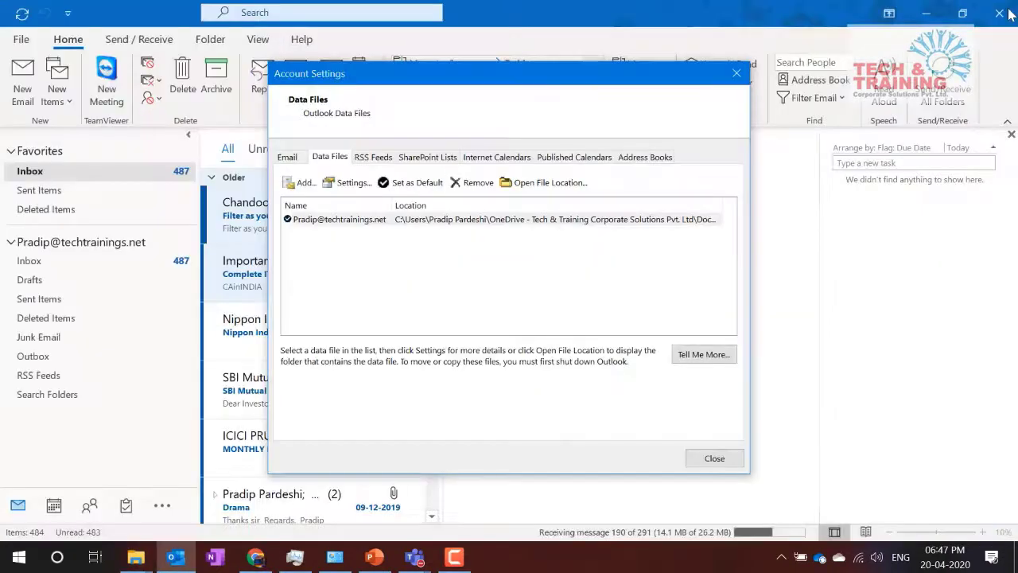
pyautogui.click(736, 73)
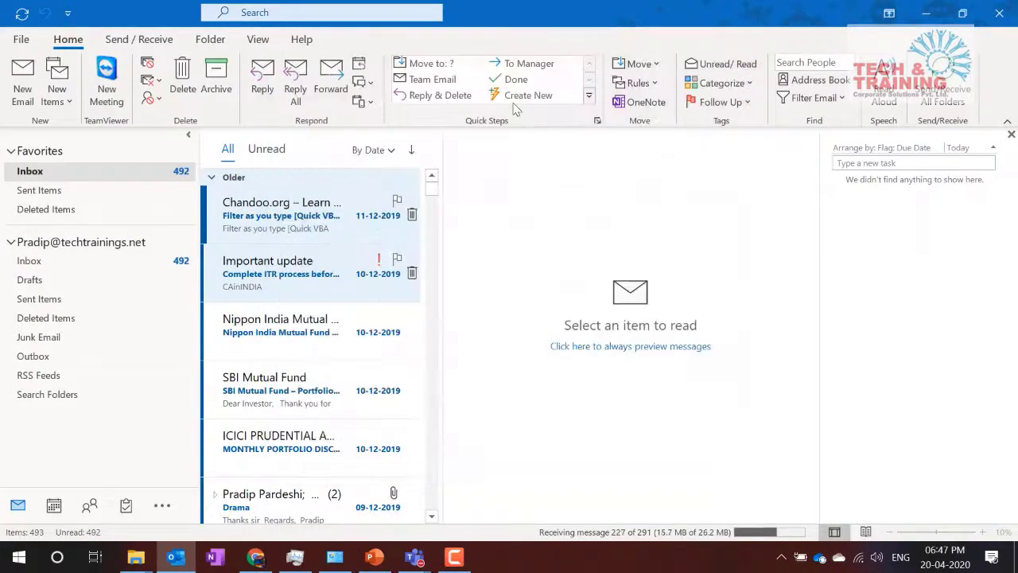
# Step: Turn on AutoArchive every 14 days in the advanced options, keeping archive1.pst as the destination for old items, and save the options
pyautogui.click(23, 40)
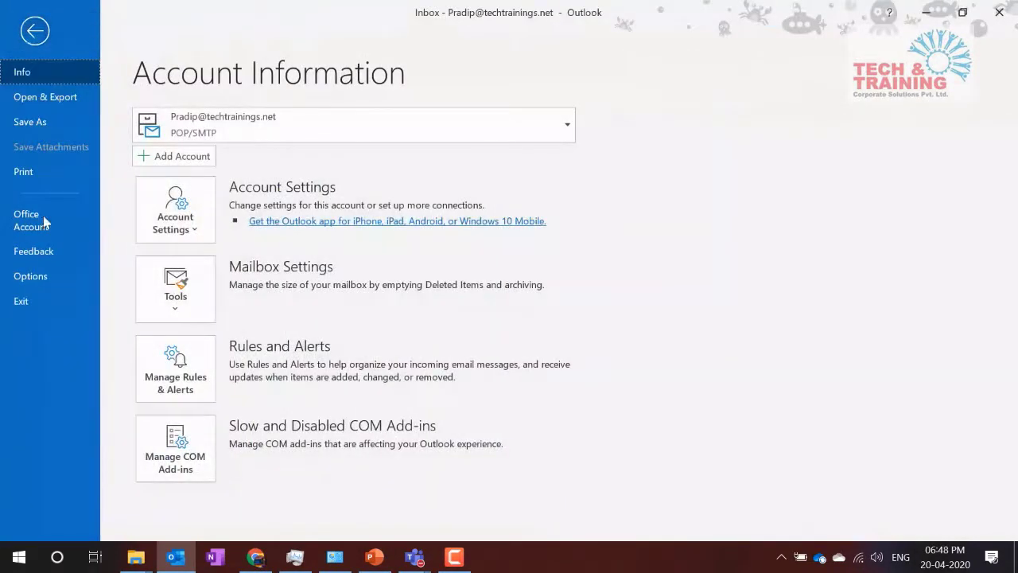
pyautogui.press('Escape')
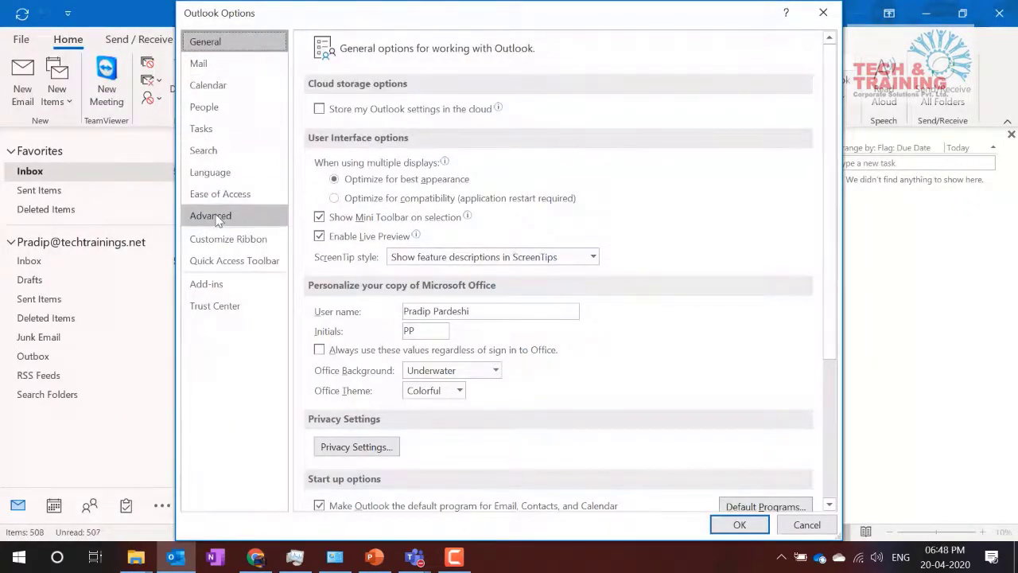
pyautogui.click(217, 220)
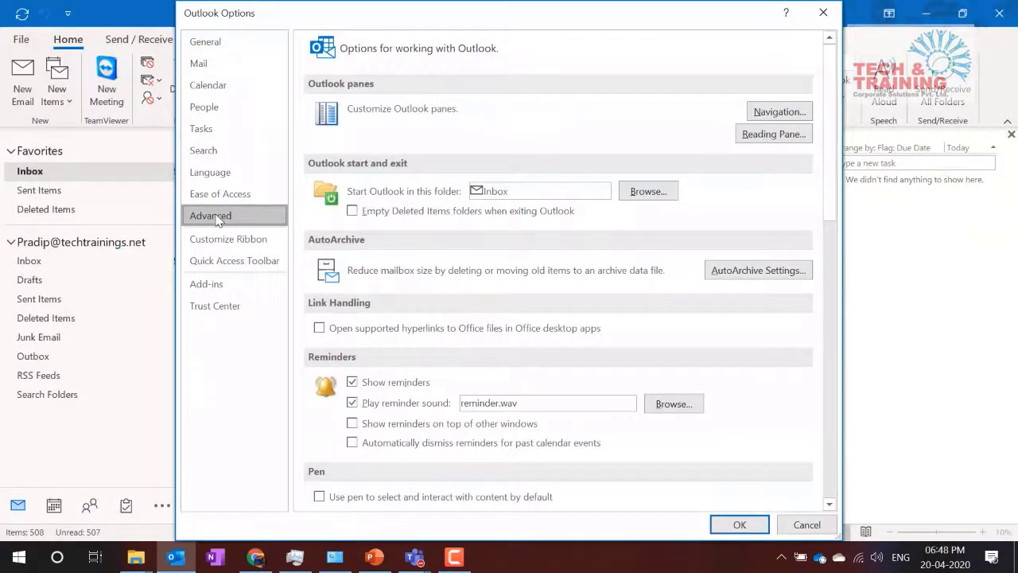
pyautogui.click(751, 270)
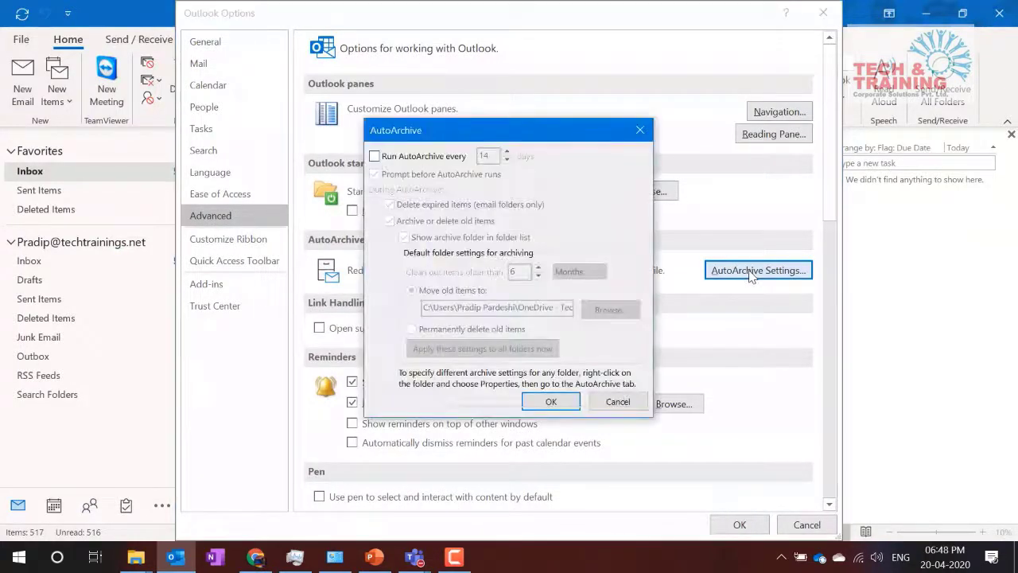
pyautogui.click(374, 156)
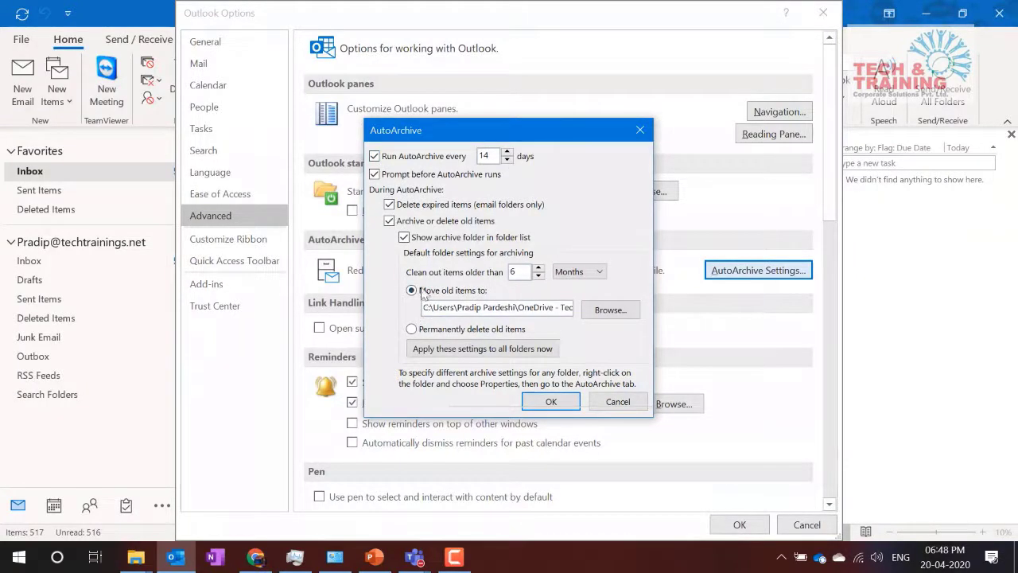
pyautogui.moveTo(518, 308); pyautogui.dragTo(628, 310)
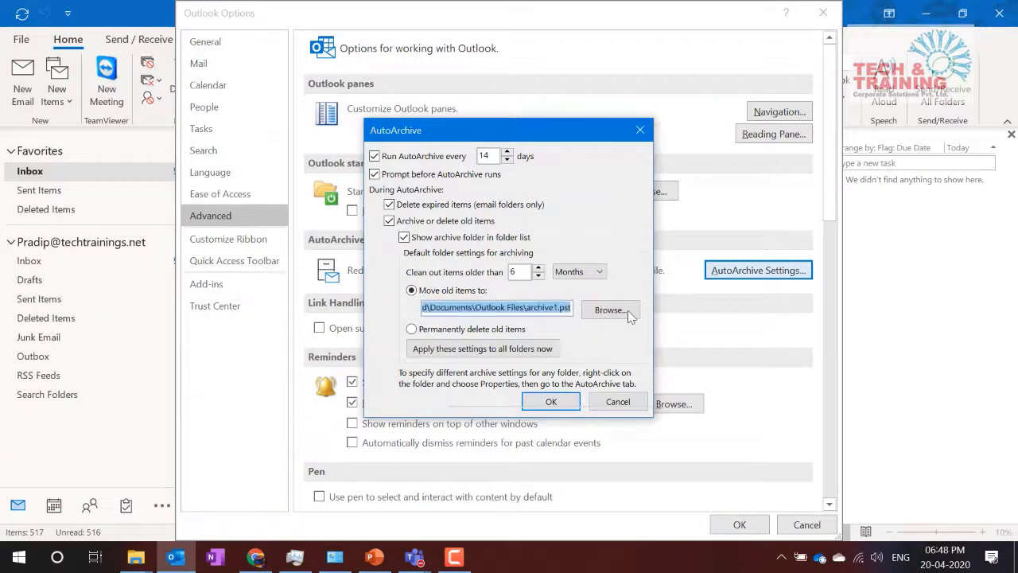
pyautogui.moveTo(443, 313); pyautogui.dragTo(583, 316)
pyautogui.click(563, 403)
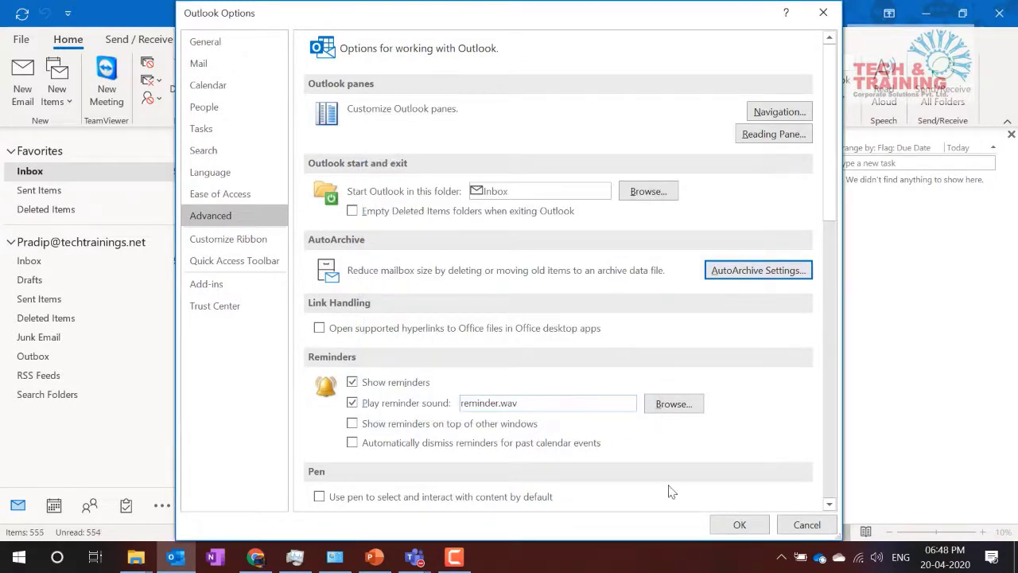
pyautogui.click(740, 524)
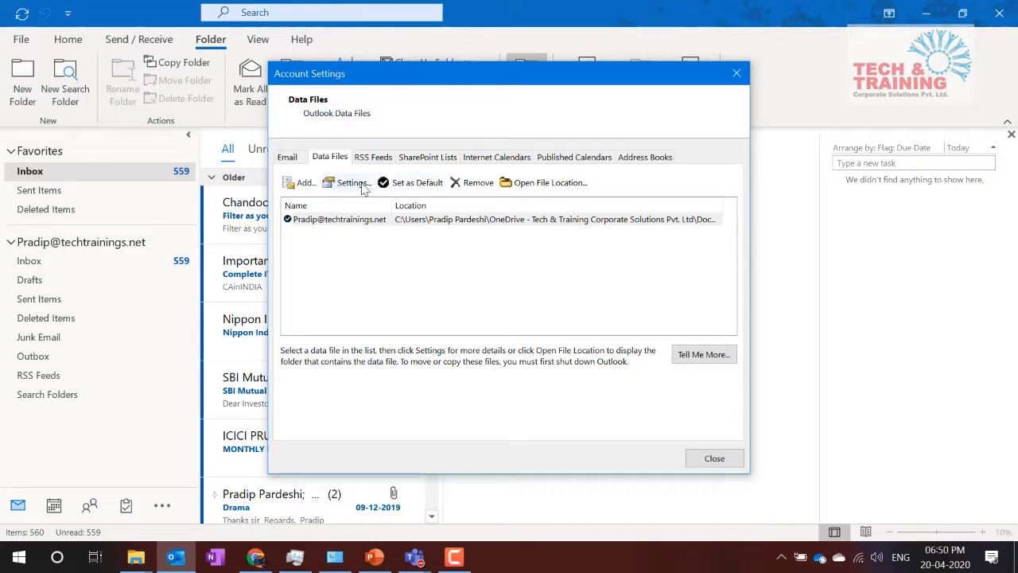
# Step: View the settings of the account's Outlook data file and close them
pyautogui.click(350, 182)
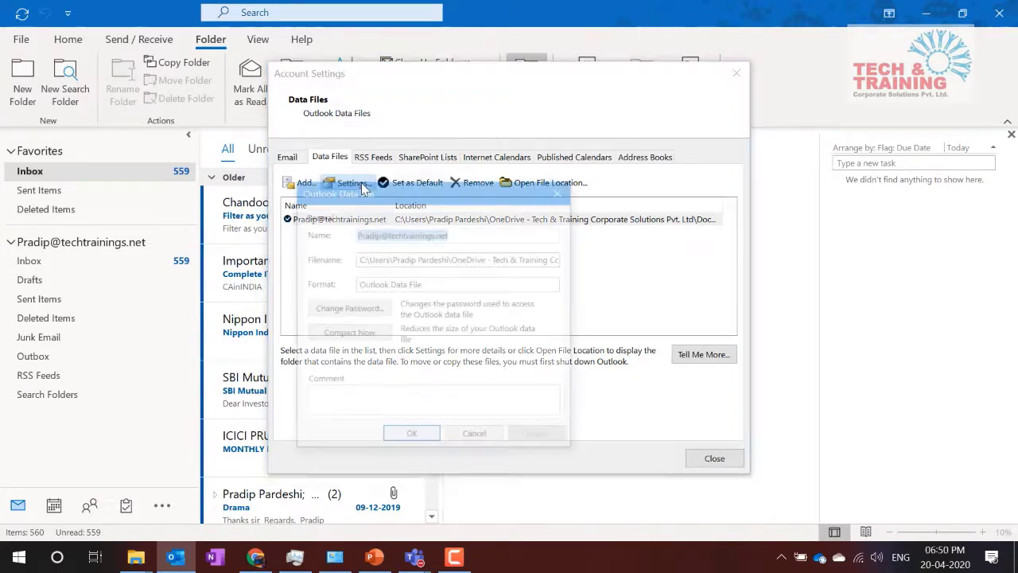
pyautogui.click(561, 190)
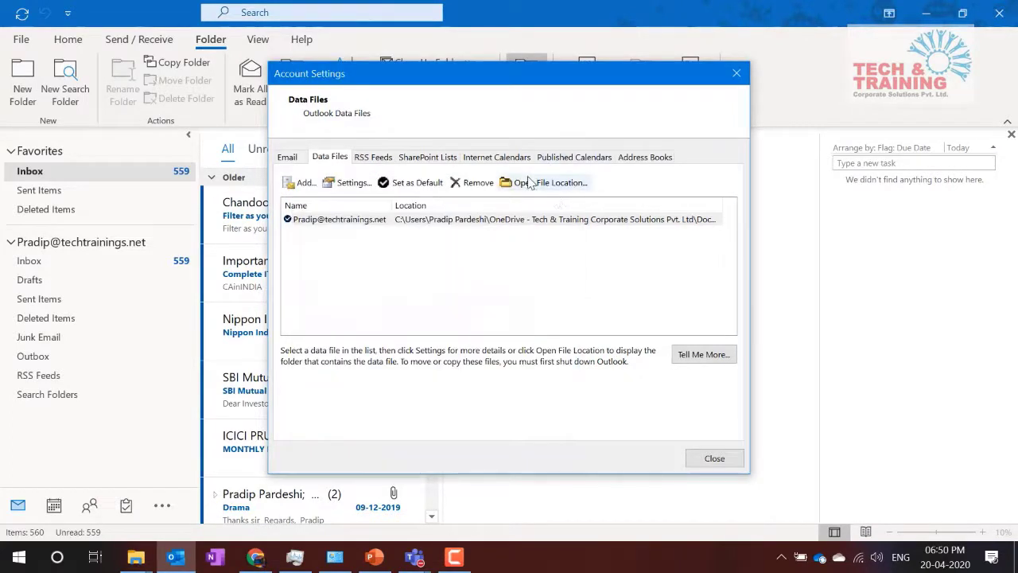
# Step: Close the account settings and switch to the Exchange account's inbox in Outlook
pyautogui.click(732, 78)
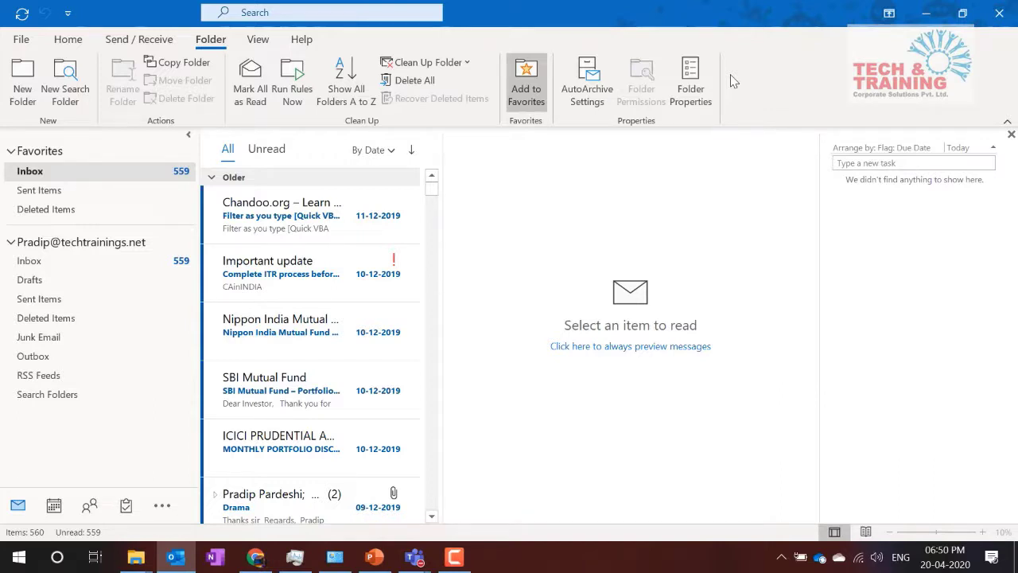
pyautogui.hotkey('alt', 'Tab')
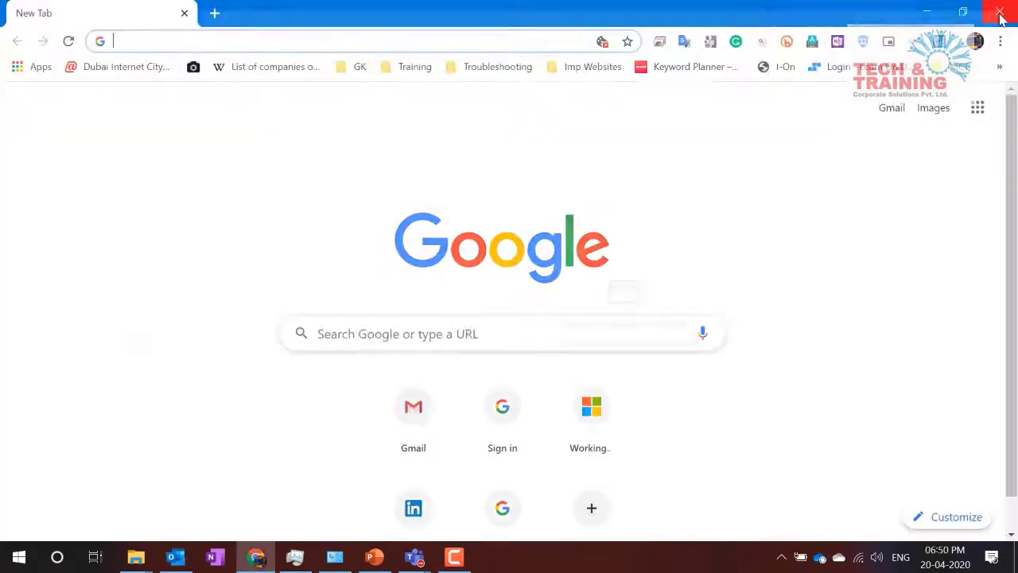
pyautogui.click(175, 559)
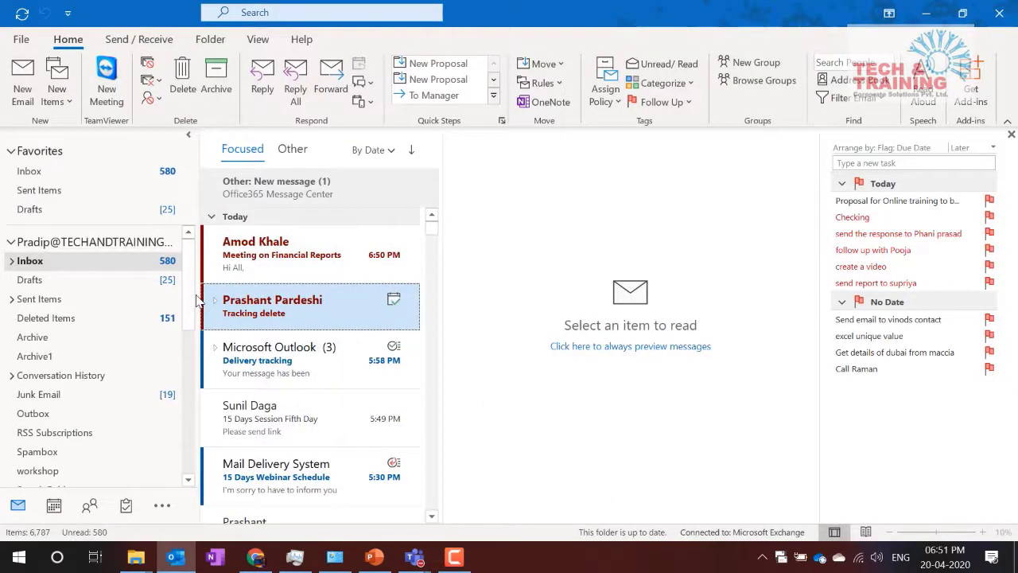
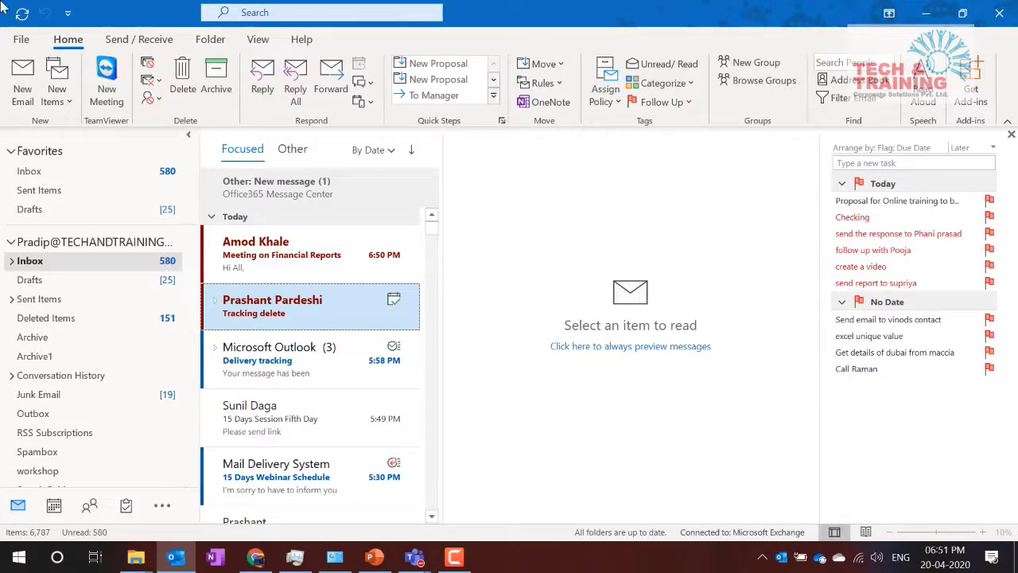
# Step: Open Delegate Access for the Exchange account and remove the existing delegate from the list
pyautogui.click(22, 42)
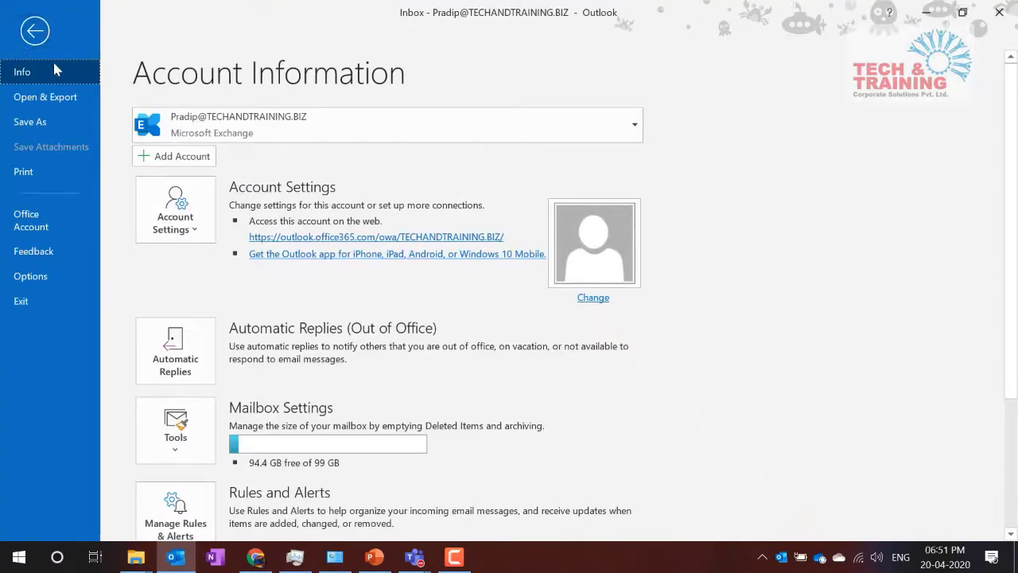
pyautogui.click(157, 209)
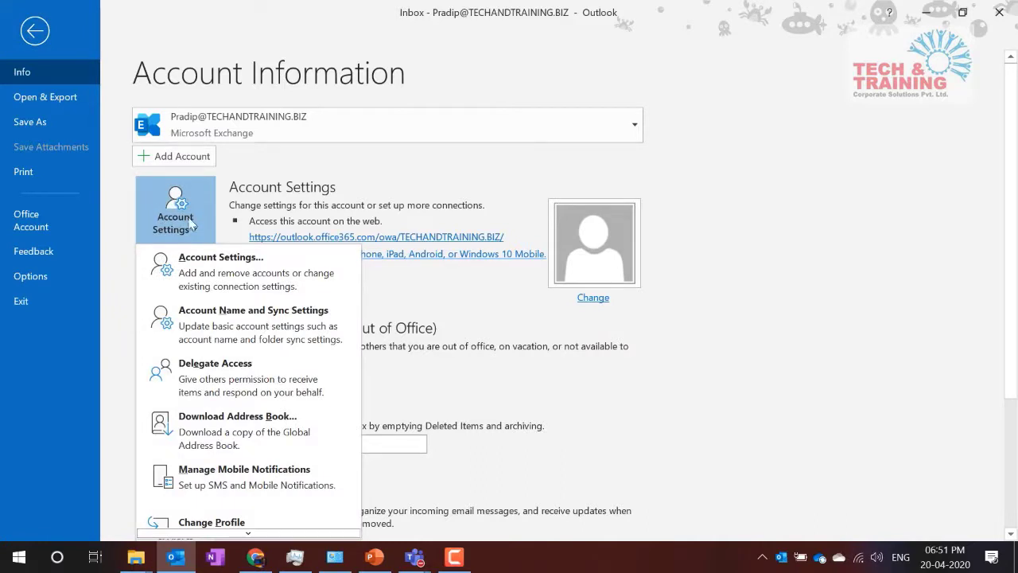
pyautogui.click(222, 378)
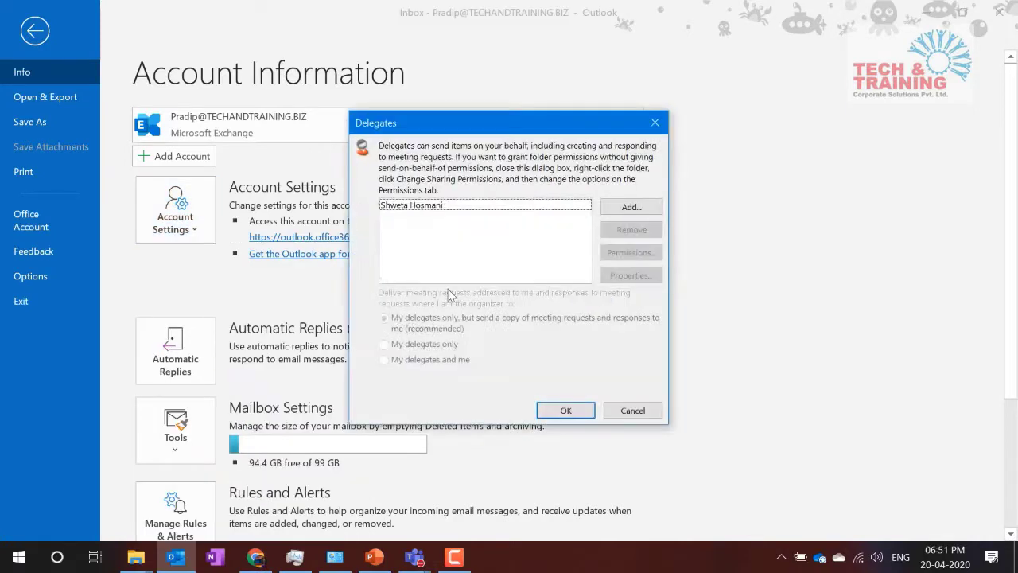
pyautogui.click(547, 205)
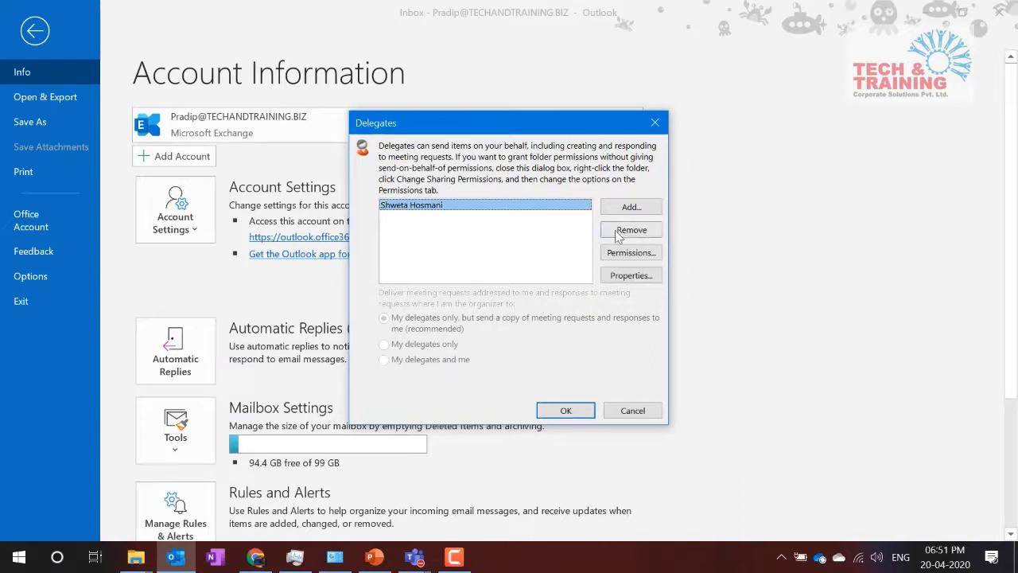
pyautogui.click(617, 230)
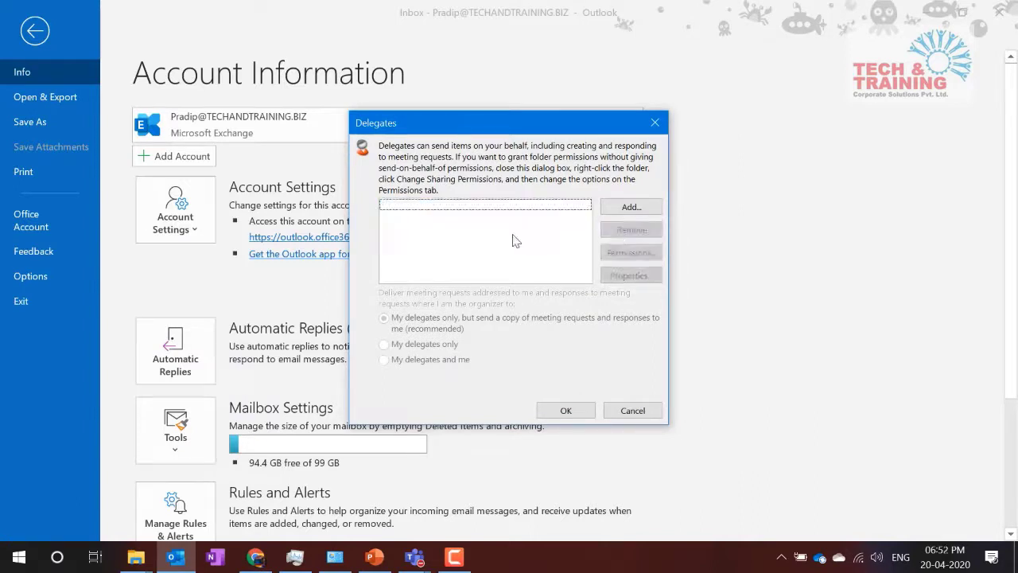
# Step: Add a colleague from the Offline Global Address List as a delegate
pyautogui.click(622, 211)
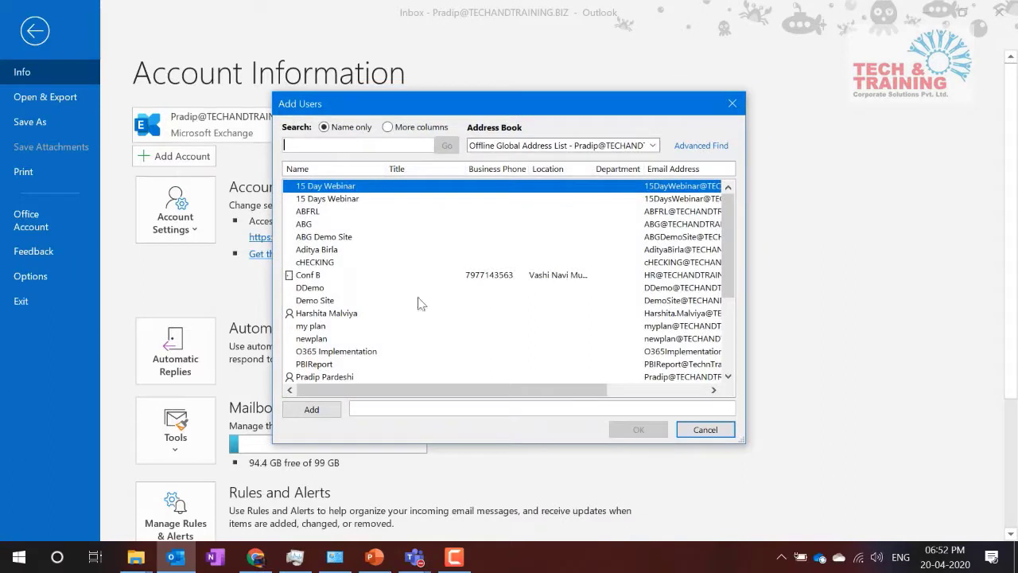
pyautogui.scroll(-4, 377, 340)
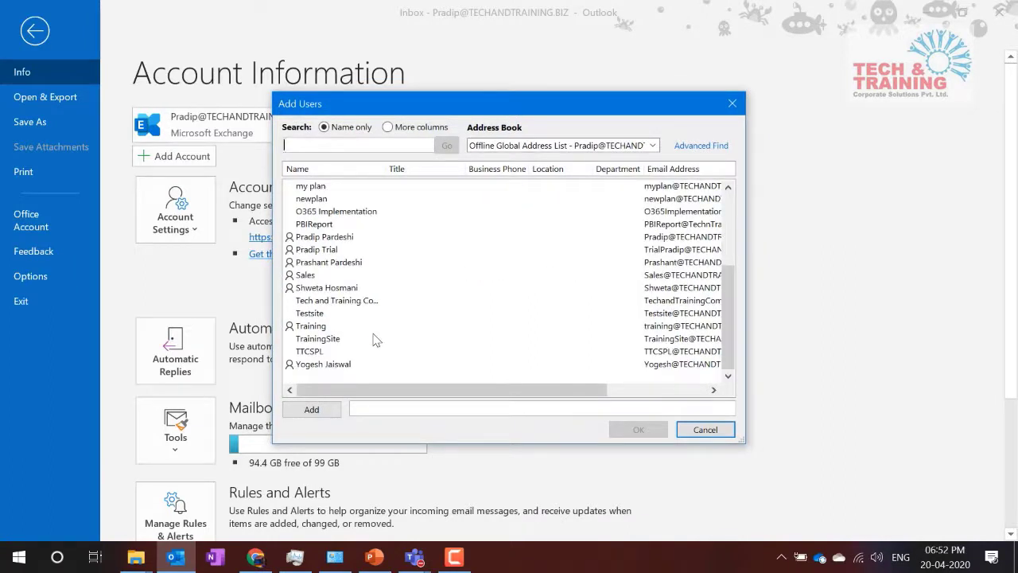
pyautogui.doubleClick(342, 270)
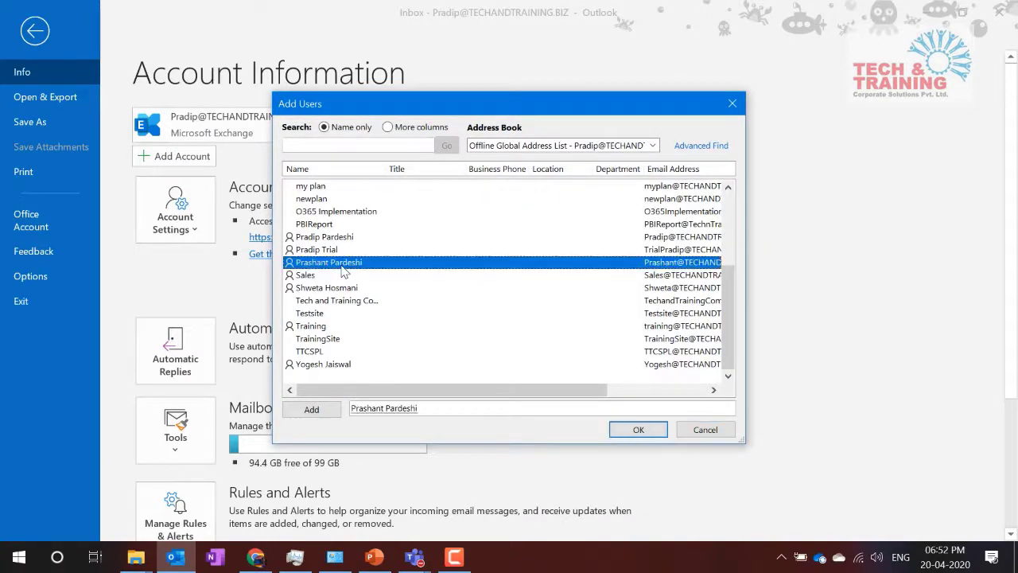
pyautogui.click(638, 429)
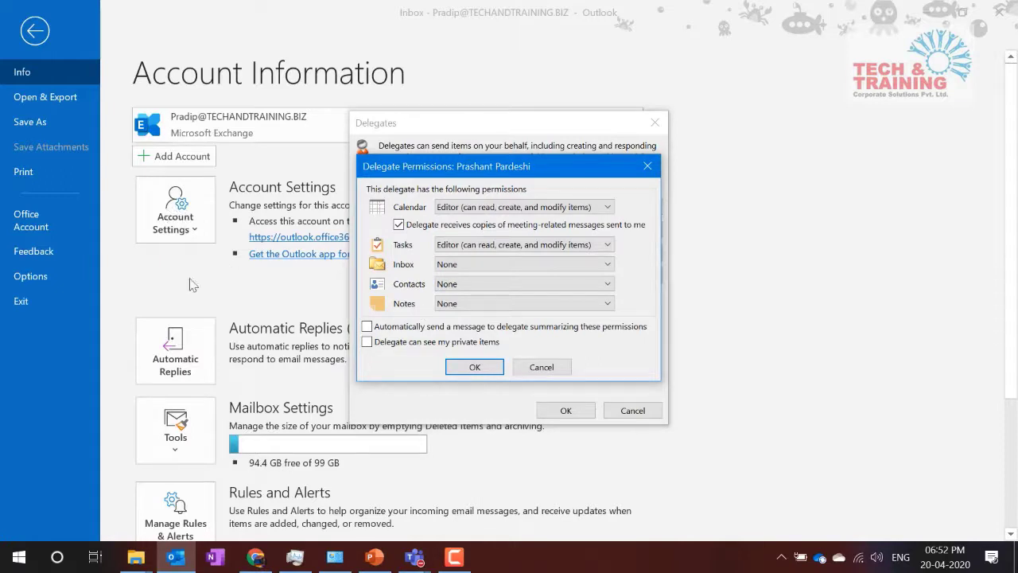
# Step: Set the delegate's permissions to Reviewer for Calendar, None for Tasks and Editor for Inbox
pyautogui.click(462, 209)
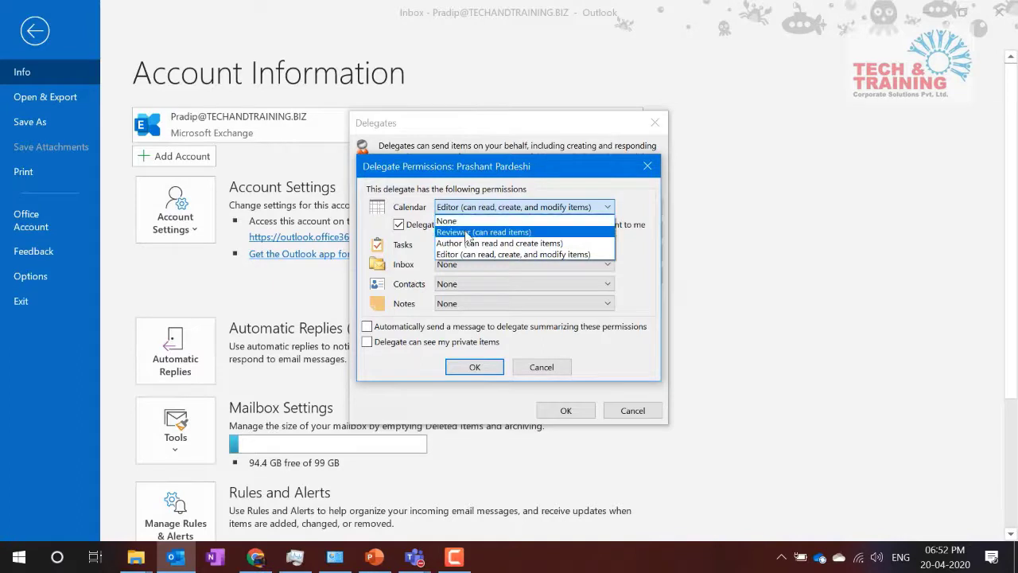
pyautogui.click(467, 232)
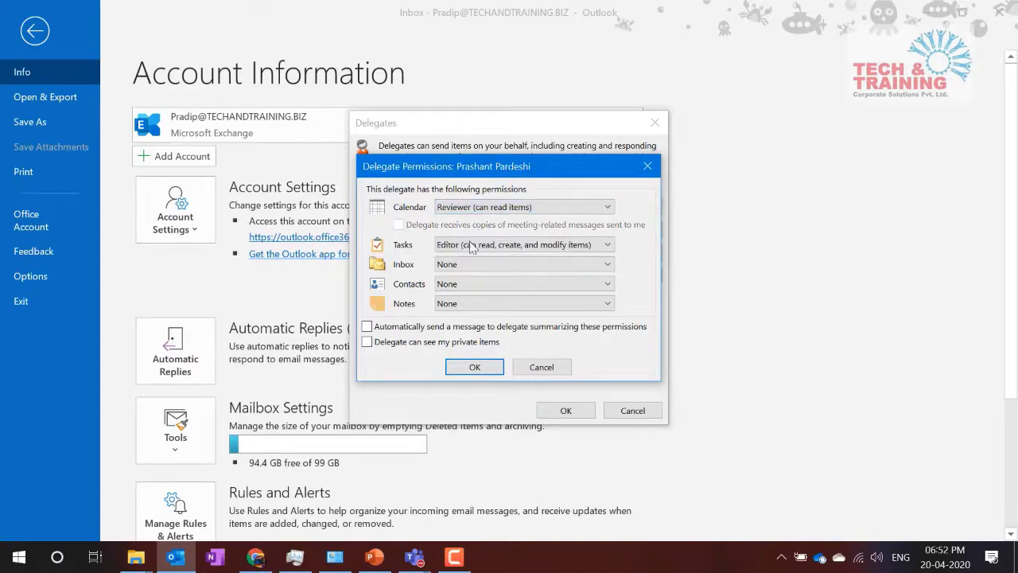
pyautogui.click(470, 247)
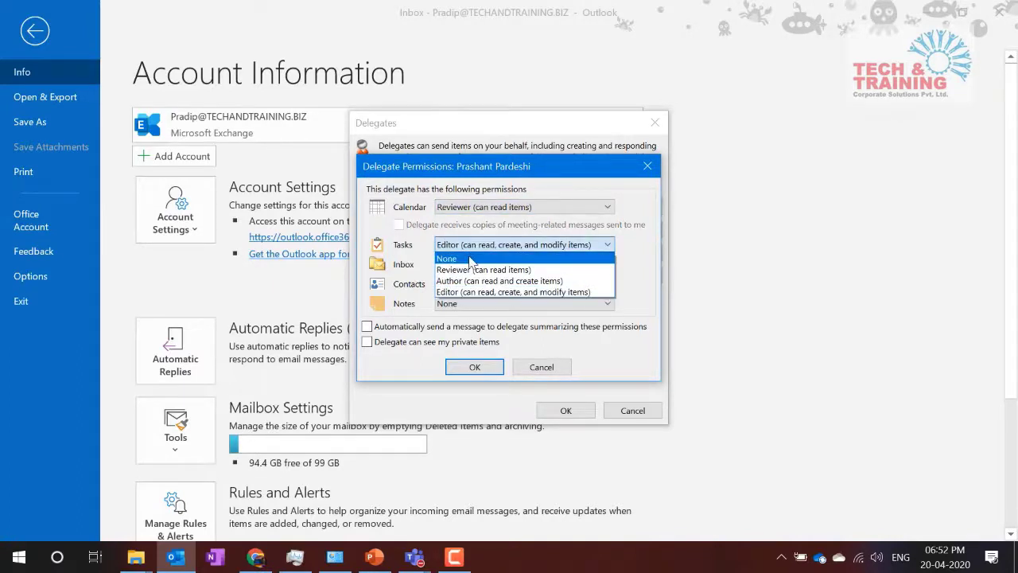
pyautogui.click(469, 256)
pyautogui.click(471, 264)
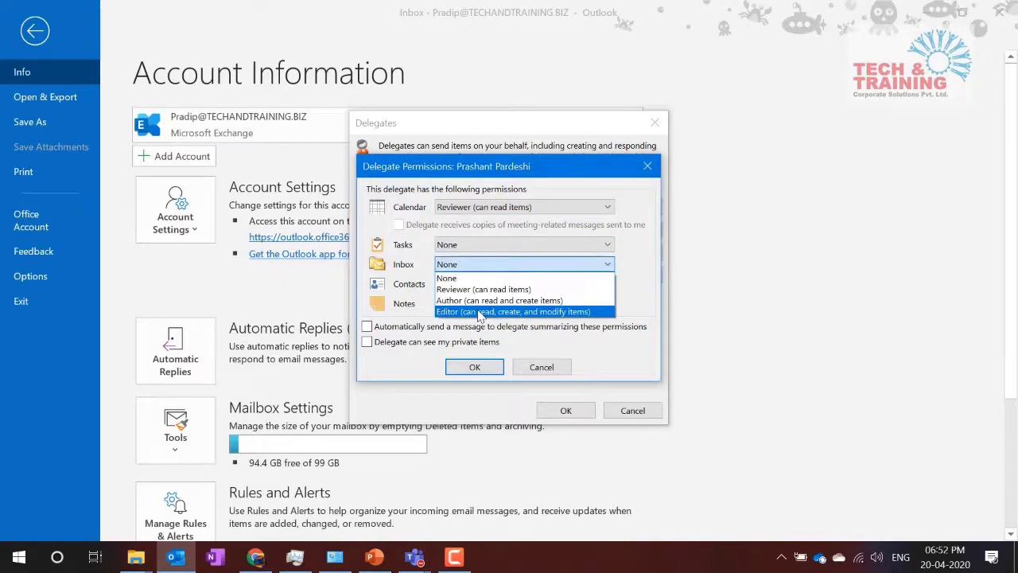
pyautogui.click(480, 313)
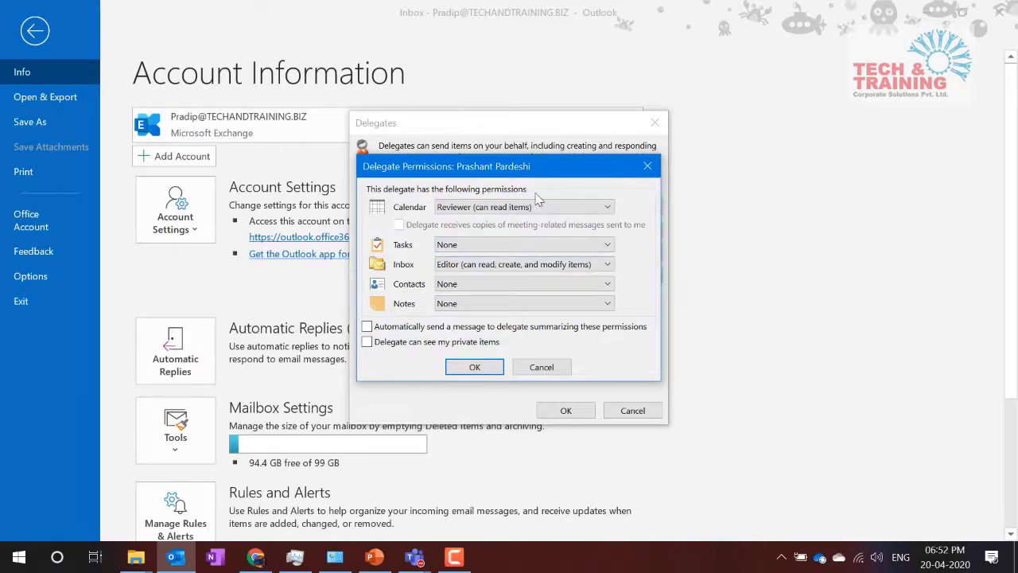
# Step: Enable the automatic message summarizing the permissions to the delegate, leave private items hidden, save the delegate settings and return to the inbox
pyautogui.click(367, 329)
pyautogui.click(366, 342)
pyautogui.click(367, 342)
pyautogui.click(475, 366)
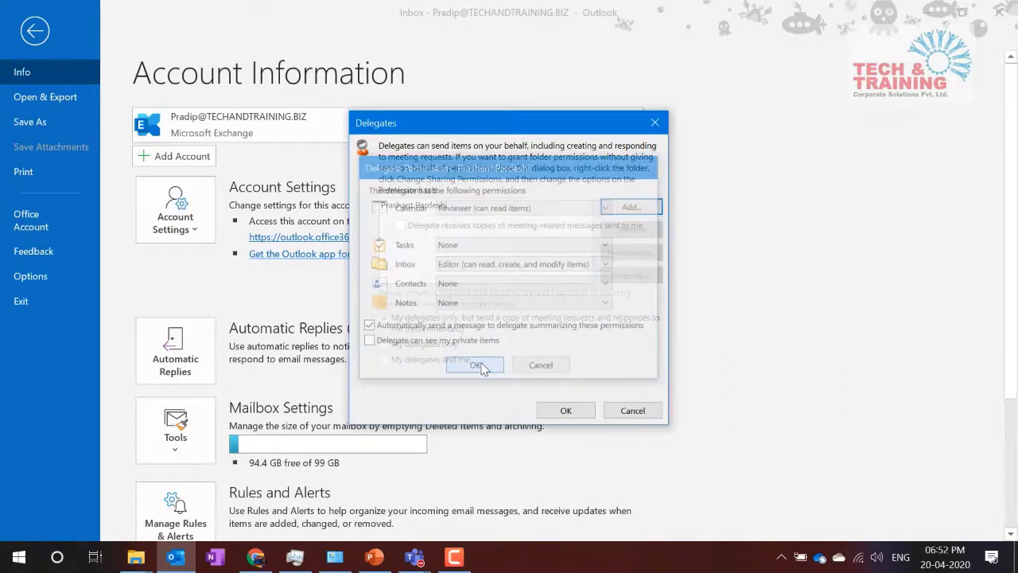
pyautogui.click(563, 412)
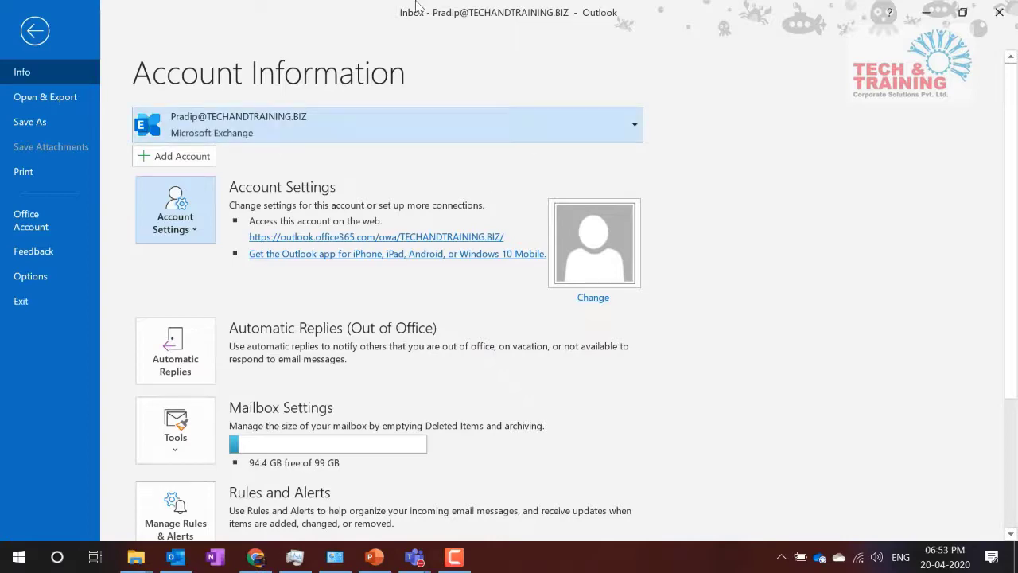
pyautogui.click(35, 33)
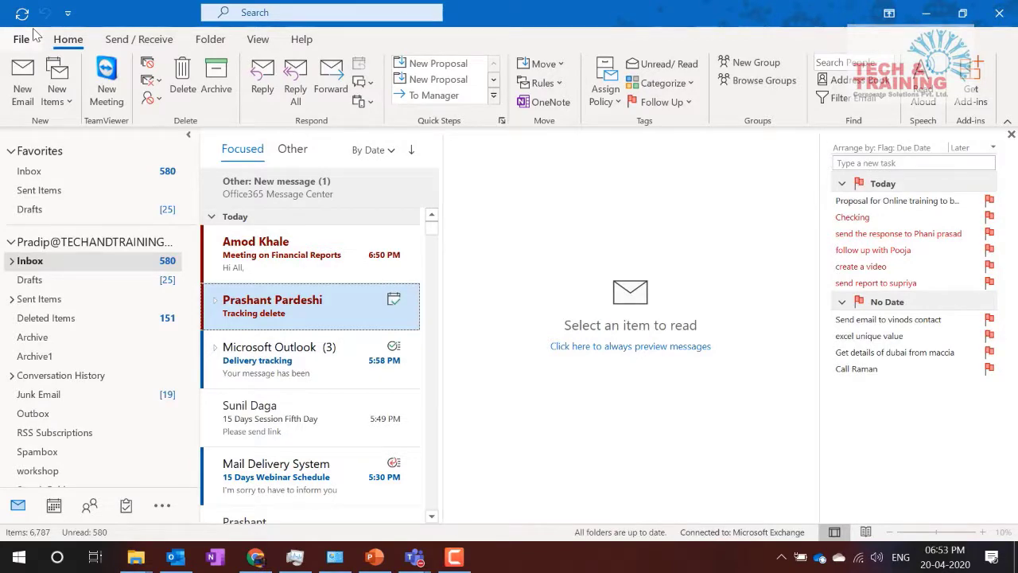
# Step: Start opening another user's folder and choose the colleague from the Offline Global Address List as its owner
pyautogui.click(29, 38)
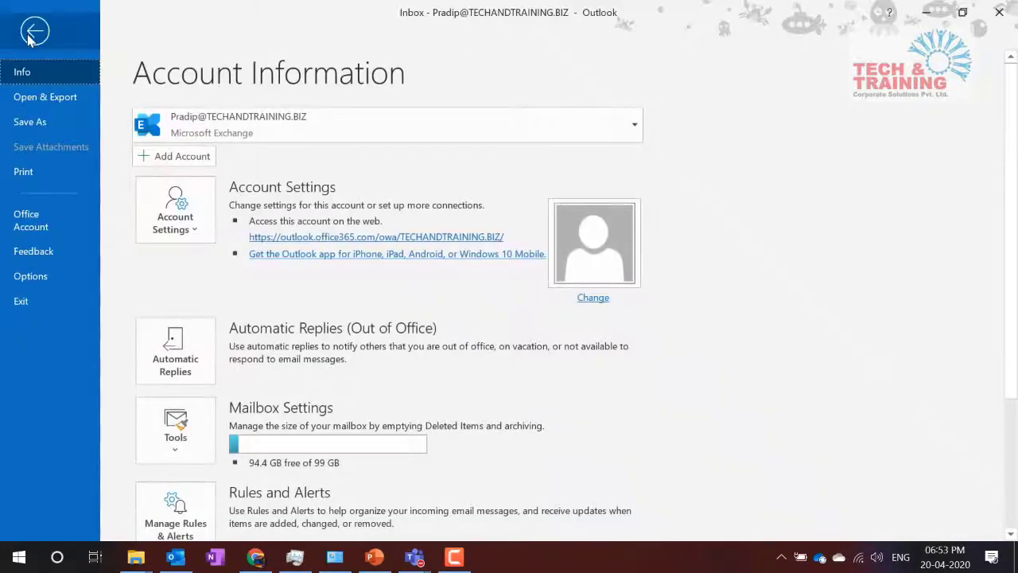
pyautogui.click(39, 97)
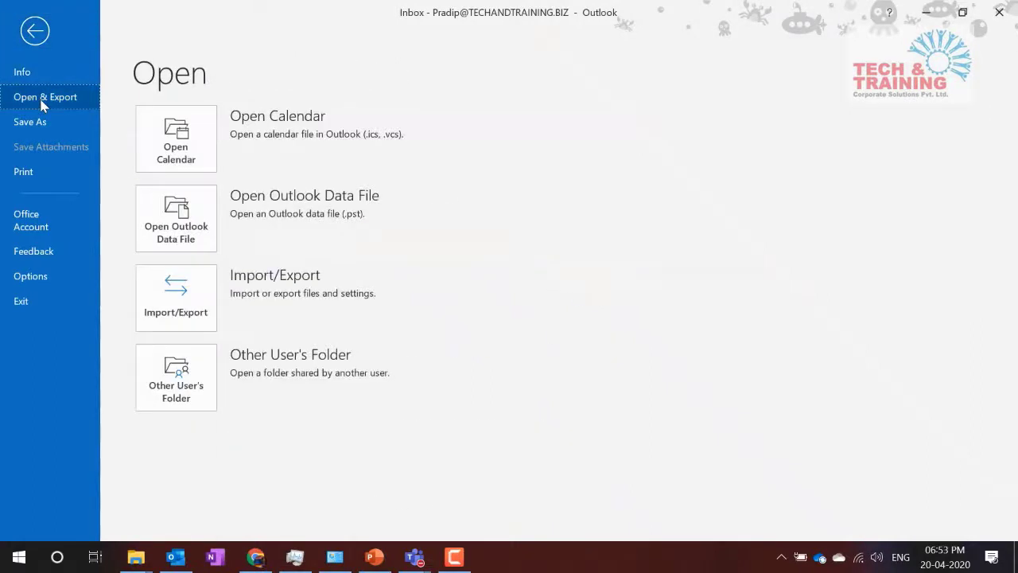
pyautogui.click(177, 378)
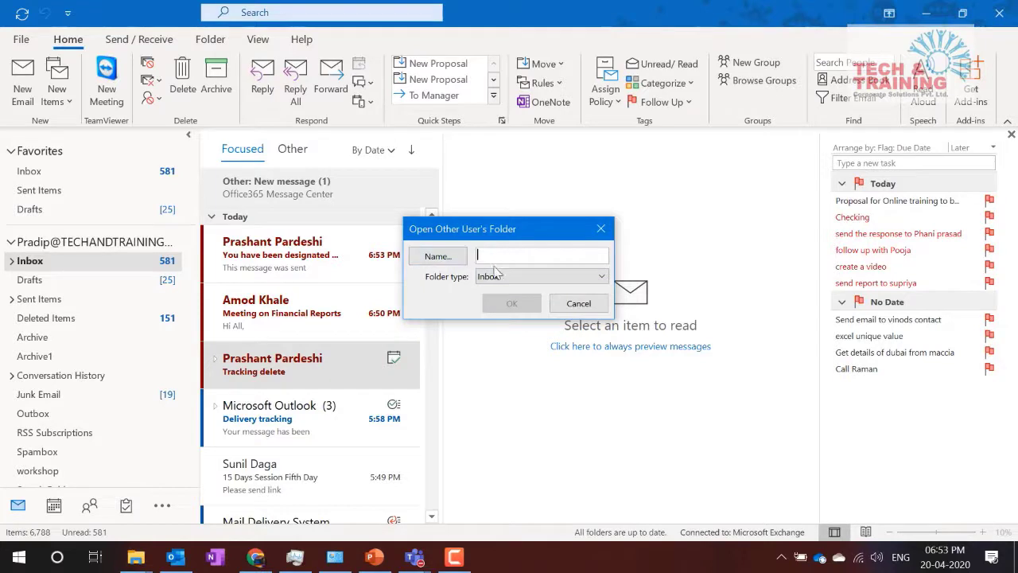
pyautogui.click(448, 258)
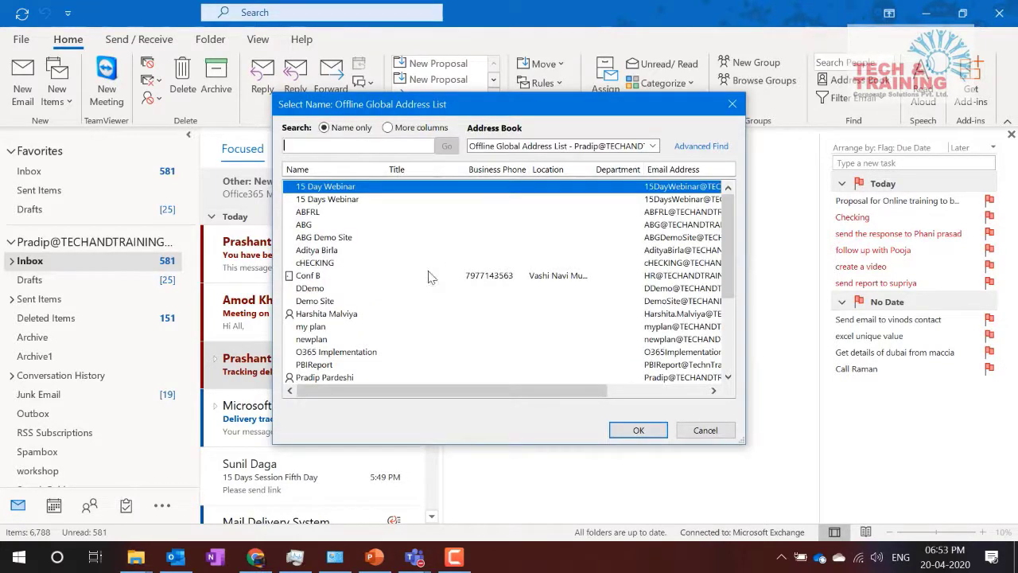
pyautogui.scroll(-4, 350, 366)
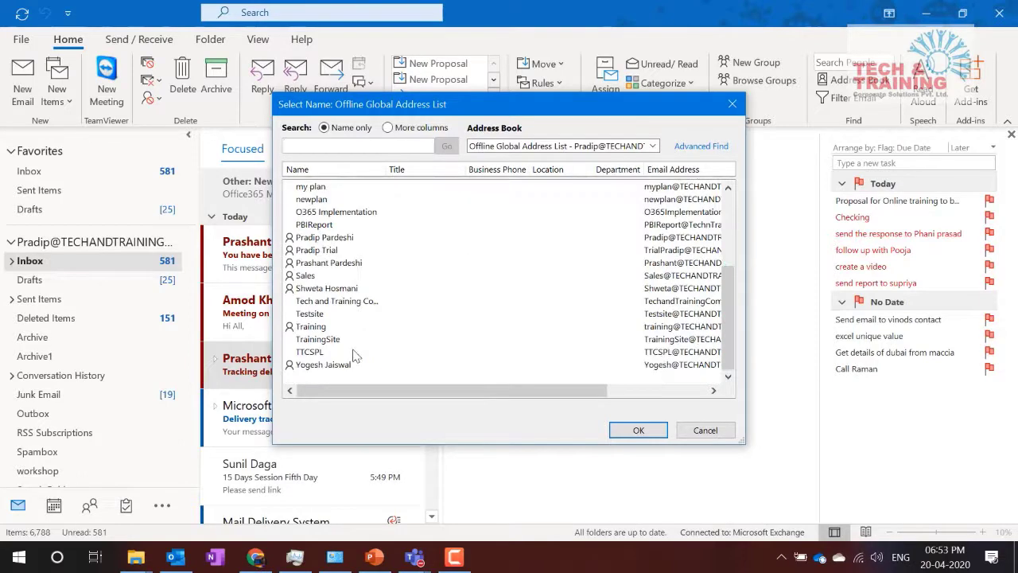
pyautogui.doubleClick(325, 264)
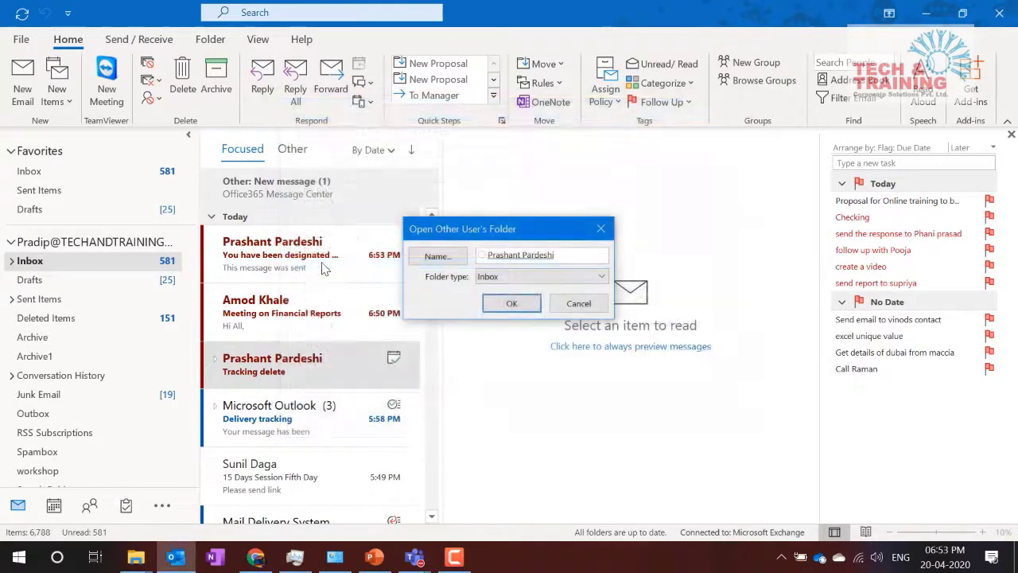
# Step: Choose Calendar as the folder type, add the colleague's calendar and dismiss the confirmation
pyautogui.click(543, 277)
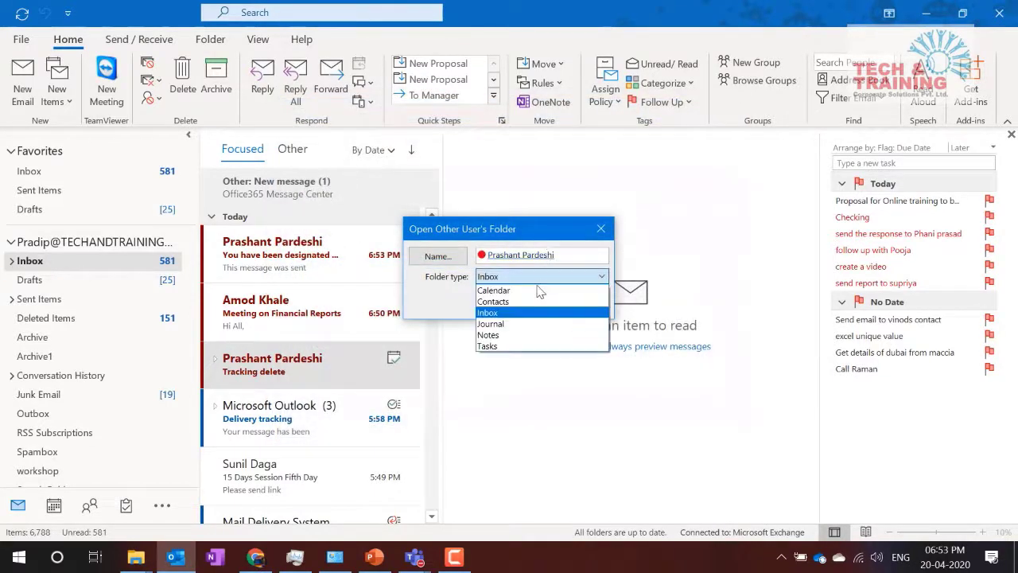
pyautogui.click(488, 346)
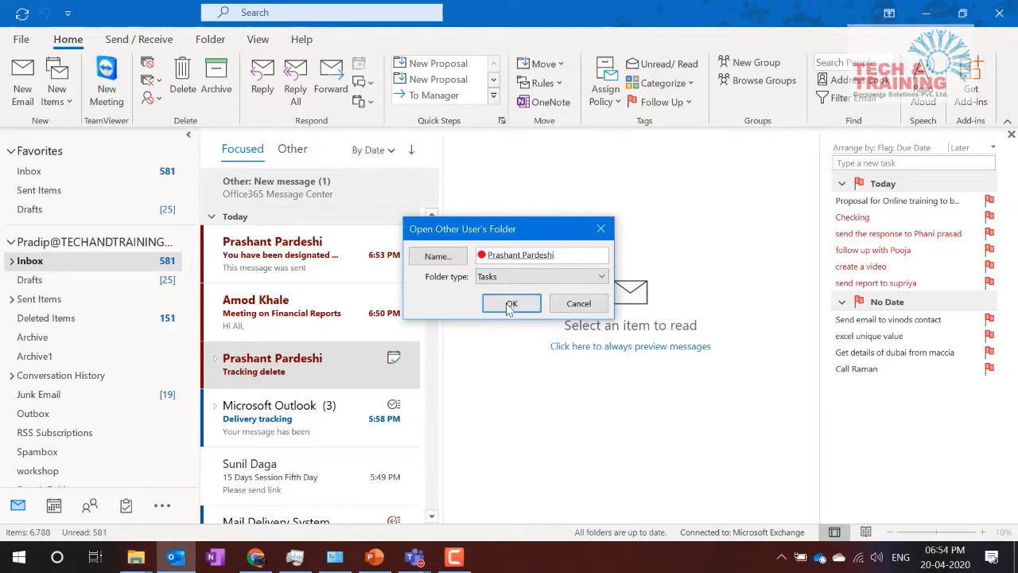
pyautogui.click(524, 280)
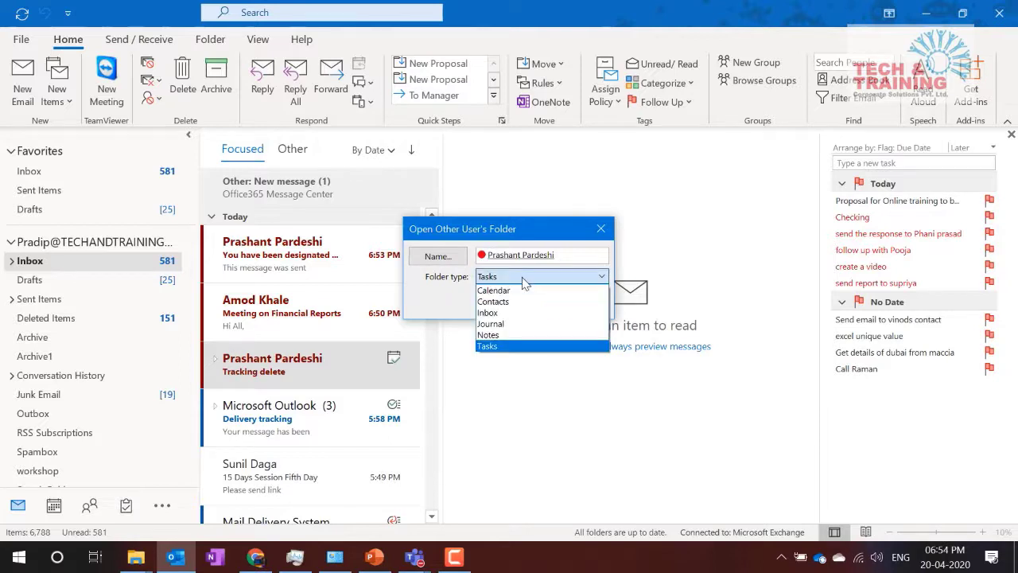
pyautogui.click(517, 291)
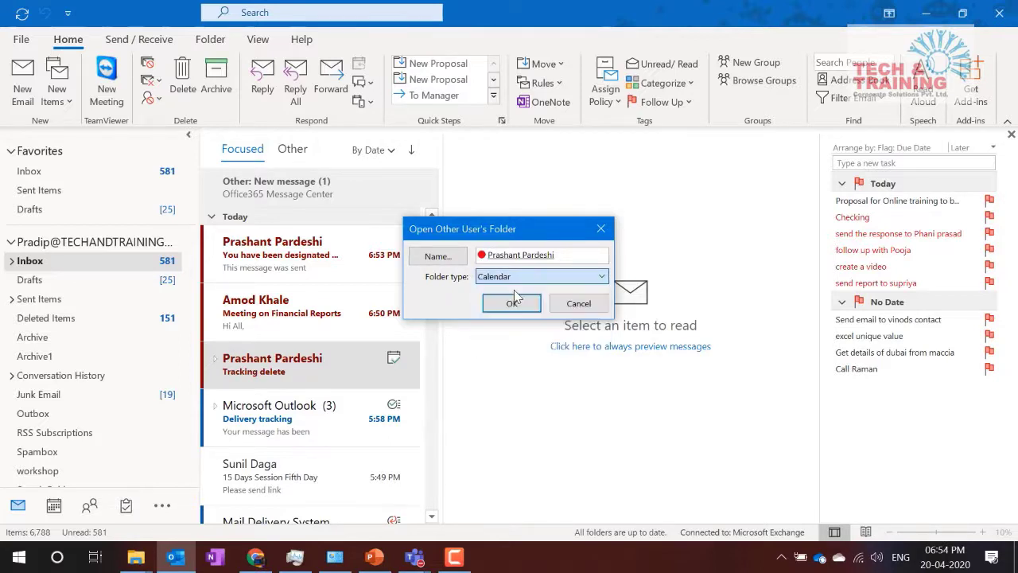
pyautogui.click(510, 304)
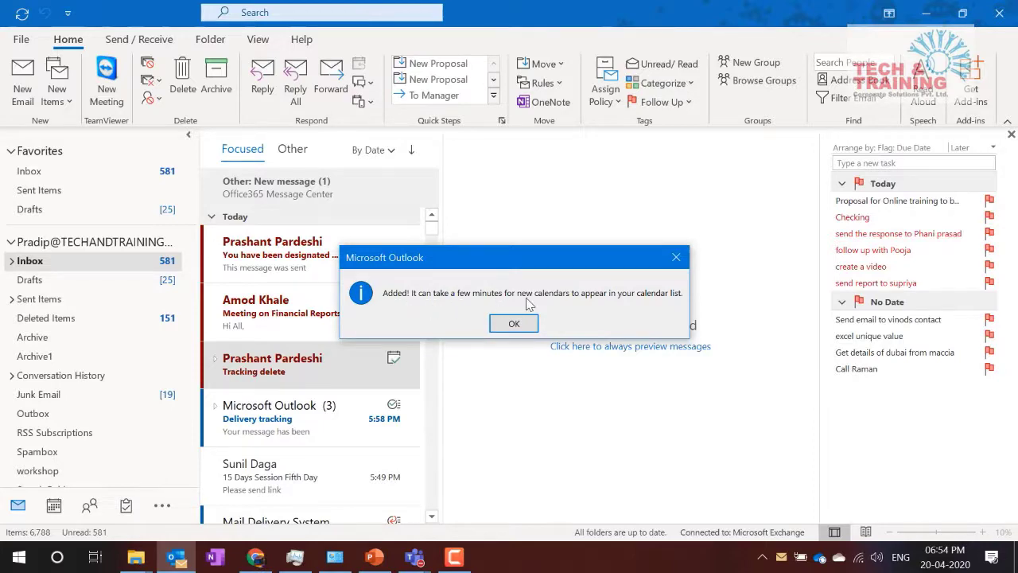
pyautogui.click(513, 324)
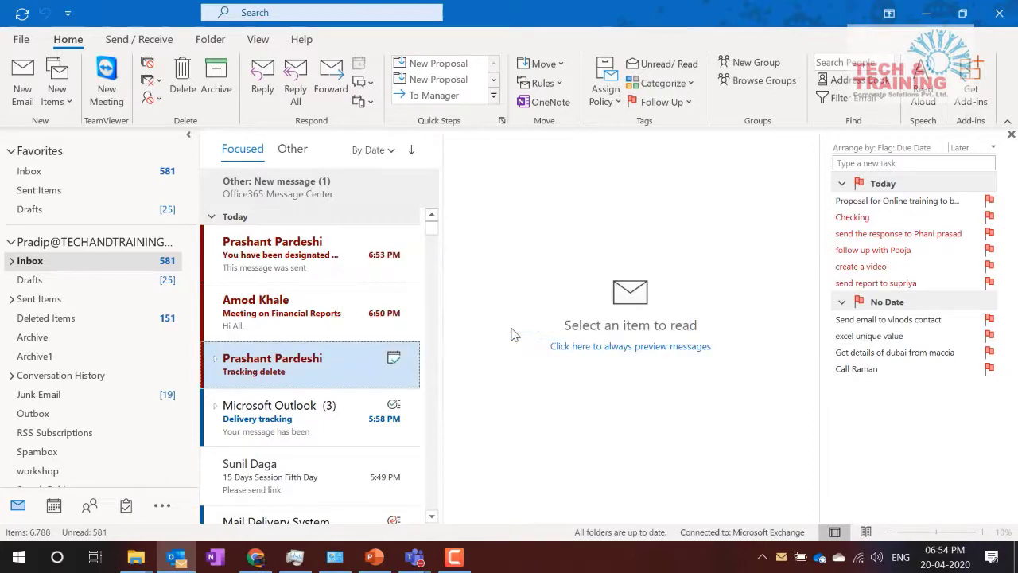
# Step: Show the account's own calendar in Month view
pyautogui.click(53, 508)
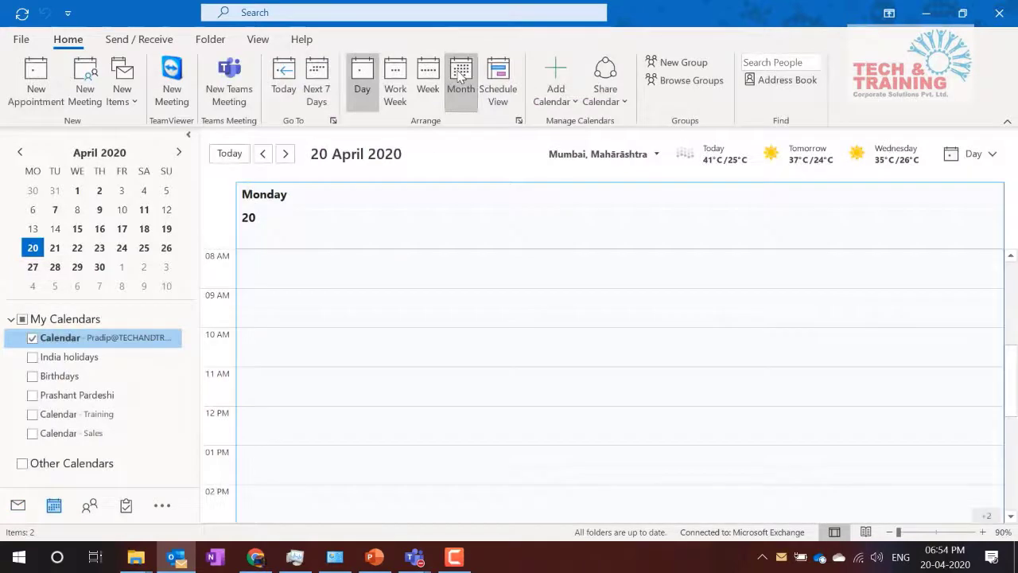
pyautogui.click(460, 80)
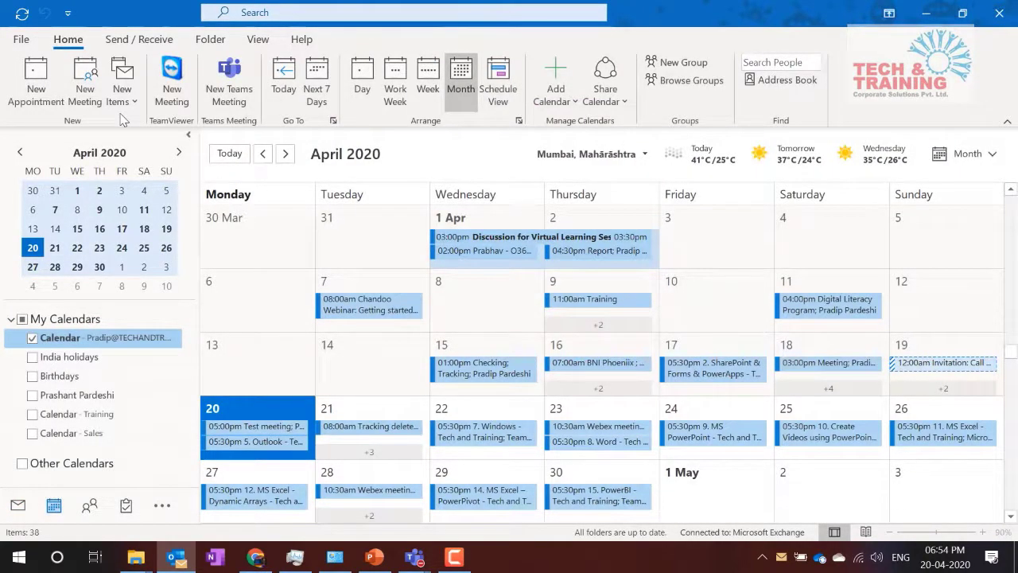
# Step: View the account settings options, return to the calendar and dismiss the new-calendar confirmation
pyautogui.click(20, 38)
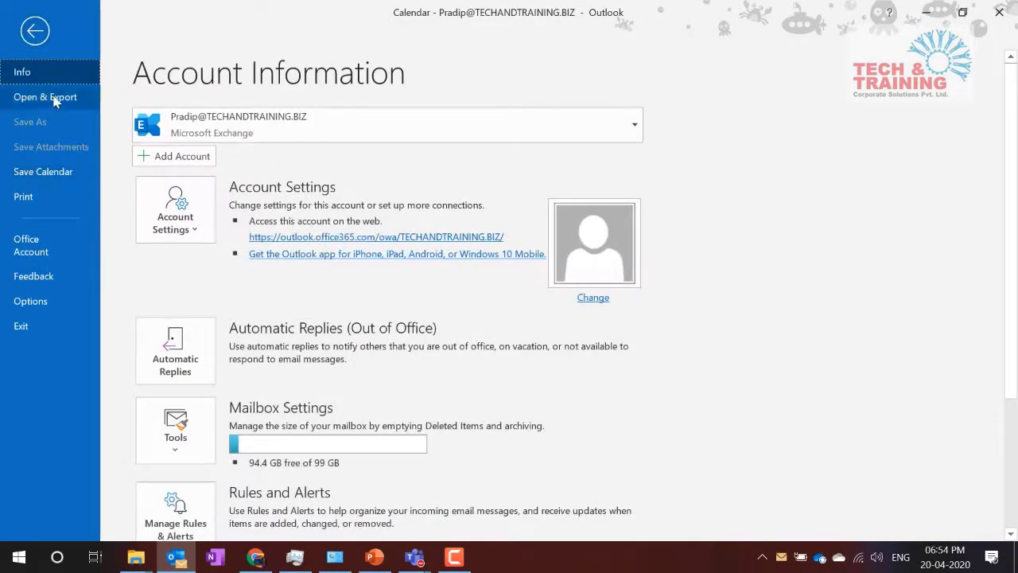
pyautogui.click(180, 224)
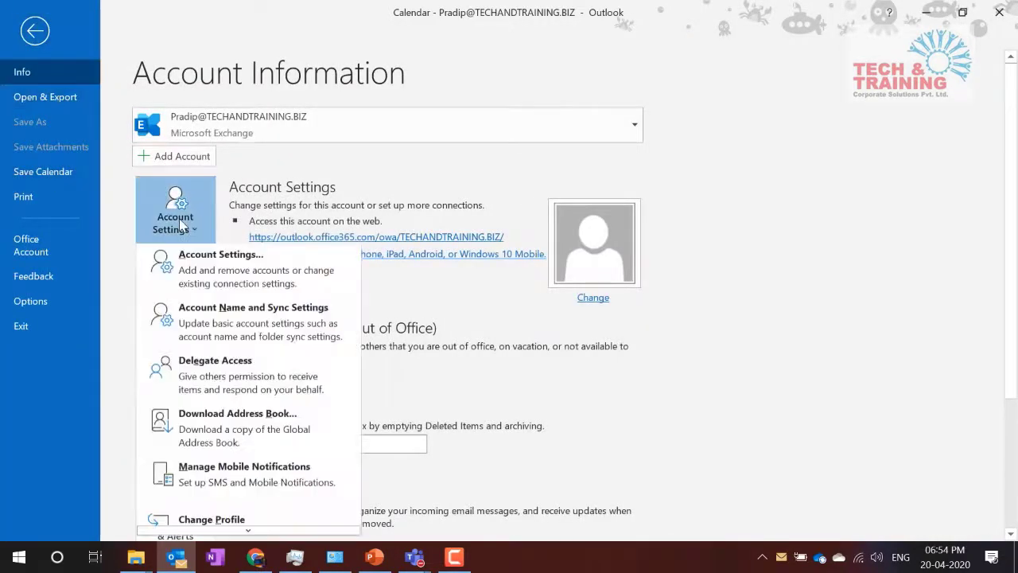
pyautogui.click(182, 226)
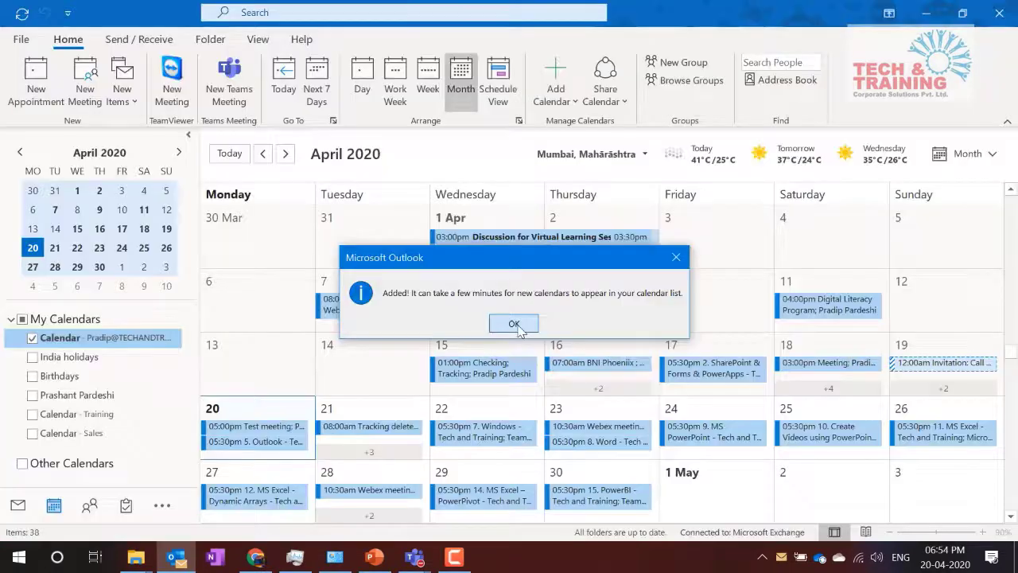
pyautogui.click(513, 321)
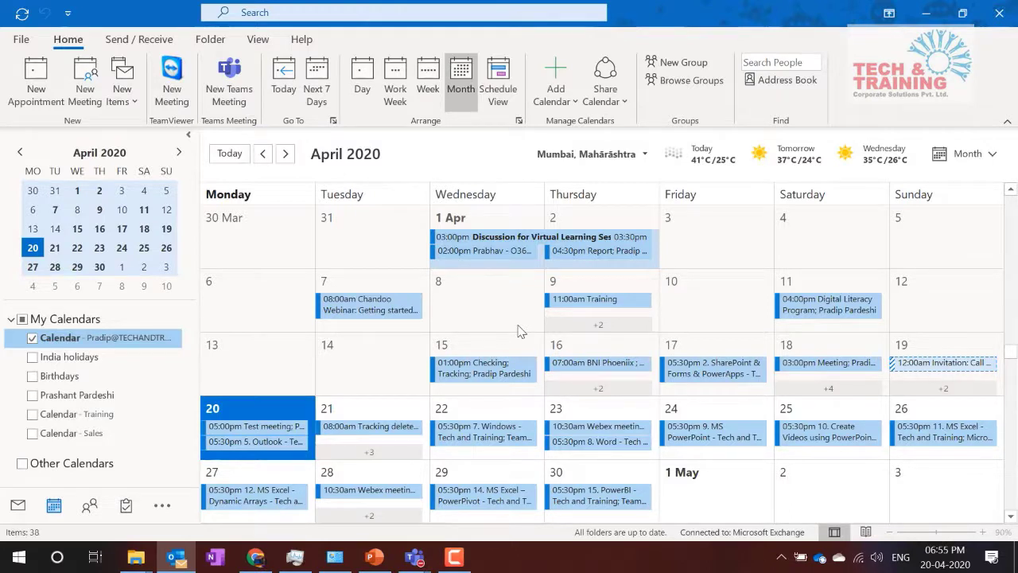
# Step: Review the existing delegate's folder permissions, cancel without changes, and start opening another user's shared folder
pyautogui.click(24, 40)
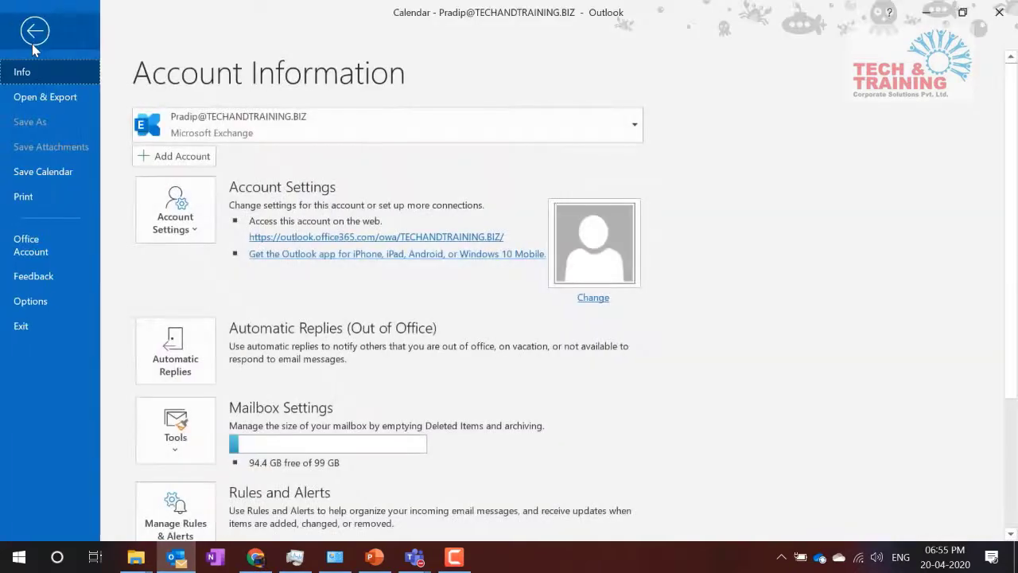
pyautogui.click(175, 223)
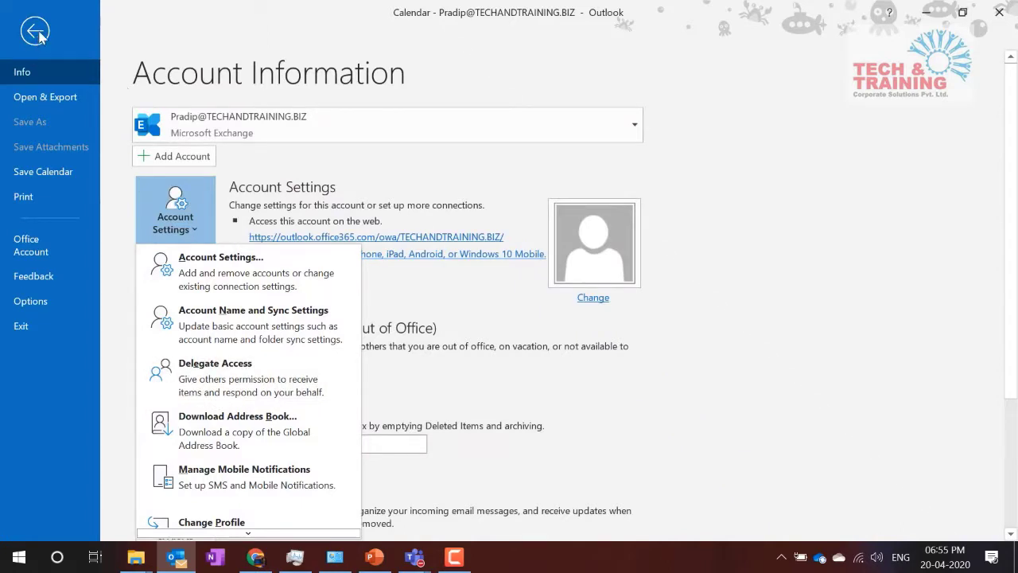
pyautogui.click(229, 385)
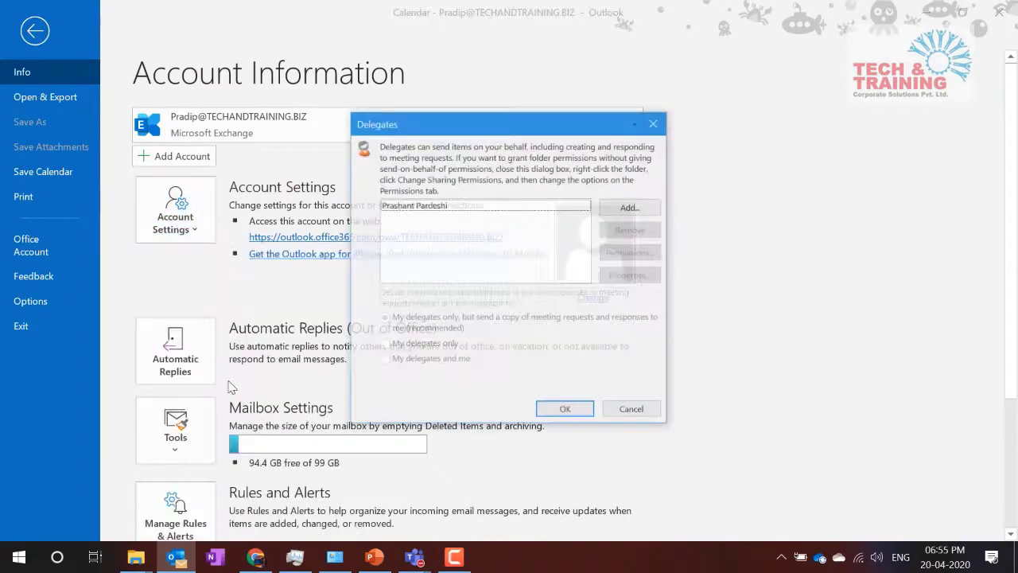
pyautogui.click(432, 207)
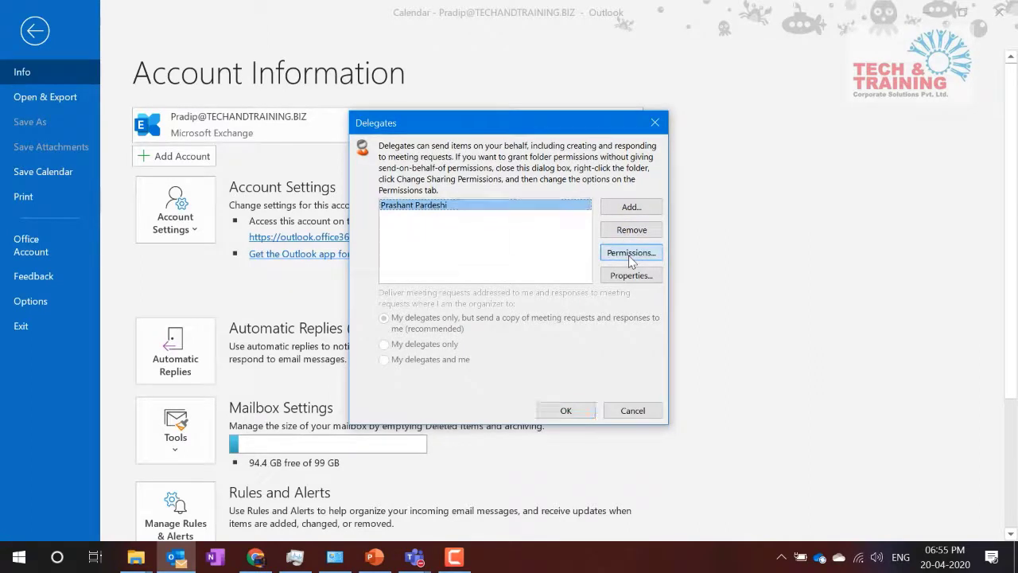
pyautogui.click(631, 253)
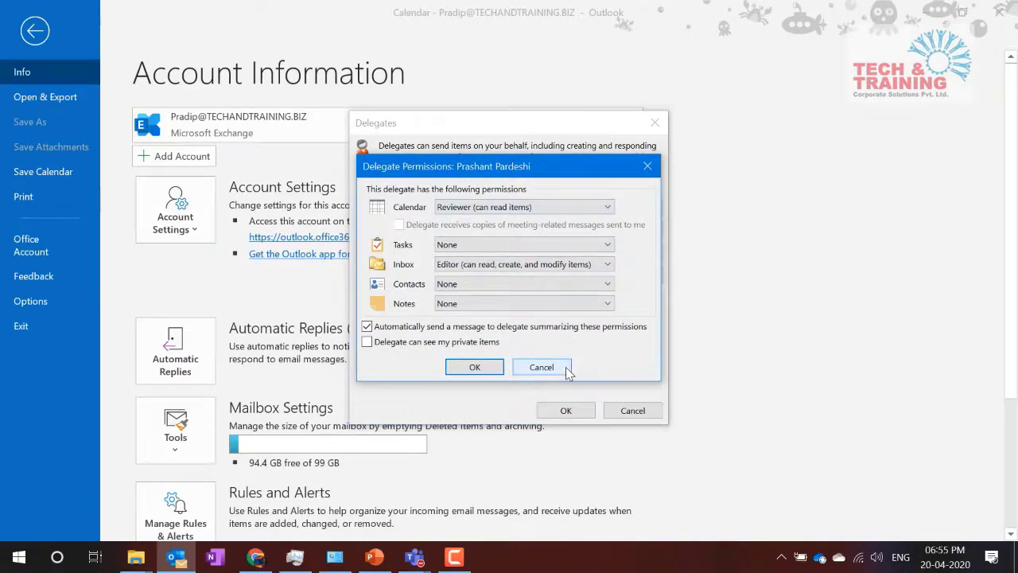
pyautogui.click(542, 367)
pyautogui.click(632, 410)
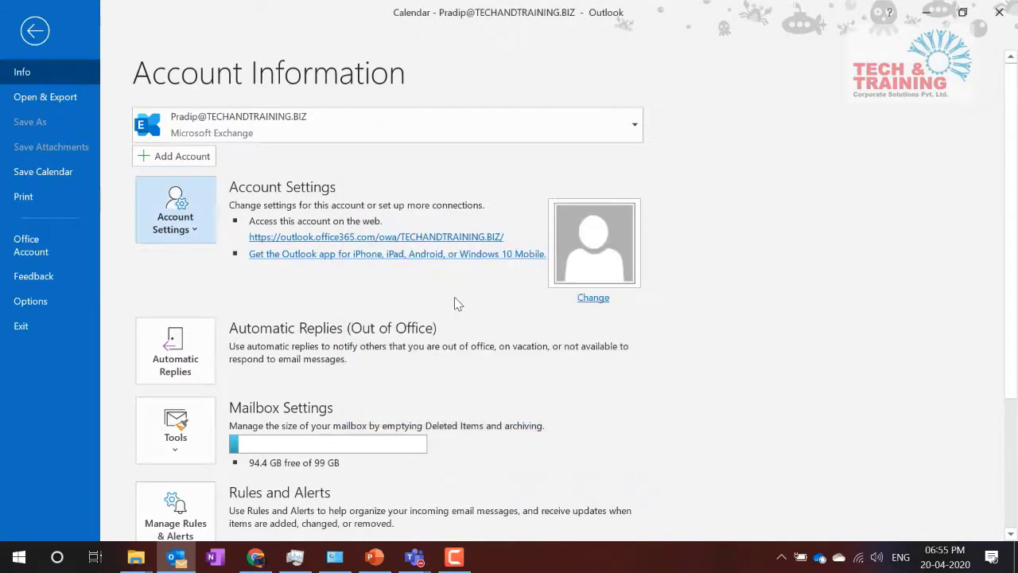
pyautogui.click(43, 97)
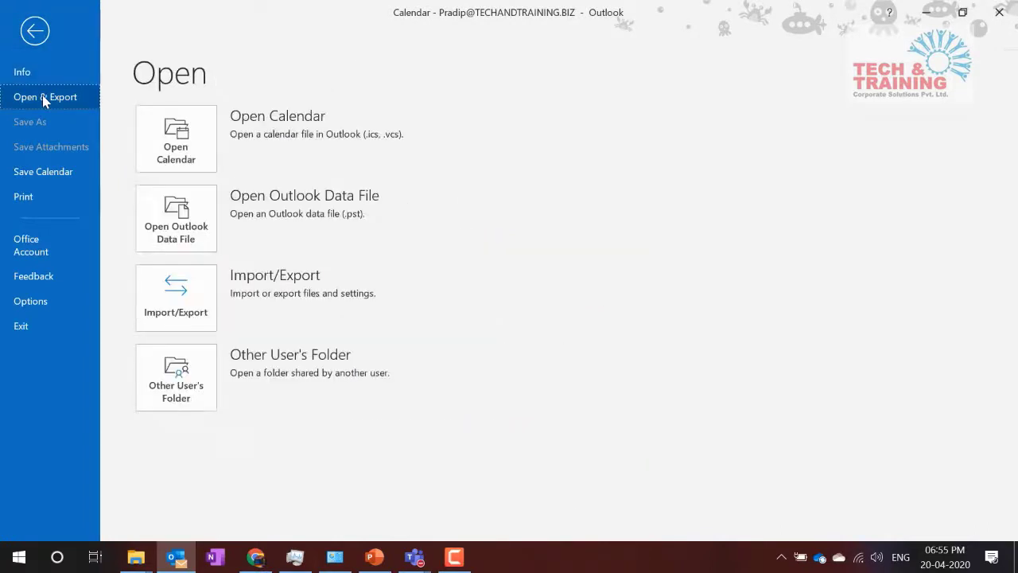
pyautogui.click(179, 391)
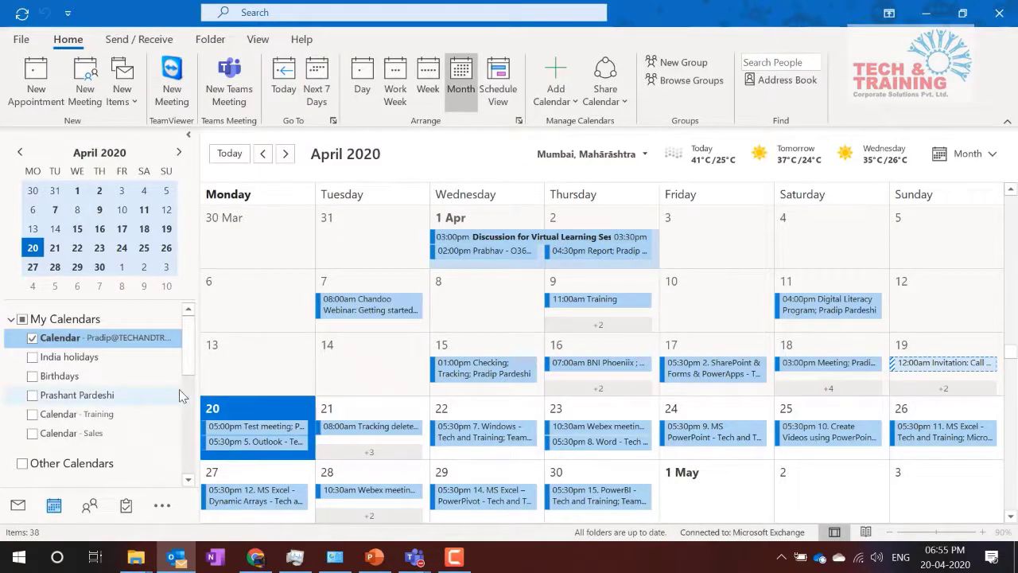
# Step: Look through the mail folders down to the Training mailbox, the calendar list and the contacts
pyautogui.click(17, 509)
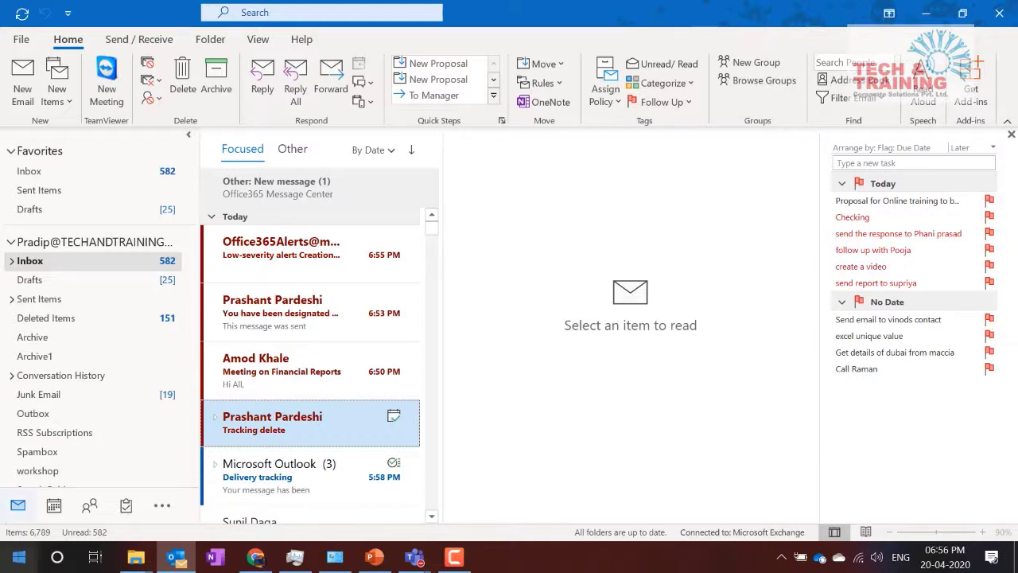
pyautogui.scroll(-15, 101, 409)
pyautogui.scroll(-2, 101, 409)
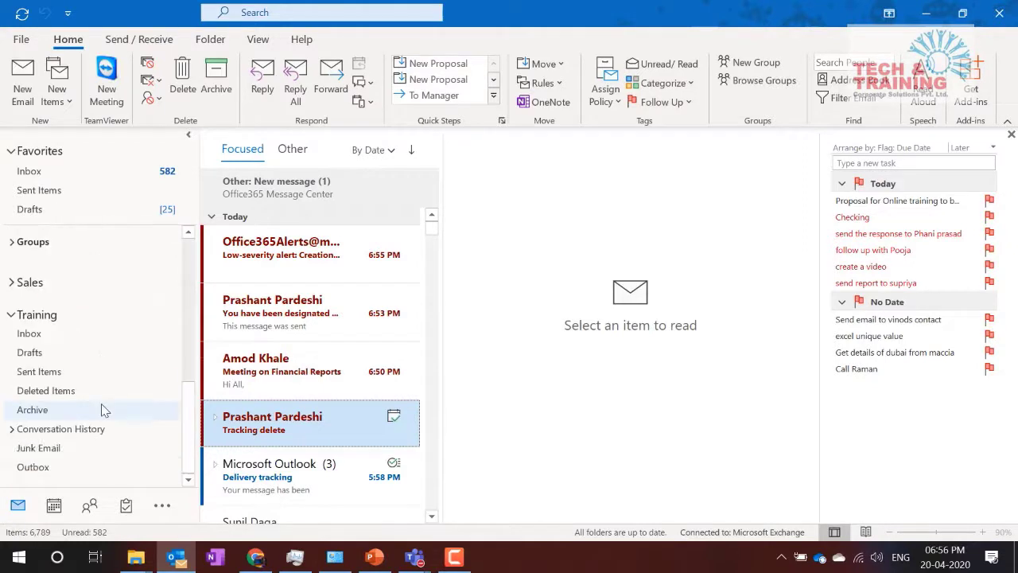
pyautogui.click(53, 506)
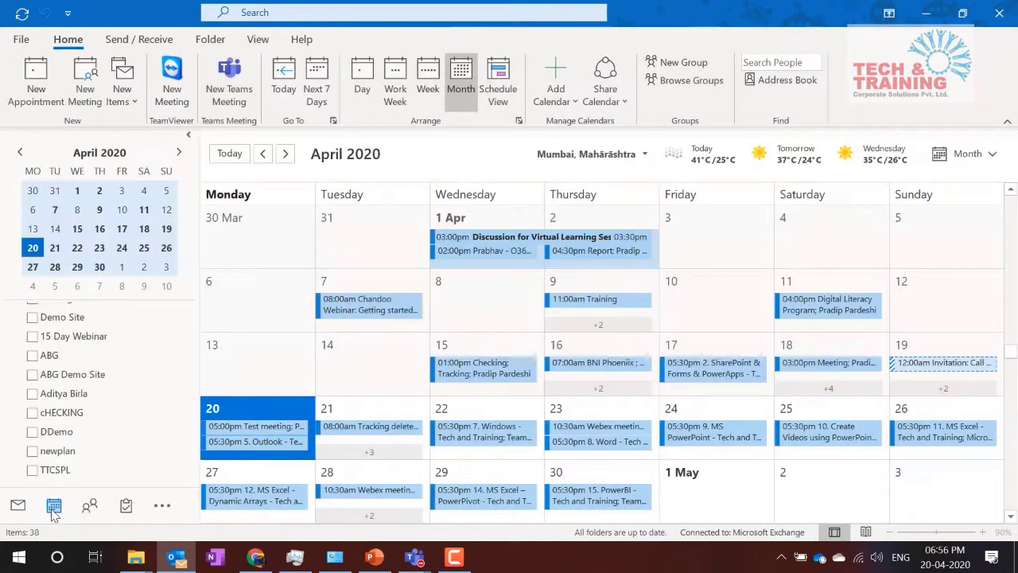
pyautogui.click(16, 509)
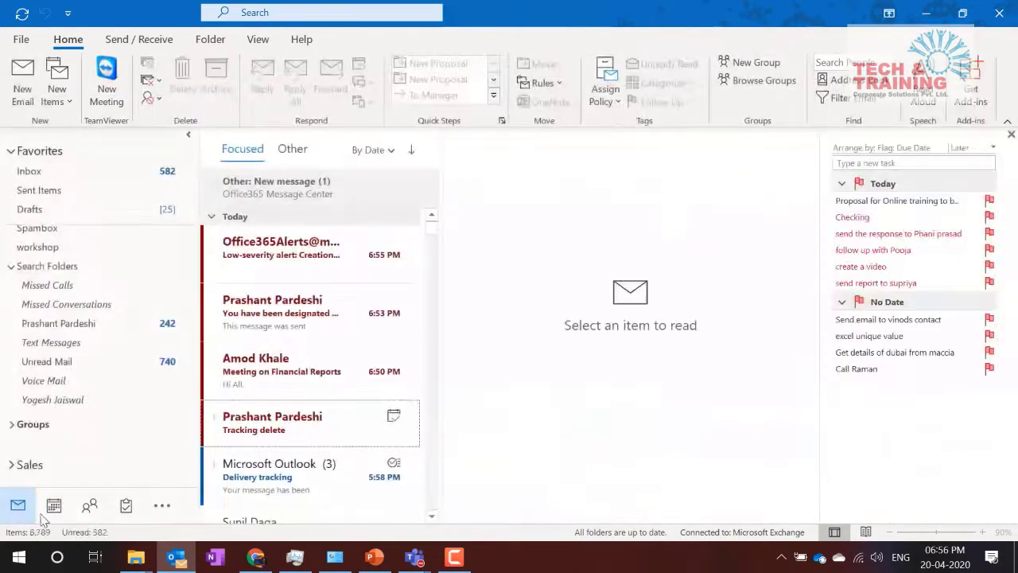
pyautogui.click(87, 511)
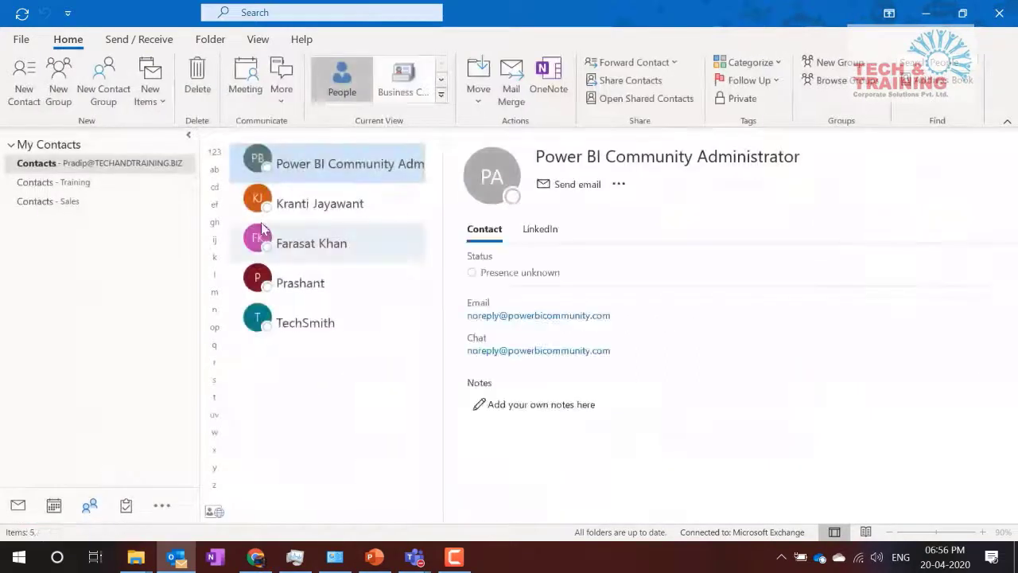
pyautogui.moveTo(90, 506)
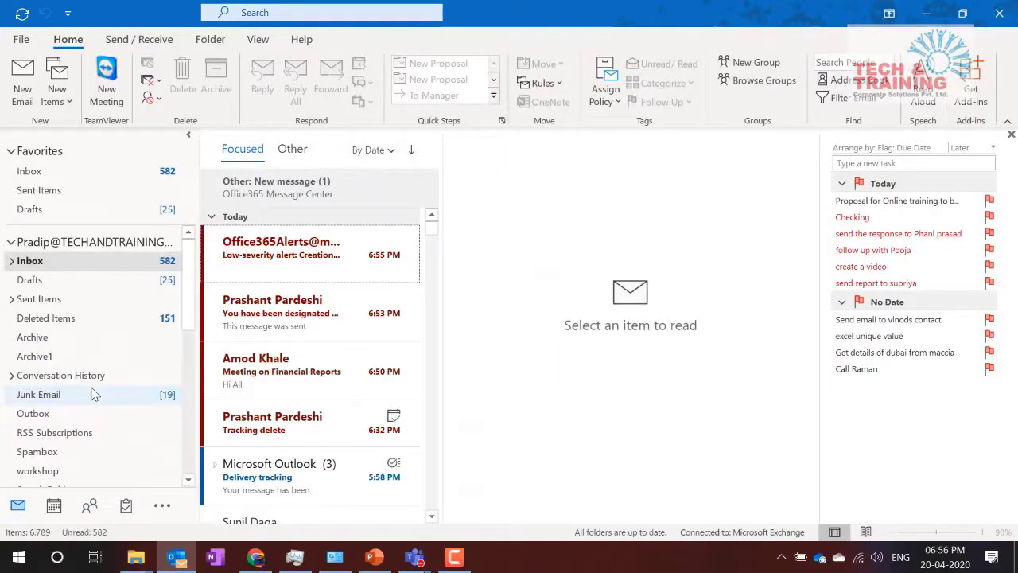
# Step: Address a new email to the 15 Day Webinar group, view the group's contact card and close the message
pyautogui.click(23, 79)
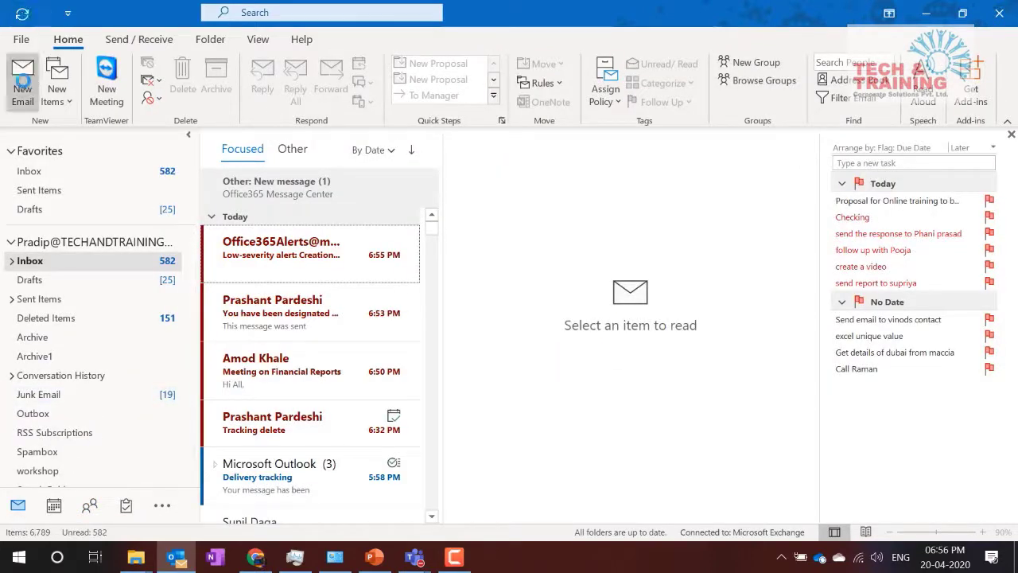
pyautogui.write('1')
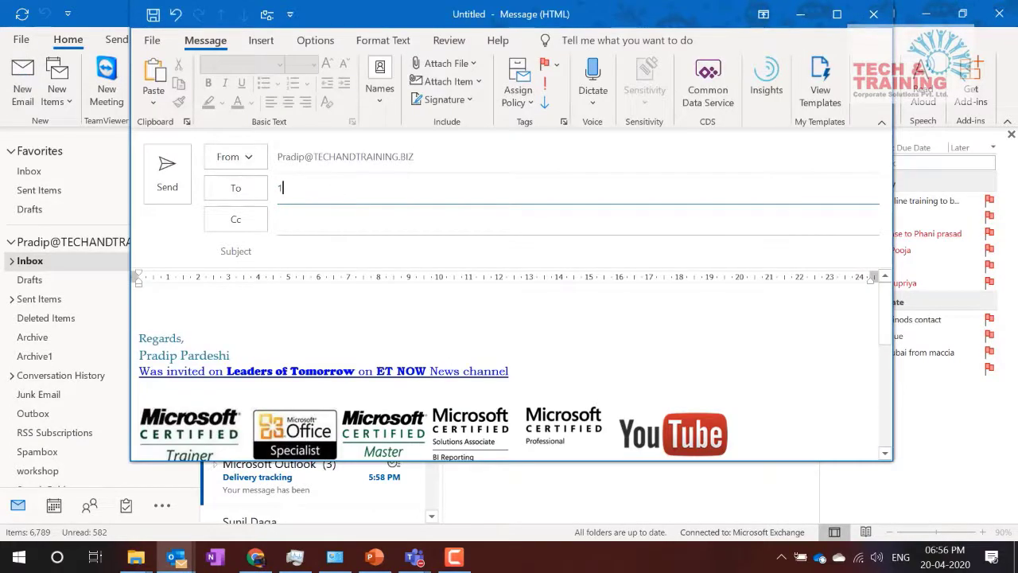
pyautogui.write('5')
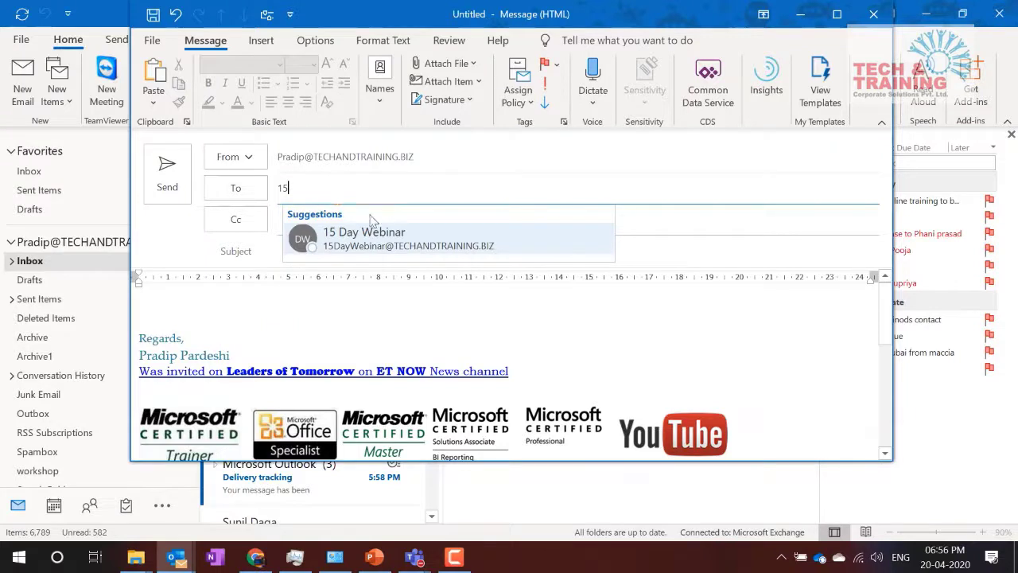
pyautogui.click(406, 243)
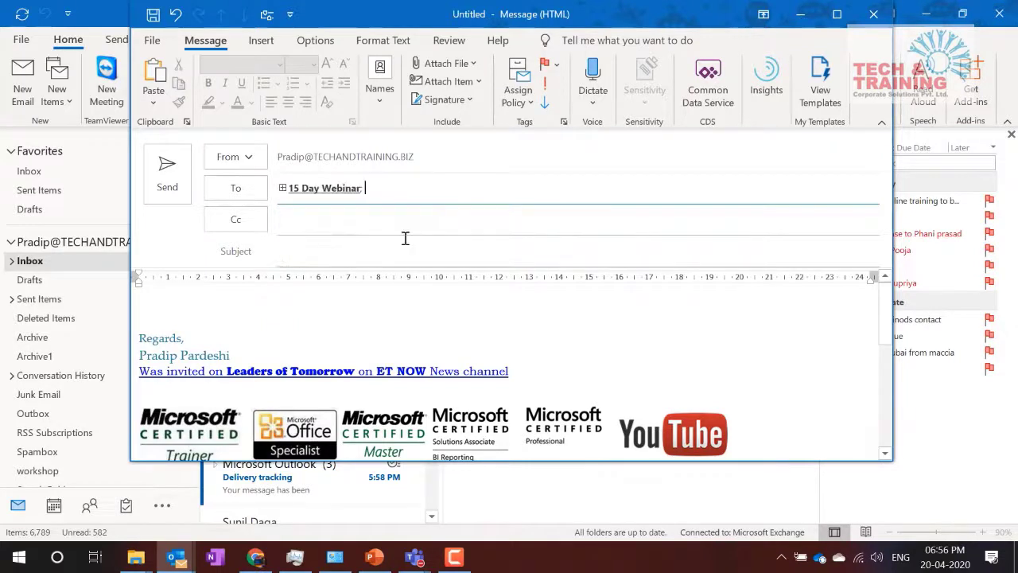
pyautogui.moveTo(287, 195)
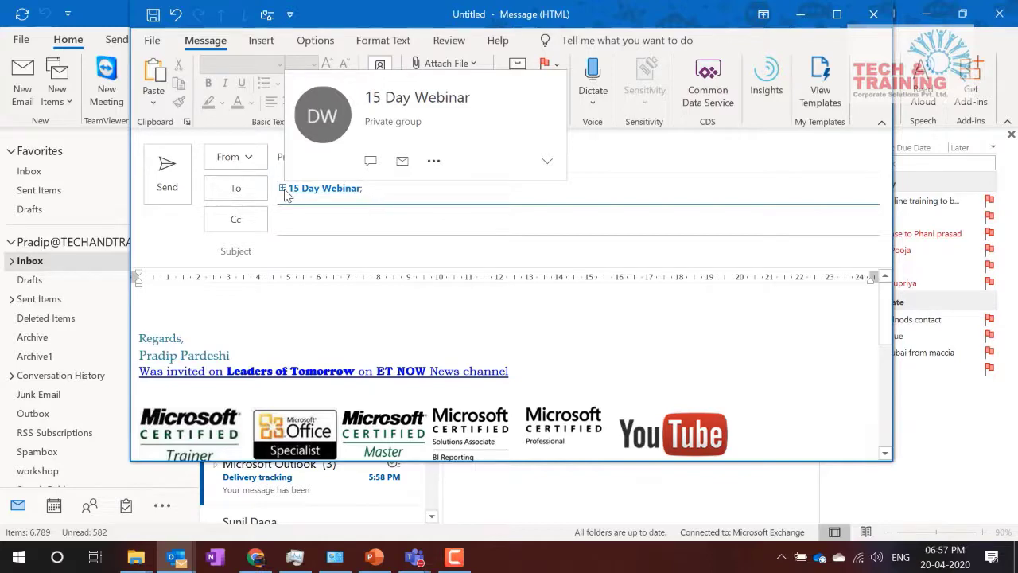
pyautogui.click(935, 41)
# Step: Select the low-severity alert email in the inbox and show its tagging options
pyautogui.click(294, 271)
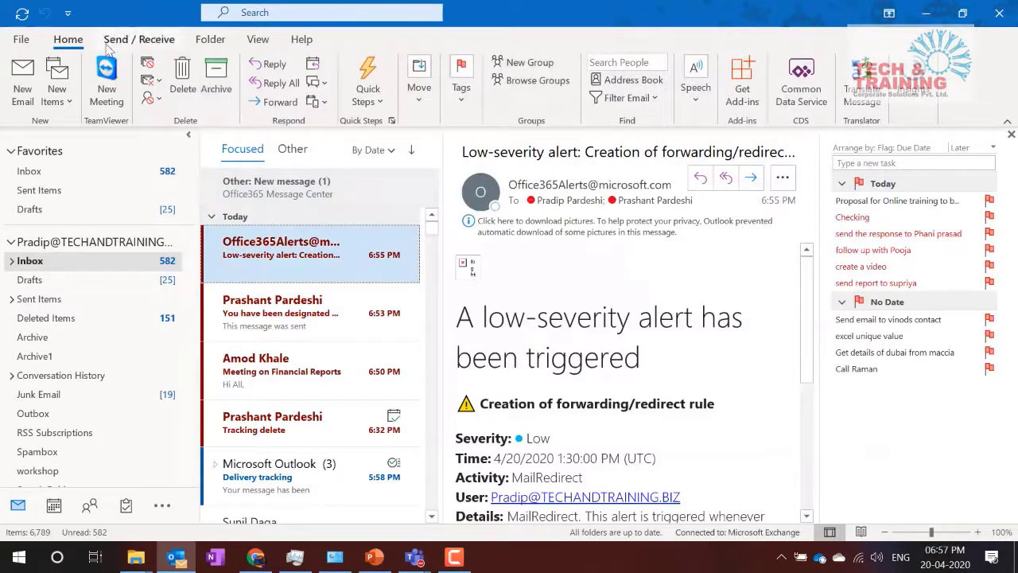
pyautogui.click(460, 83)
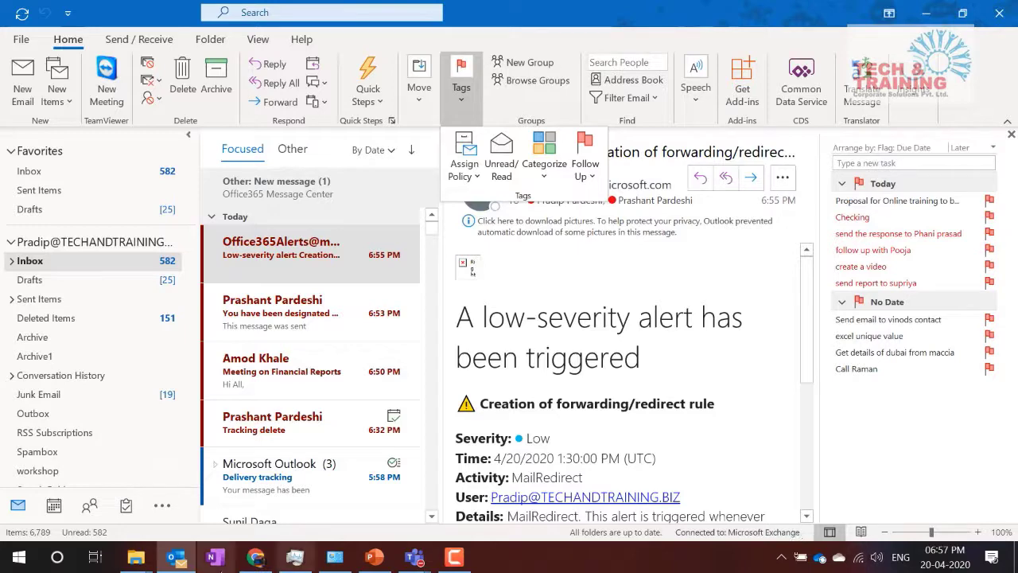
# Step: Switch to Chrome, open Power Automate from the Microsoft Office home page, and show its flow creation page without reconnecting the connections
pyautogui.click(255, 559)
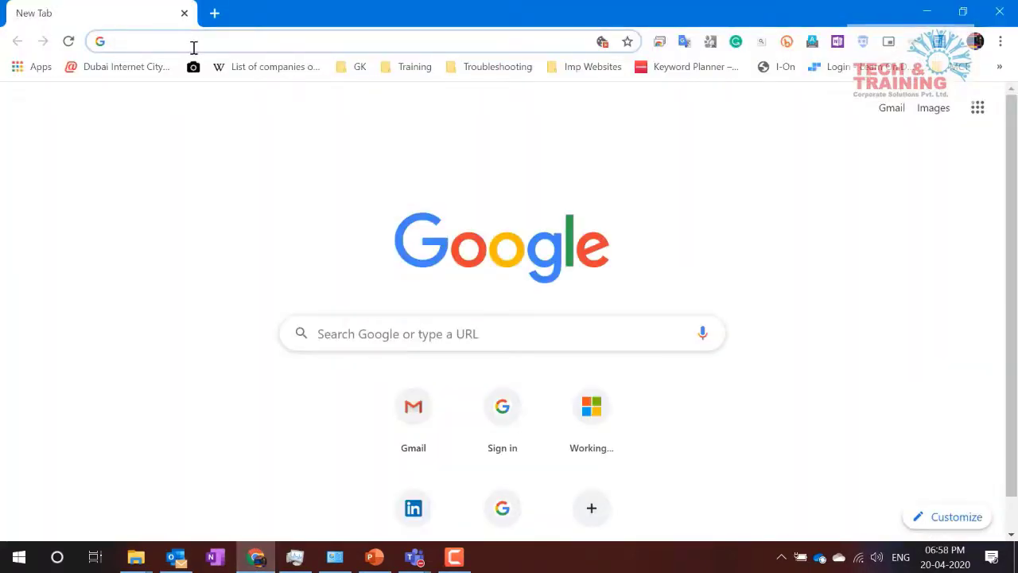
pyautogui.write('po')
pyautogui.press('Return')
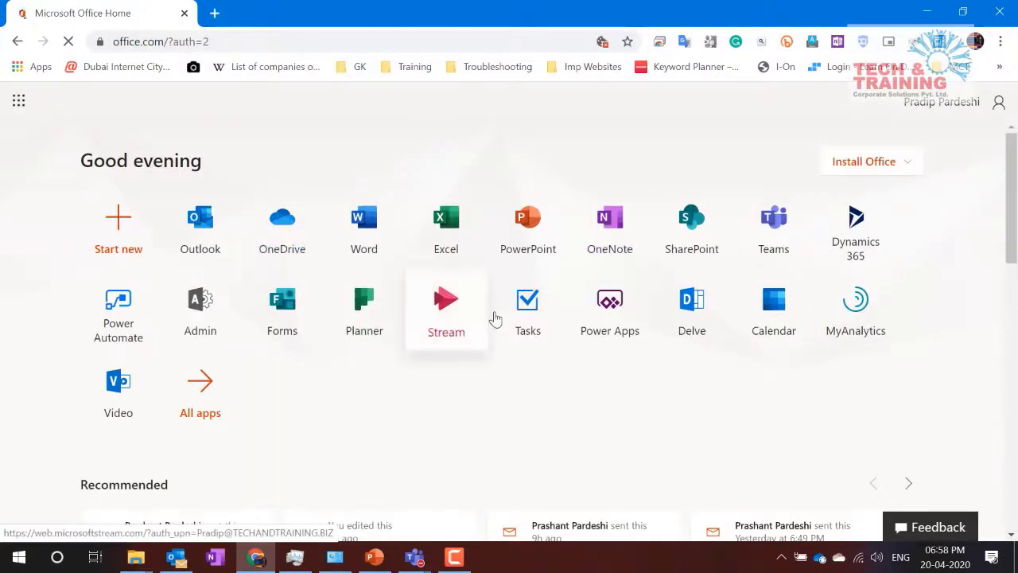
pyautogui.click(117, 314)
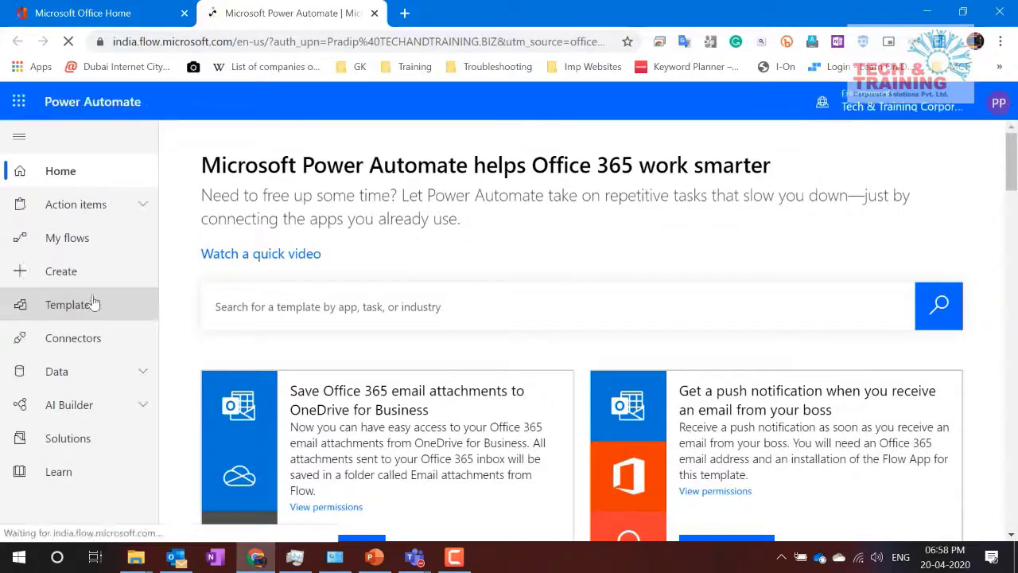
pyautogui.click(61, 272)
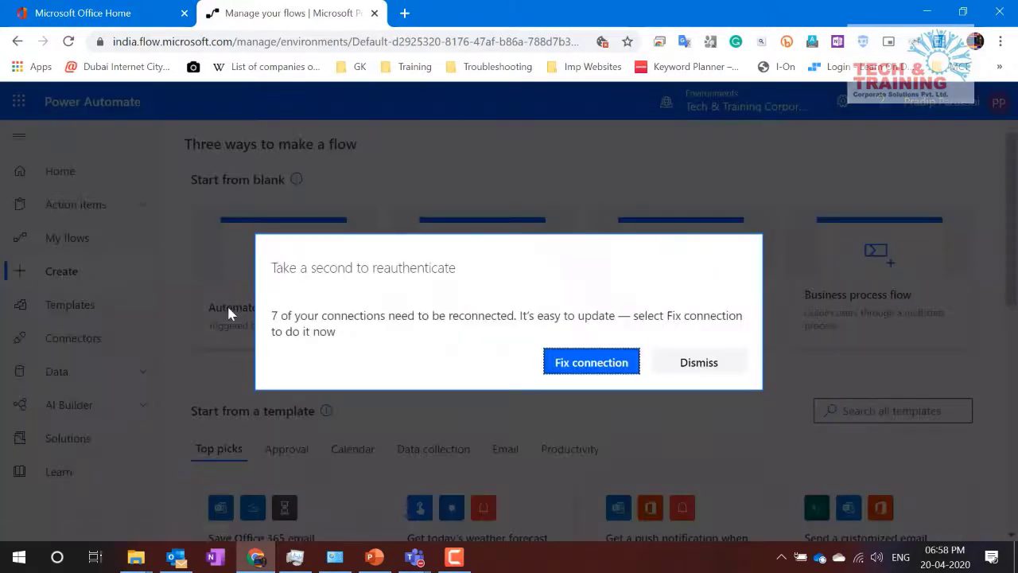
pyautogui.click(705, 363)
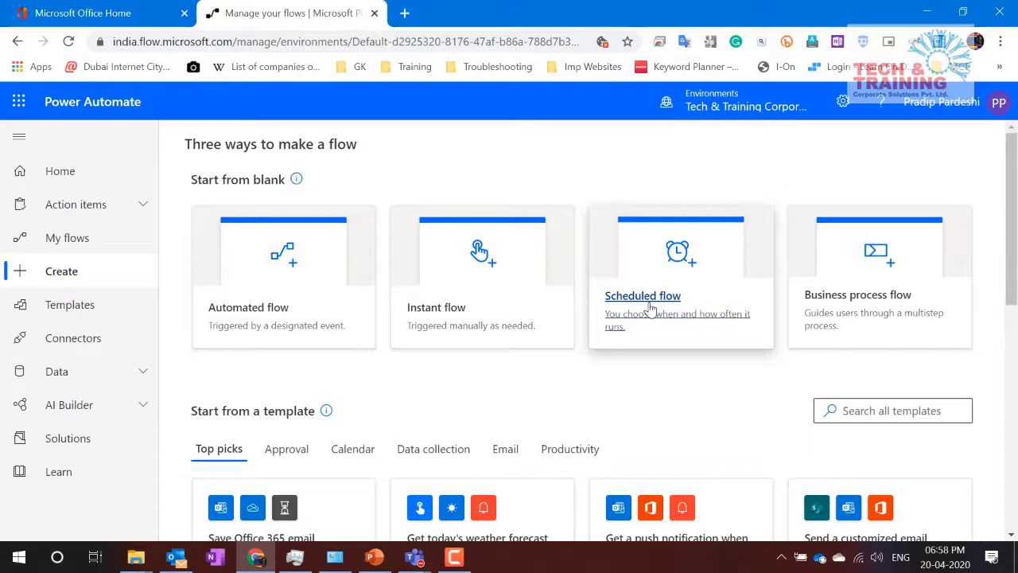
# Step: Switch back to Outlook, view the insert options of a new blank email and close the message
pyautogui.click(176, 556)
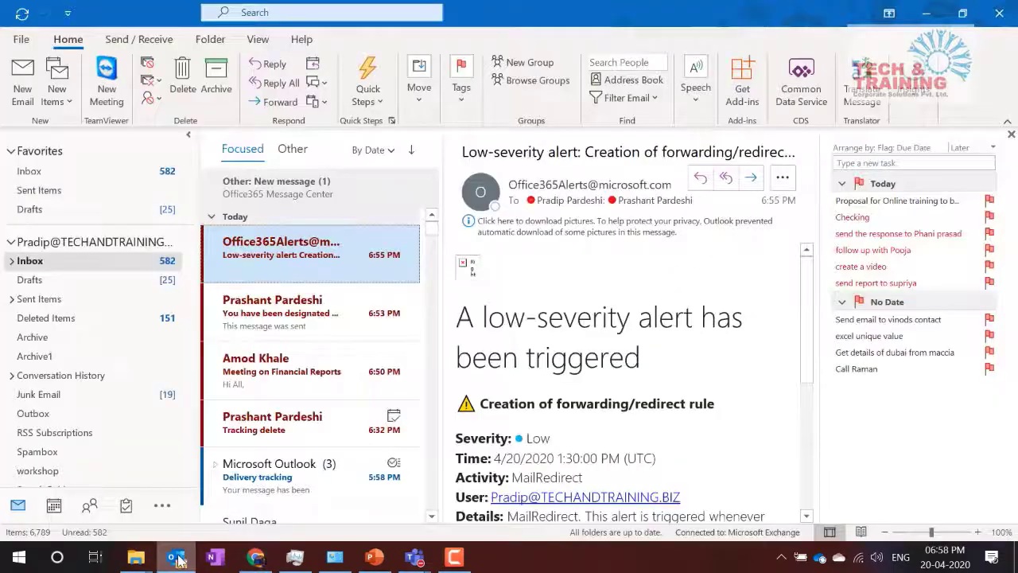
pyautogui.click(23, 79)
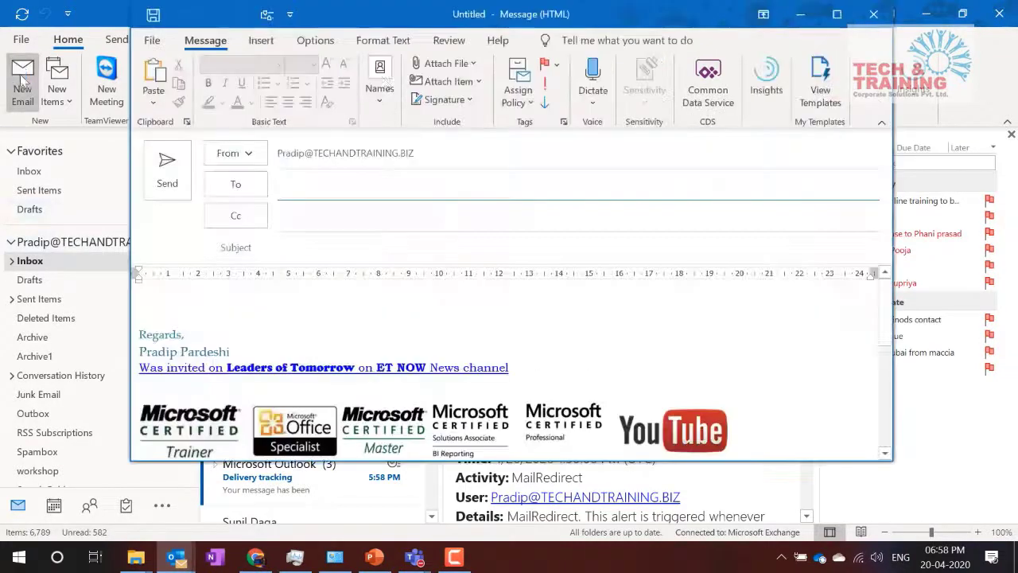
pyautogui.click(261, 43)
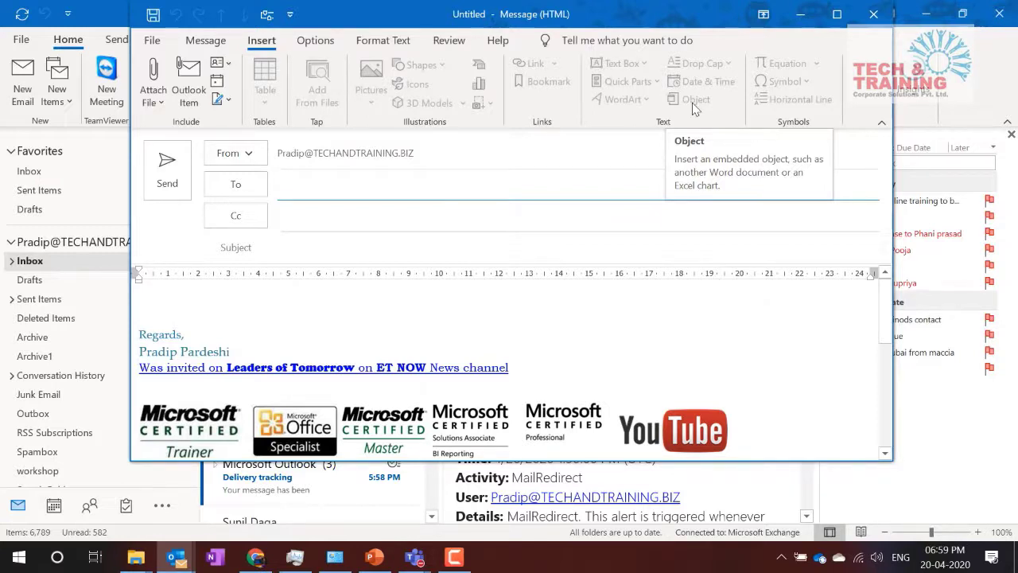
pyautogui.click(873, 19)
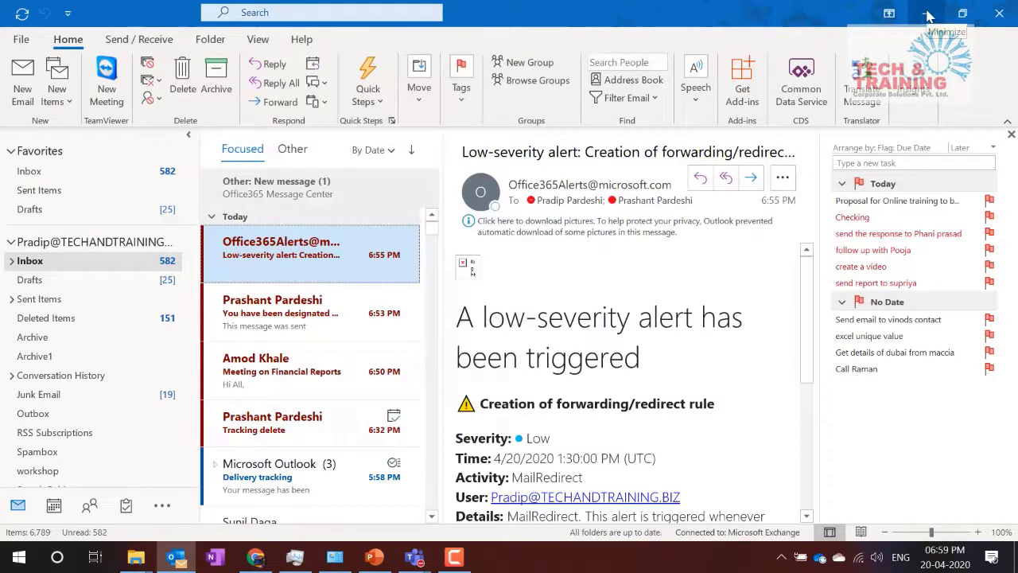
# Step: Minimize Outlook, switch to the webinar presentation in PowerPoint and show slide 4 with the 15DayWebinar link
pyautogui.click(927, 14)
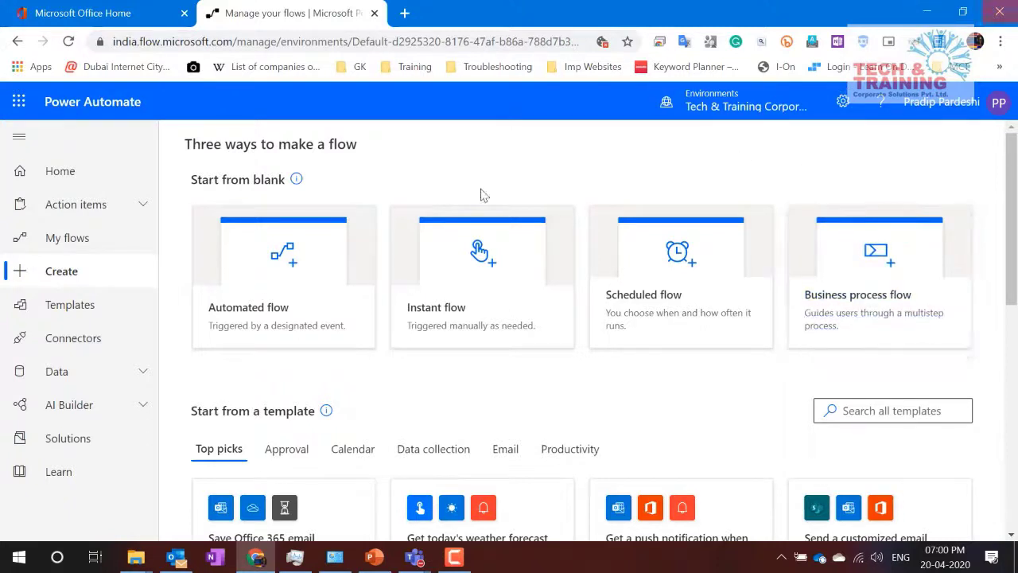
pyautogui.click(374, 557)
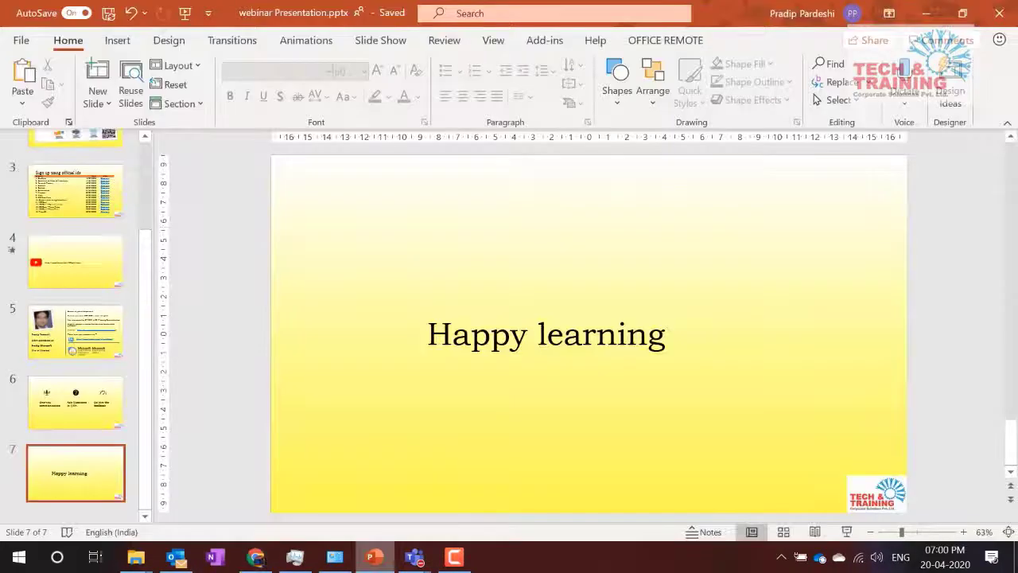
pyautogui.click(85, 262)
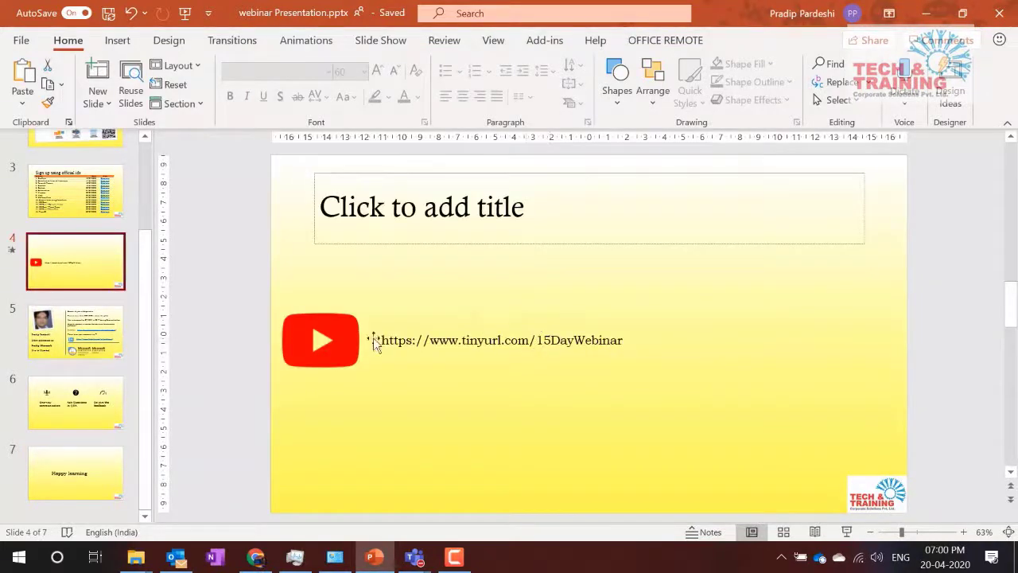